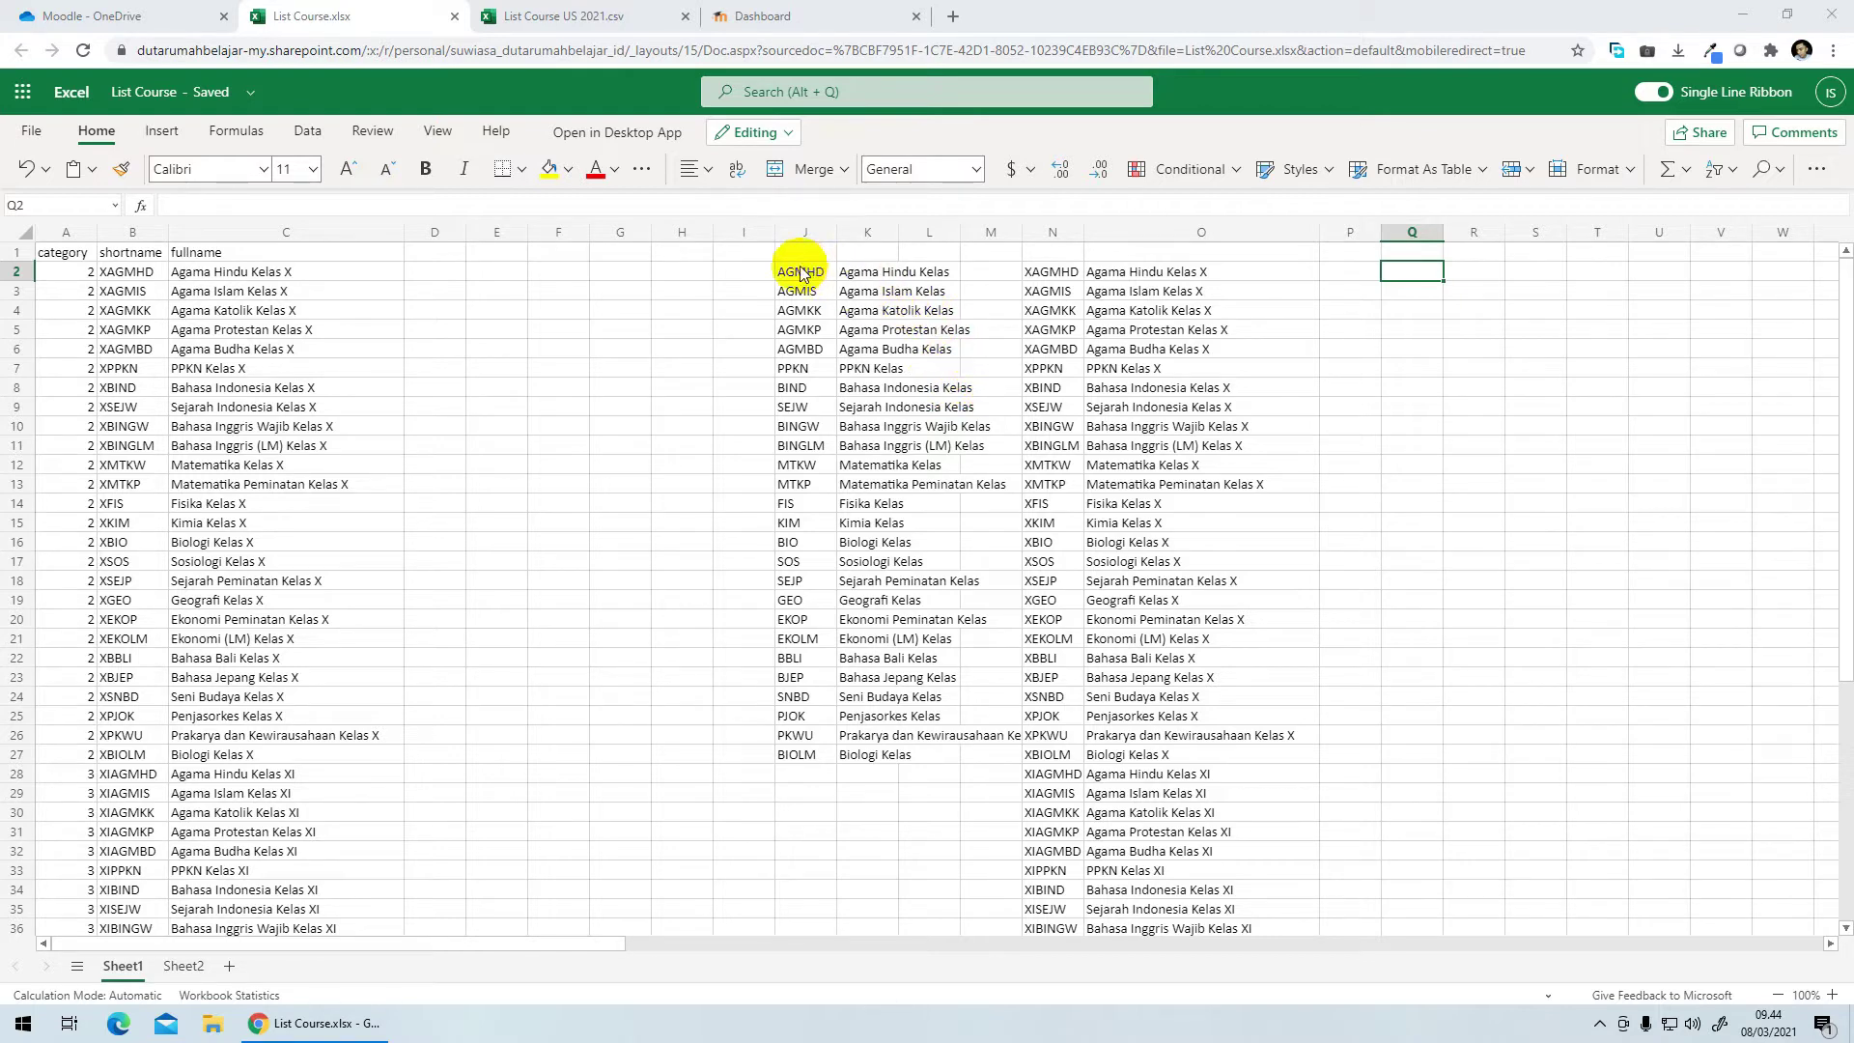
{"action": "left_click_drag", "start_coordinate": [800, 273], "coordinate": [866, 763]}
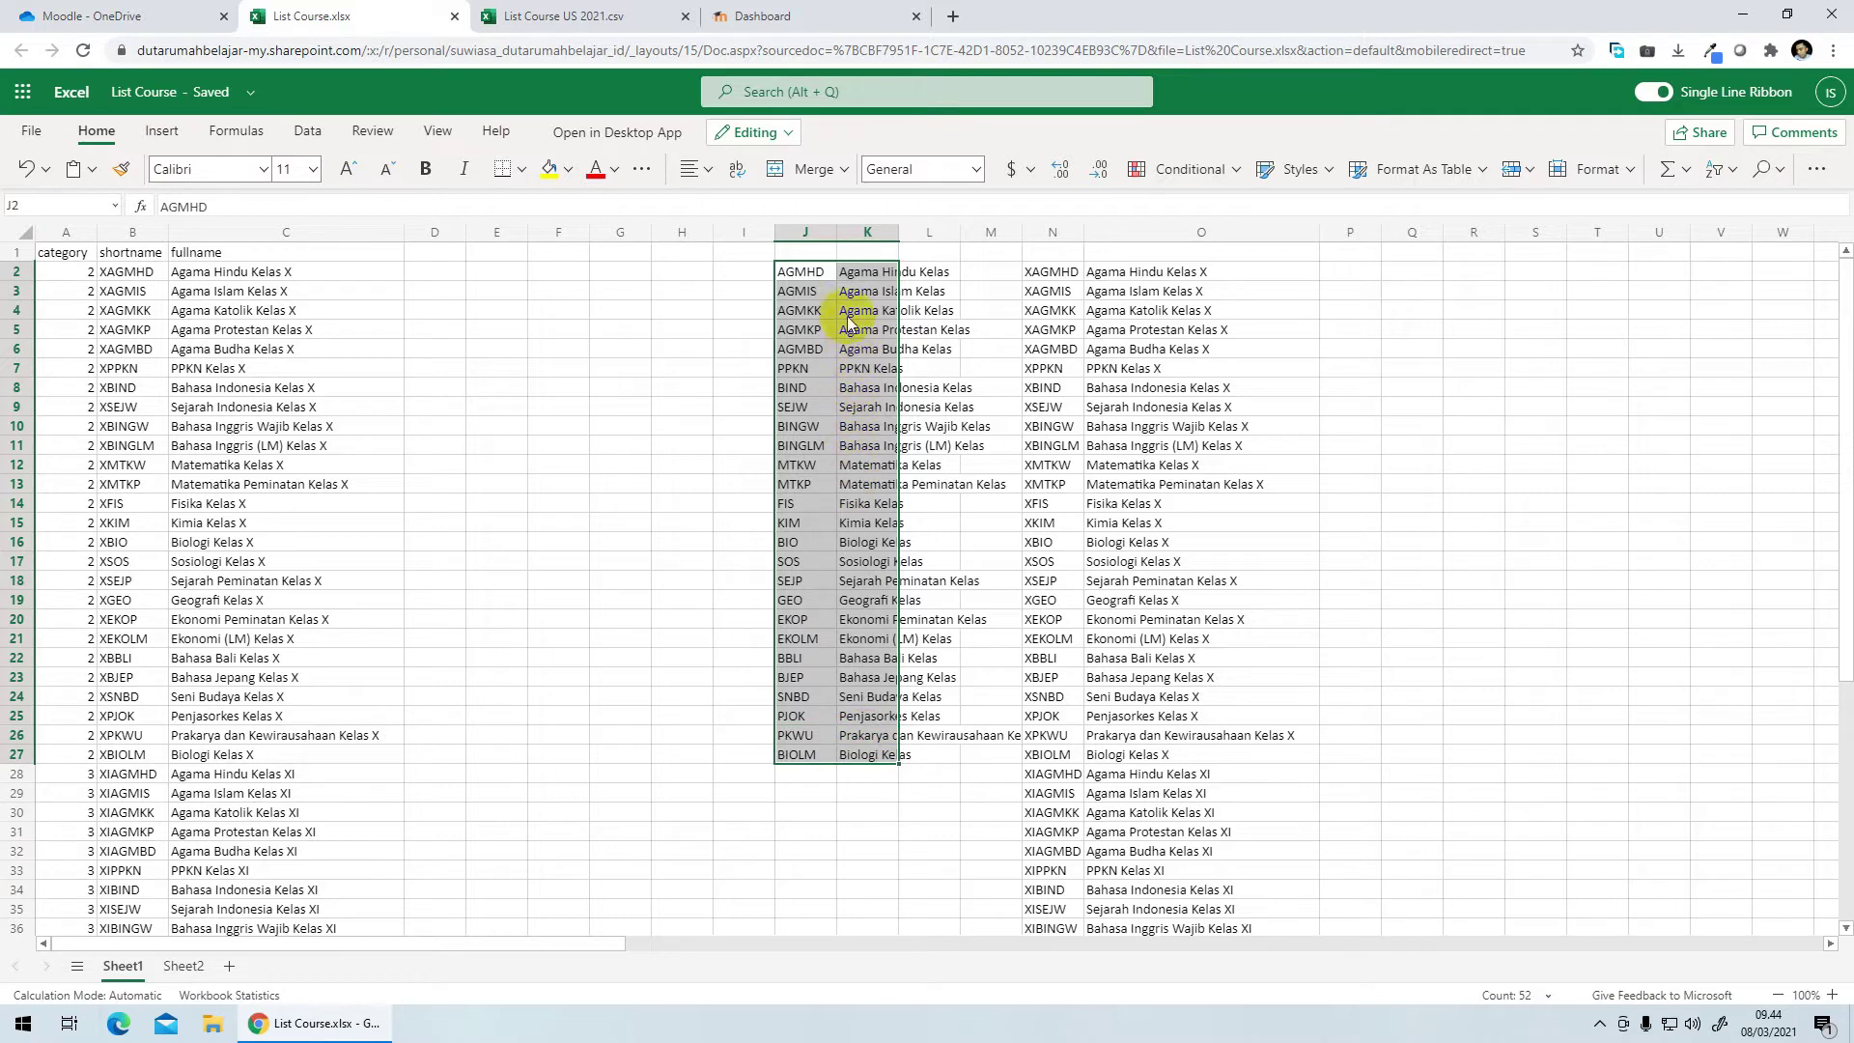
{"action": "left_click_drag", "start_coordinate": [814, 276], "coordinate": [855, 753]}
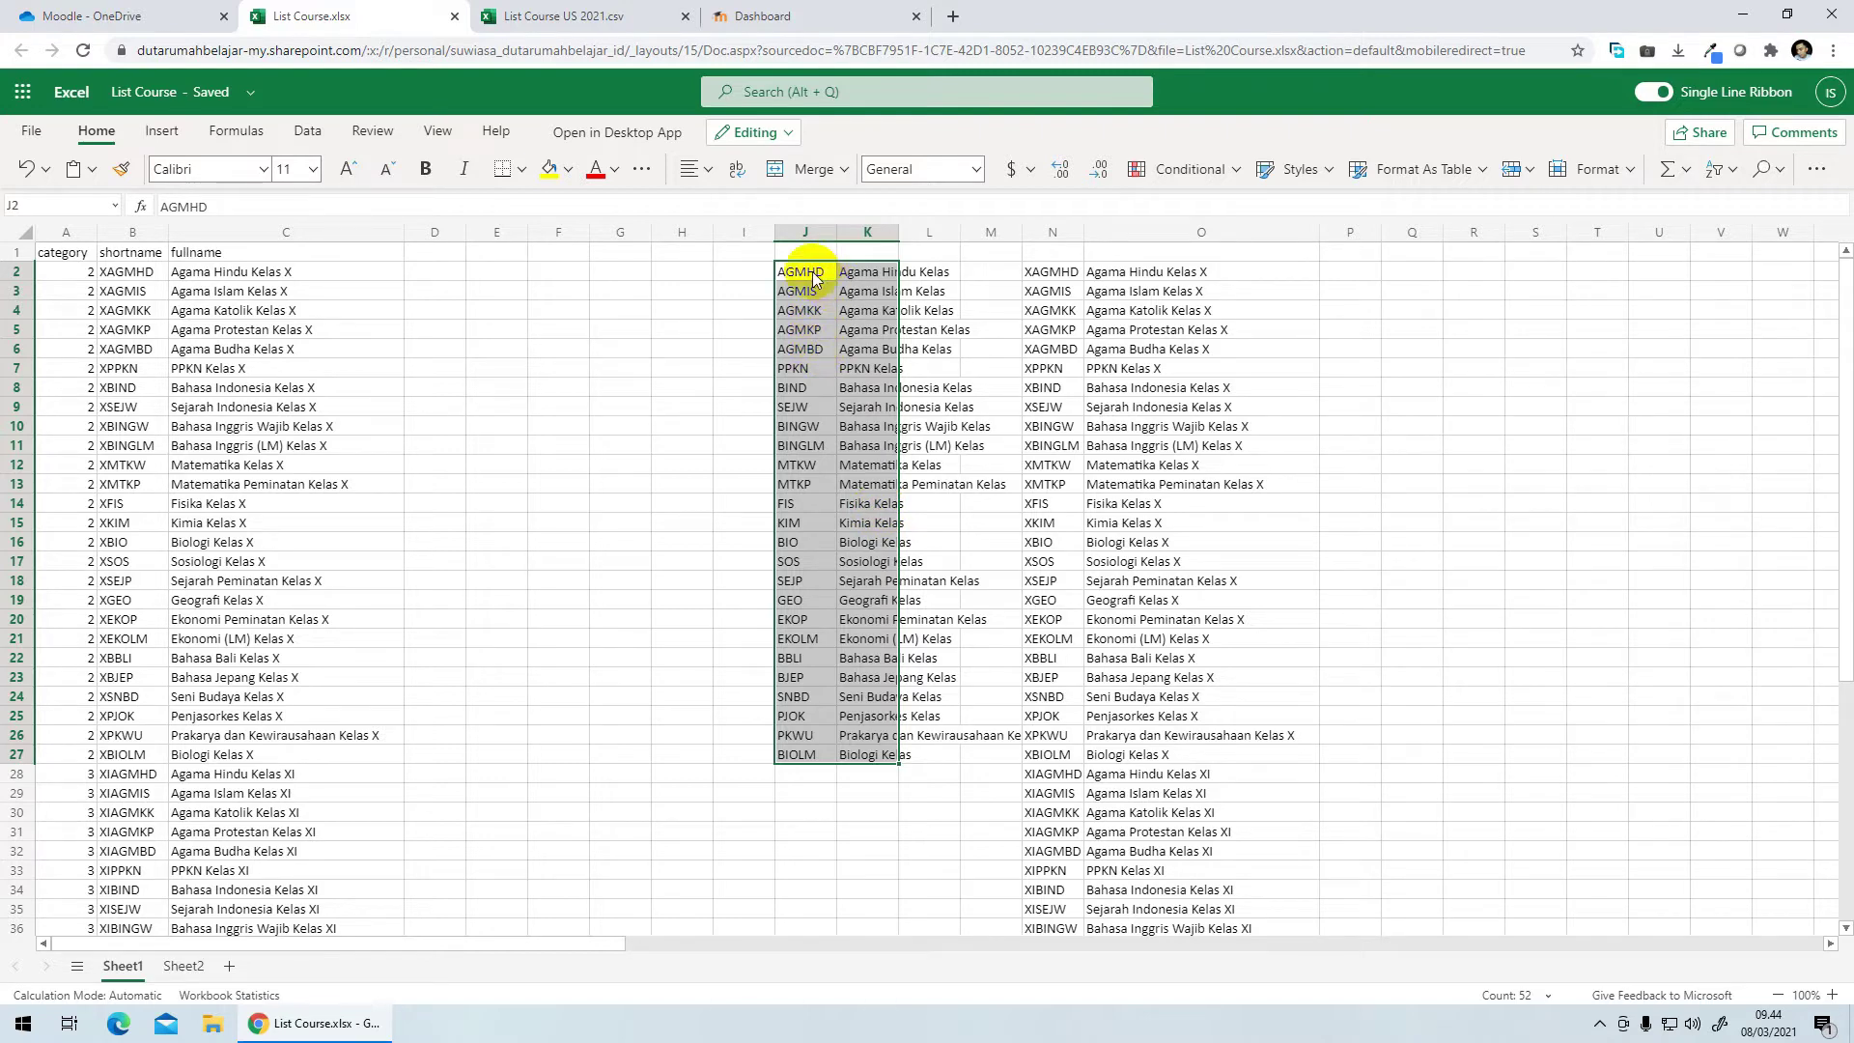
{"action": "left_click_drag", "start_coordinate": [801, 274], "coordinate": [857, 751]}
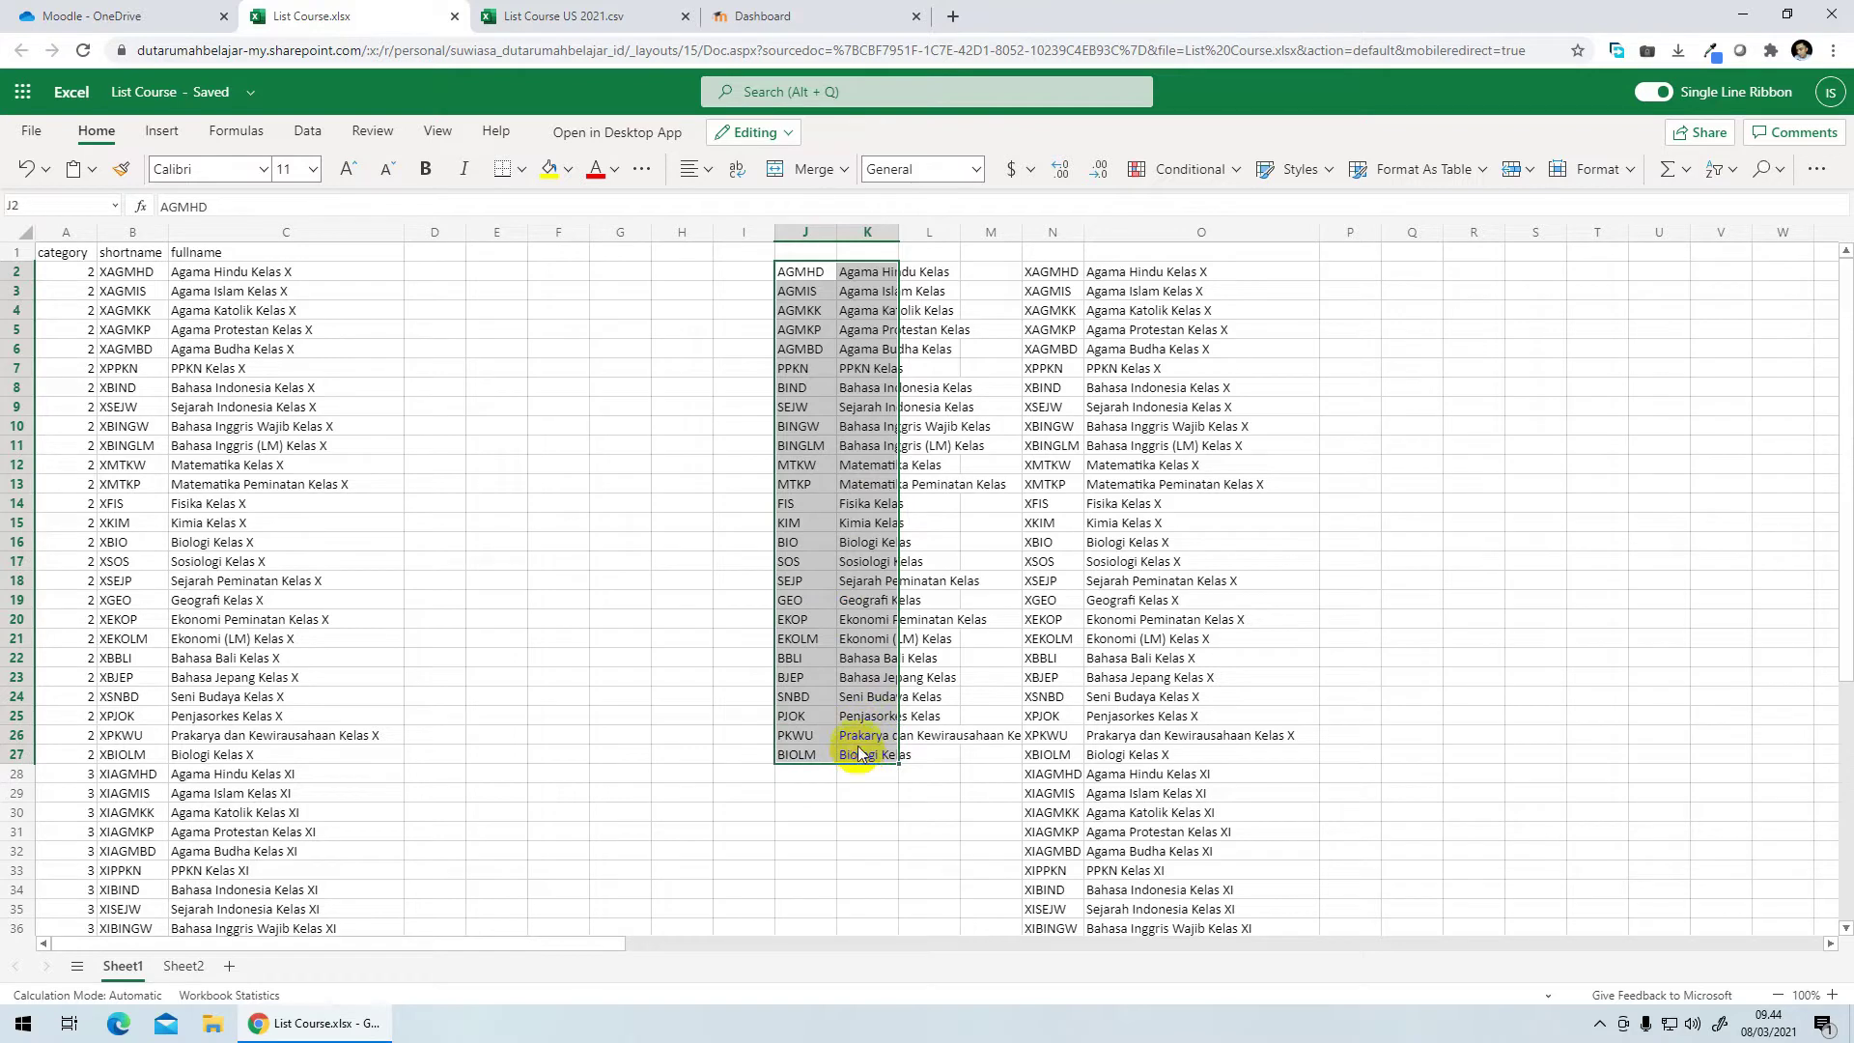
{"action": "left_click", "coordinate": [807, 273]}
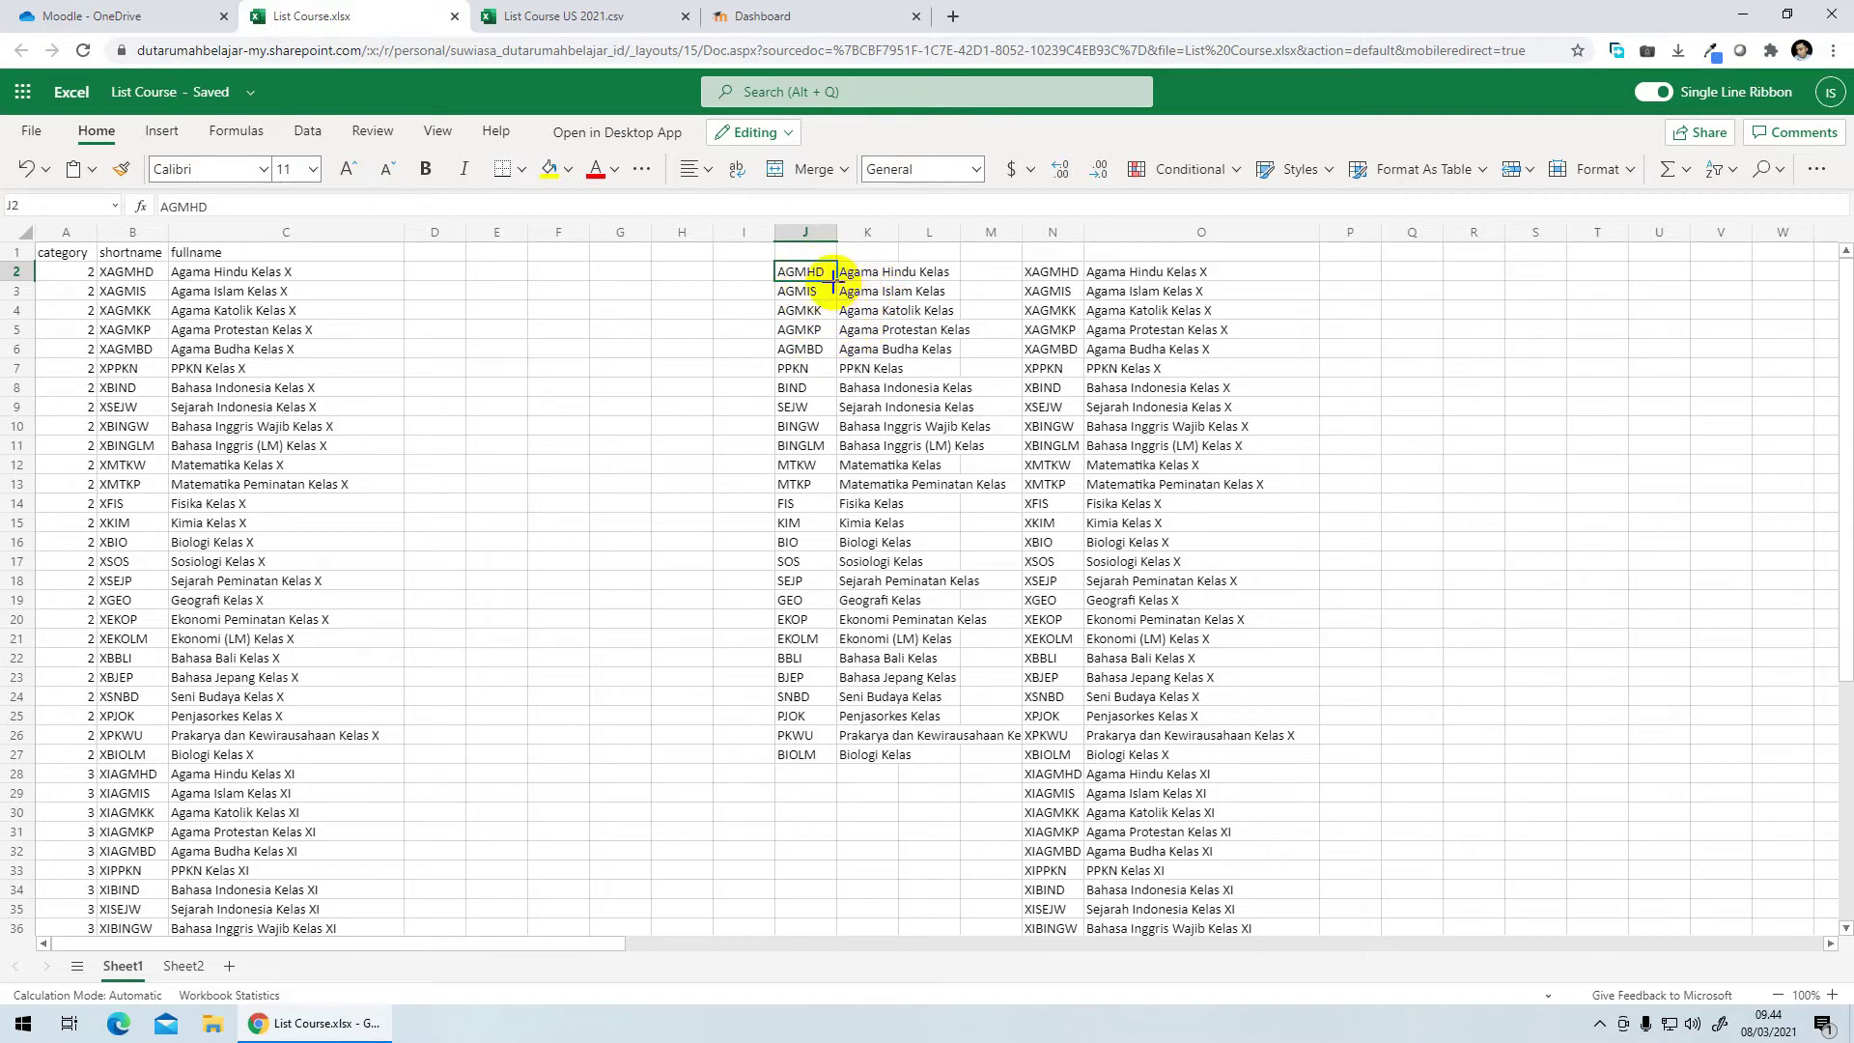
Step: Enter the formula ="US2021-"&J2 in Q2 and fill it down through Q27
{"action": "left_click", "coordinate": [1410, 274]}
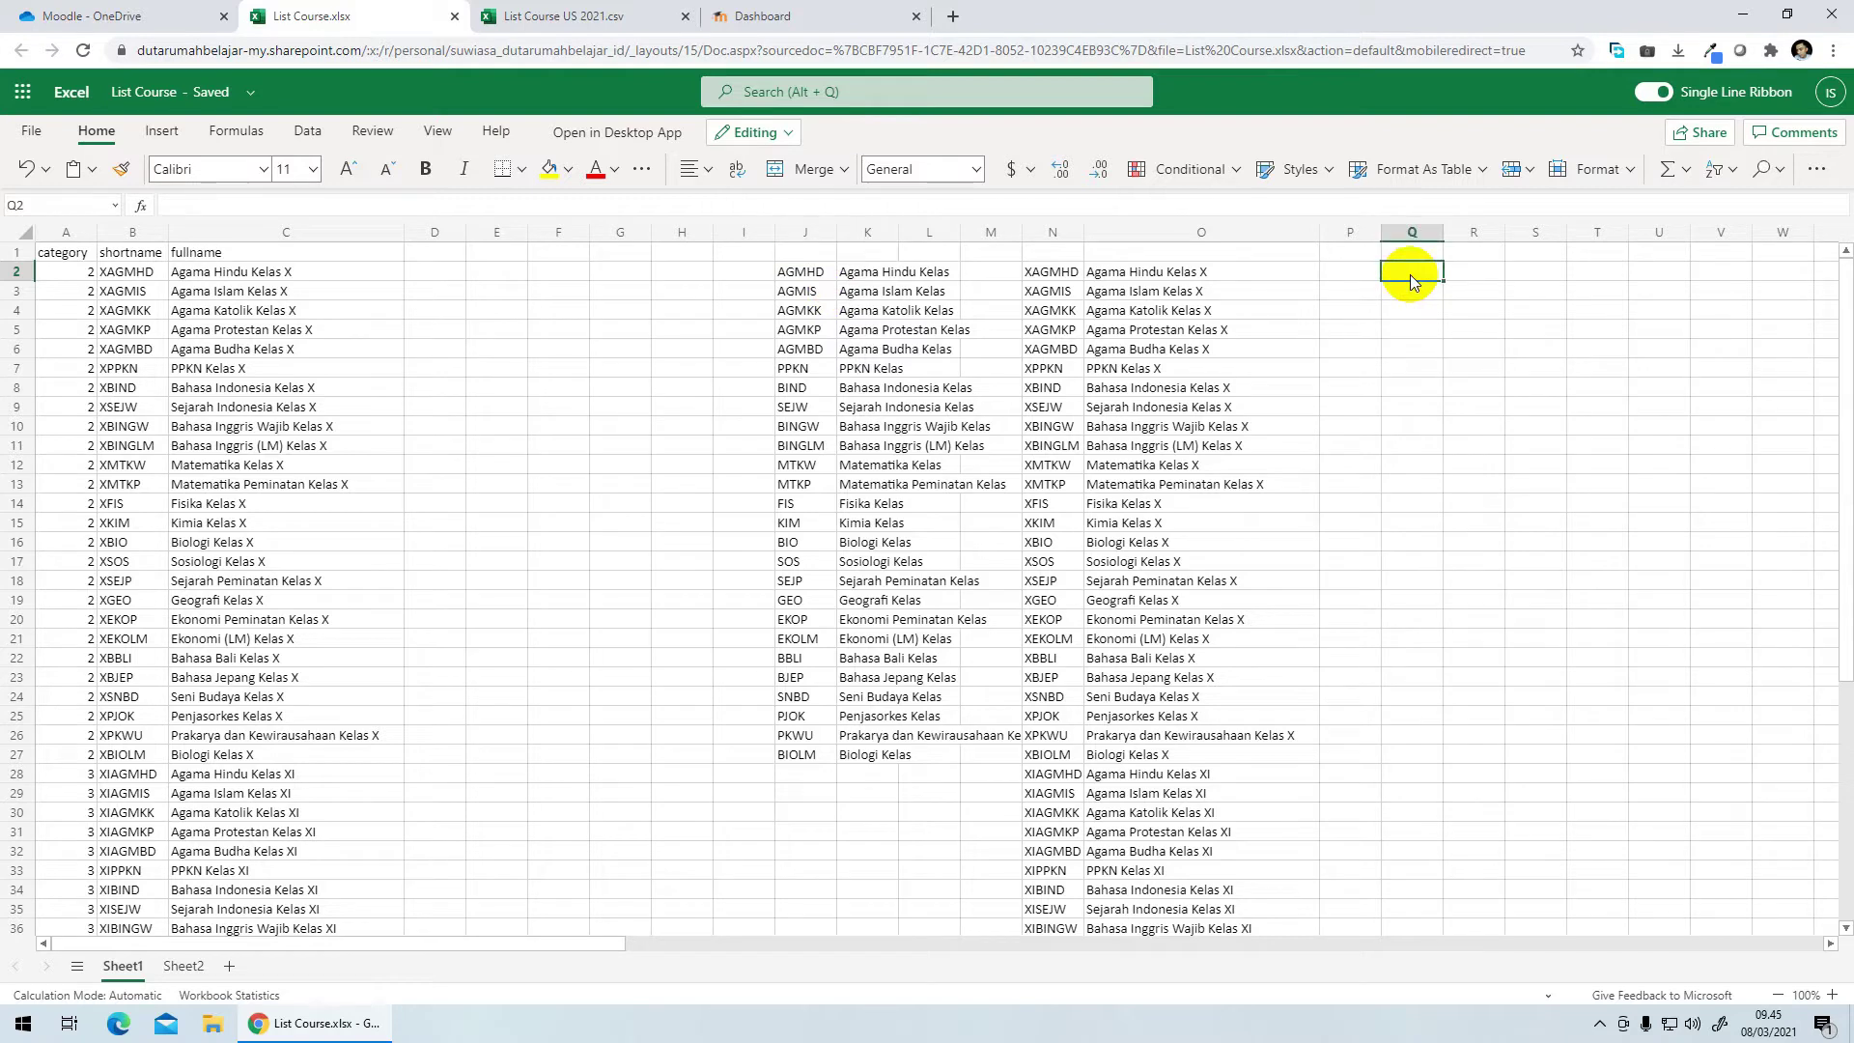
{"action": "type", "text": "="}
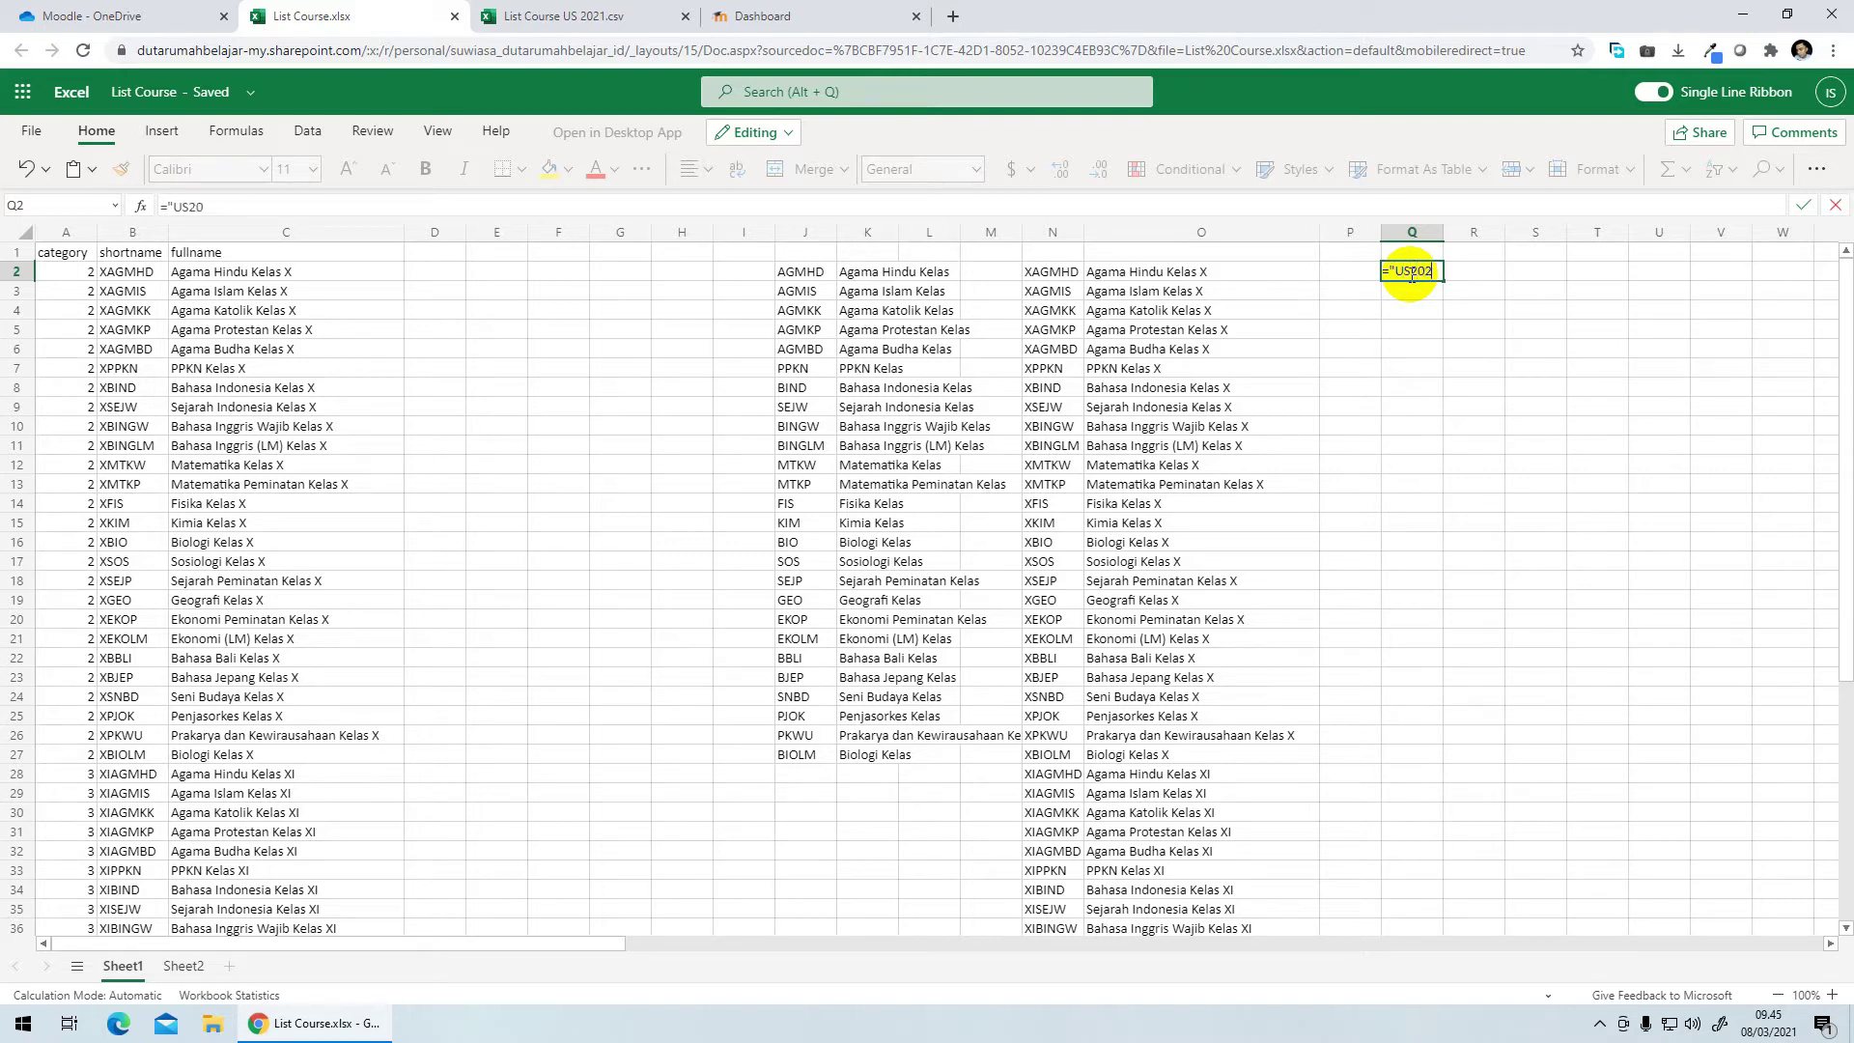
{"action": "type", "text": "\"US2021-\"&"}
{"action": "left_click", "coordinate": [806, 273]}
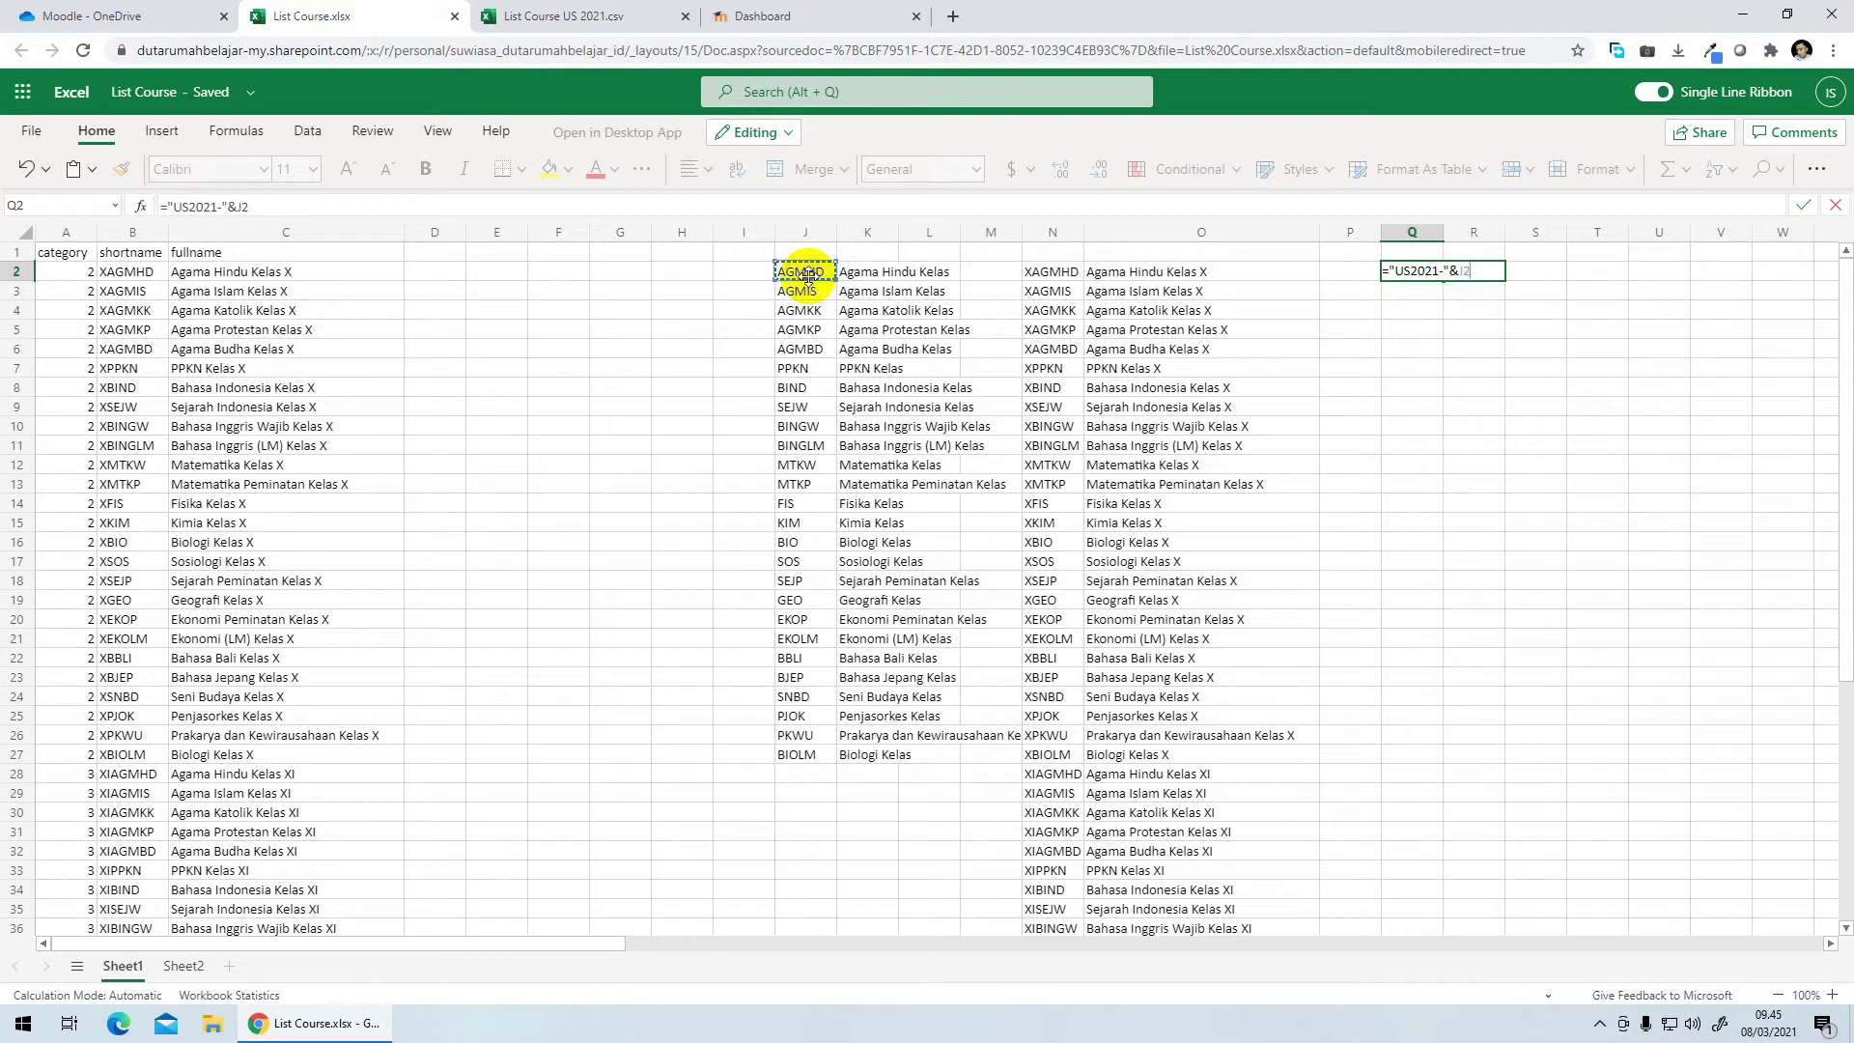
{"action": "key", "text": "Return"}
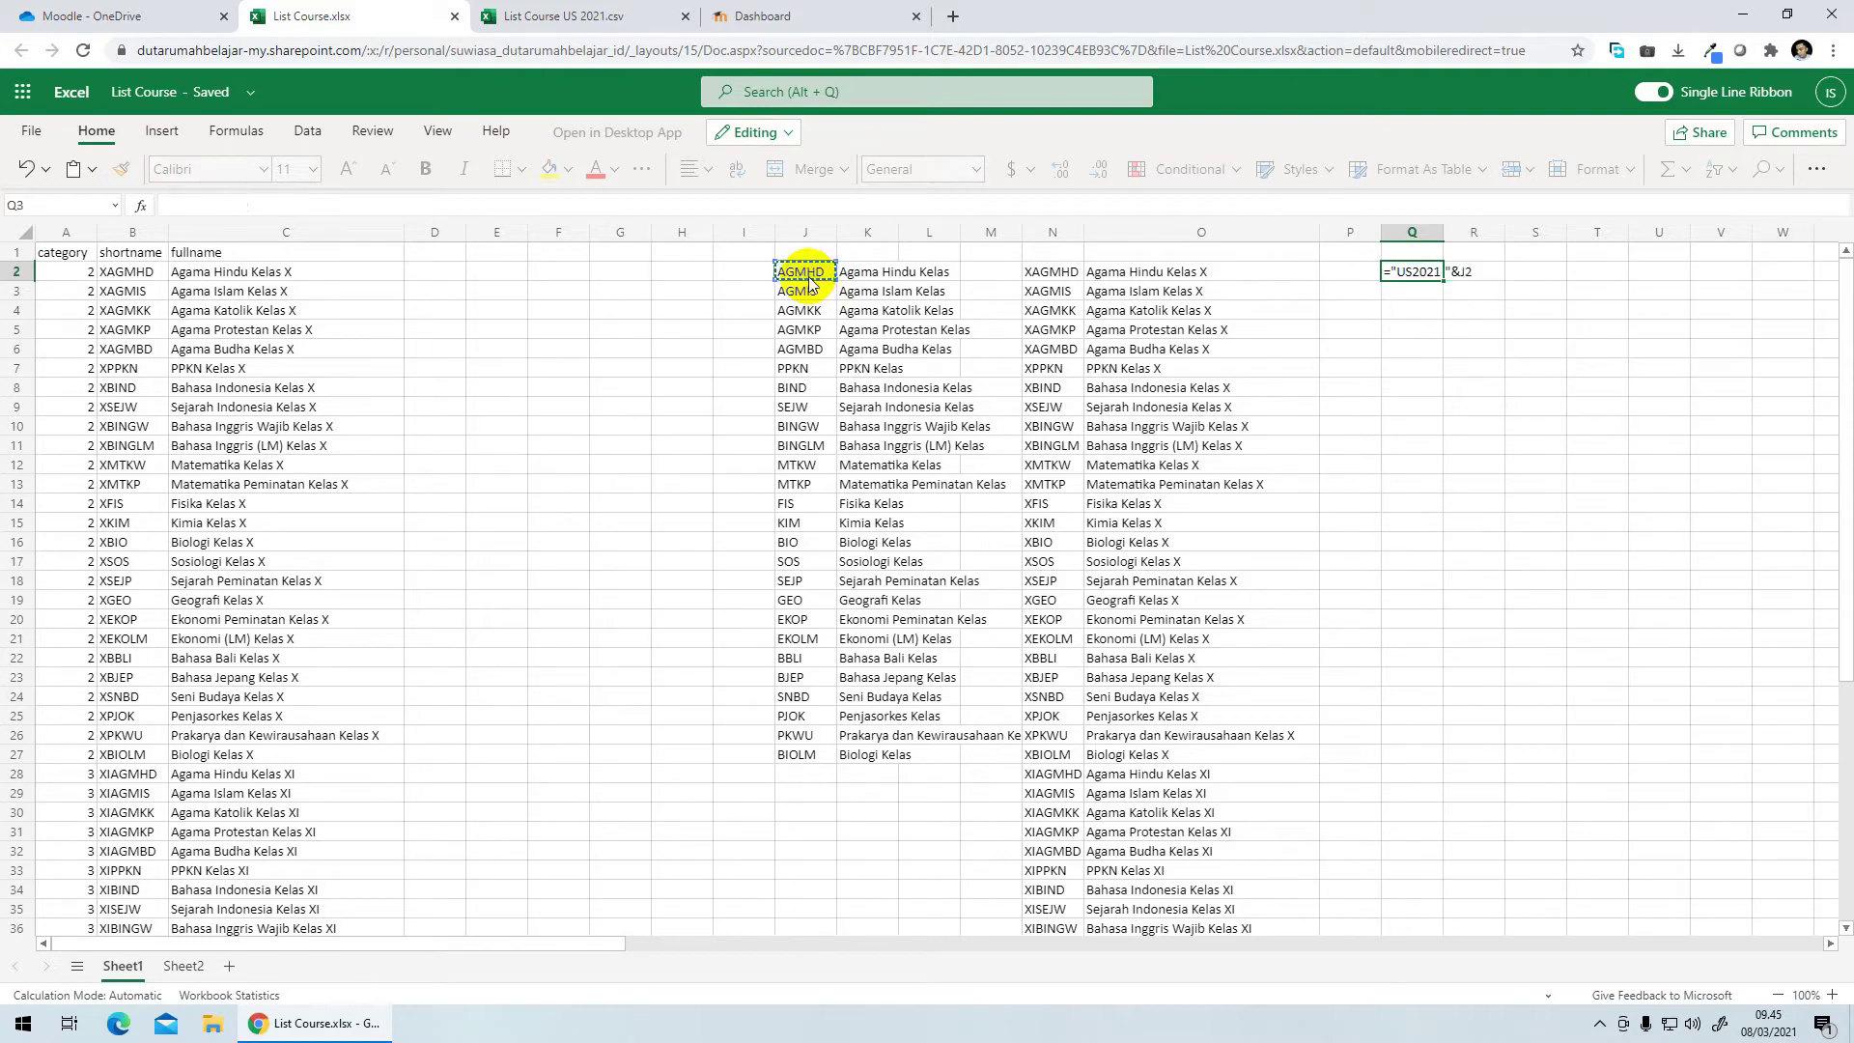
{"action": "left_click", "coordinate": [1400, 271]}
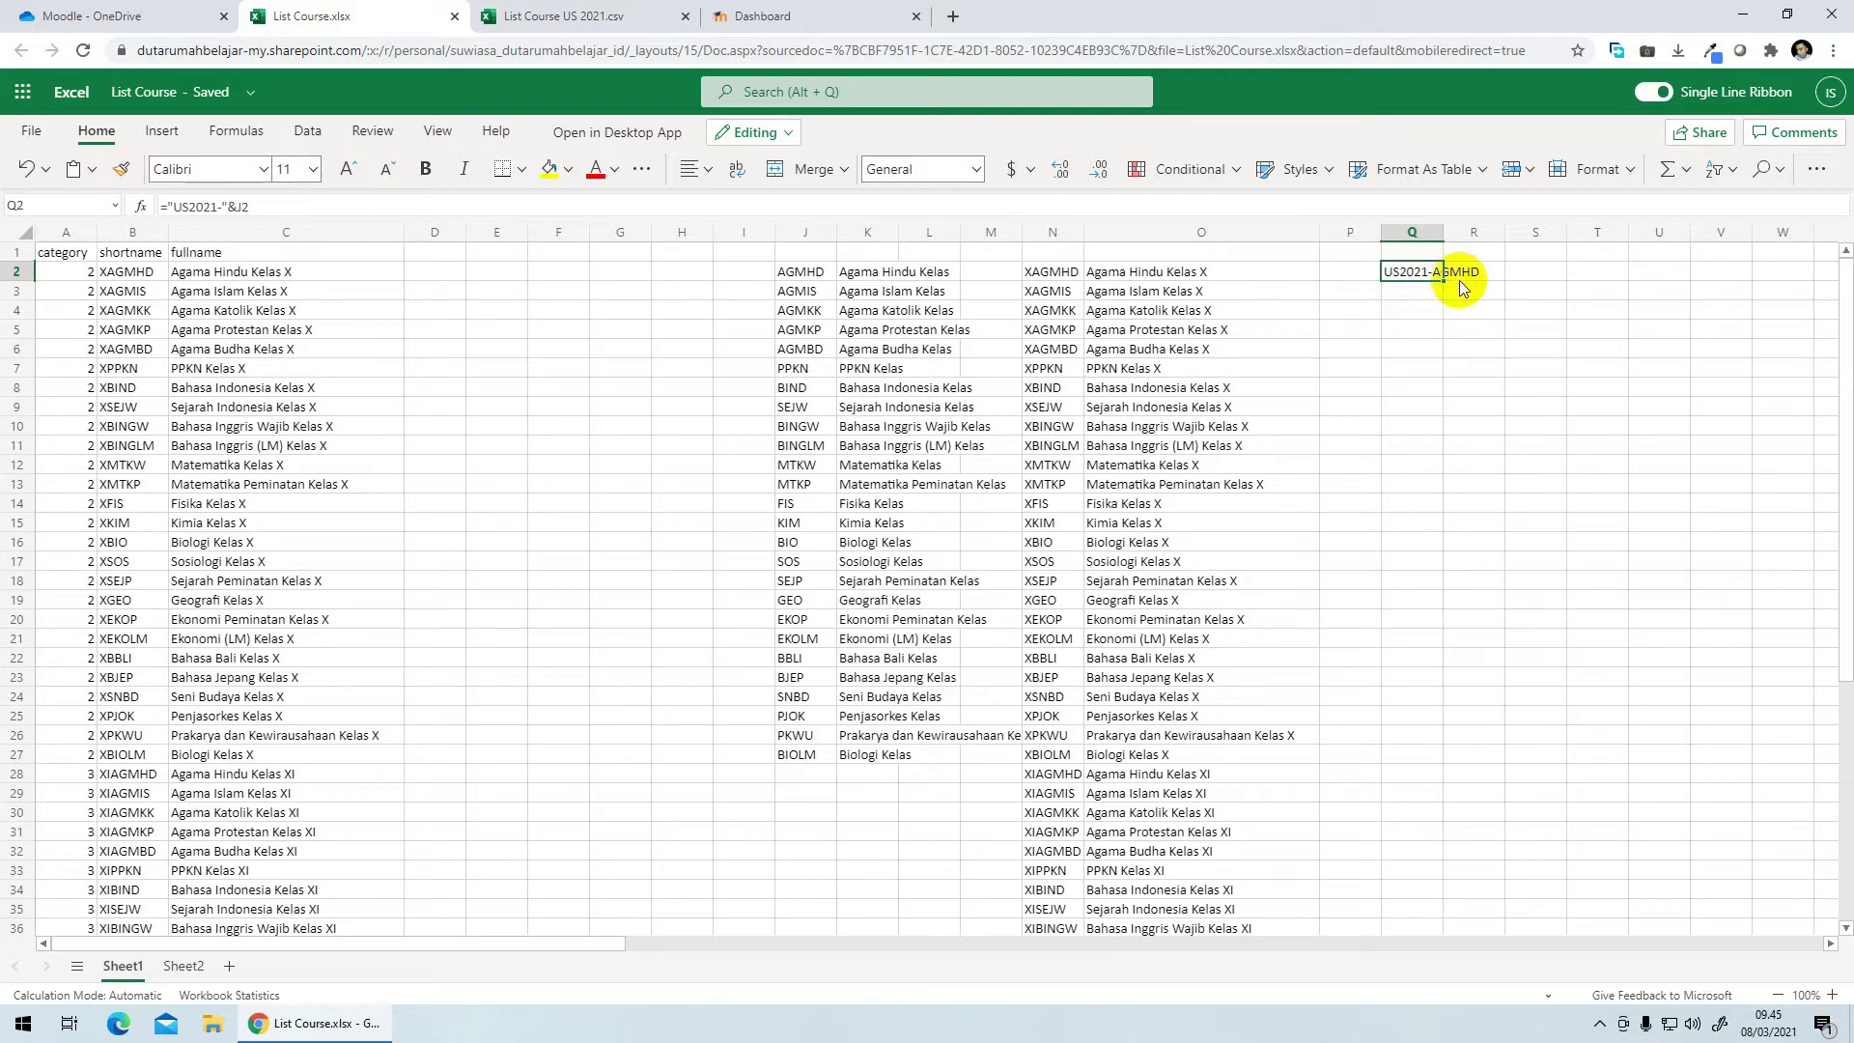
{"action": "left_click_drag", "start_coordinate": [1444, 280], "coordinate": [1415, 761]}
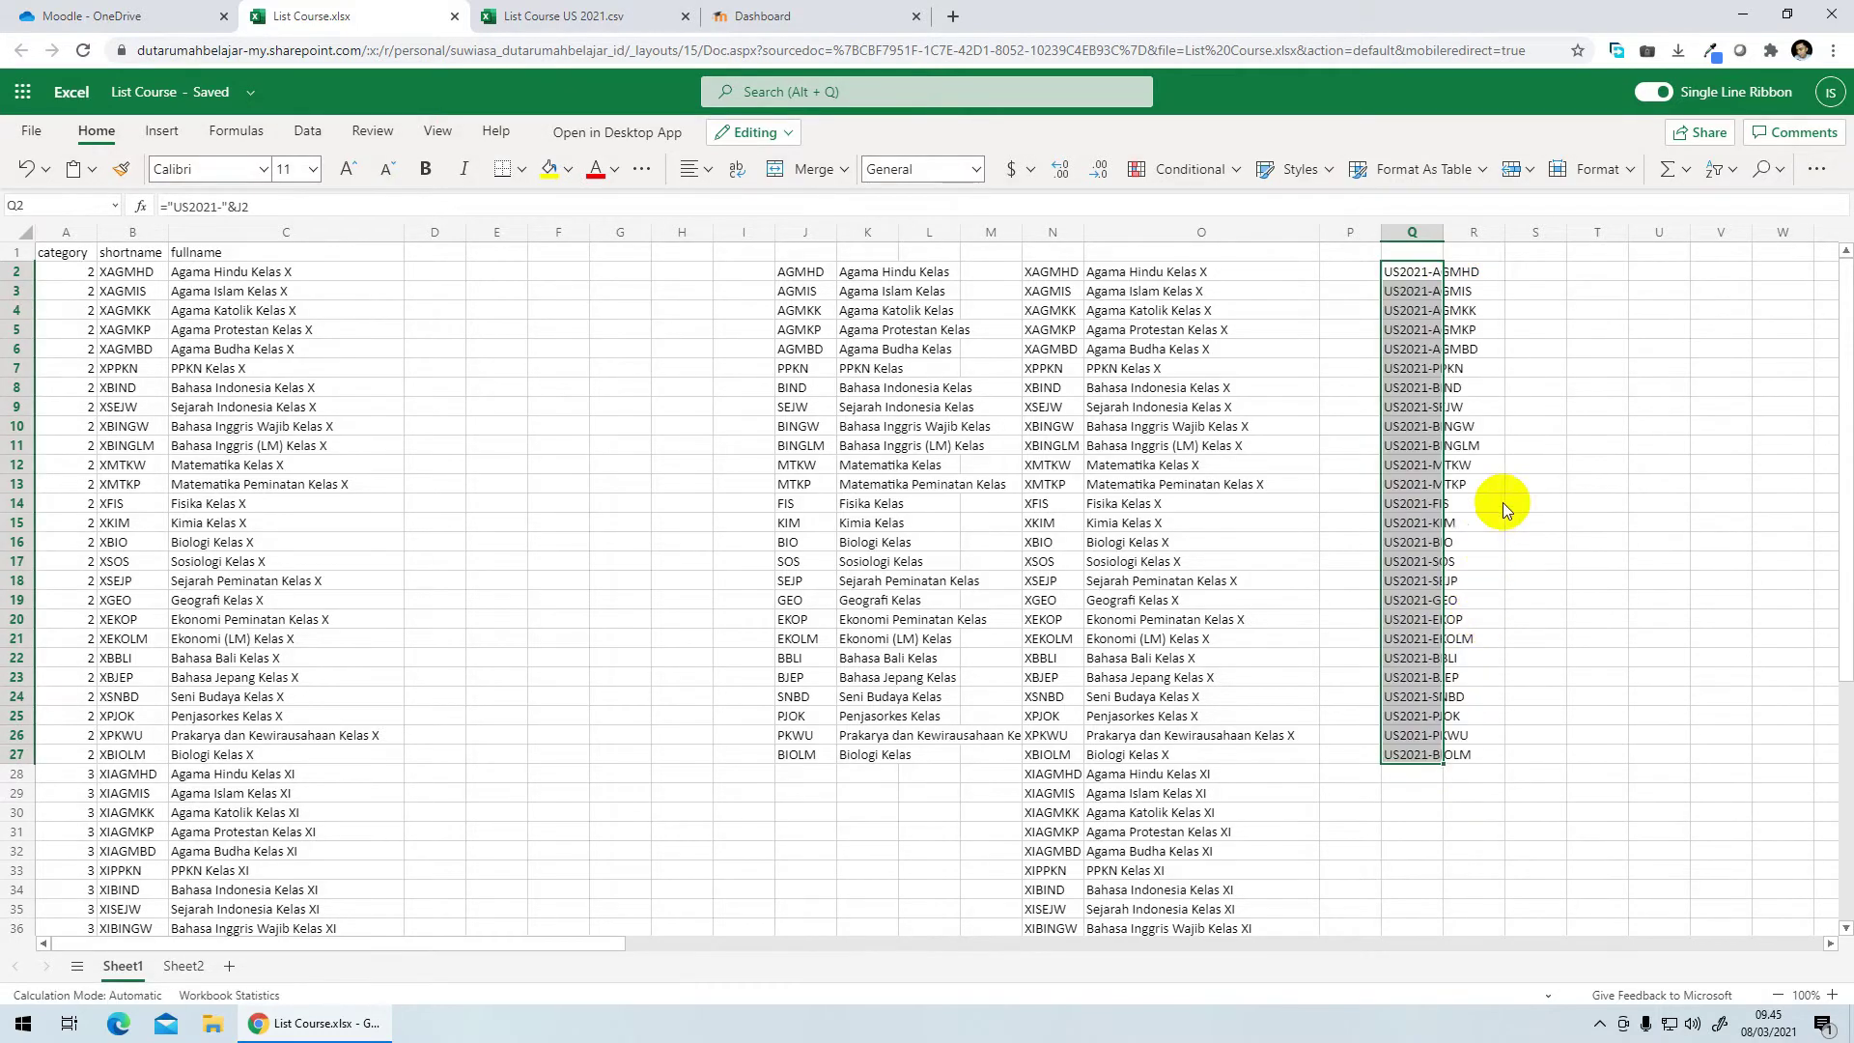
Step: Enter the full-name formula ="Ujian Sekolah "&K2" XII" in R2
{"action": "key", "text": "Right"}
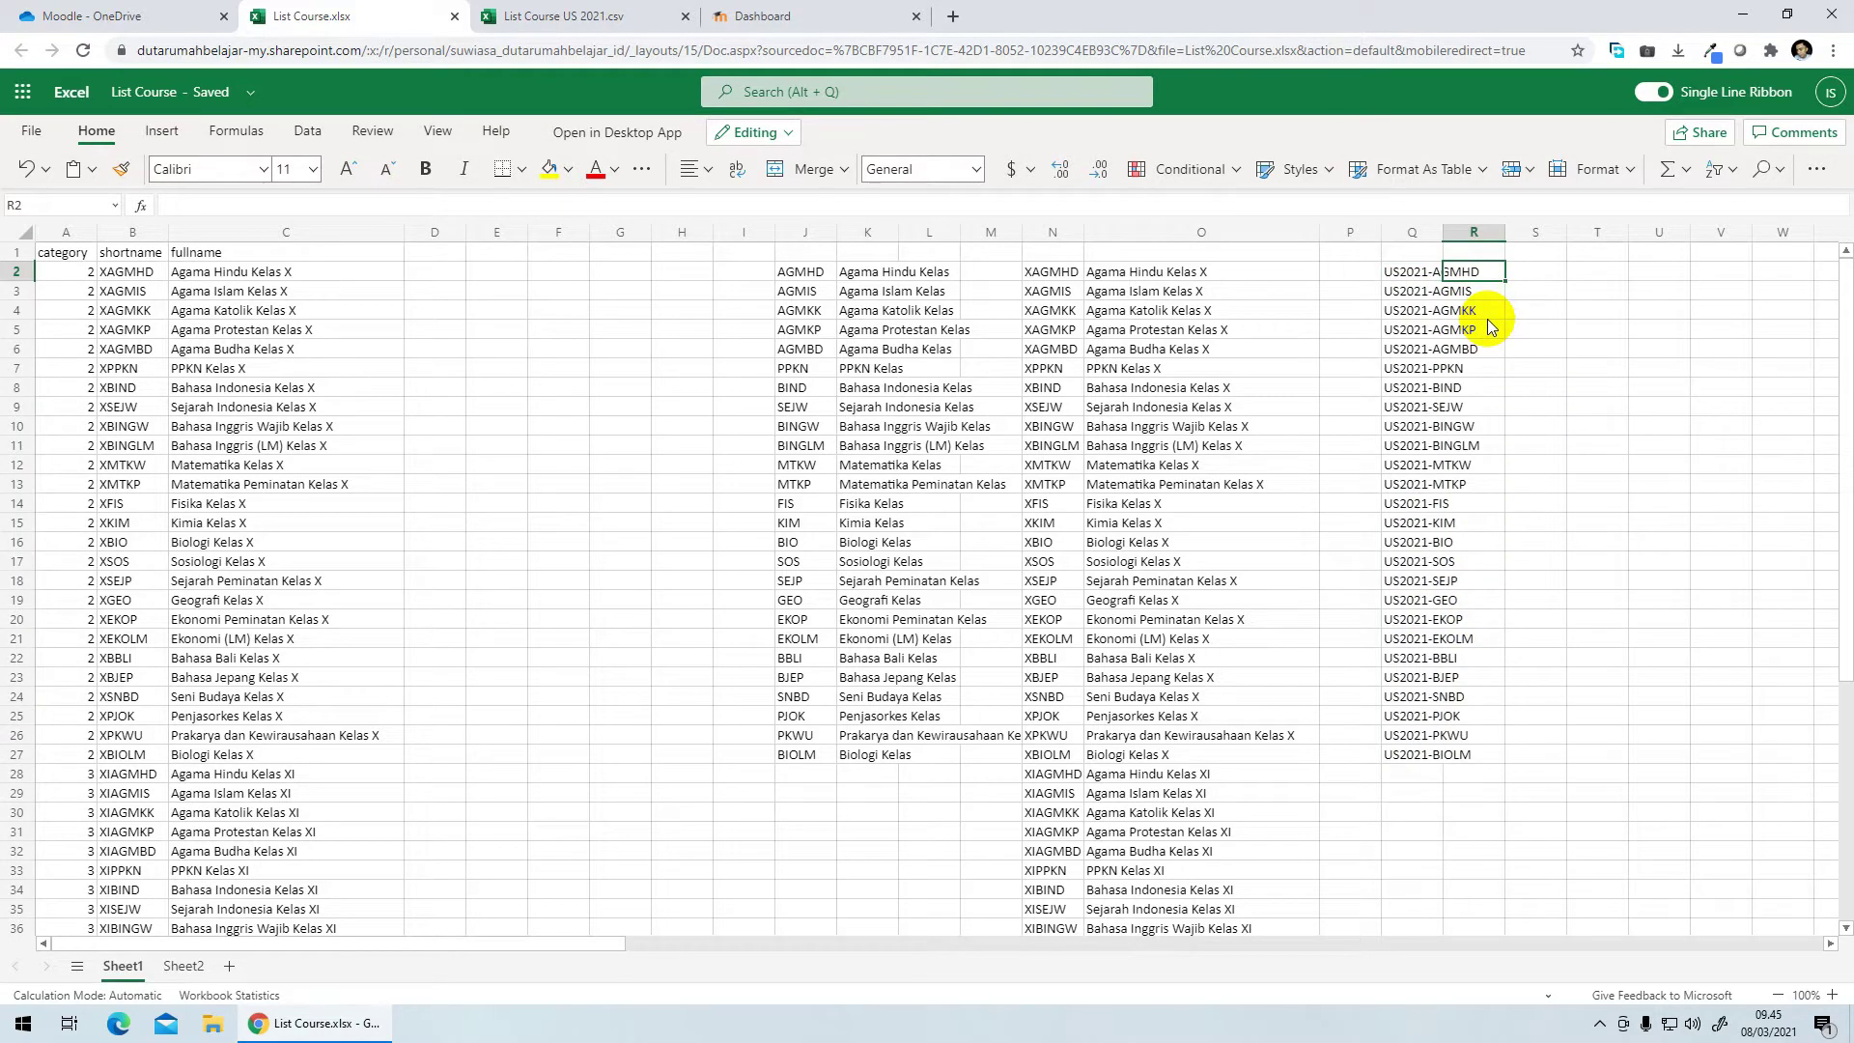
{"action": "type", "text": "="}
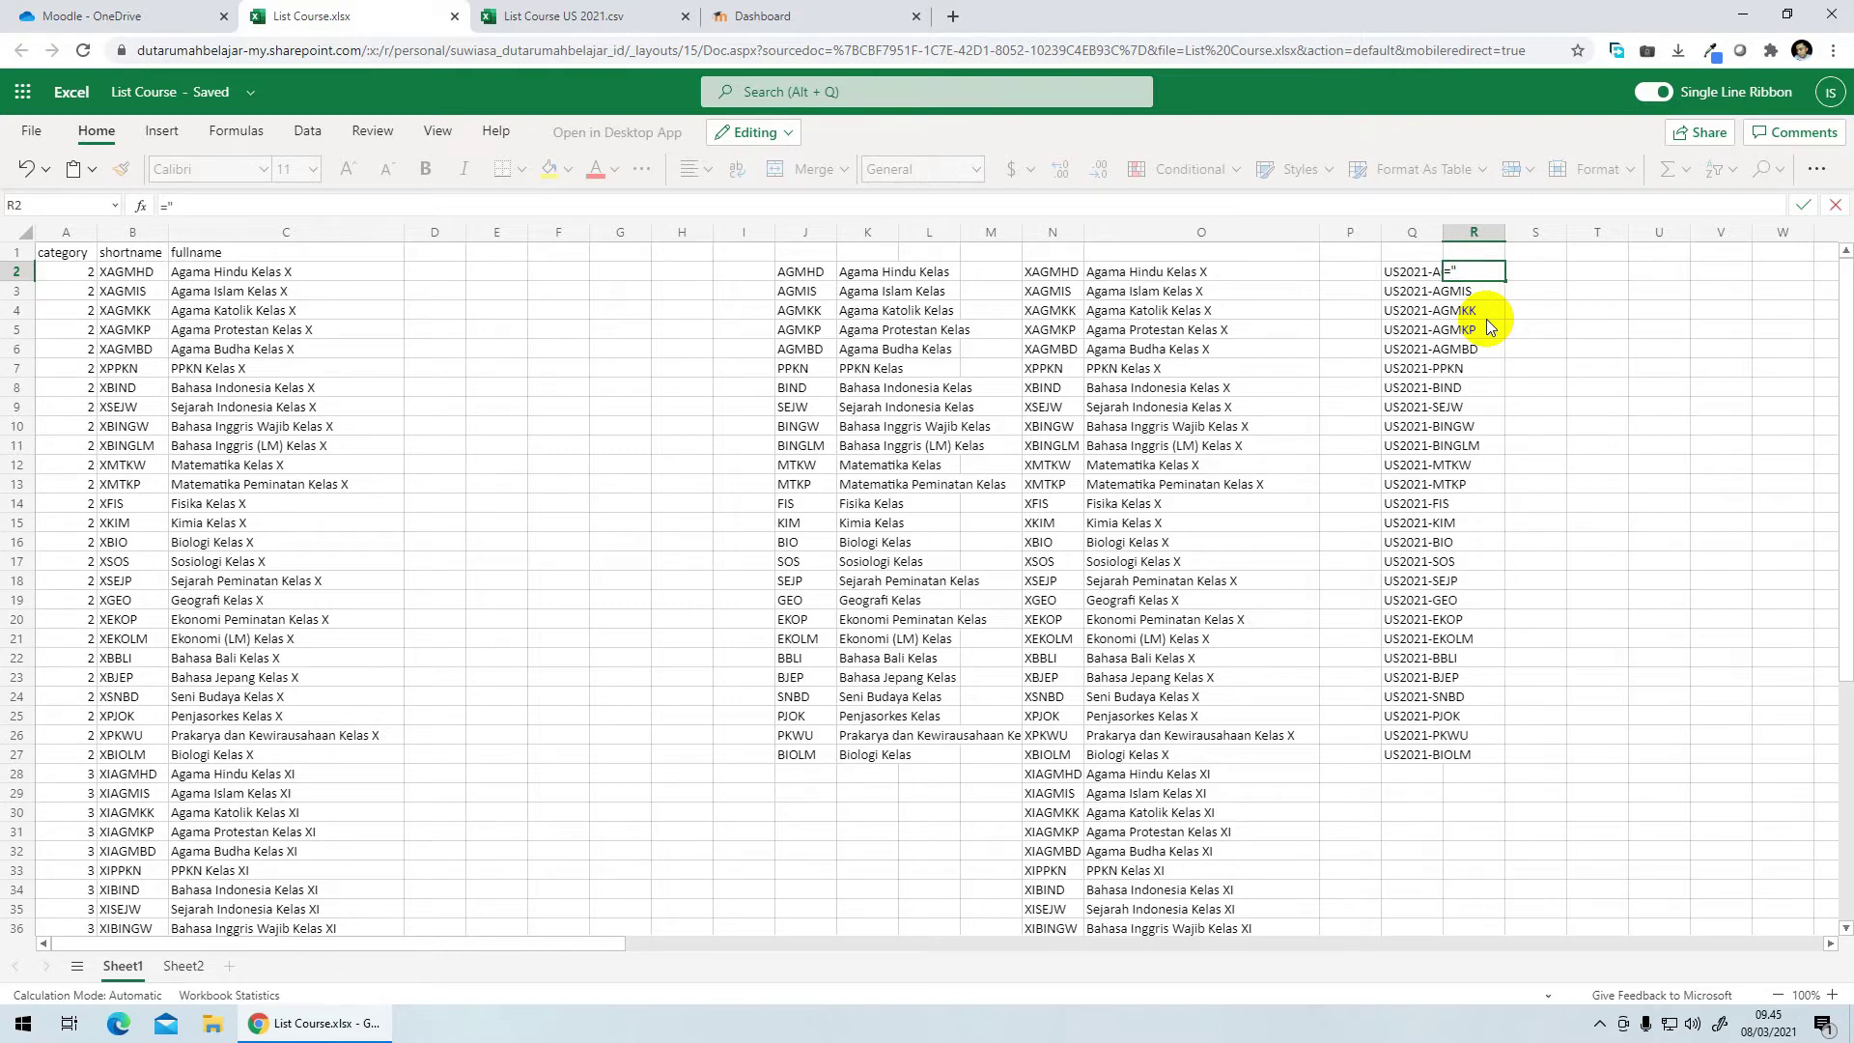
{"action": "type", "text": "\"Ujian Sekolah"}
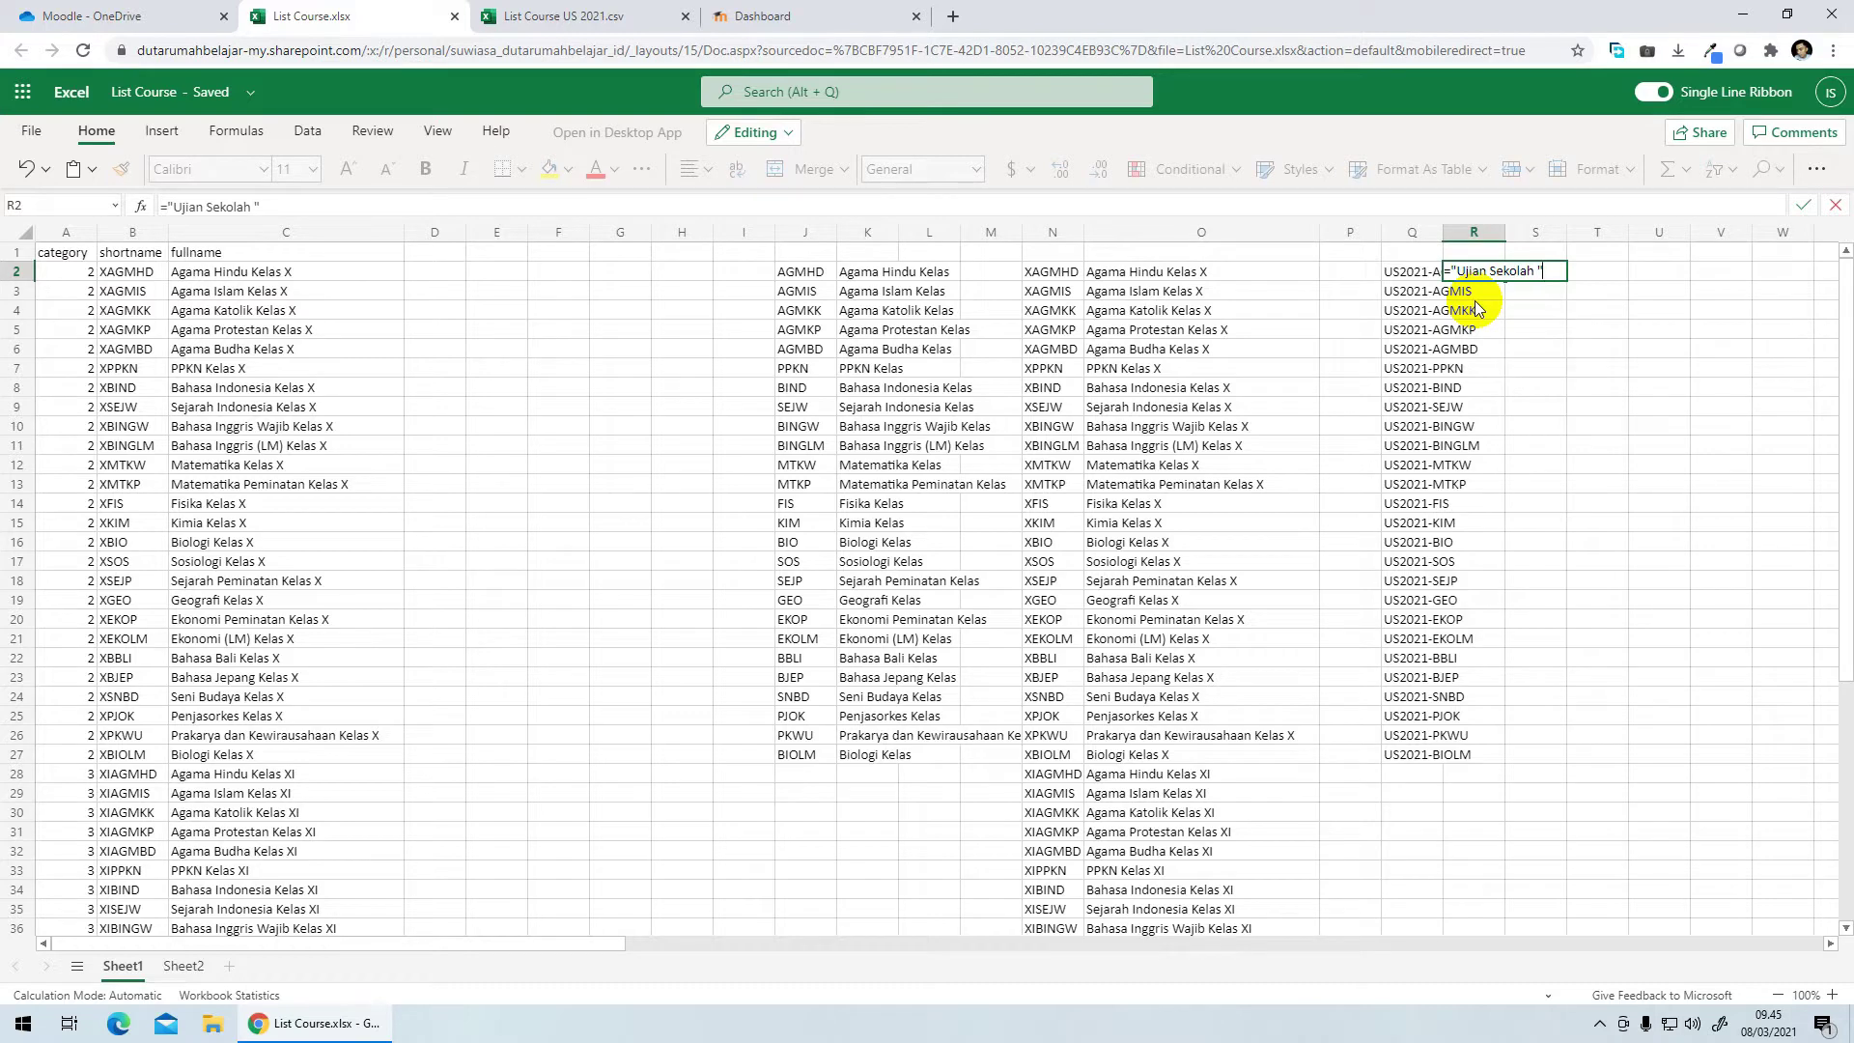
{"action": "type", "text": "&"}
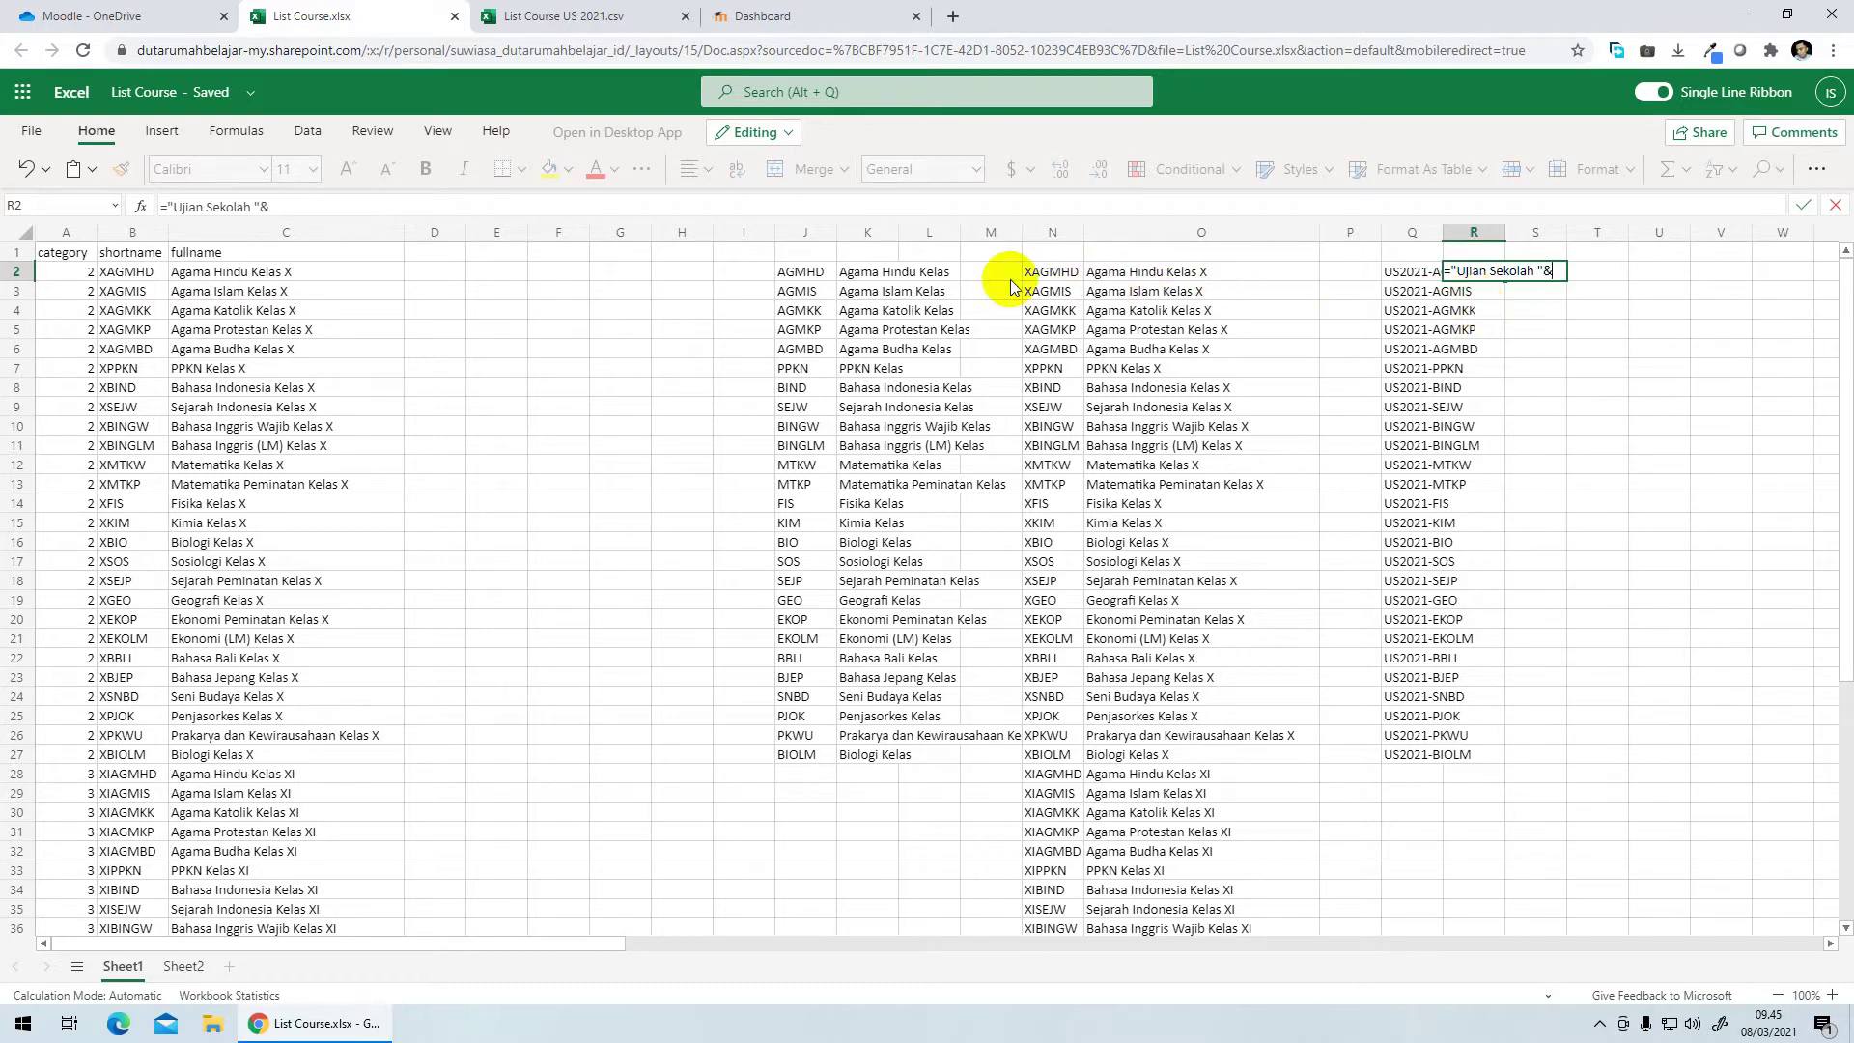
{"action": "left_click", "coordinate": [849, 271]}
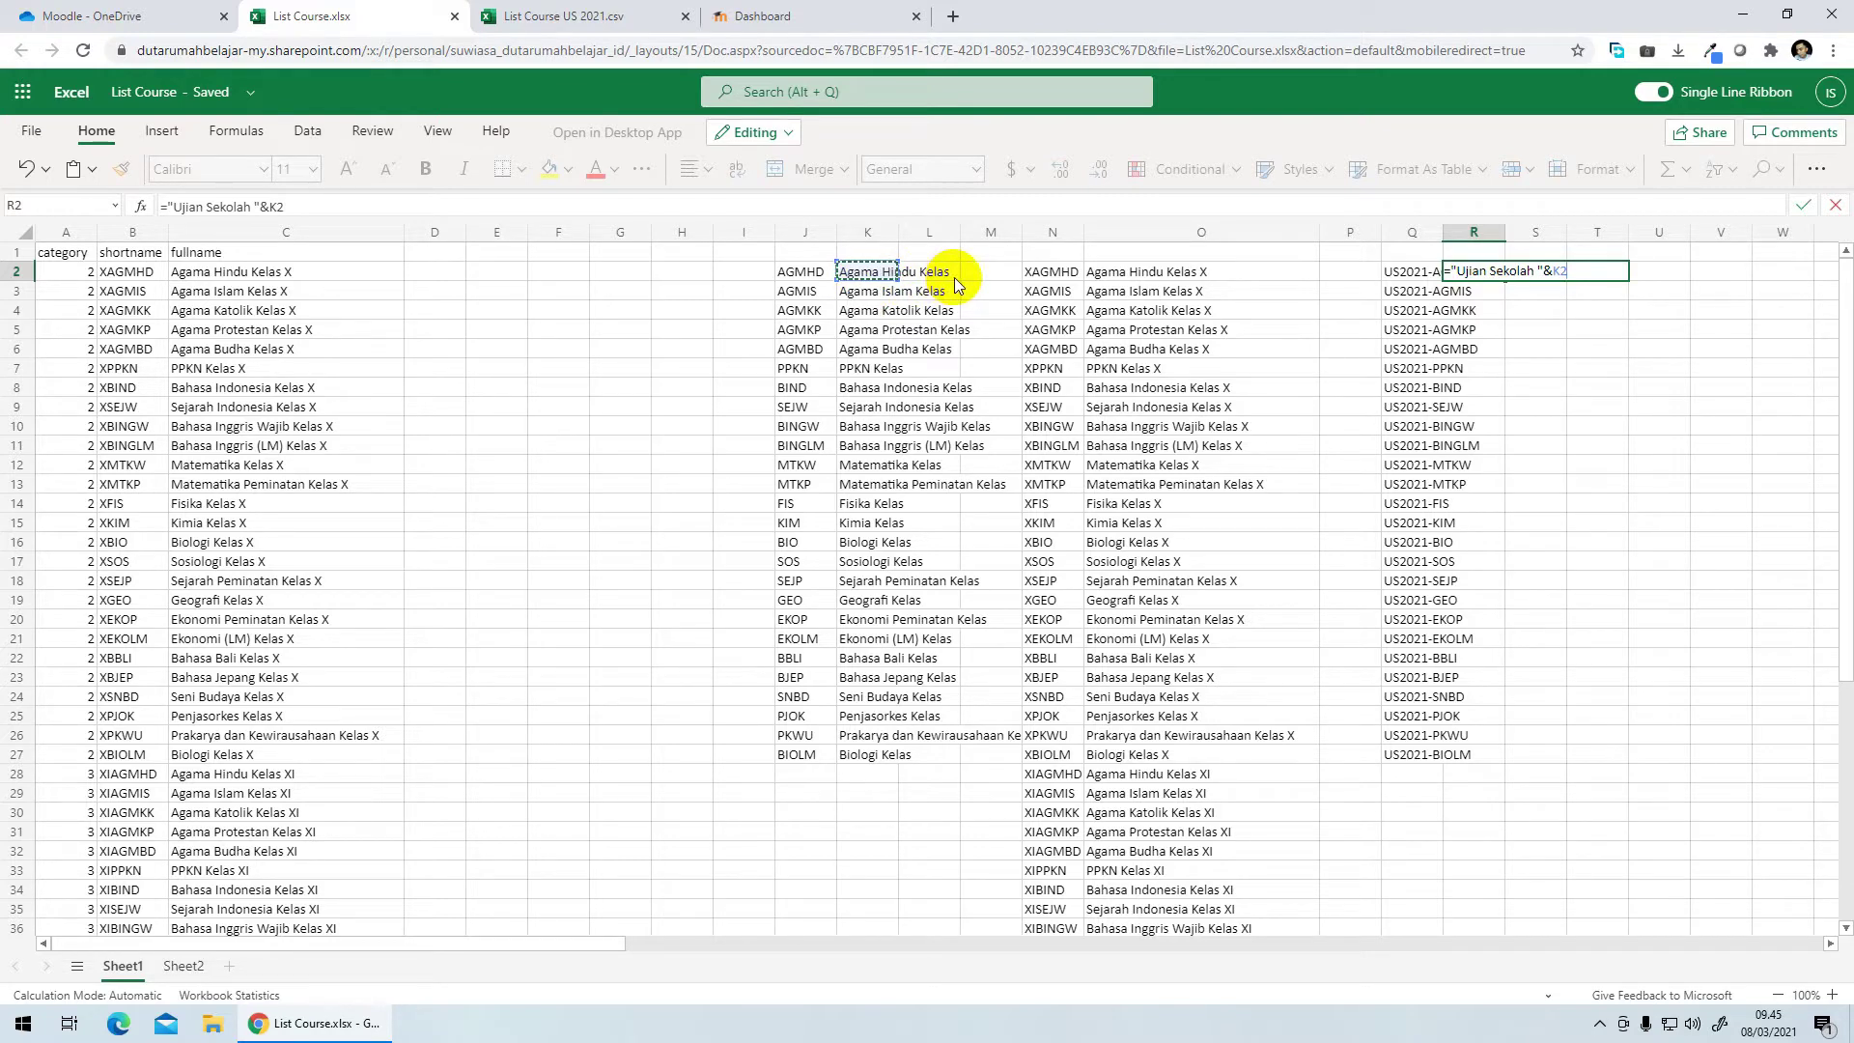
{"action": "type", "text": "\" XII"}
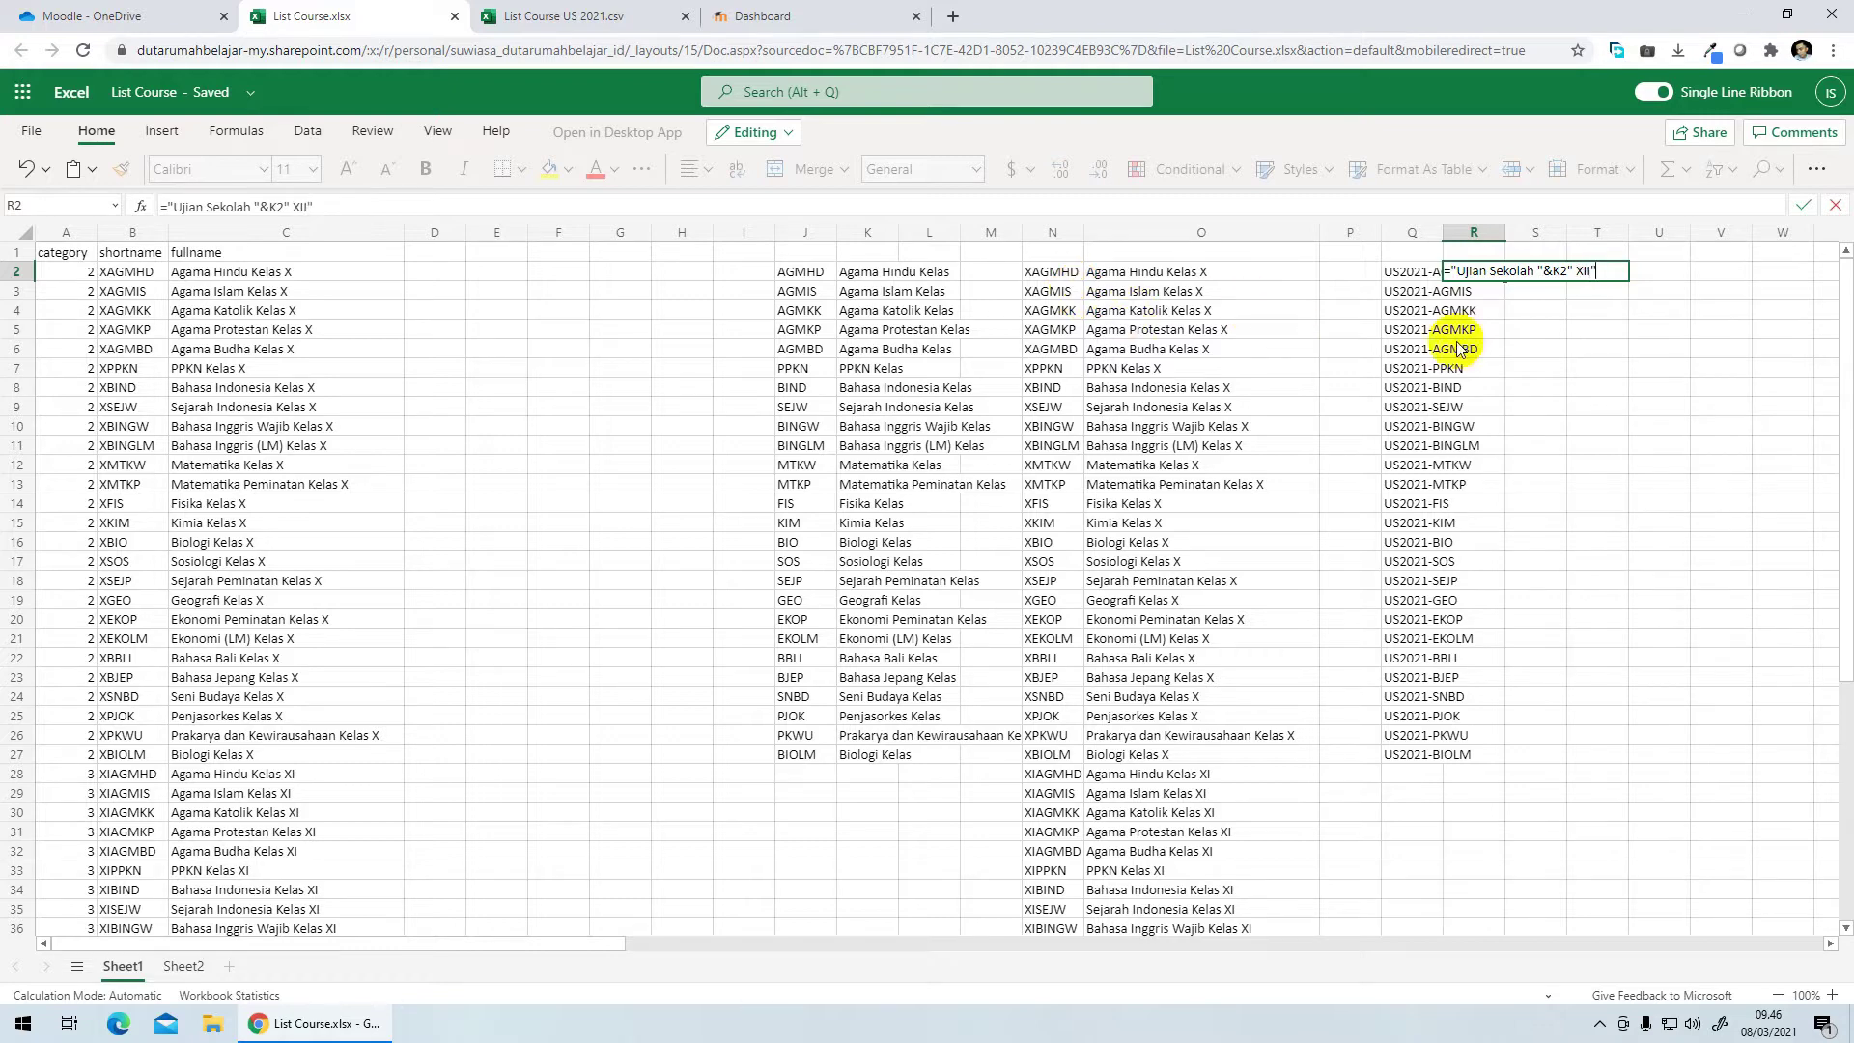
{"action": "left_click", "coordinate": [1538, 273]}
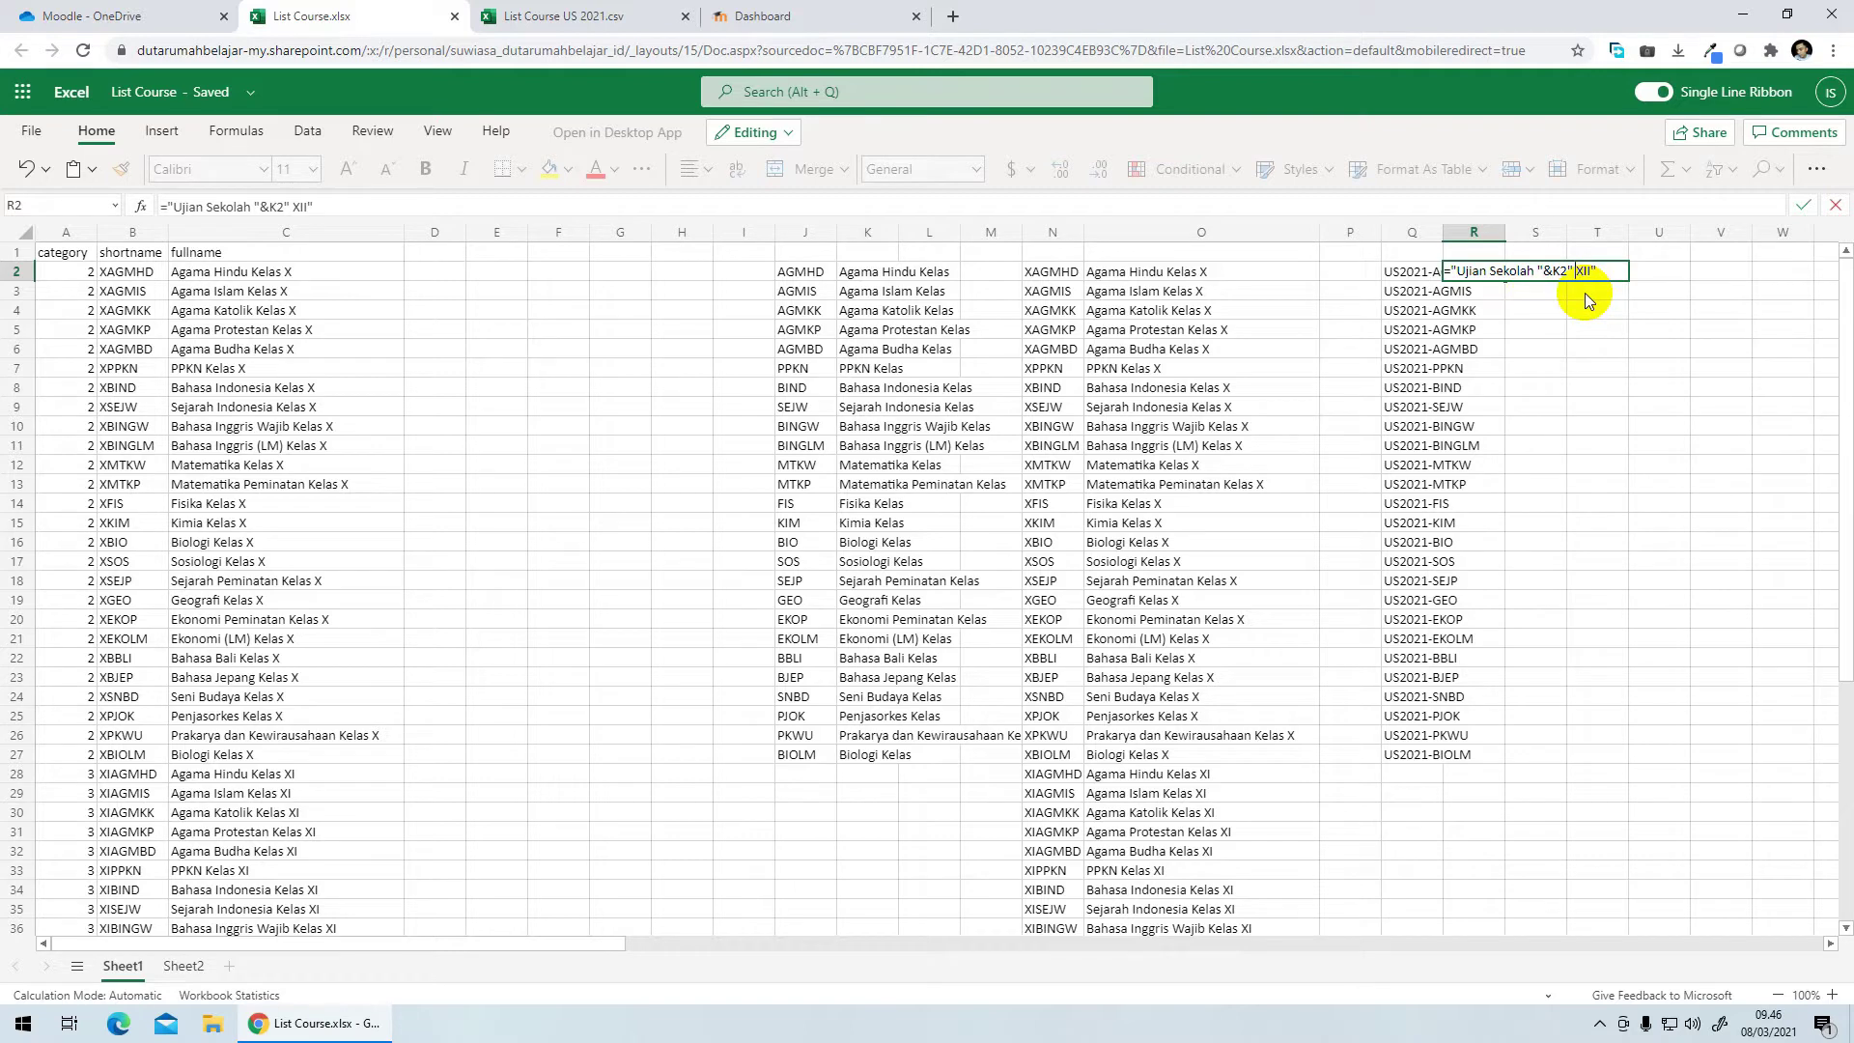
{"action": "key", "text": "Return"}
{"action": "key", "text": "ctrl+c"}
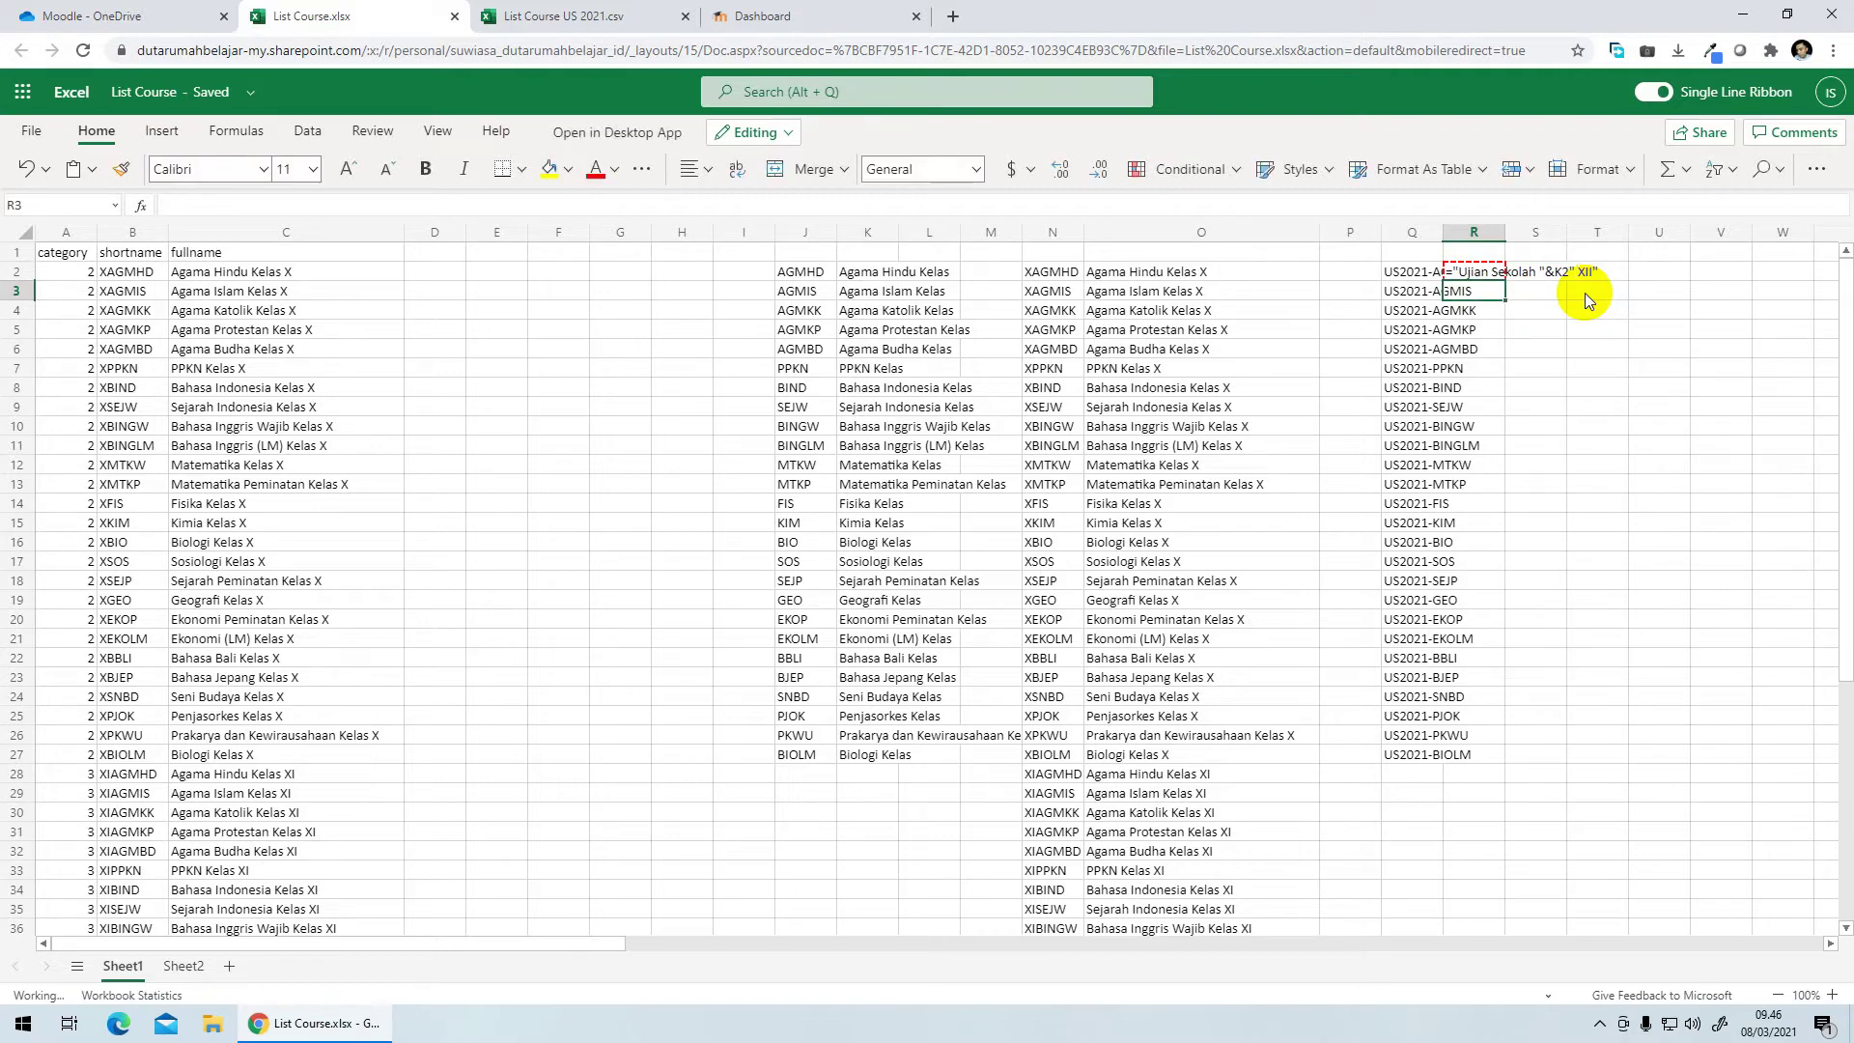
Step: Correct the R2 formula to ="Ujian Sekolah "&K2&" XII" and fill it down through R27
{"action": "left_click", "coordinate": [1490, 273]}
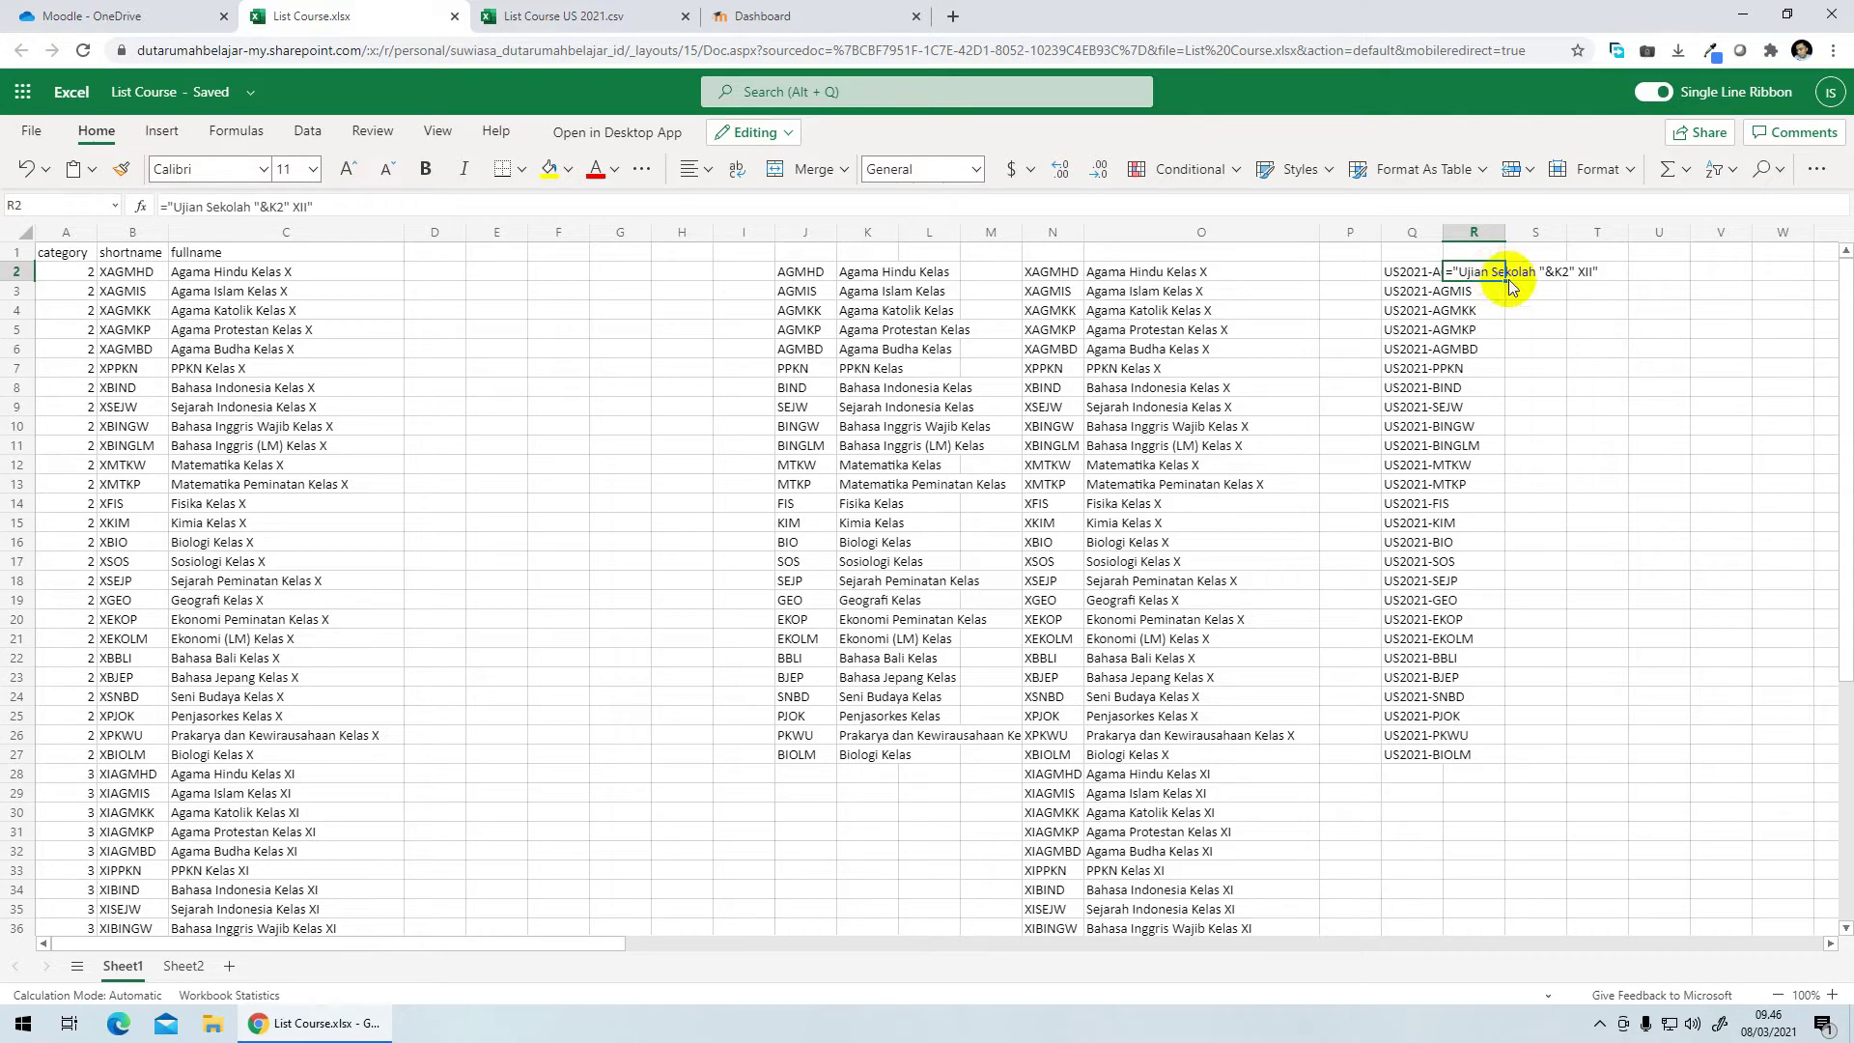
{"action": "left_click", "coordinate": [1571, 277]}
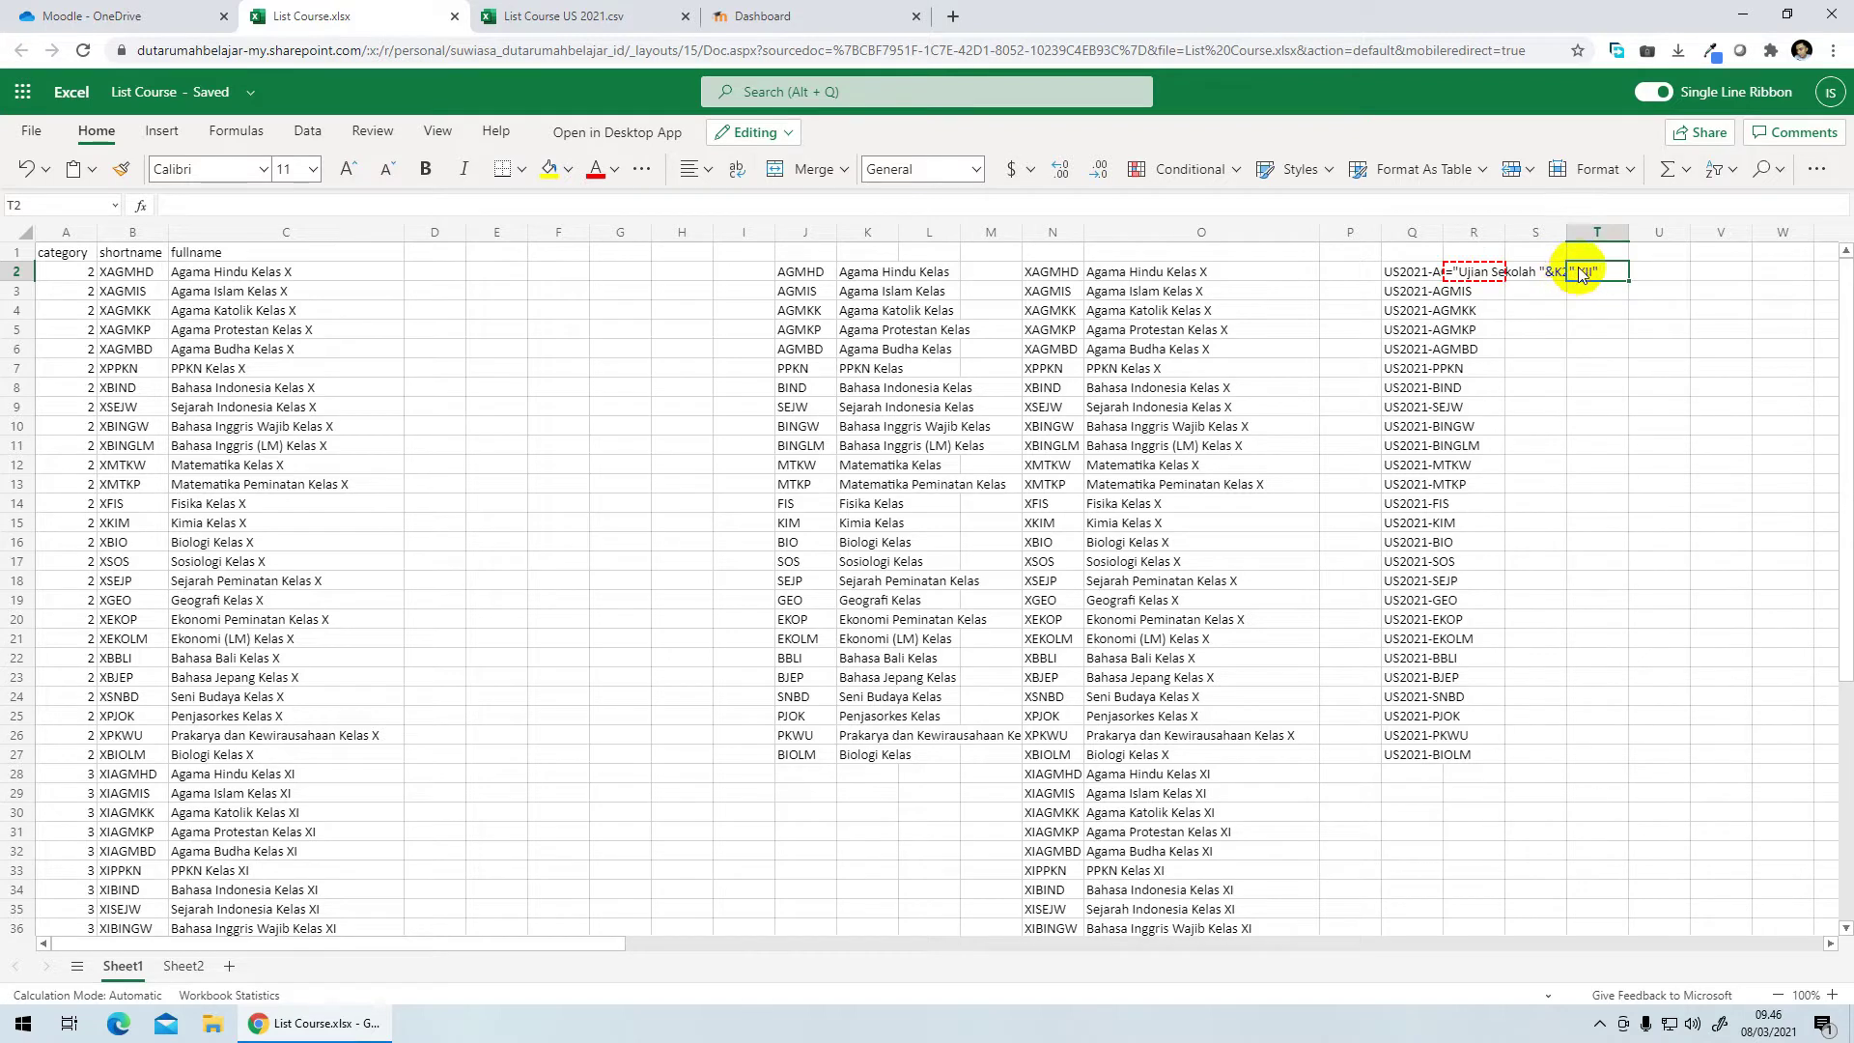
{"action": "left_click", "coordinate": [1491, 271]}
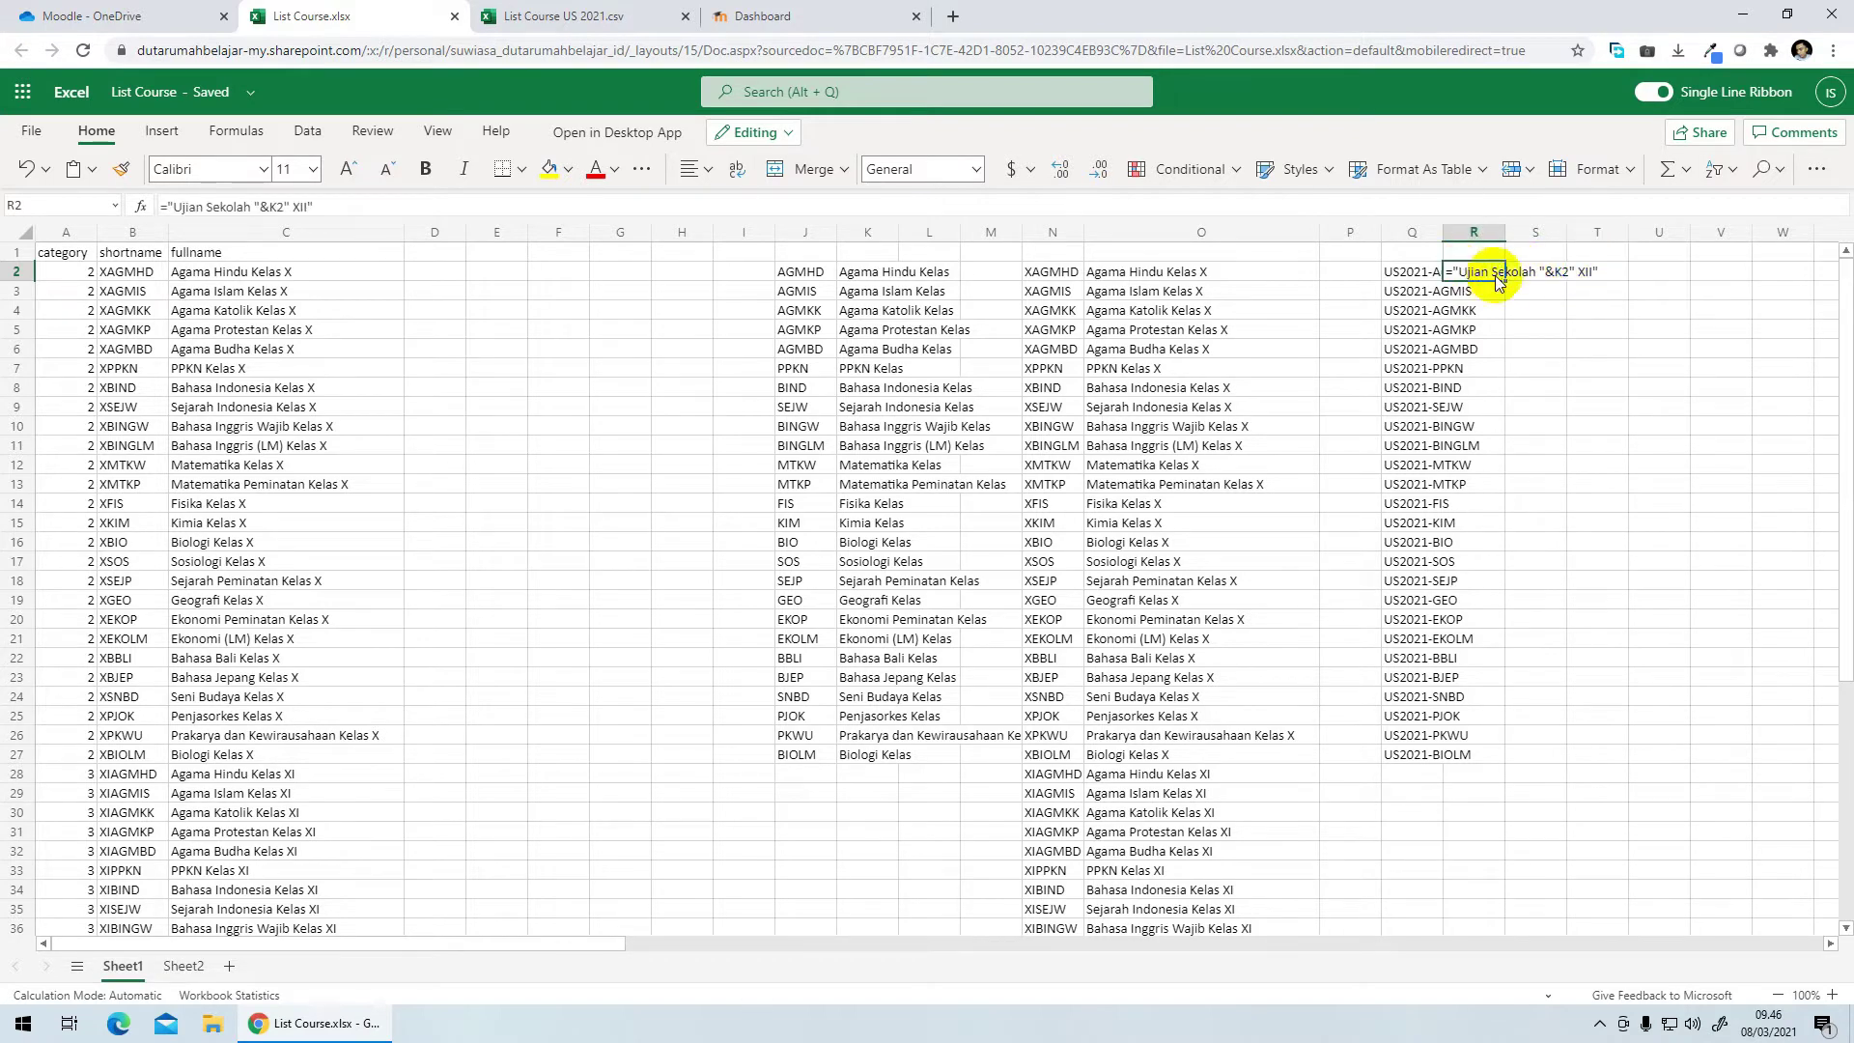
{"action": "left_click", "coordinate": [285, 206]}
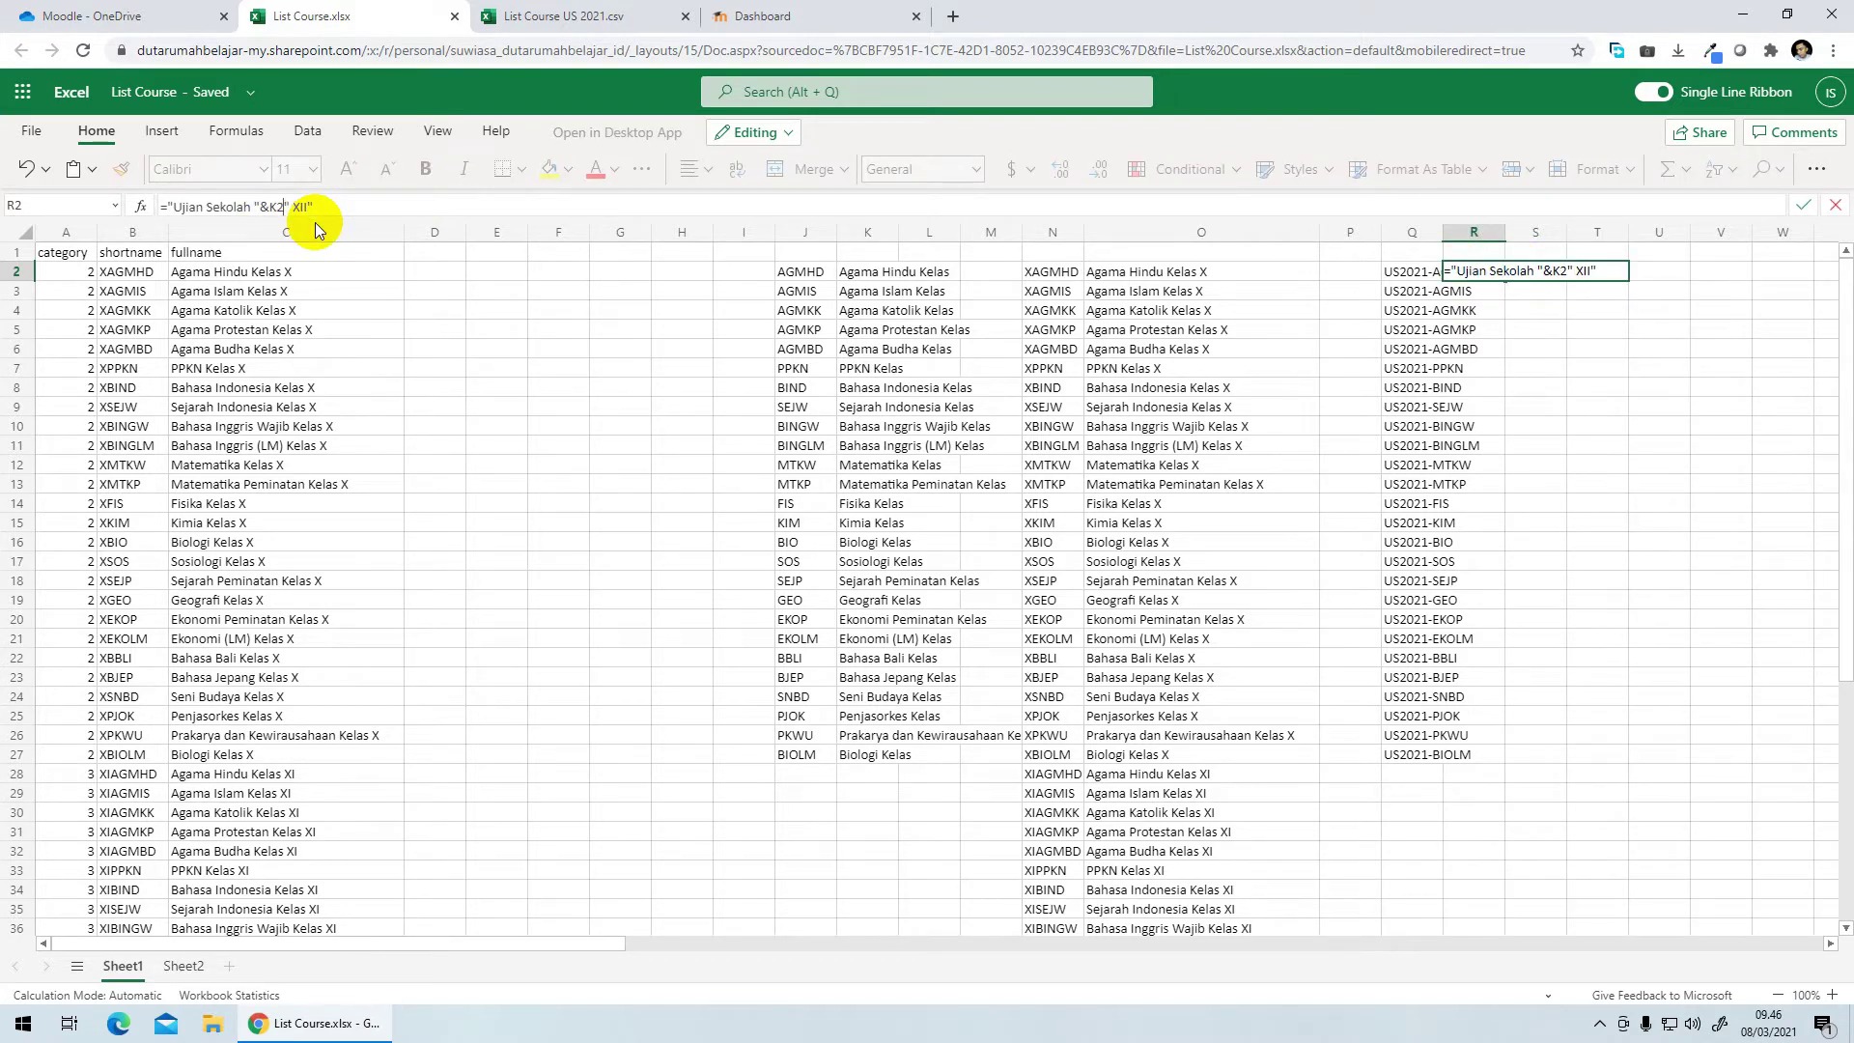
{"action": "key", "text": "Return"}
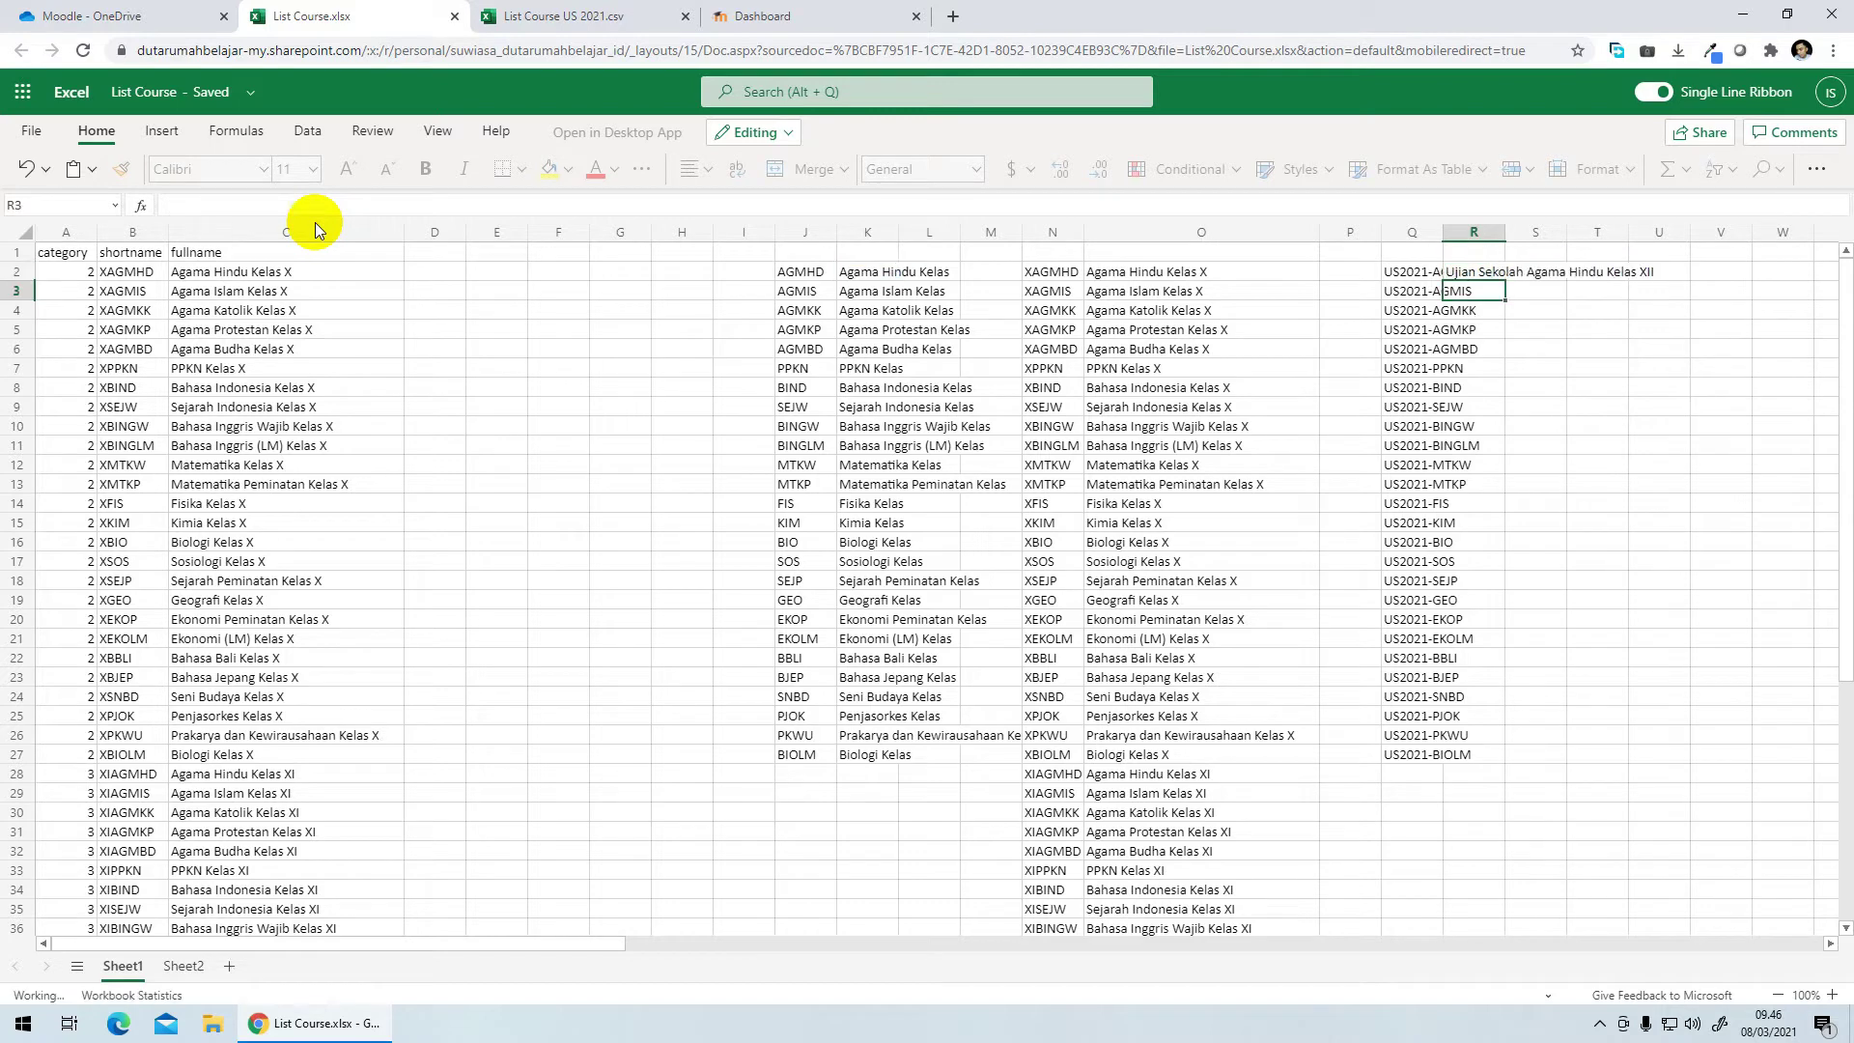
{"action": "left_click", "coordinate": [1498, 276]}
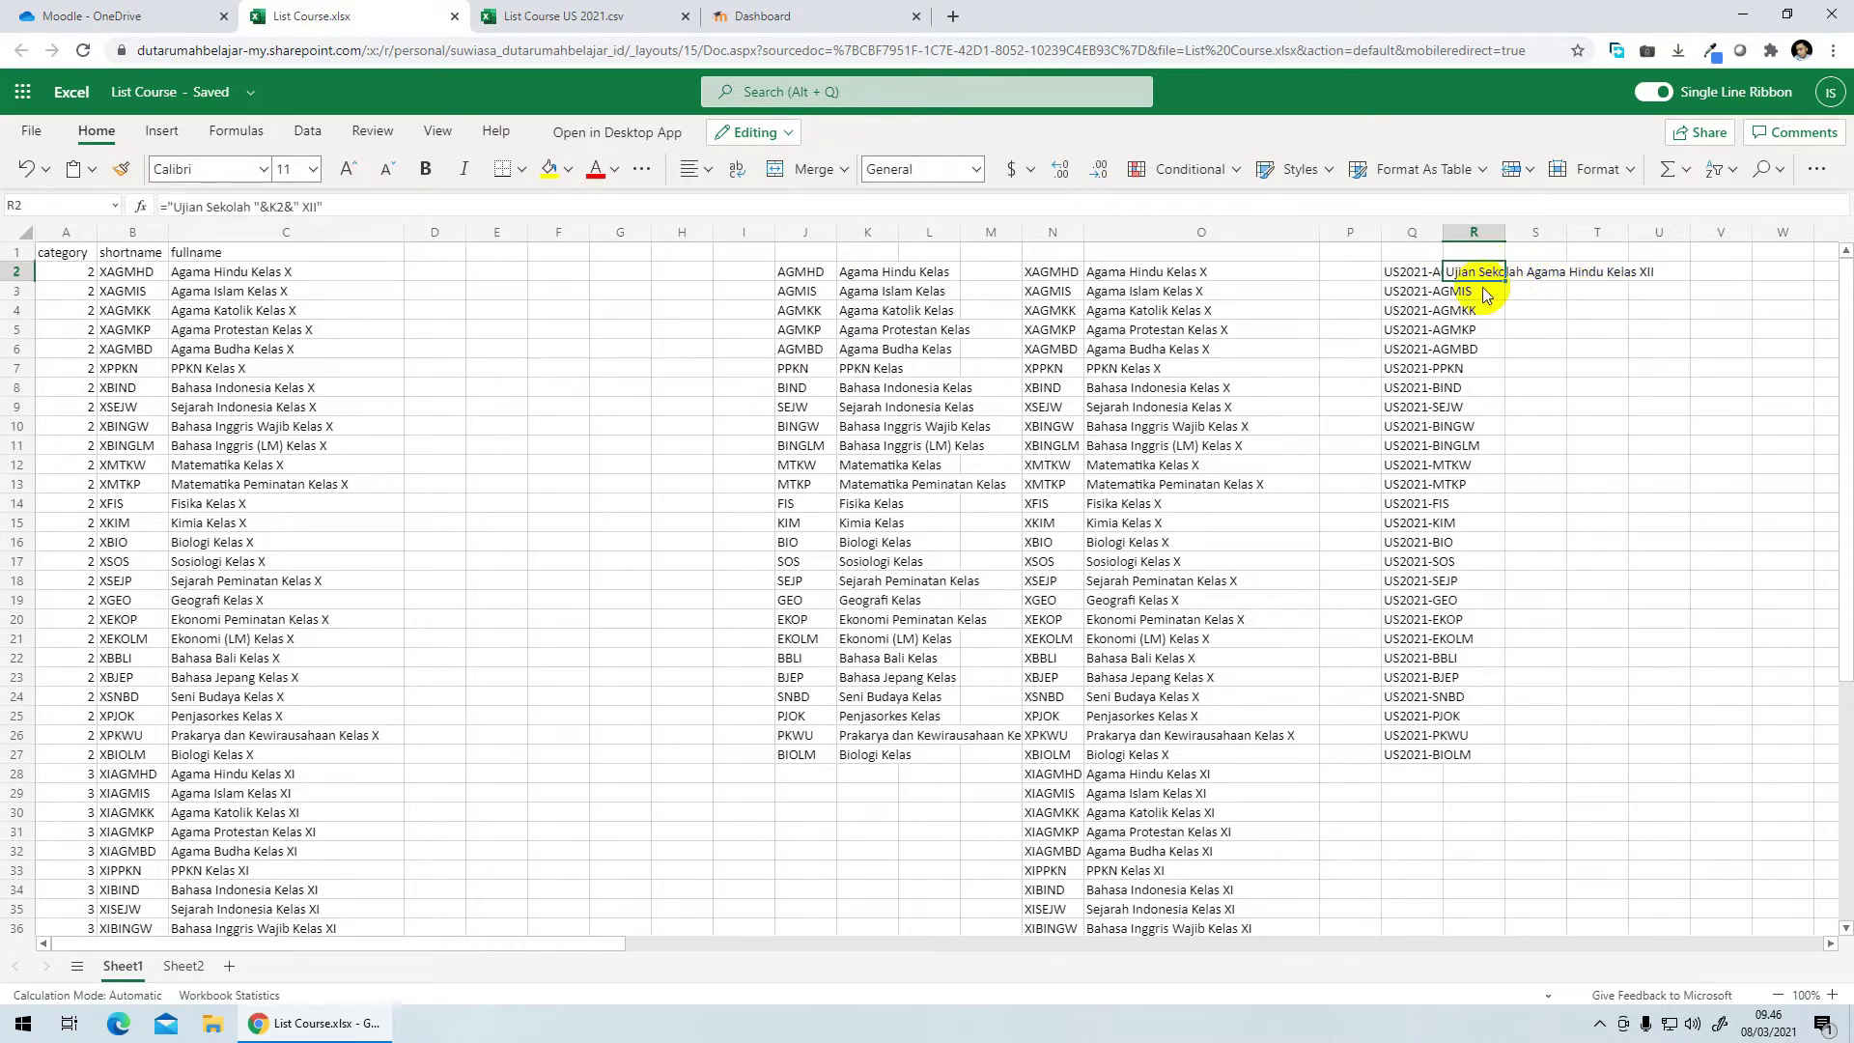
{"action": "left_click_drag", "start_coordinate": [1503, 283], "coordinate": [1462, 755]}
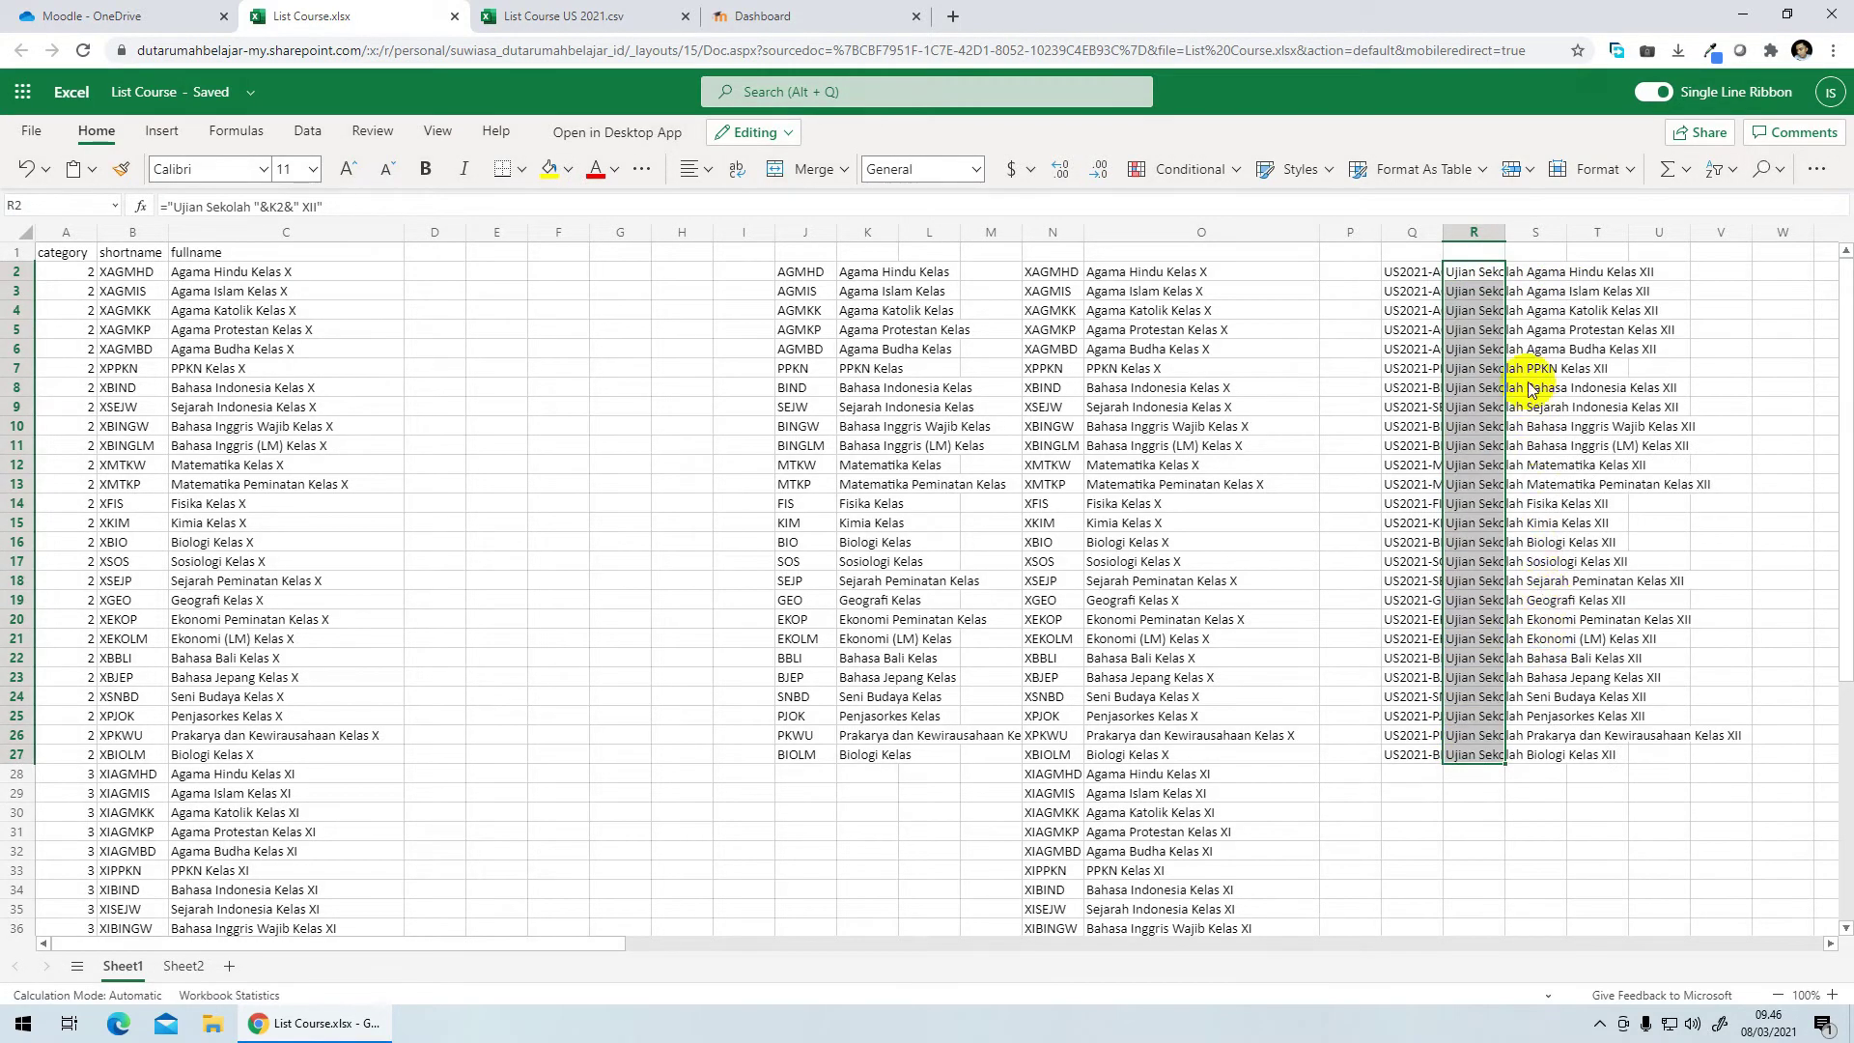
Step: Copy Q2:R27 and paste it as values only starting at B2 of a new worksheet
{"action": "left_click", "coordinate": [1482, 279]}
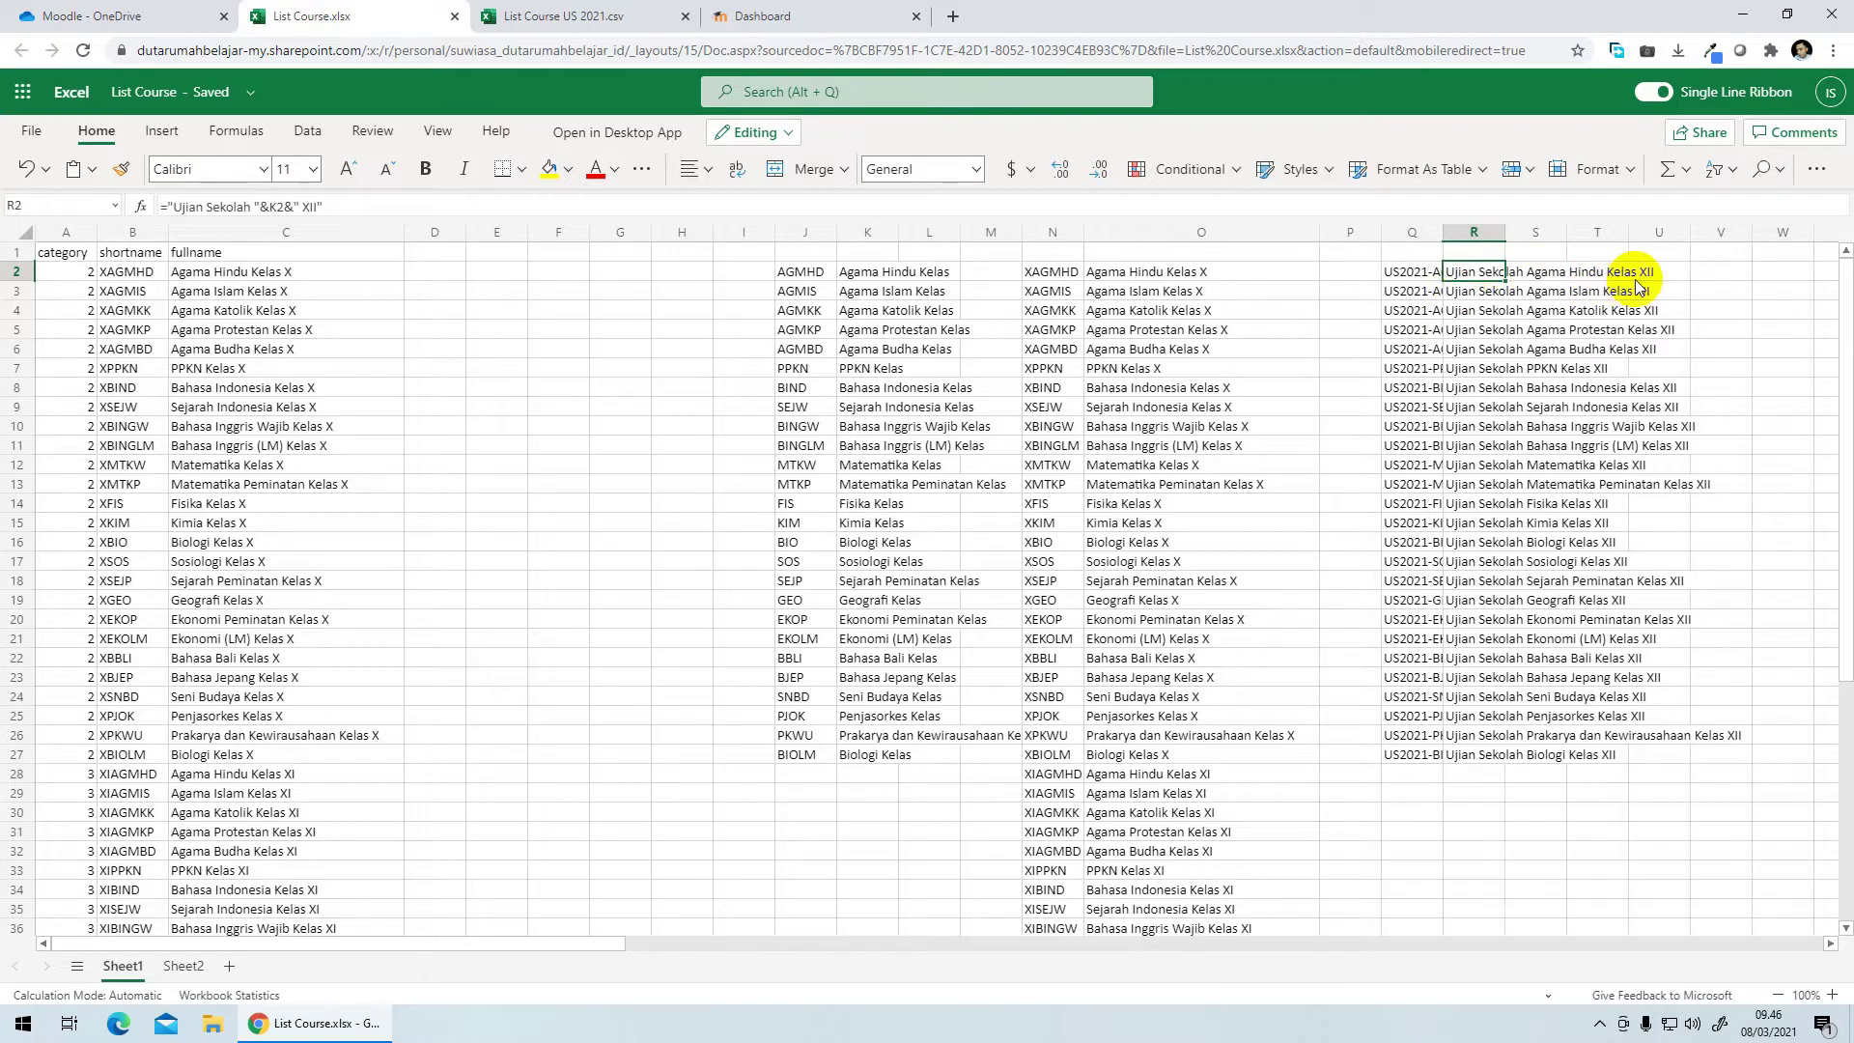
{"action": "scroll", "coordinate": [1535, 570], "scroll_direction": "down", "scroll_amount": 2}
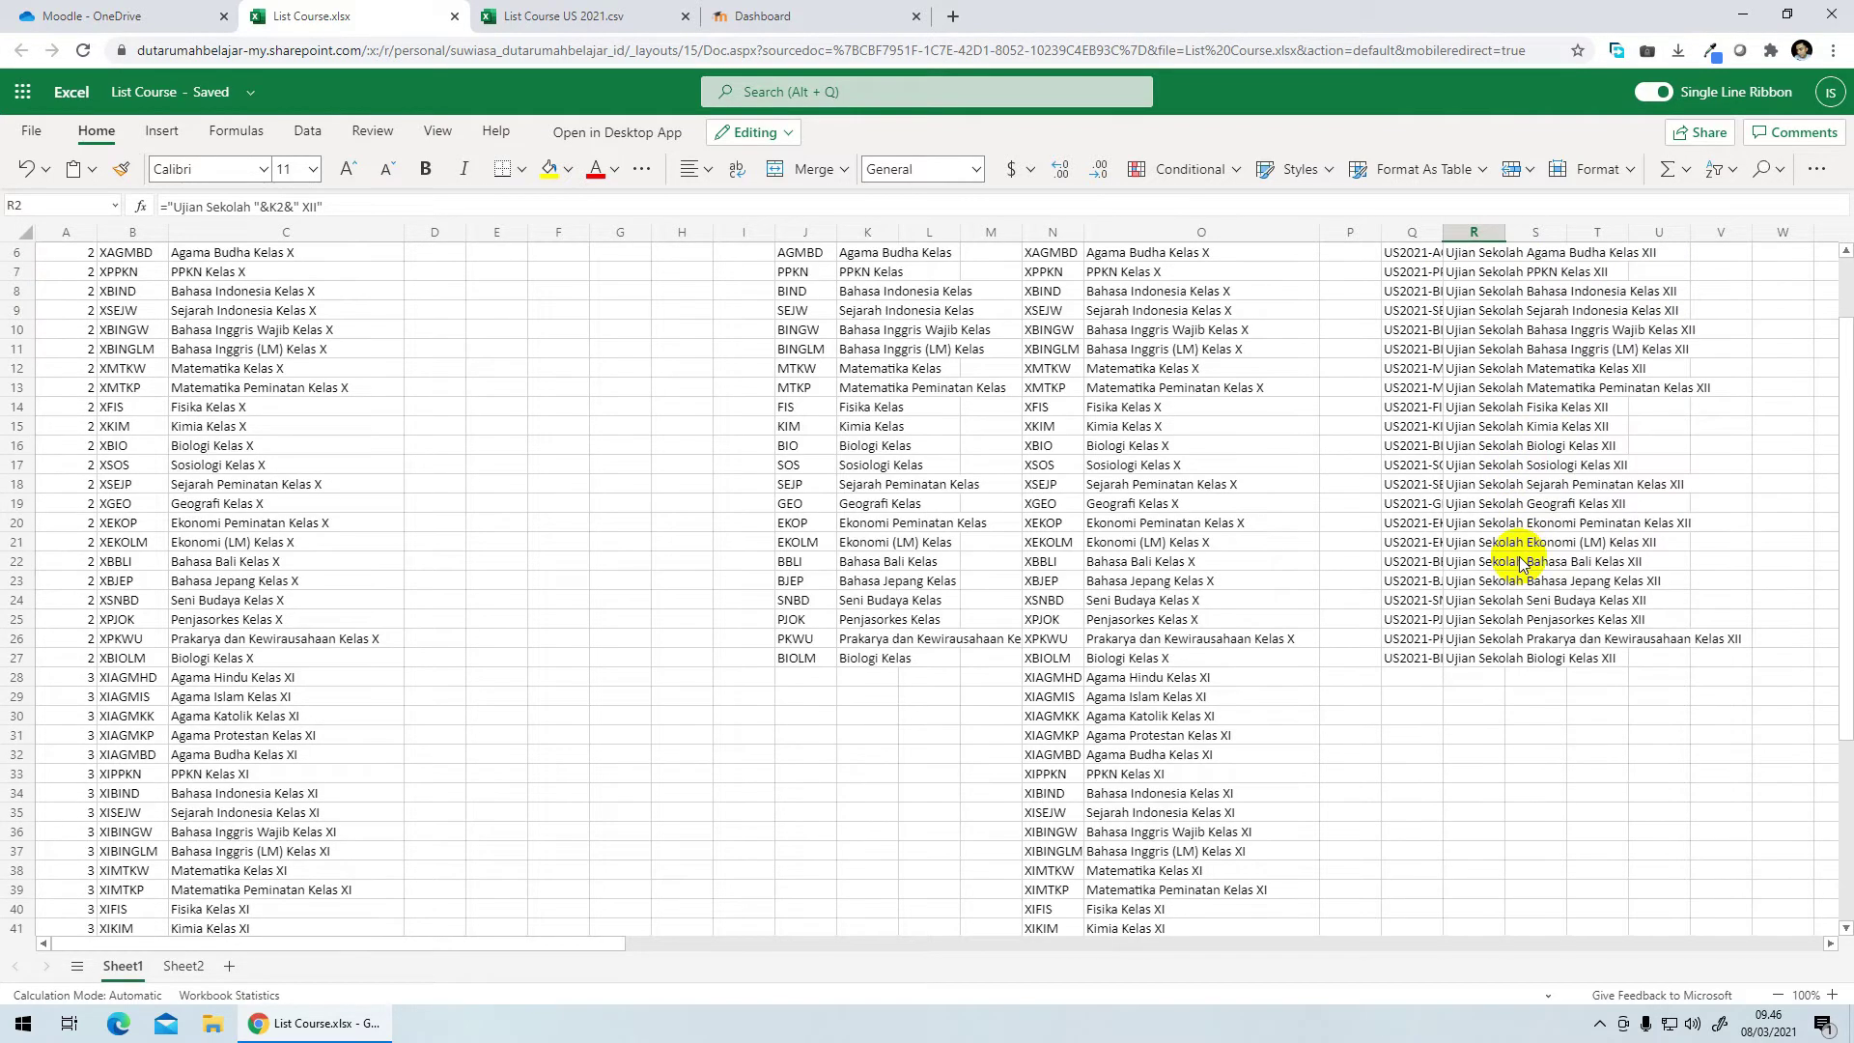
{"action": "scroll", "coordinate": [1511, 526], "scroll_direction": "up", "scroll_amount": 2}
{"action": "left_click_drag", "start_coordinate": [1417, 272], "coordinate": [1497, 758]}
{"action": "key", "text": "ctrl+c"}
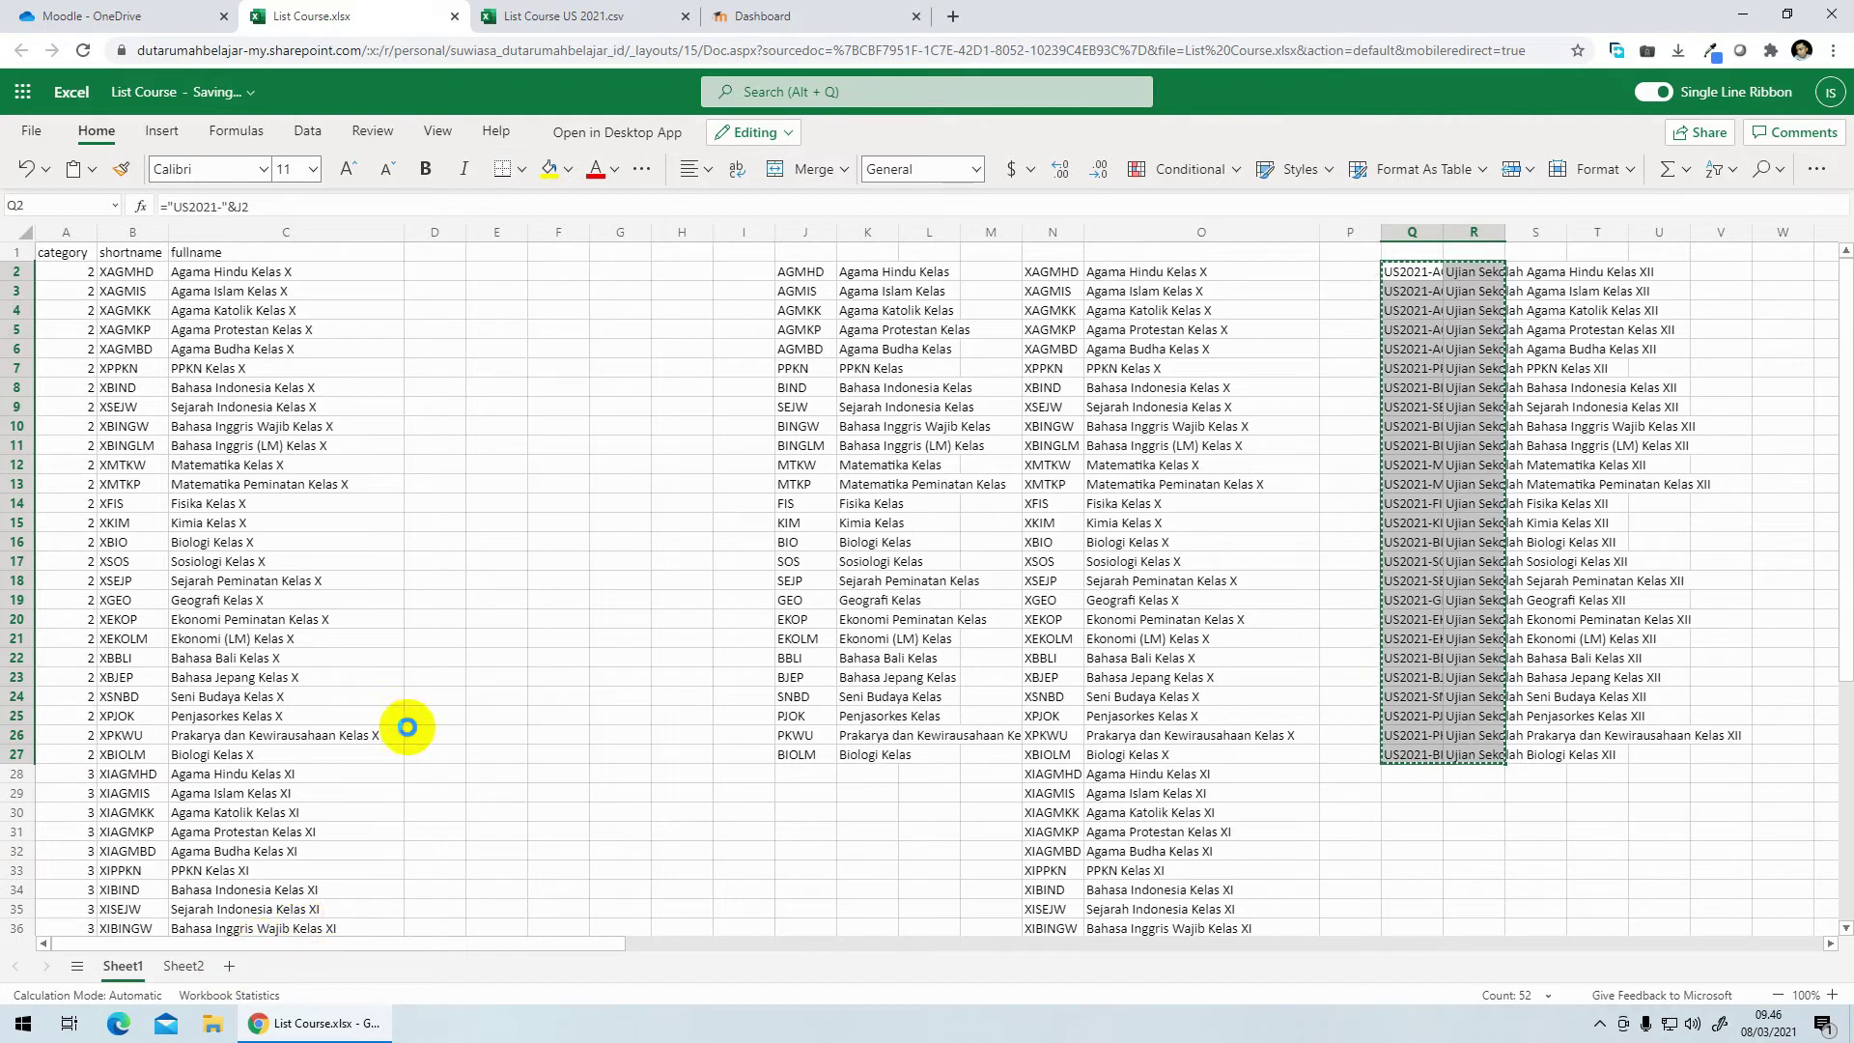
{"action": "key", "text": "shift+F11"}
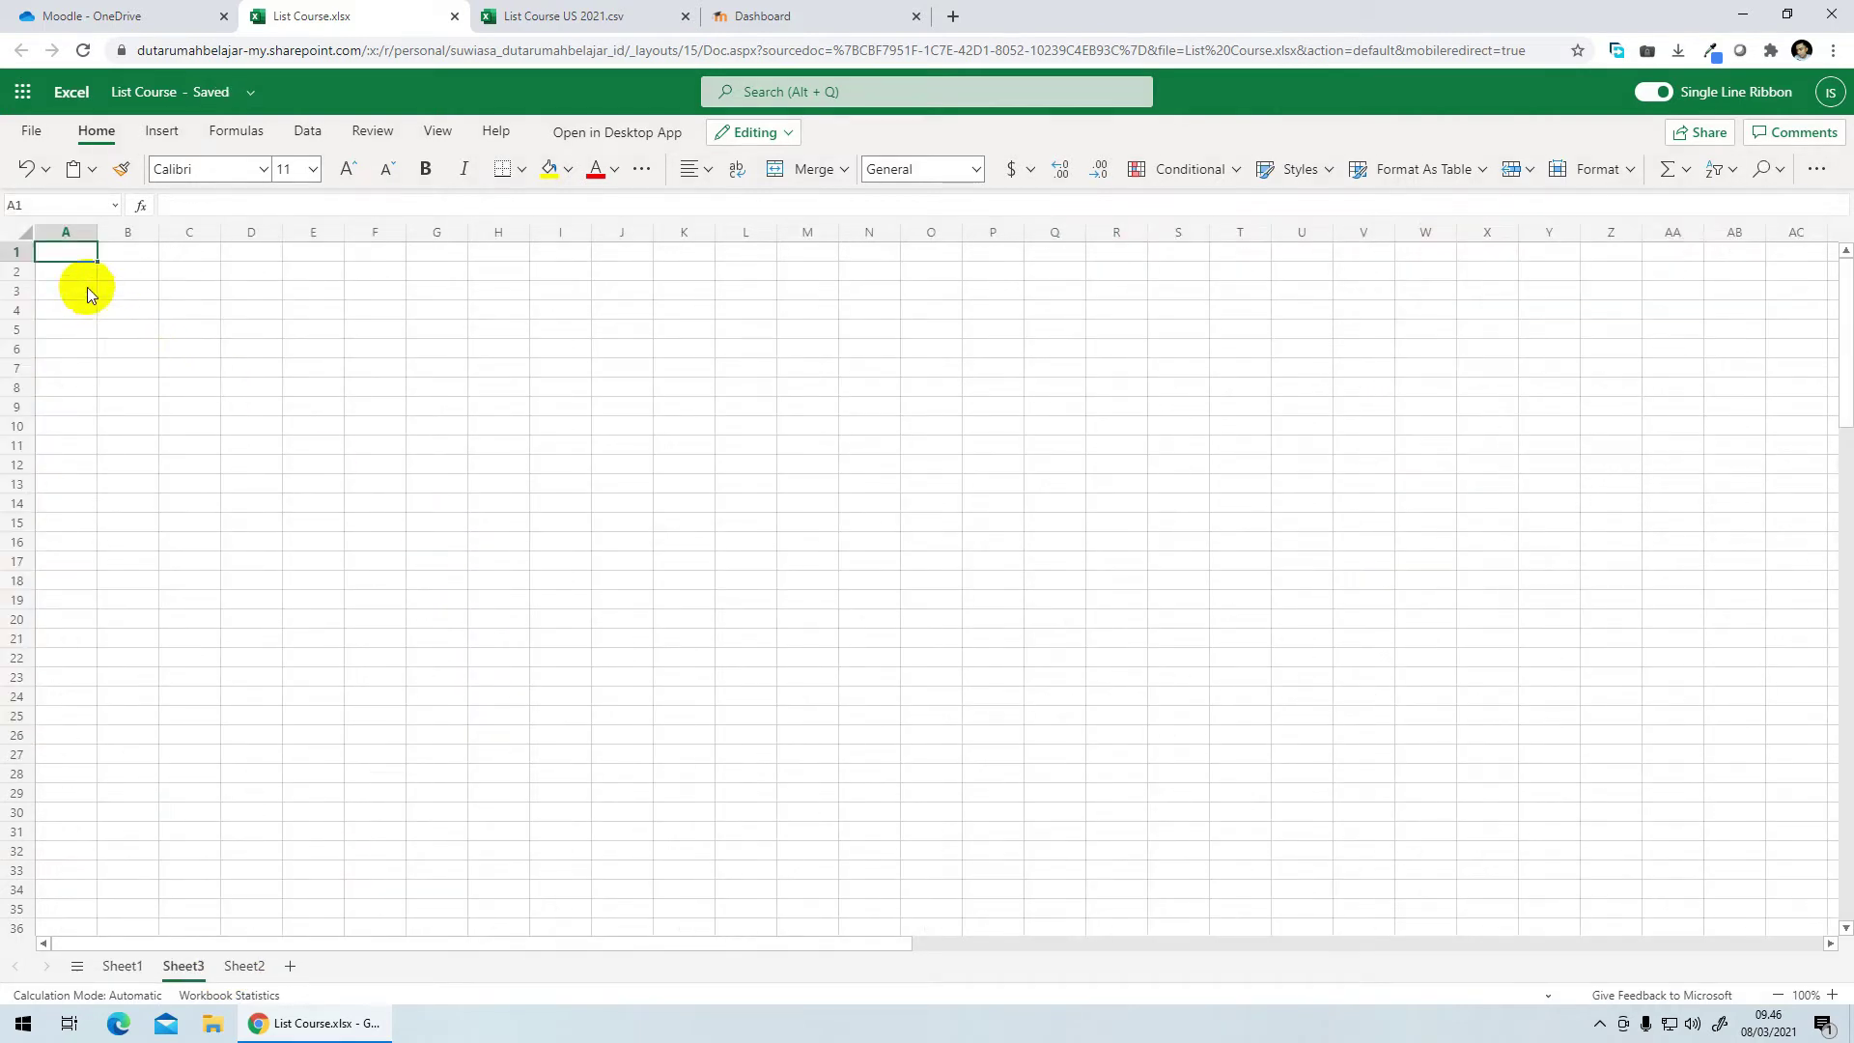
{"action": "left_click", "coordinate": [126, 274]}
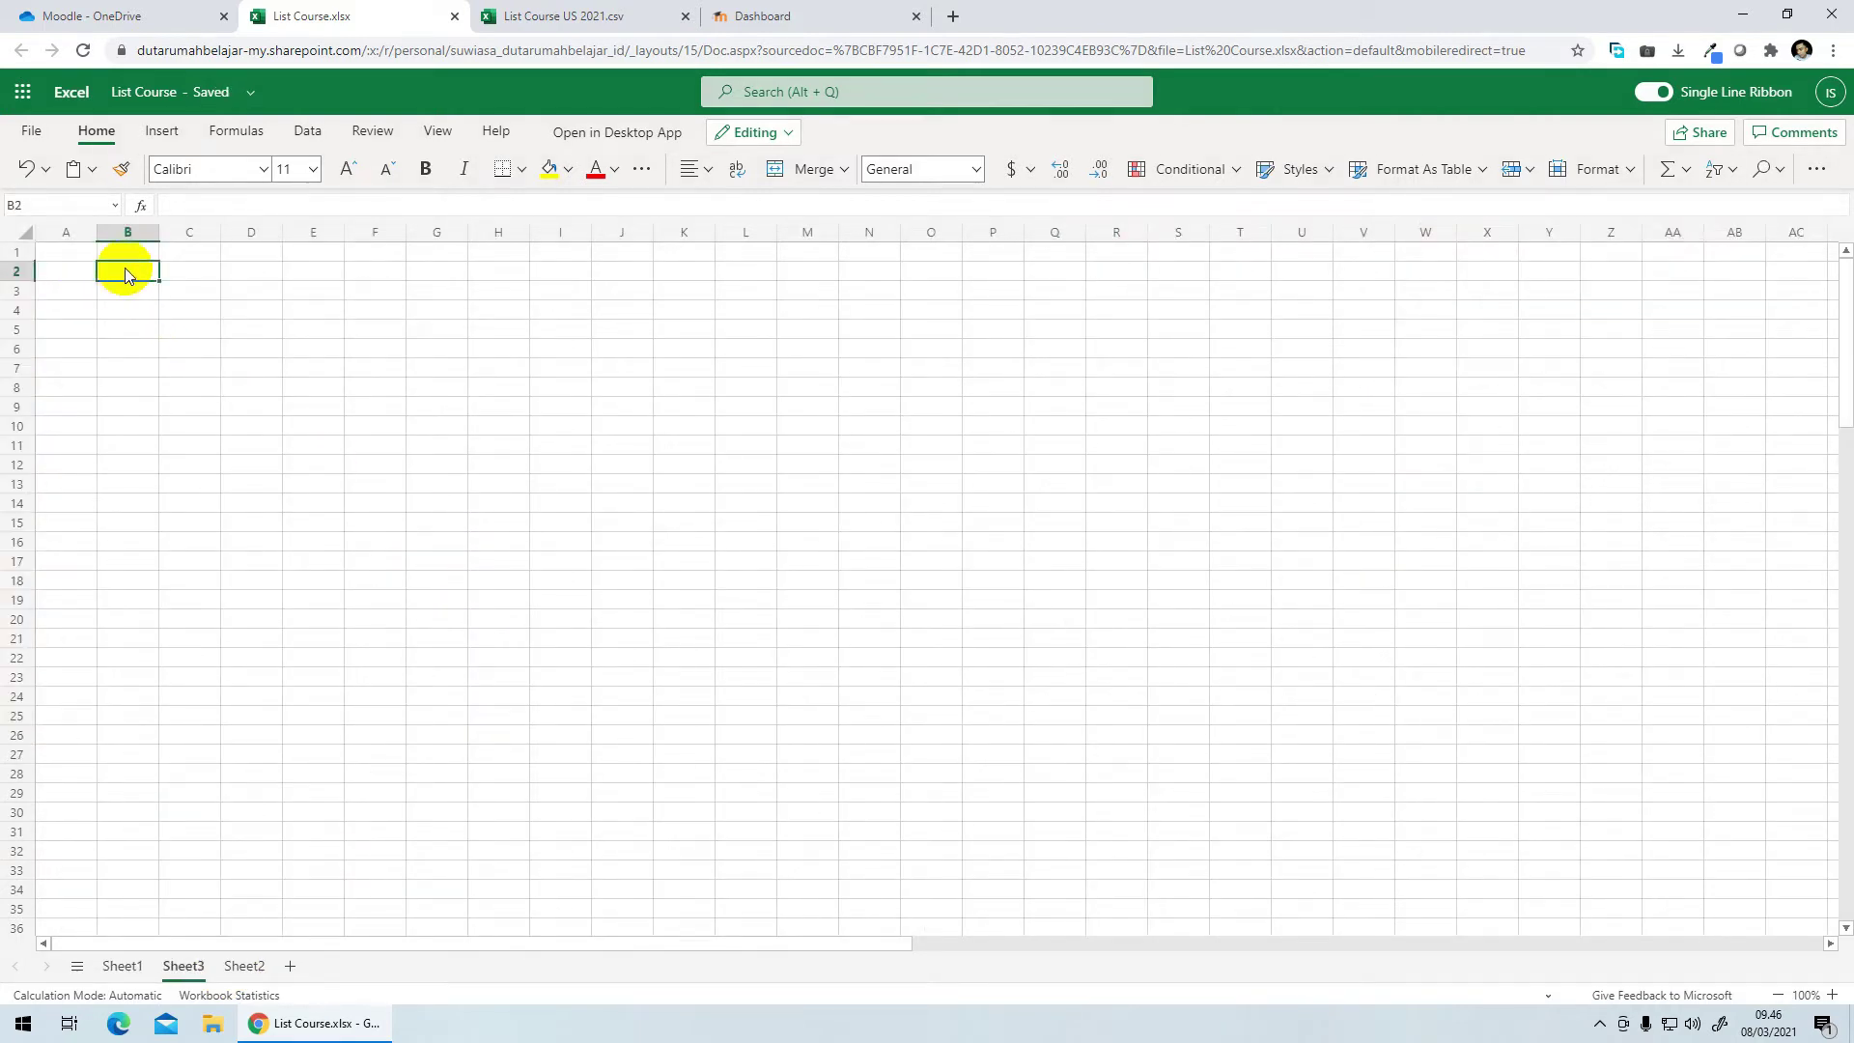
{"action": "right_click", "coordinate": [126, 274]}
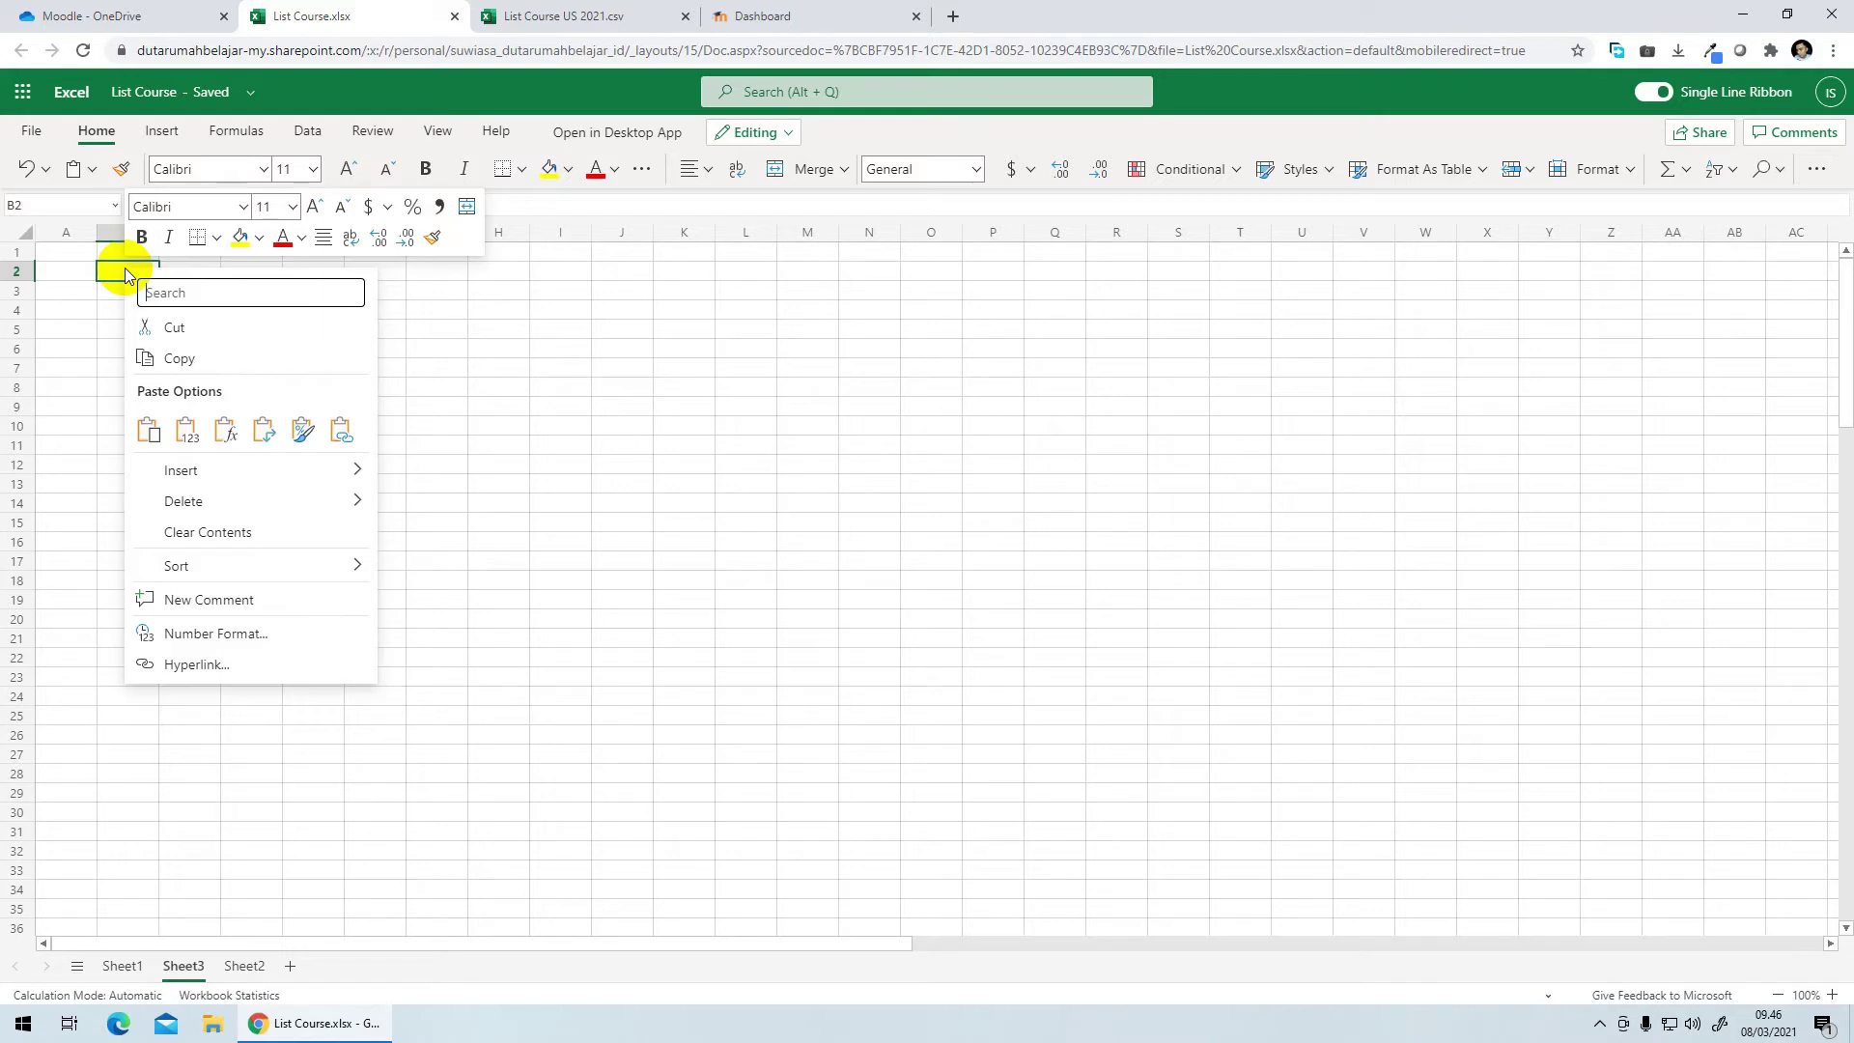
{"action": "left_click", "coordinate": [191, 436]}
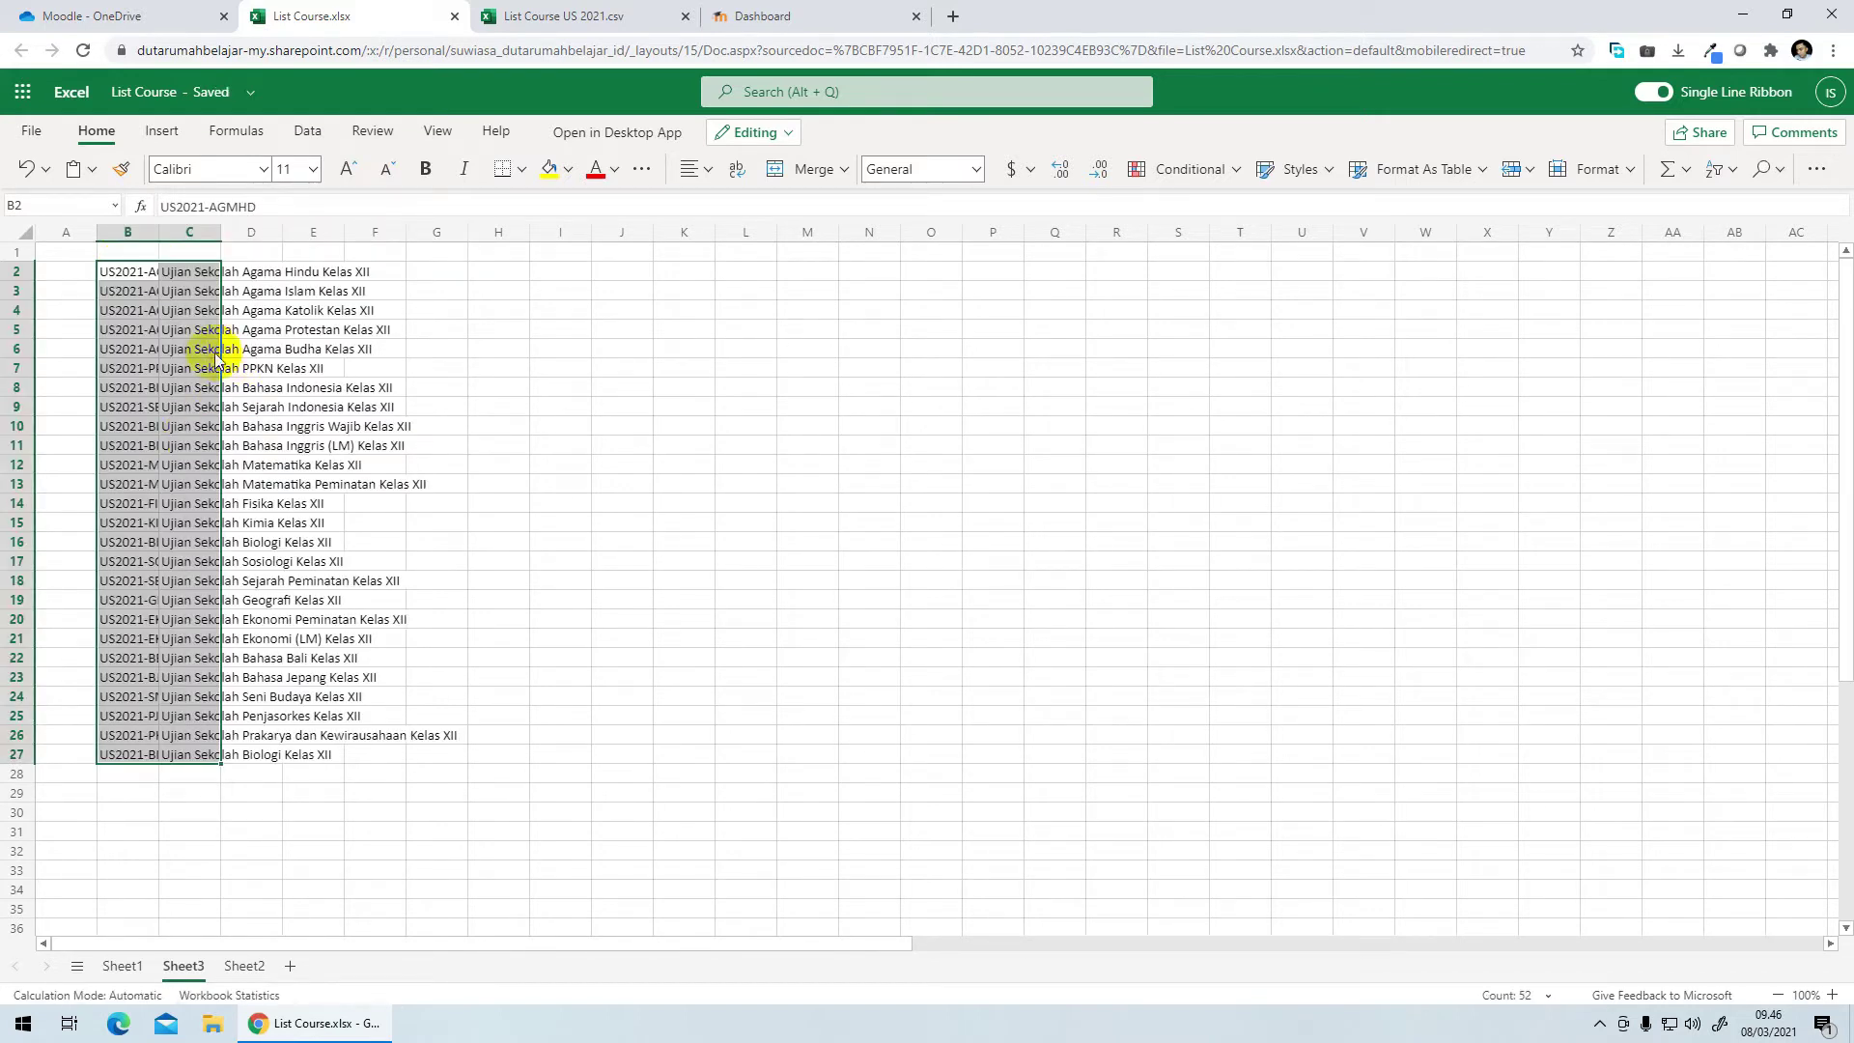
Step: Copy the category, shortname and fullname headers from A1:C1 of Sheet2 and paste them at A1 of Sheet3
{"action": "left_click", "coordinate": [65, 254]}
{"action": "left_click", "coordinate": [133, 253]}
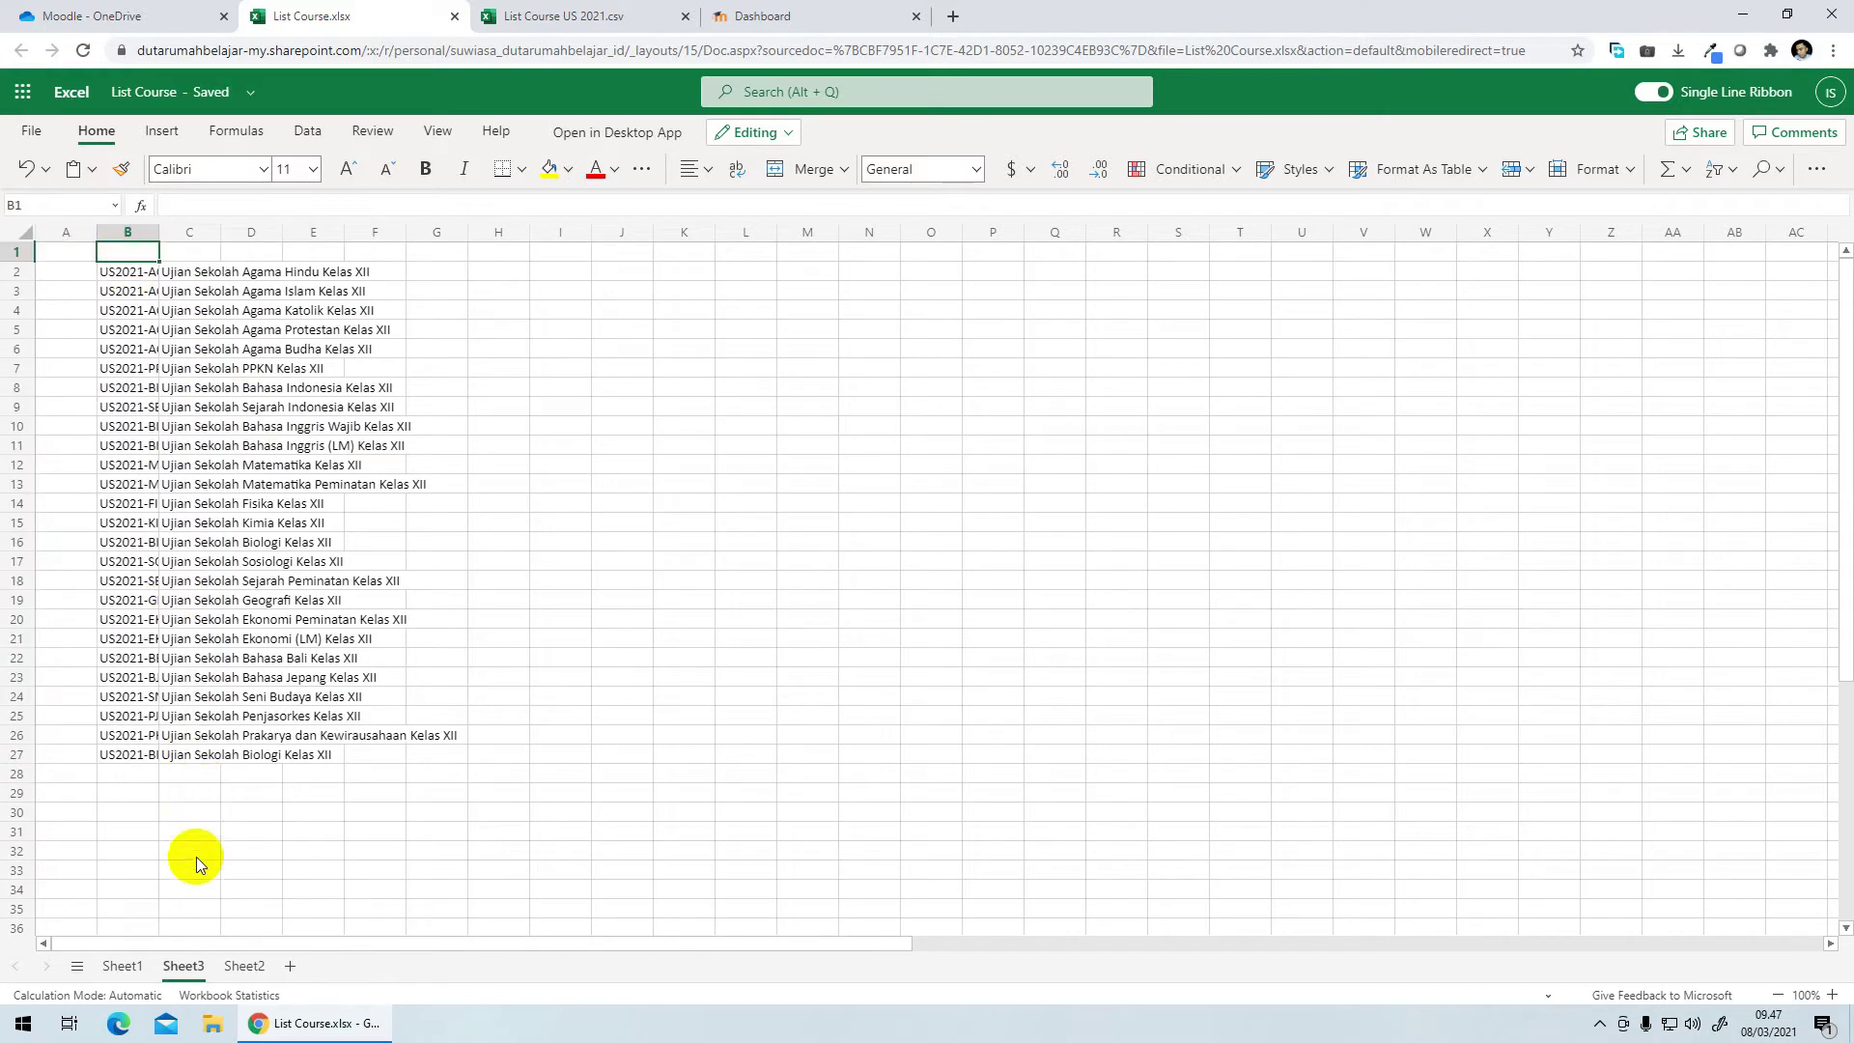
{"action": "left_click", "coordinate": [244, 966]}
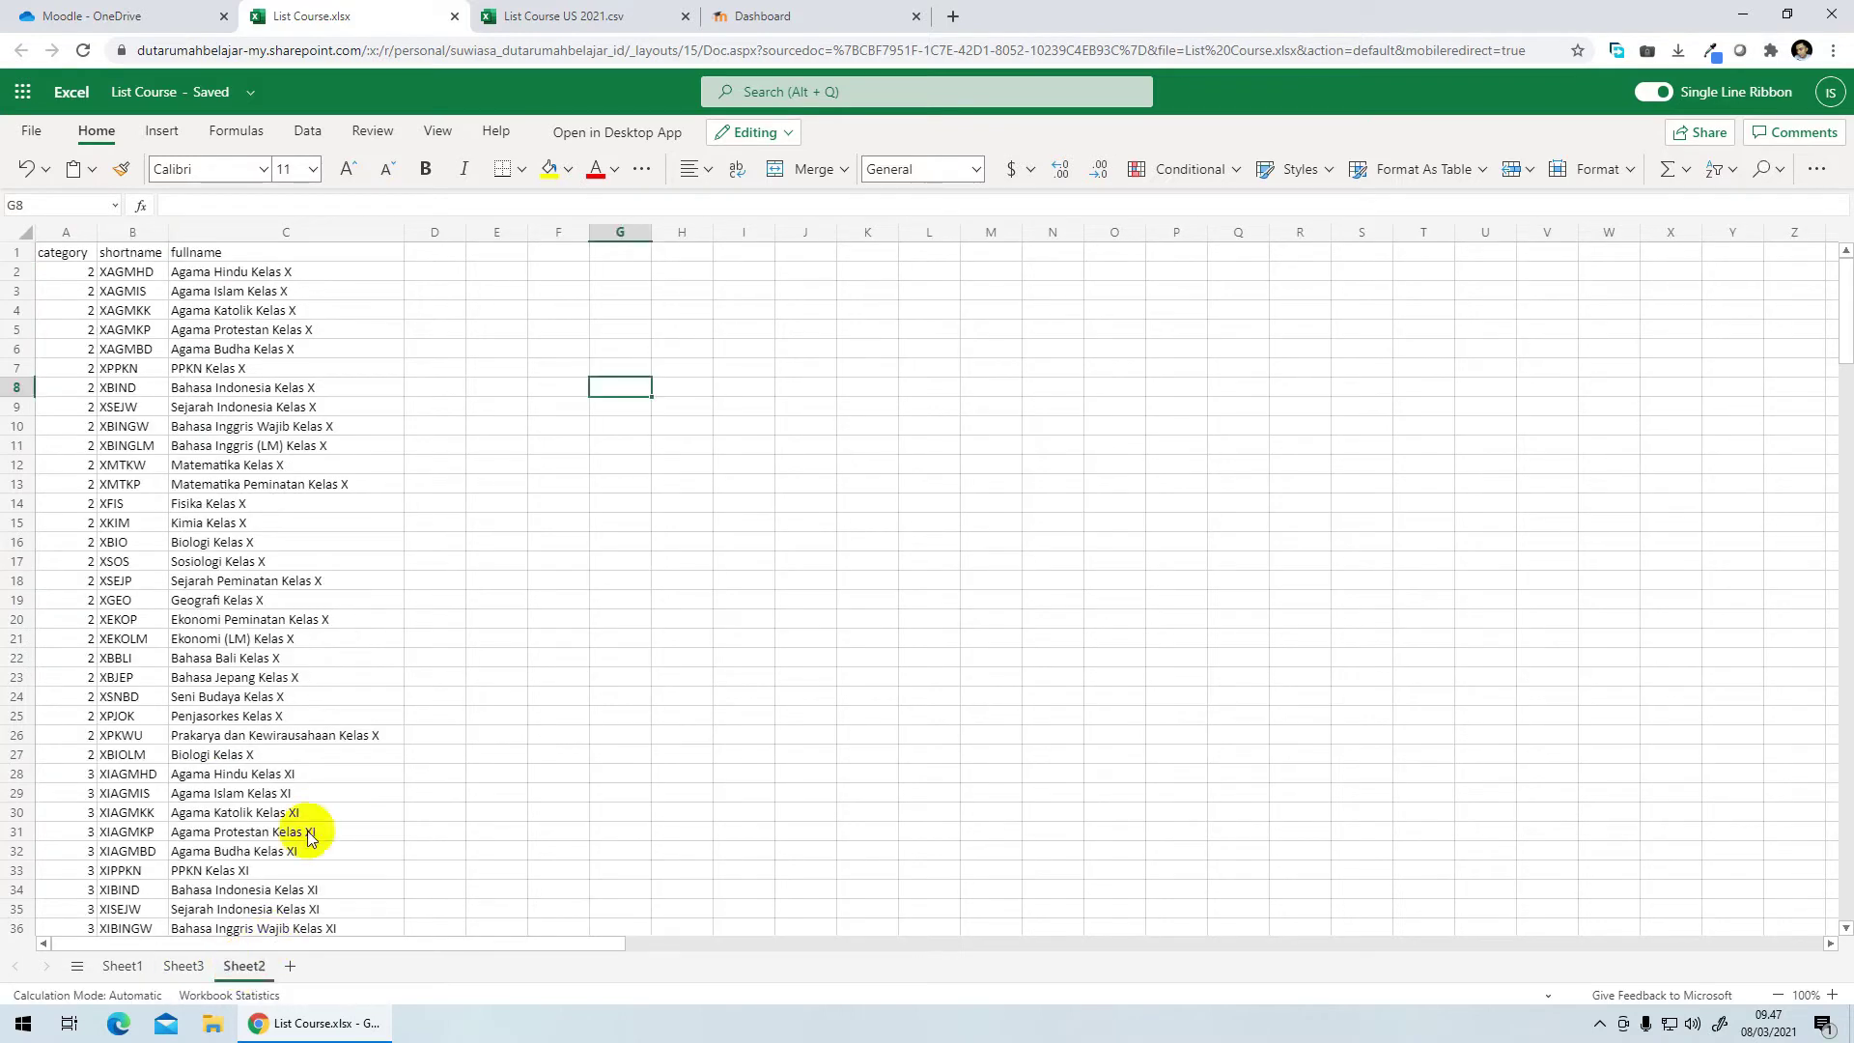
{"action": "left_click_drag", "start_coordinate": [64, 253], "coordinate": [199, 255]}
{"action": "key", "text": "ctrl+c"}
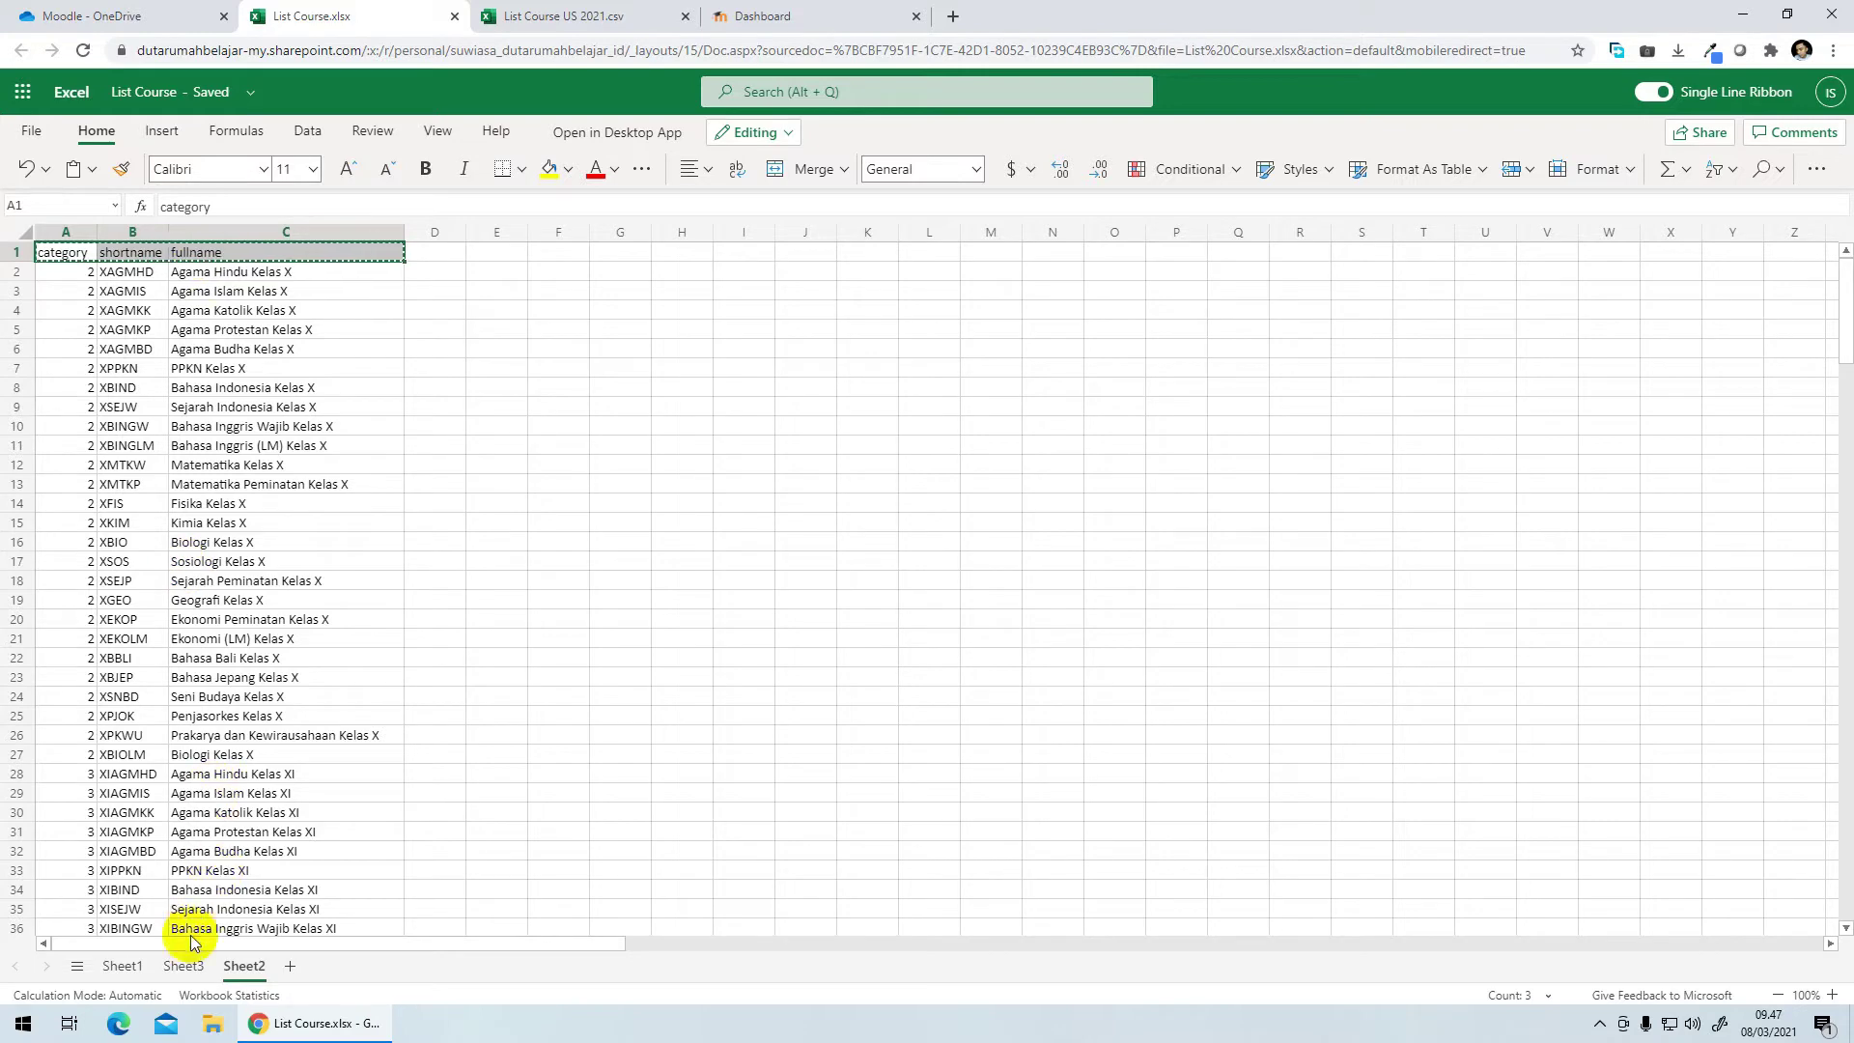
{"action": "left_click", "coordinate": [183, 966]}
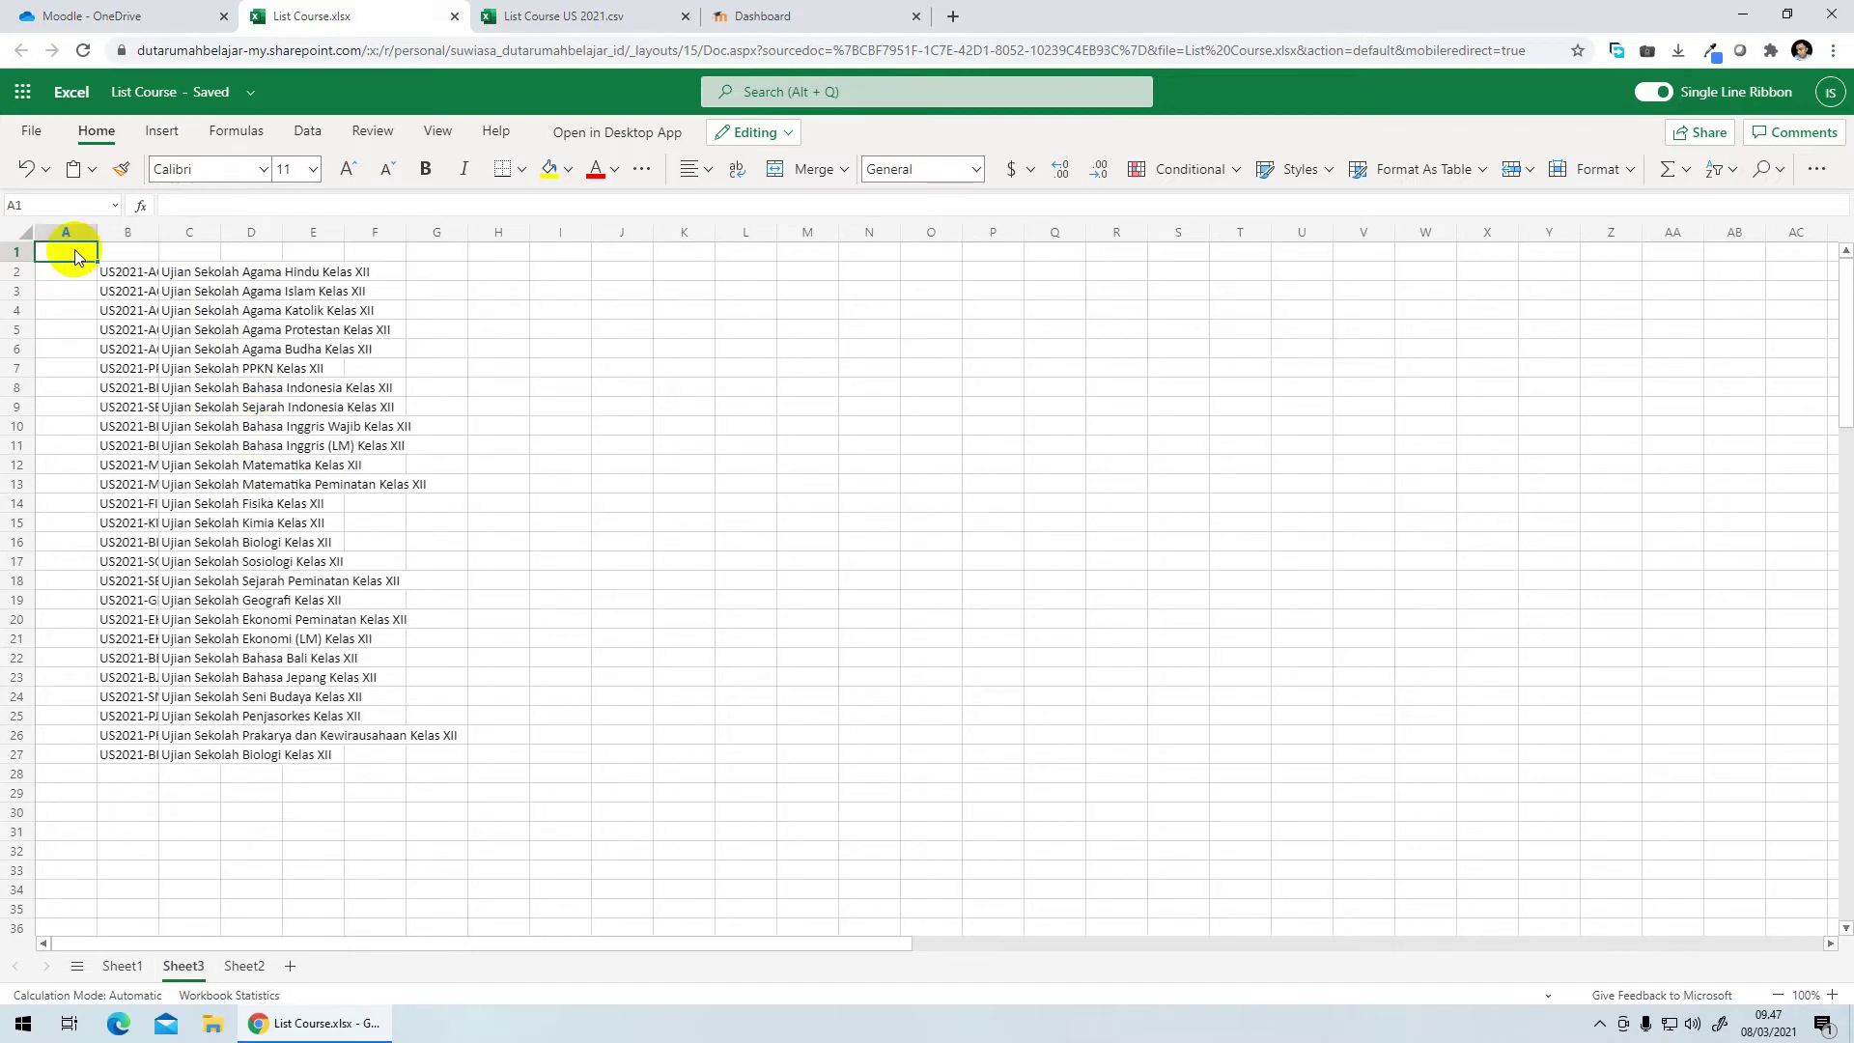
{"action": "right_click", "coordinate": [70, 254]}
{"action": "left_click", "coordinate": [136, 412]}
Step: Widen the shortname column B so that its course codes fit
{"action": "left_click", "coordinate": [126, 257]}
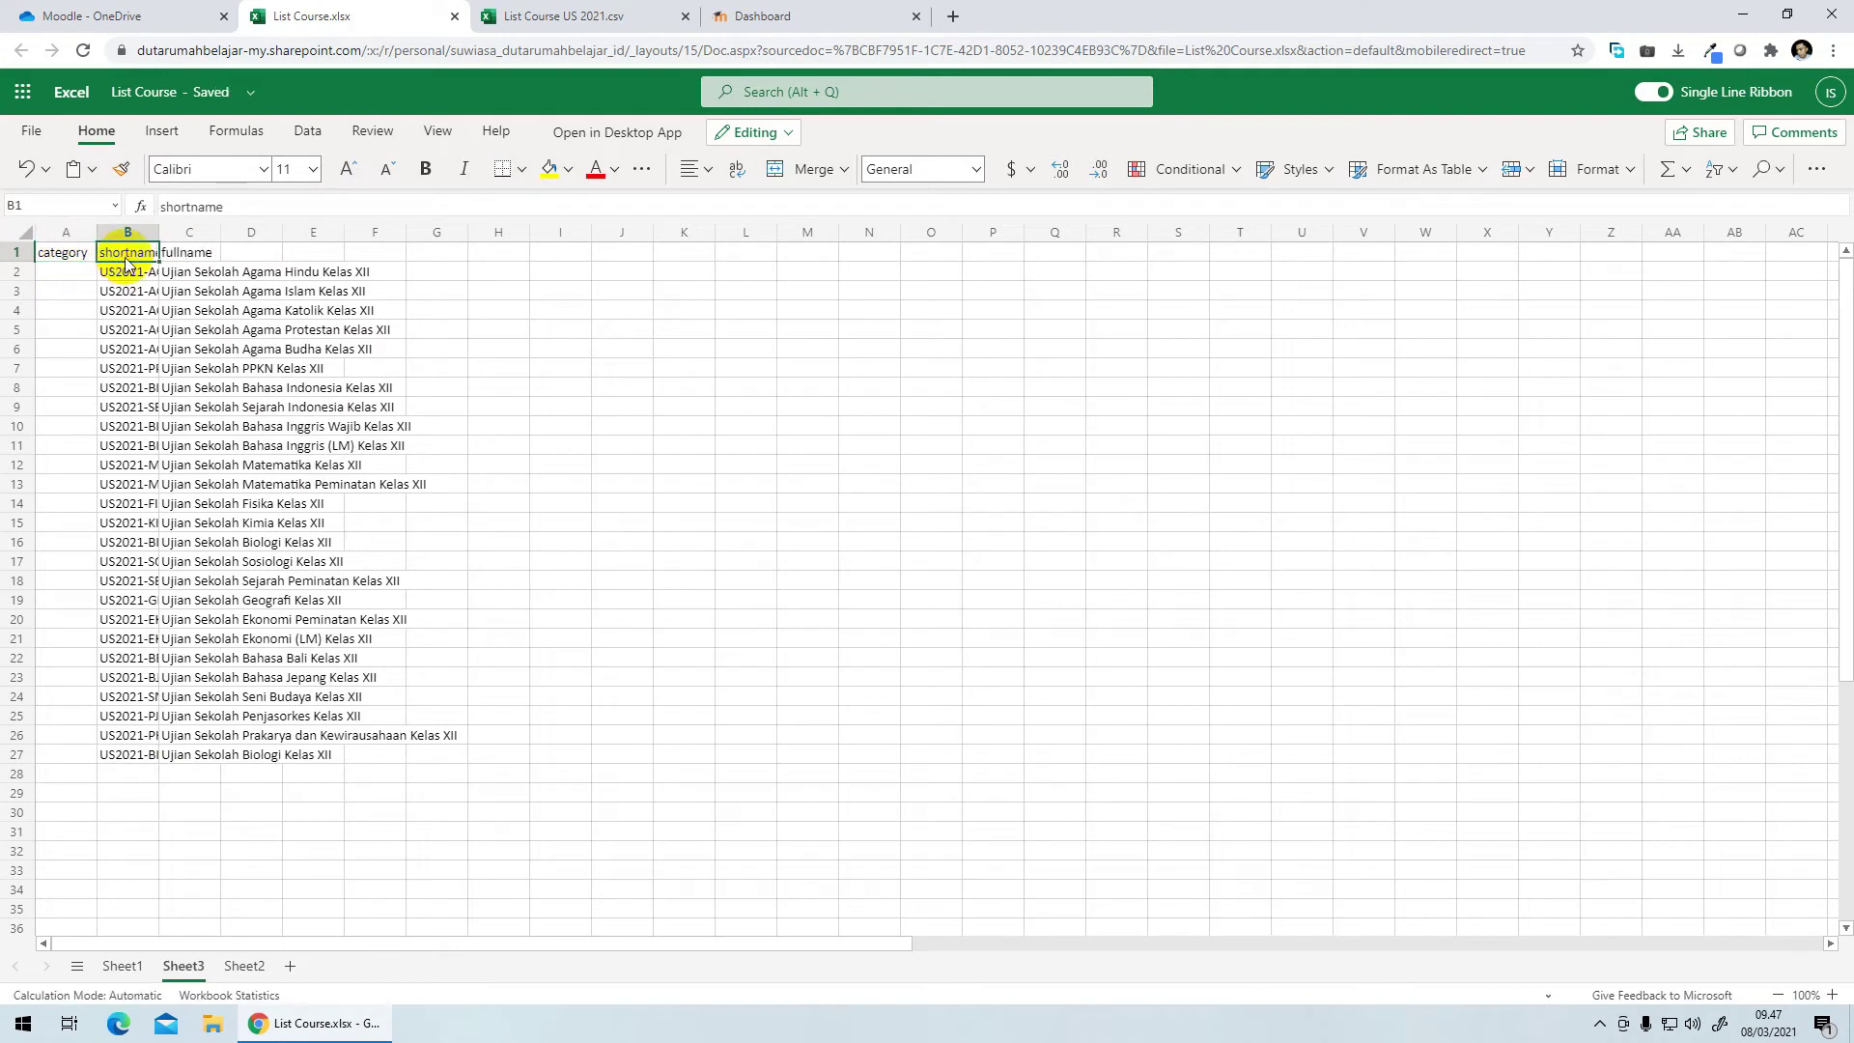
{"action": "left_click_drag", "start_coordinate": [159, 232], "coordinate": [160, 232]}
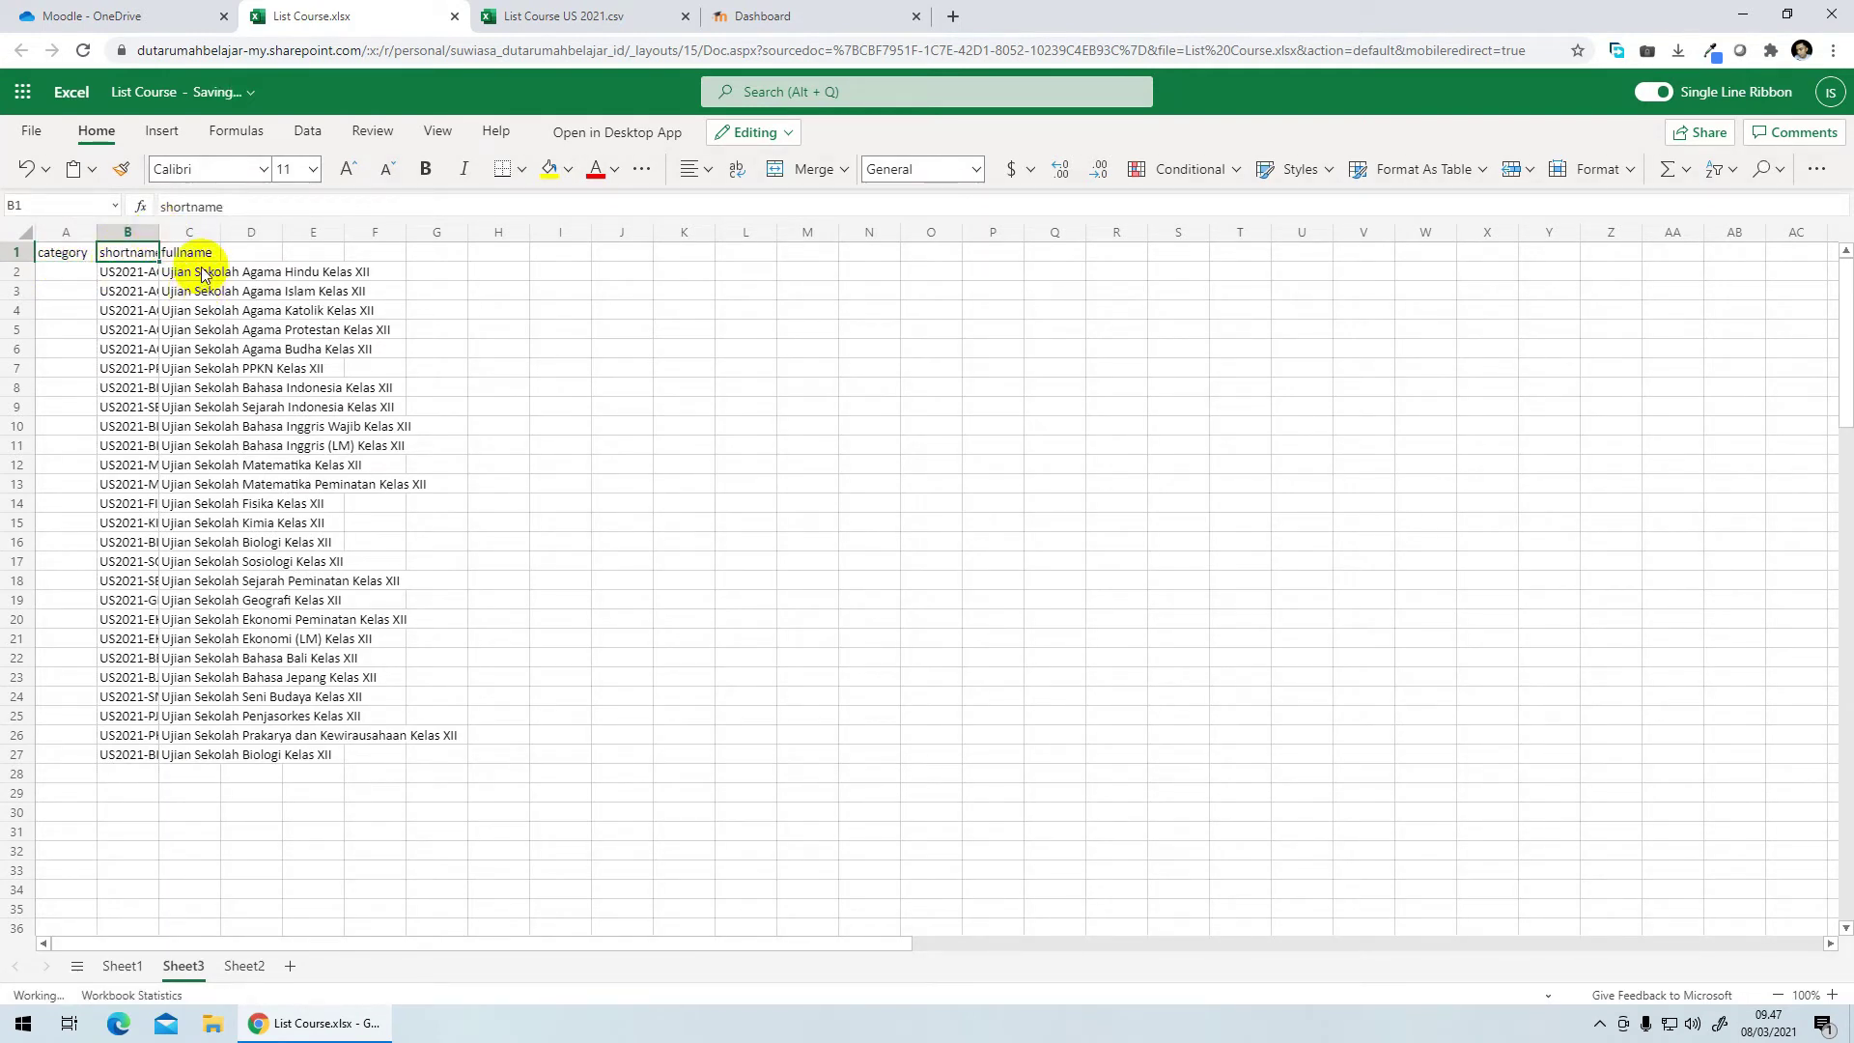
{"action": "left_click", "coordinate": [231, 252]}
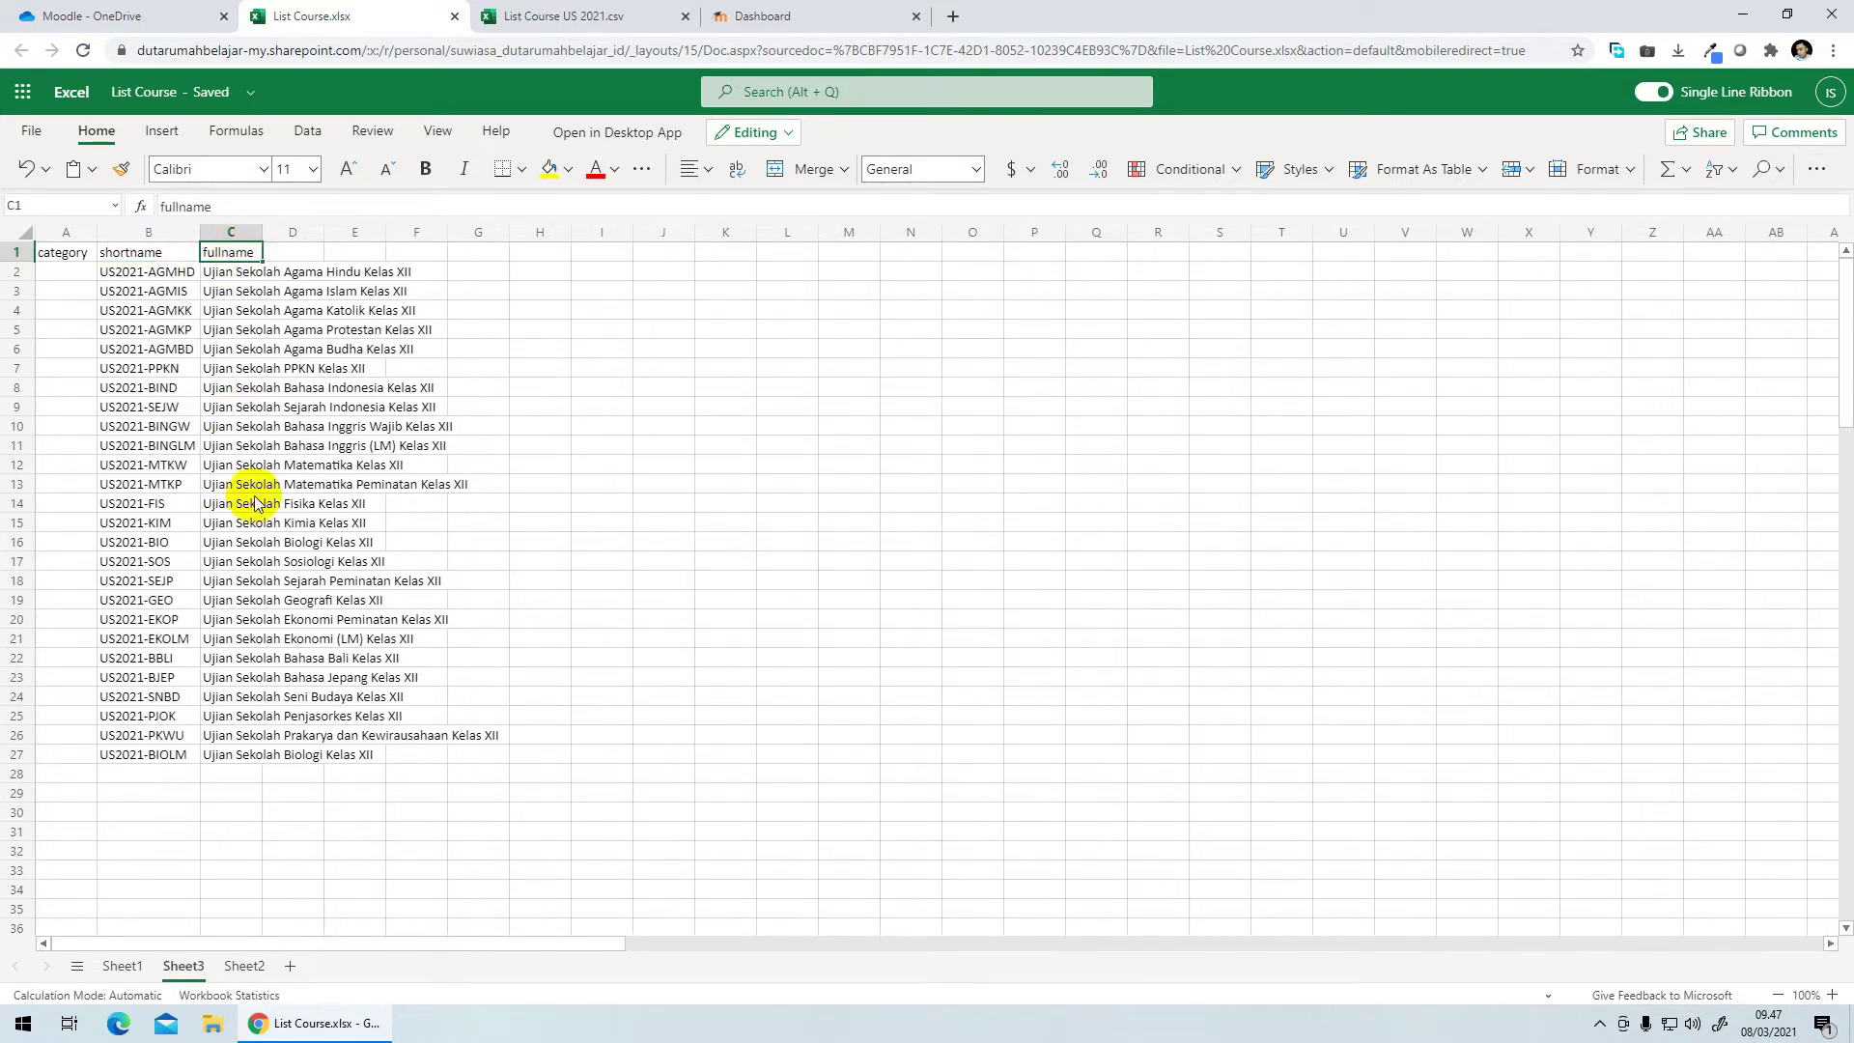
{"action": "left_click", "coordinate": [71, 279]}
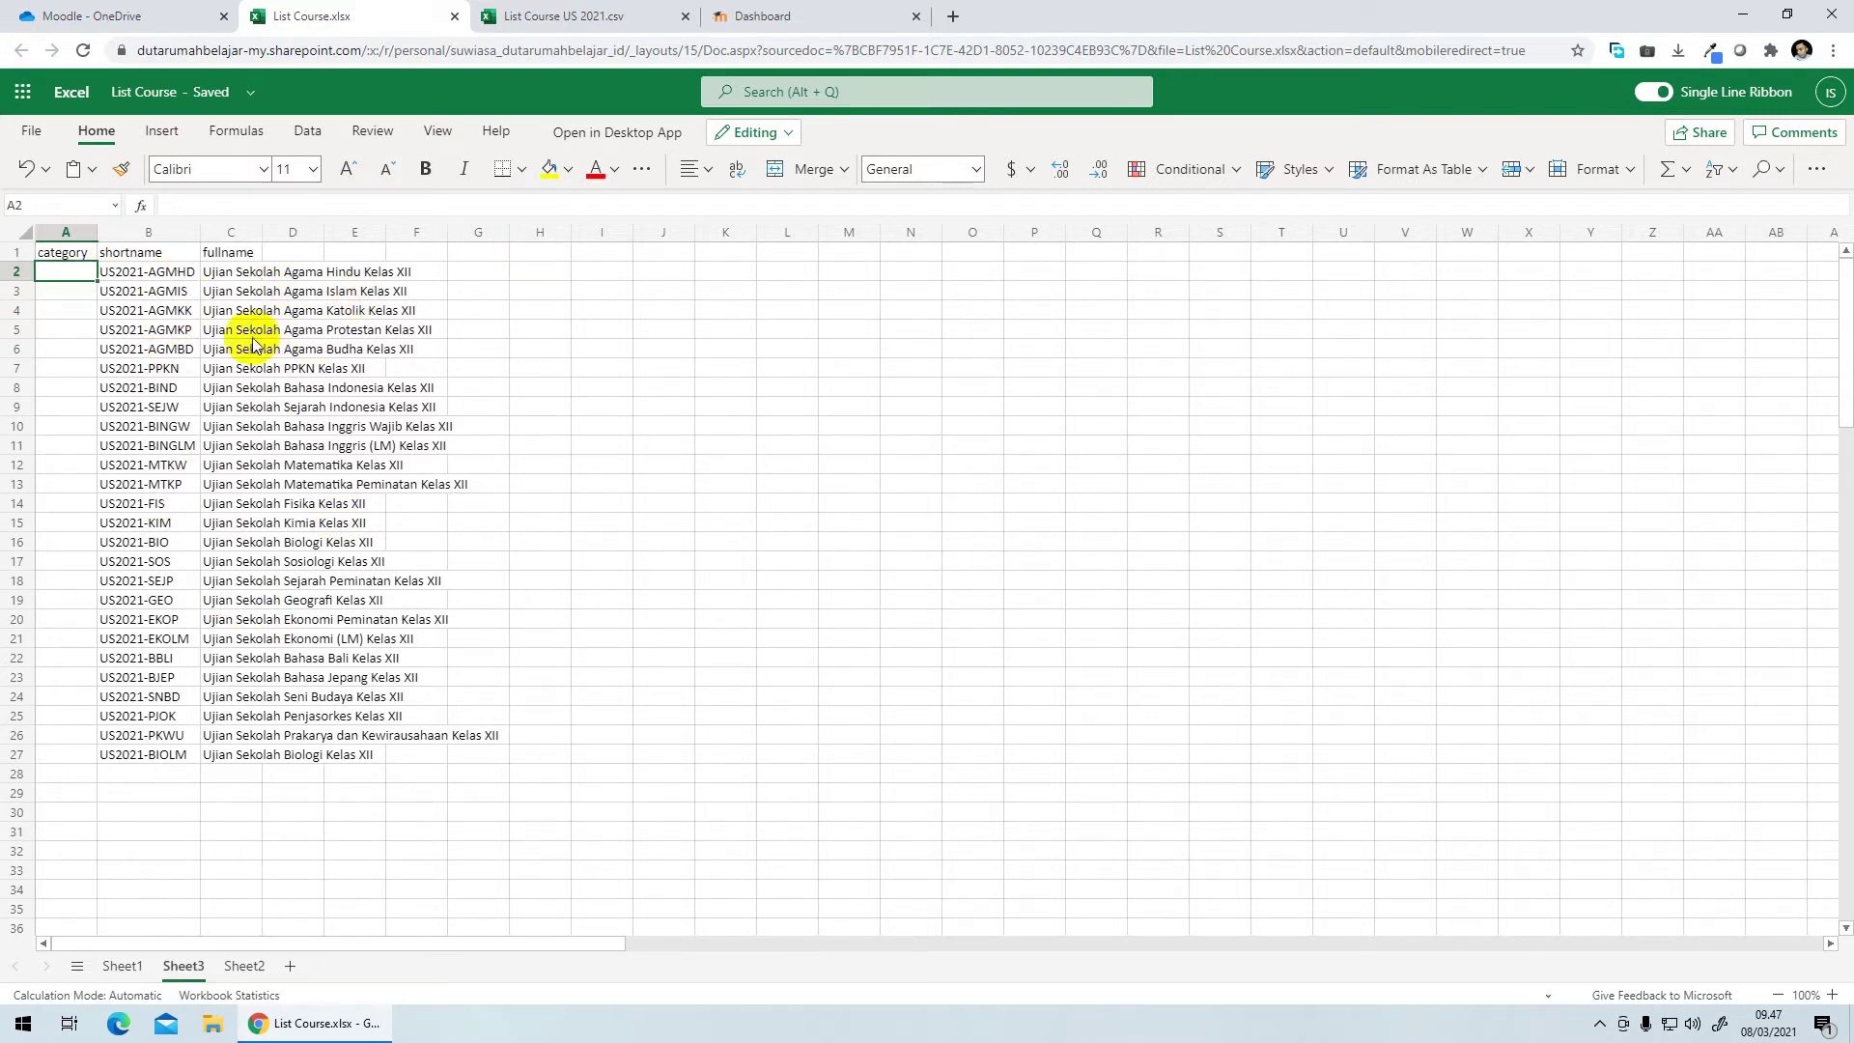
Step: Switch to the Moodle site and expand the TP 2020/2021 category in course and category management
{"action": "left_click", "coordinate": [788, 17]}
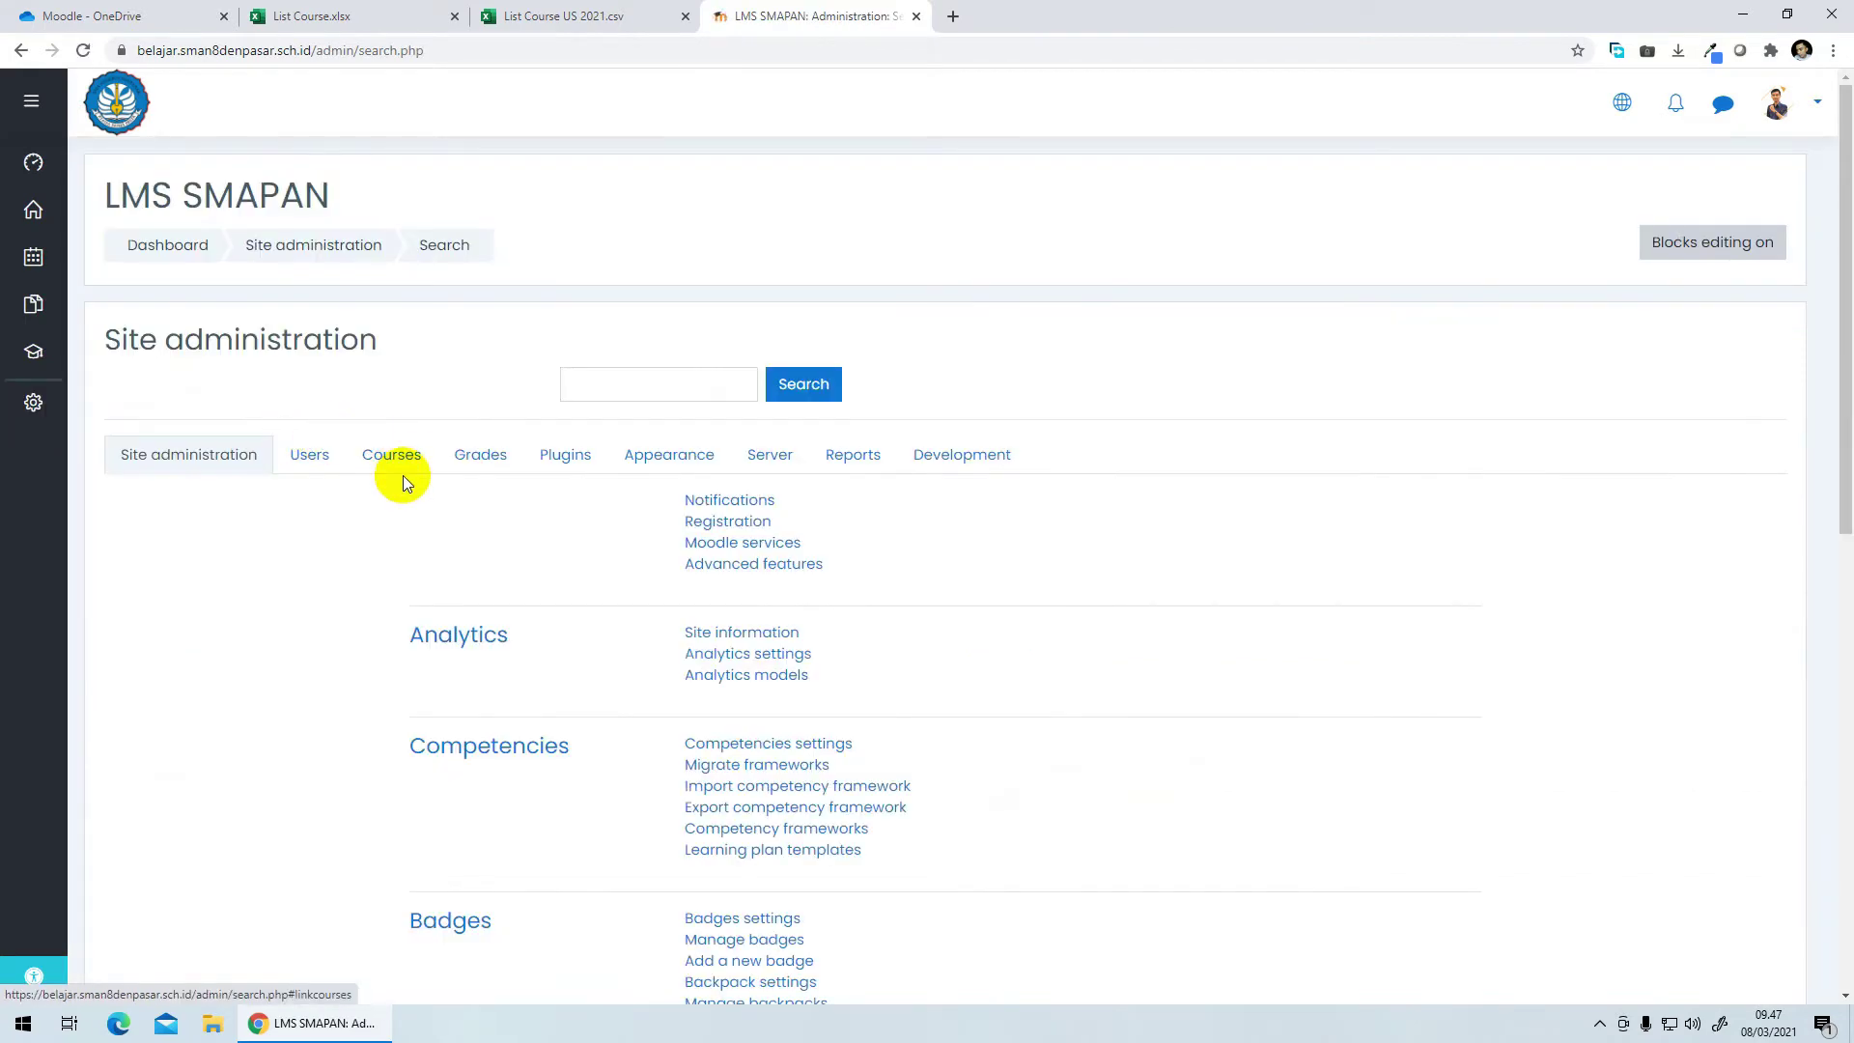
{"action": "left_click", "coordinate": [403, 468]}
{"action": "scroll", "coordinate": [403, 475], "scroll_direction": "down", "scroll_amount": 1}
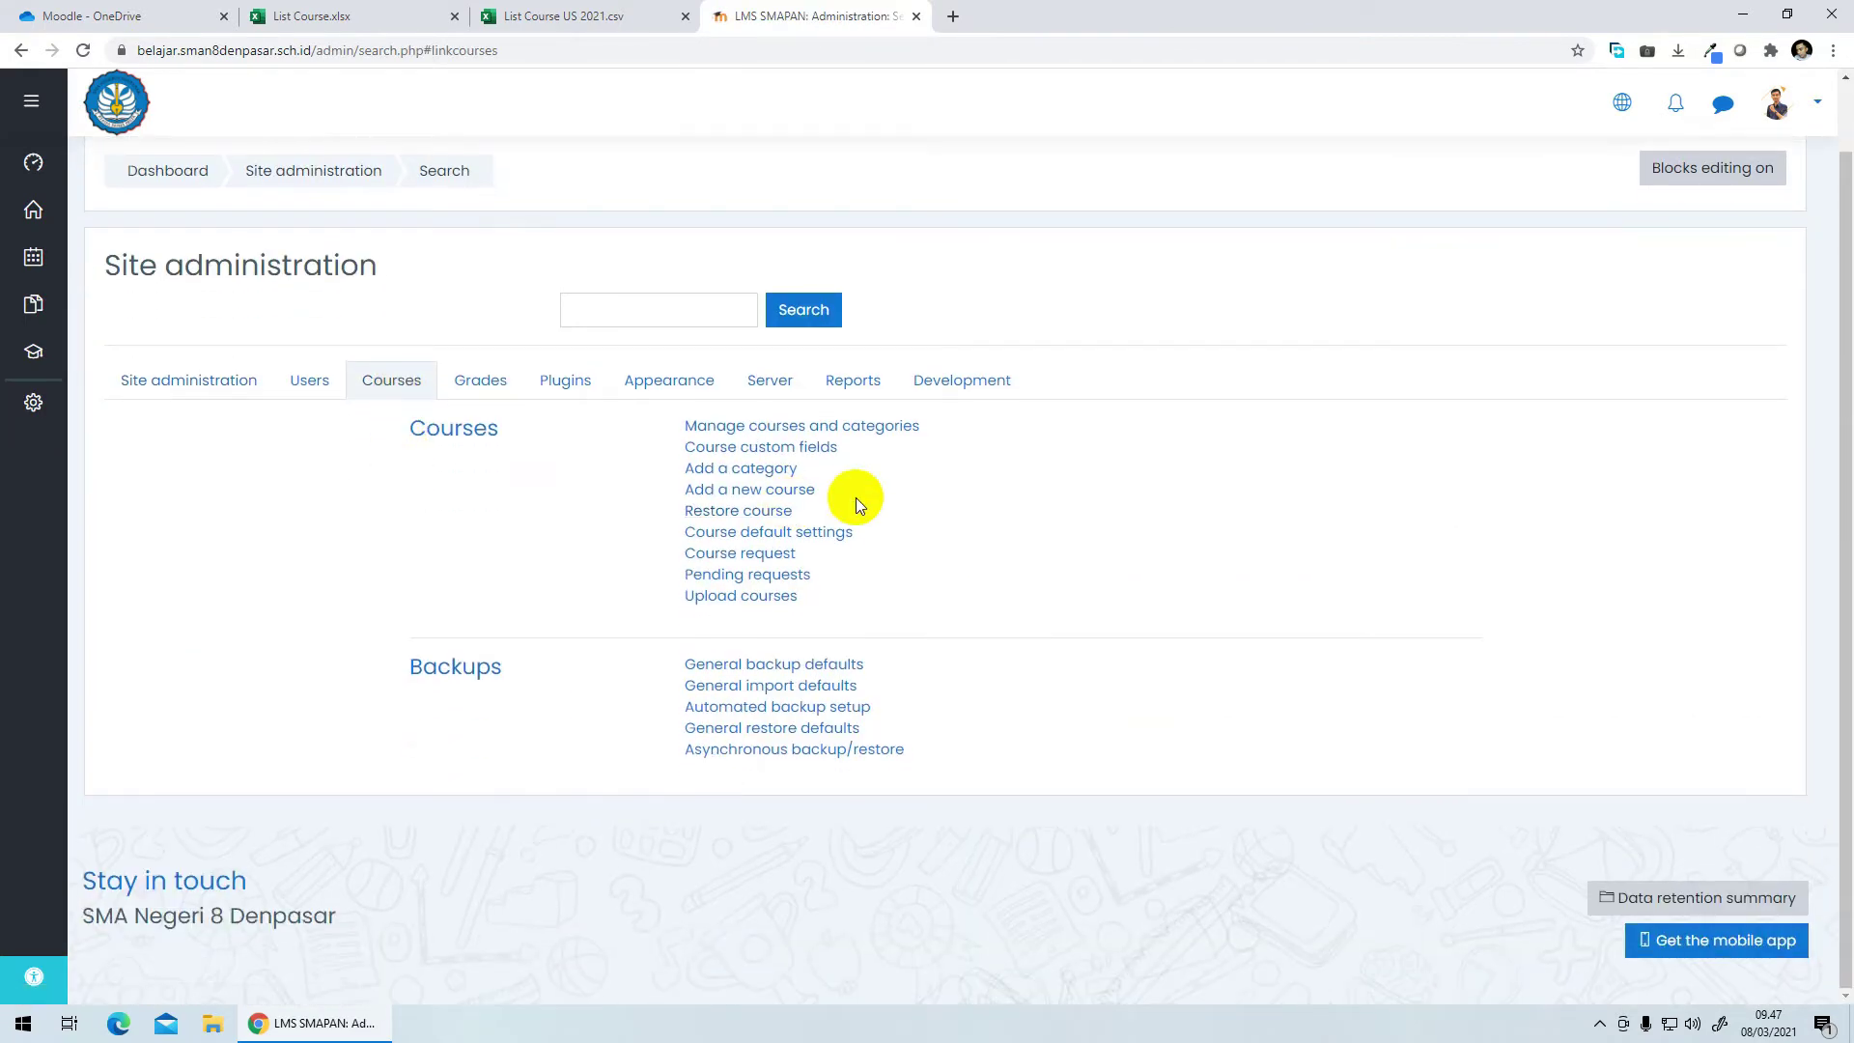
{"action": "left_click", "coordinate": [789, 425]}
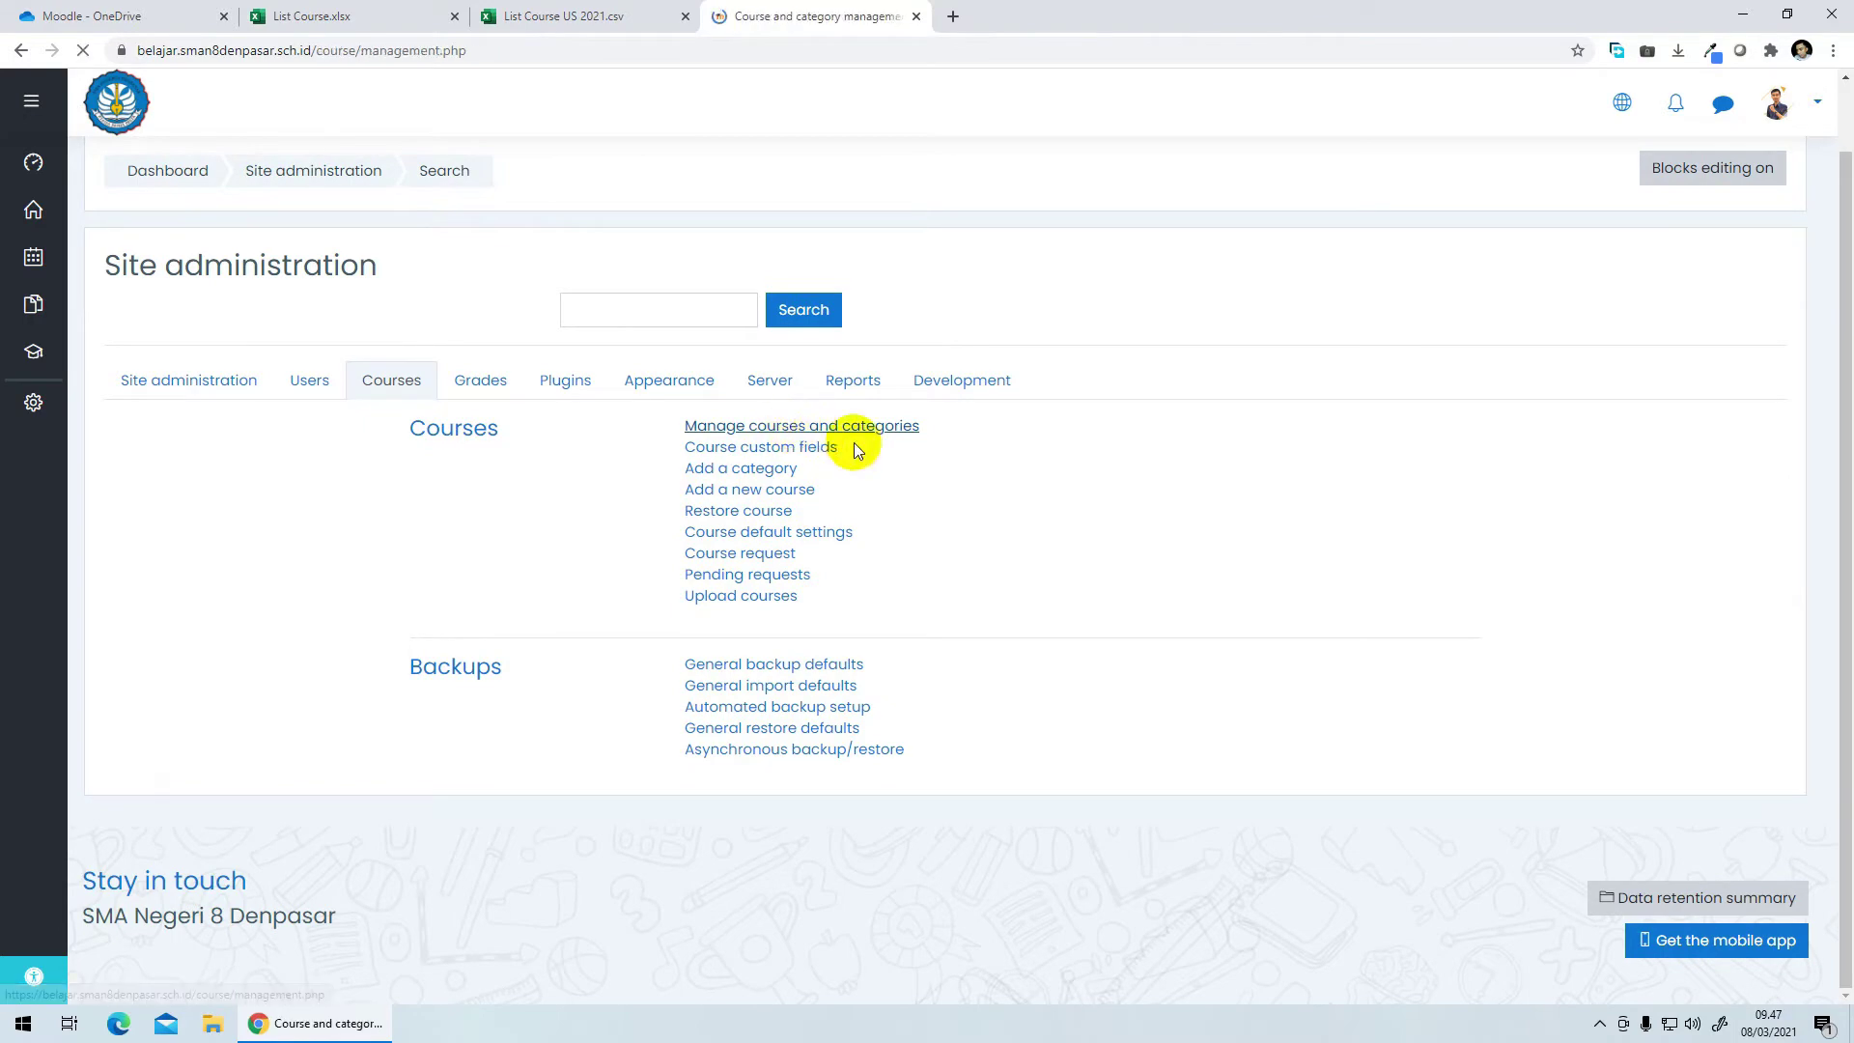
{"action": "scroll", "coordinate": [888, 452], "scroll_direction": "down", "scroll_amount": 2}
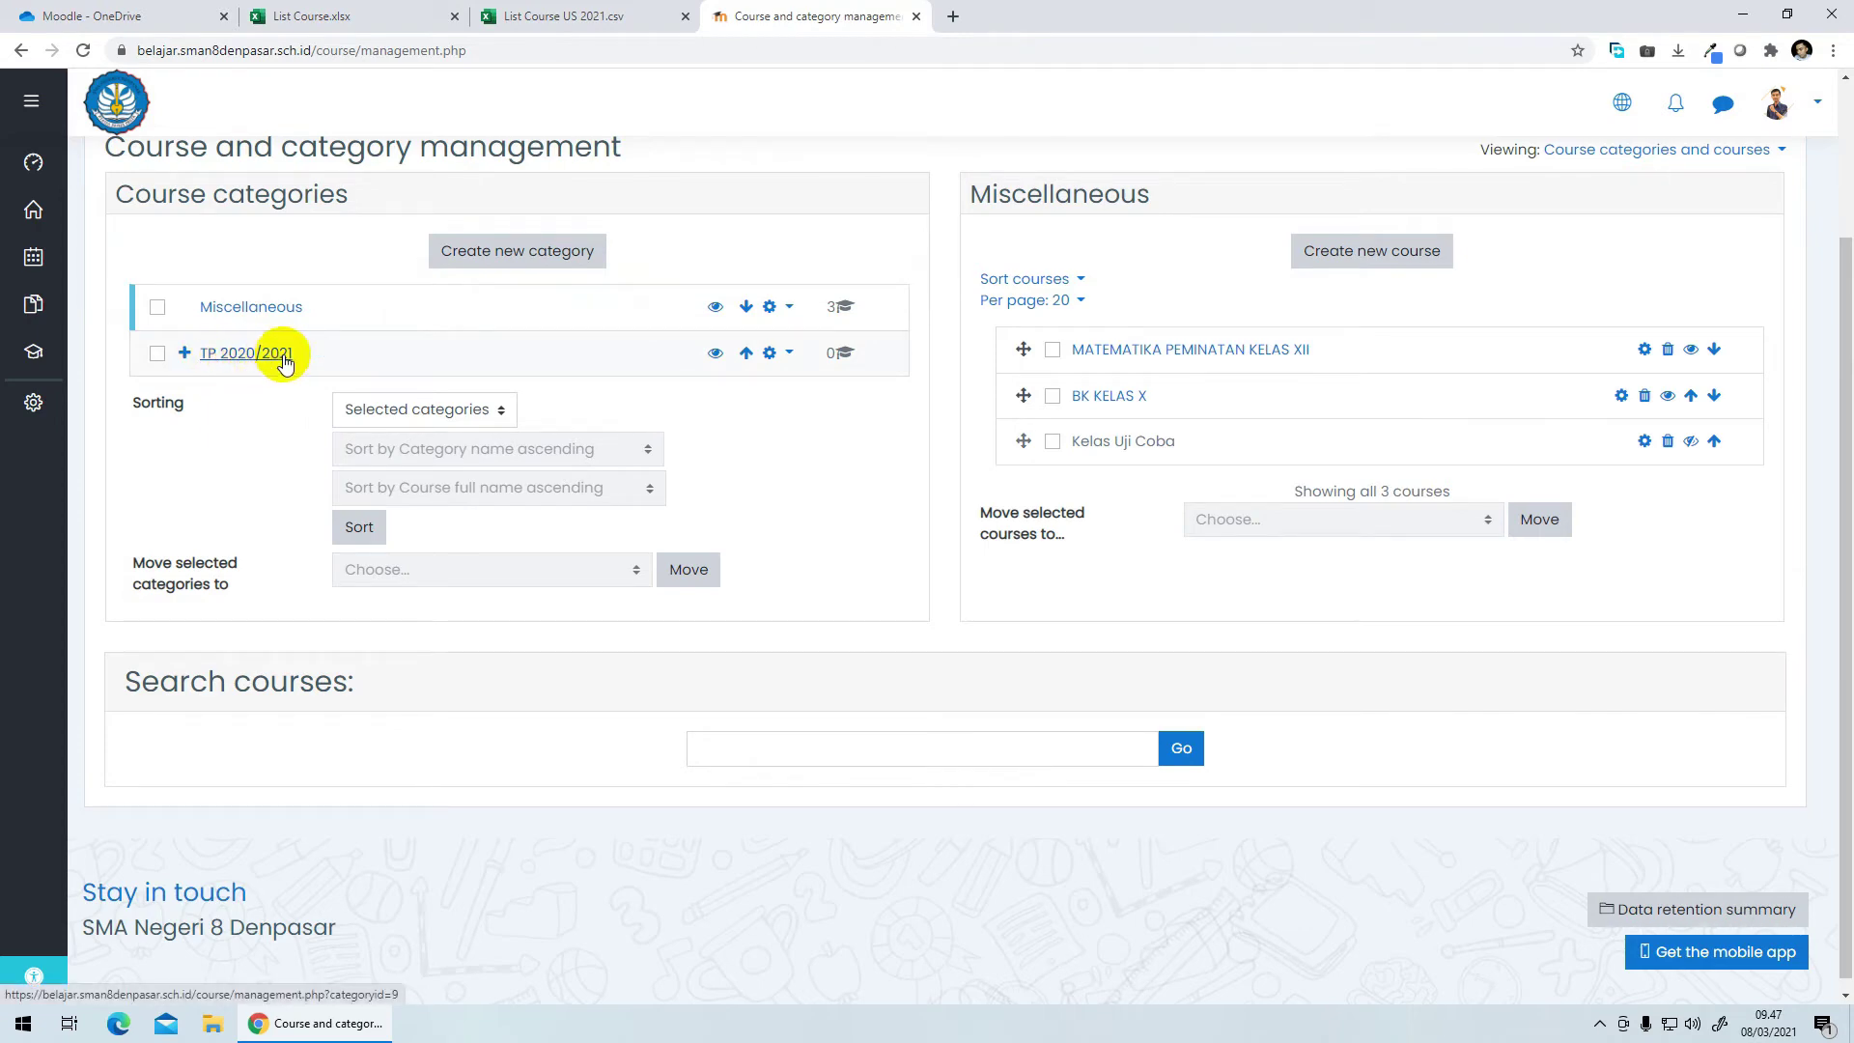
{"action": "left_click", "coordinate": [182, 355]}
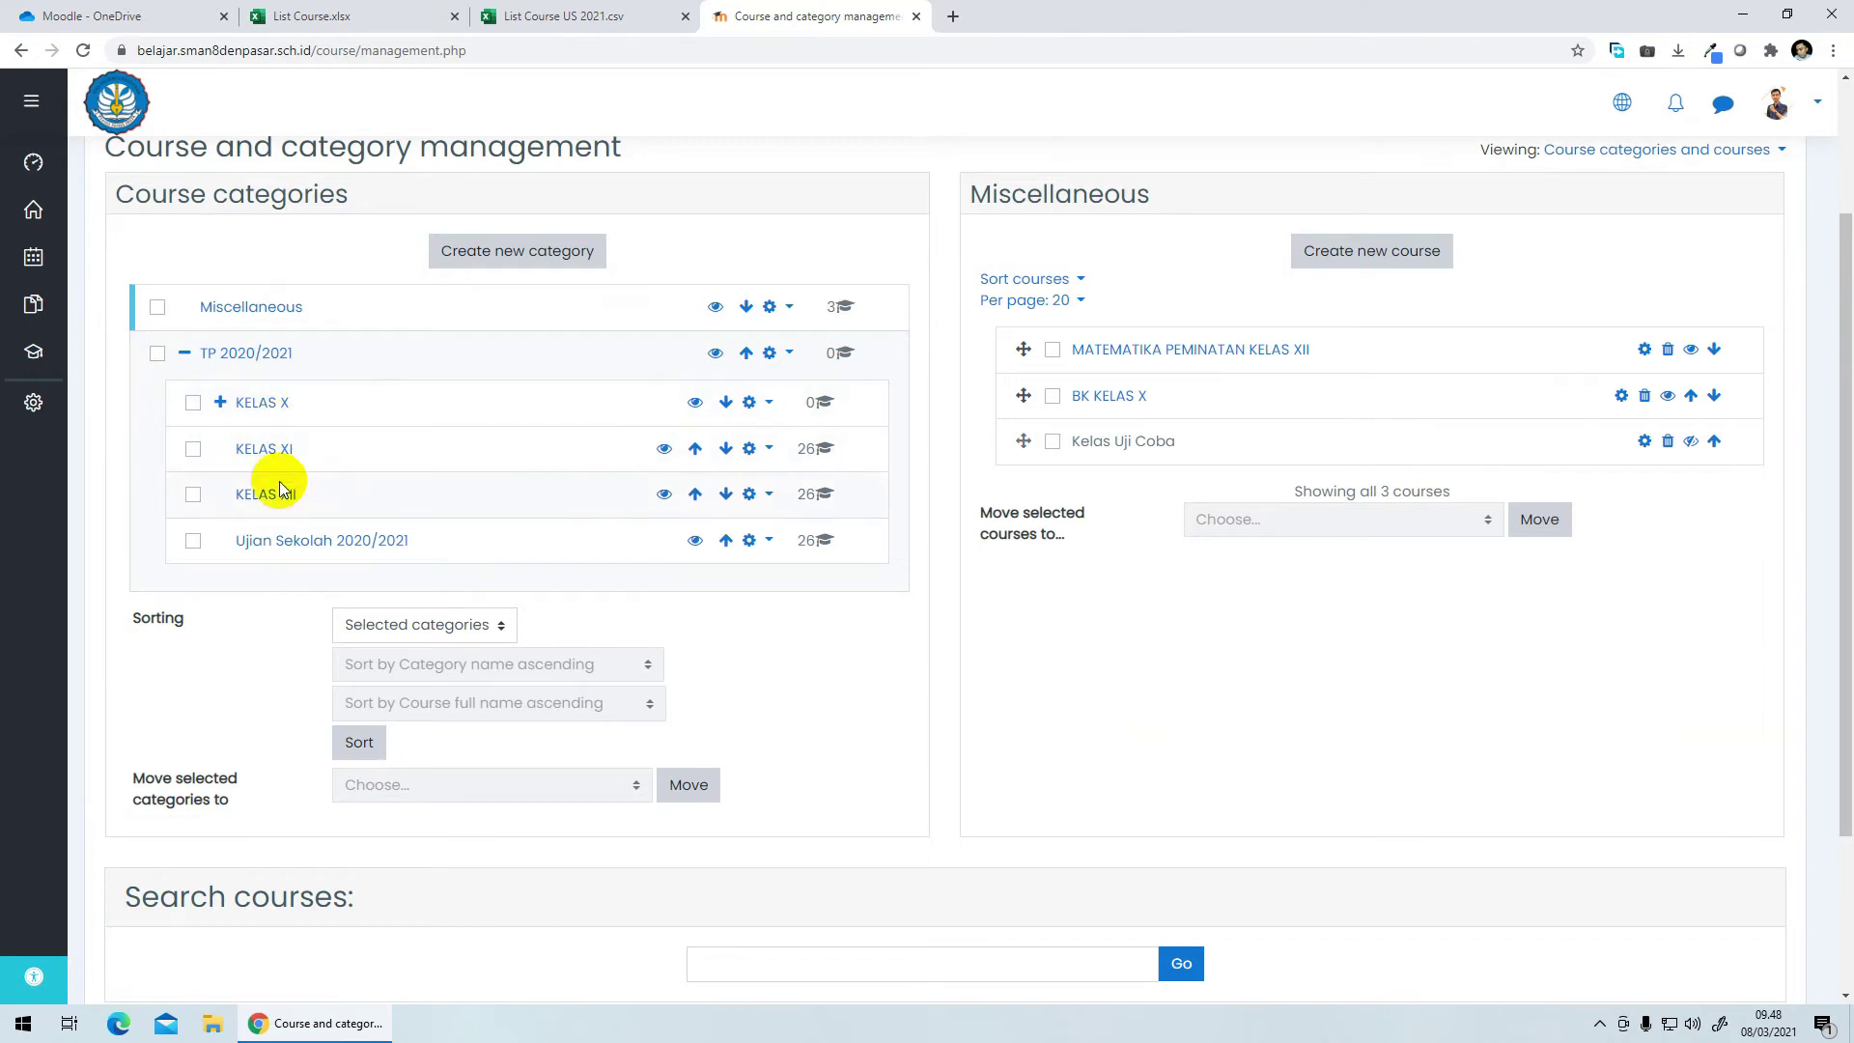
{"action": "scroll", "coordinate": [269, 483], "scroll_direction": "down", "scroll_amount": 1}
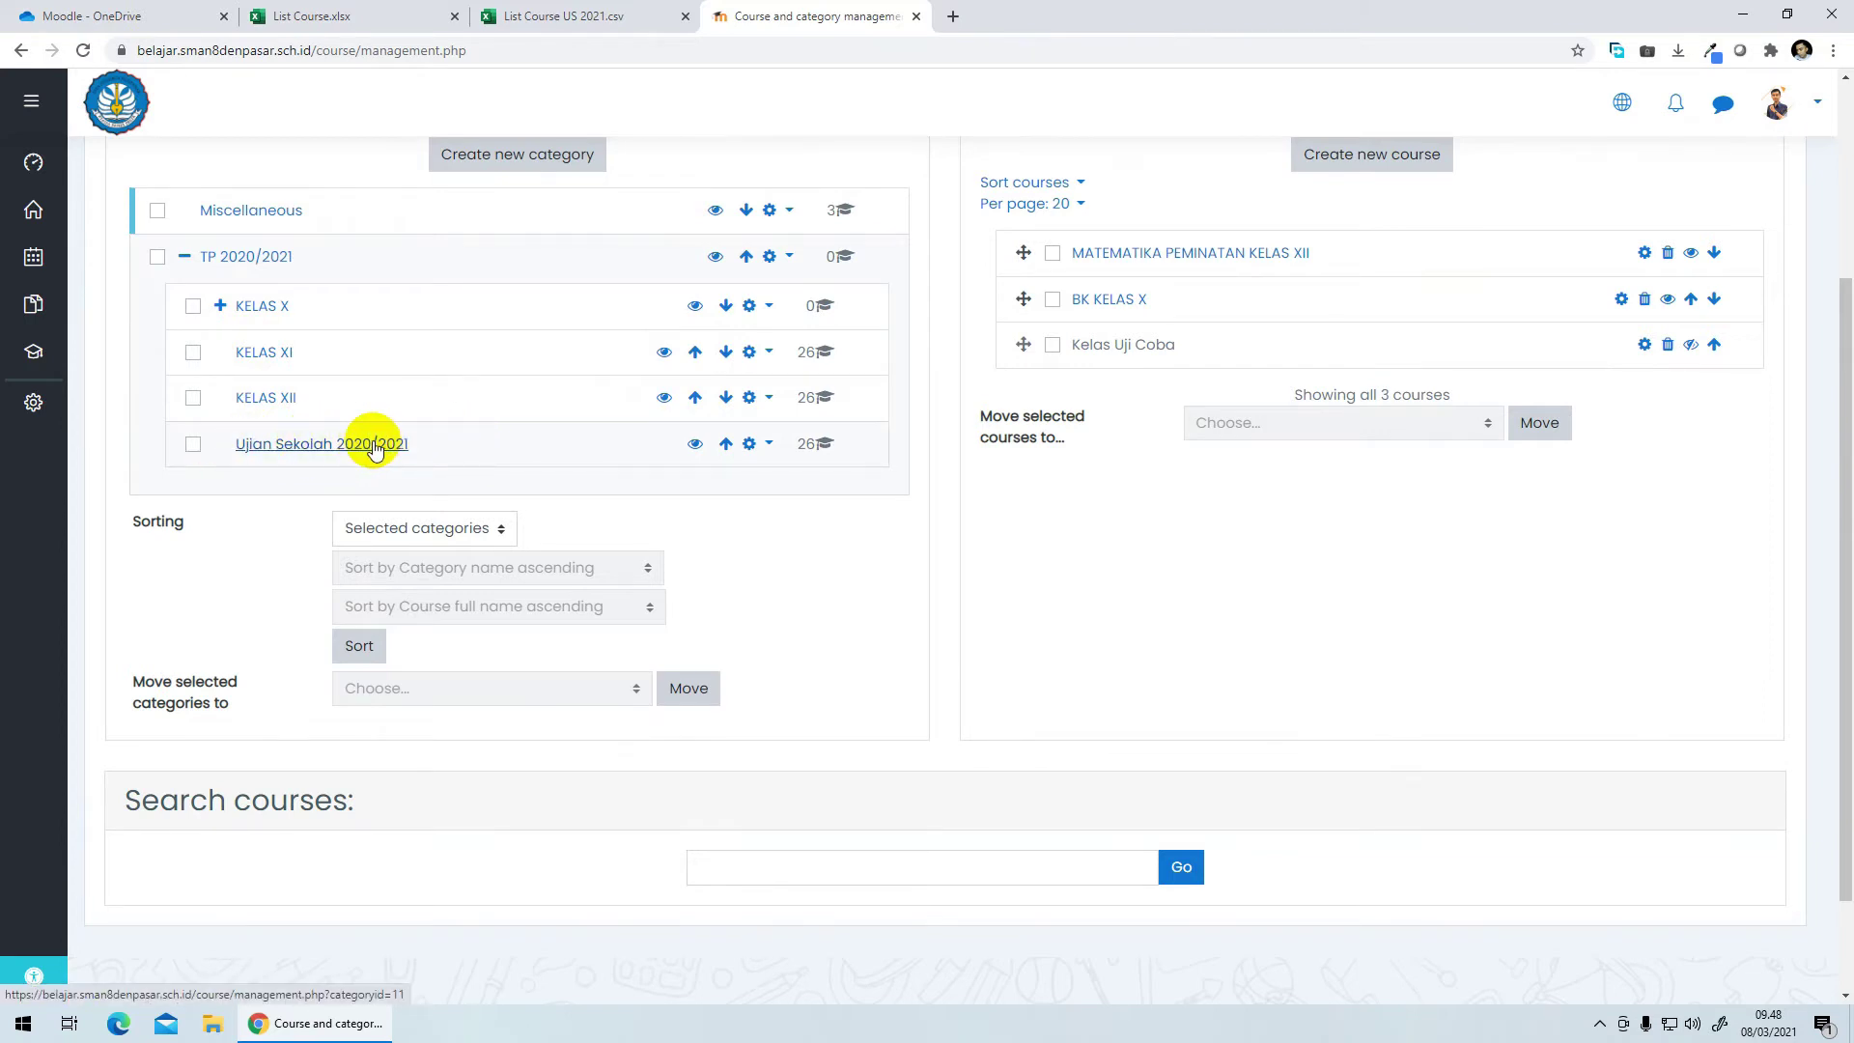
{"action": "scroll", "coordinate": [207, 448], "scroll_direction": "up", "scroll_amount": 1}
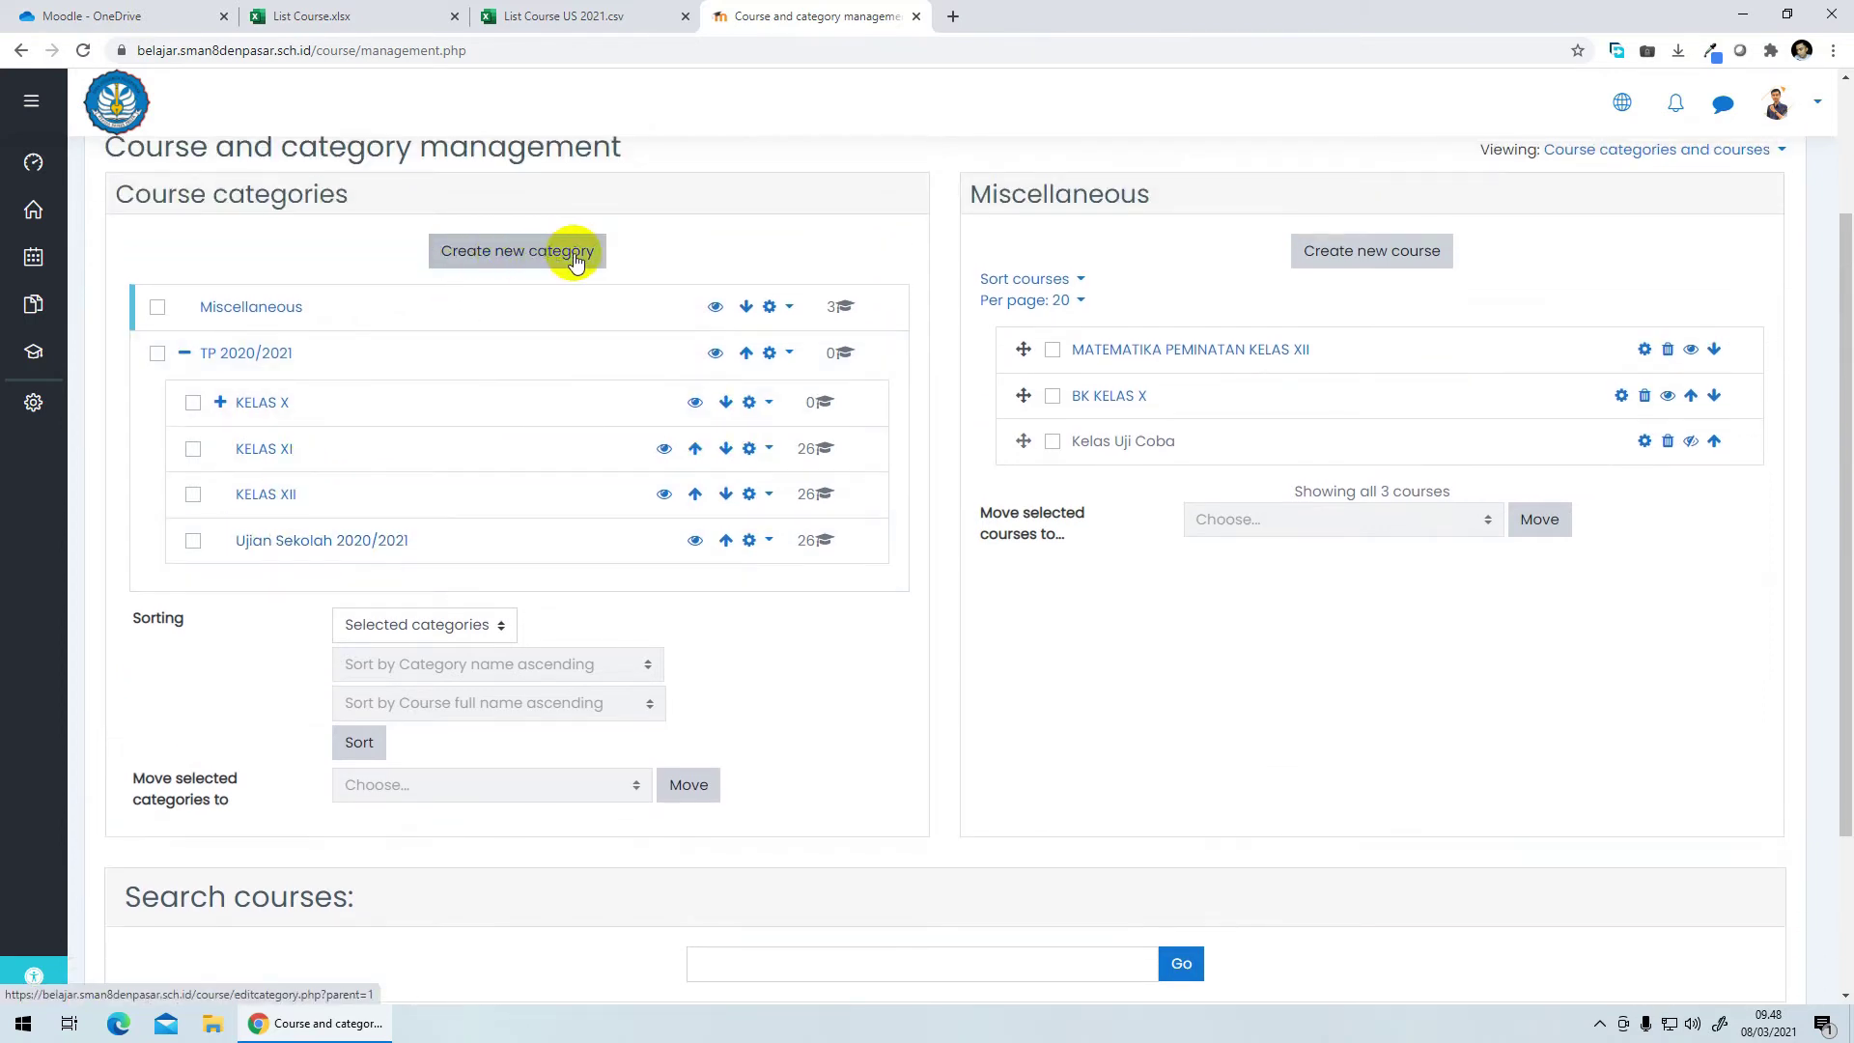
{"action": "left_click", "coordinate": [542, 265]}
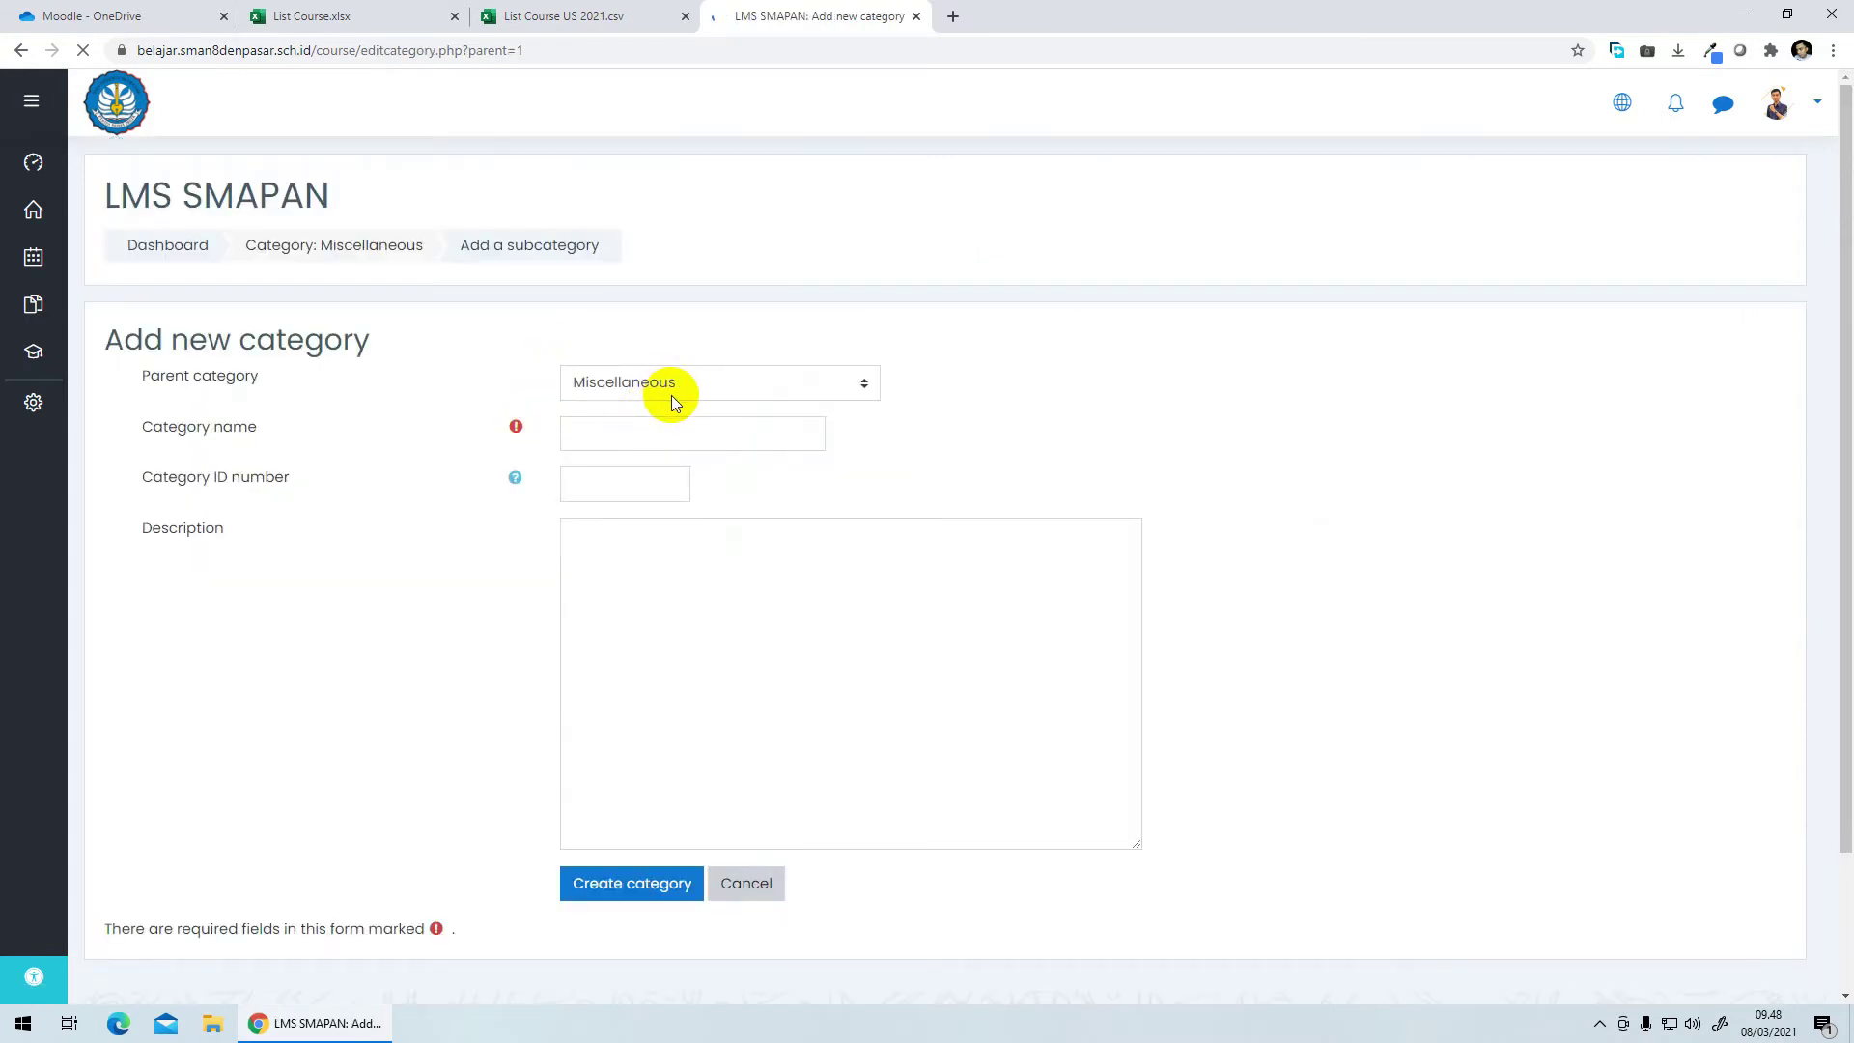
{"action": "left_click", "coordinate": [770, 385]}
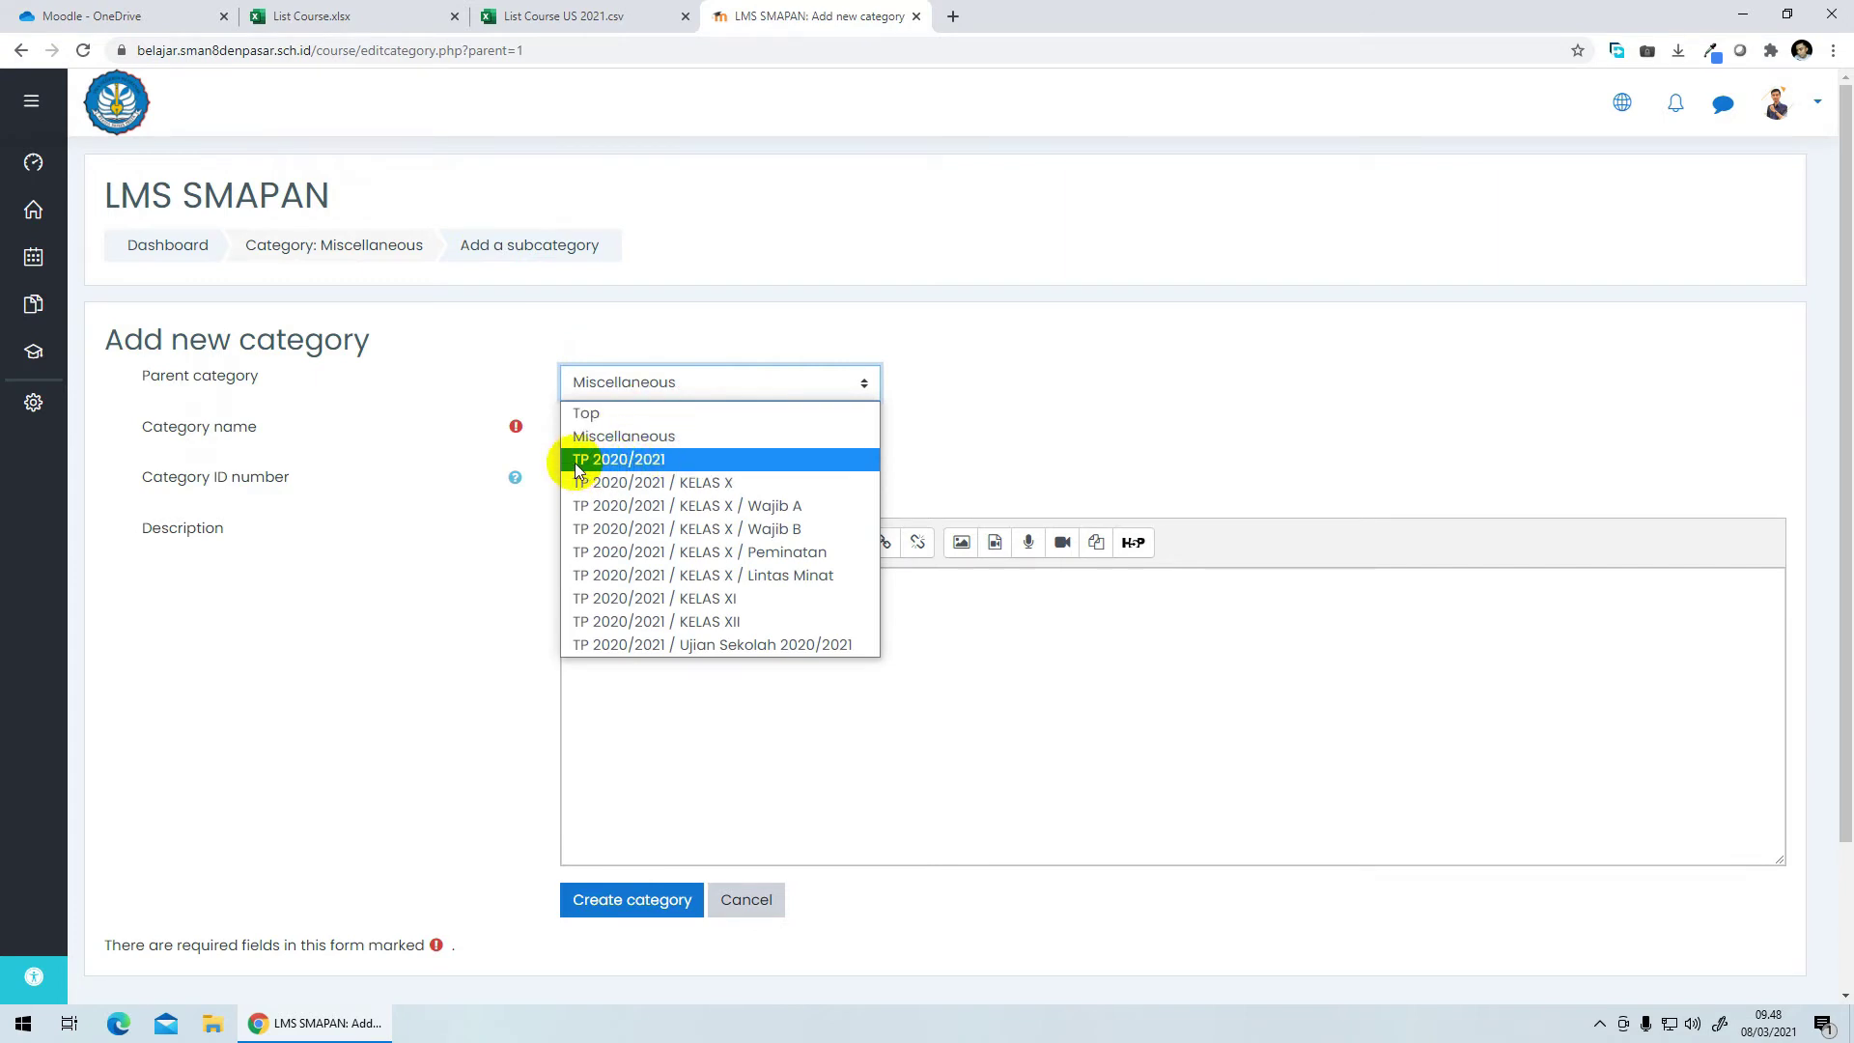
{"action": "left_click", "coordinate": [666, 462]}
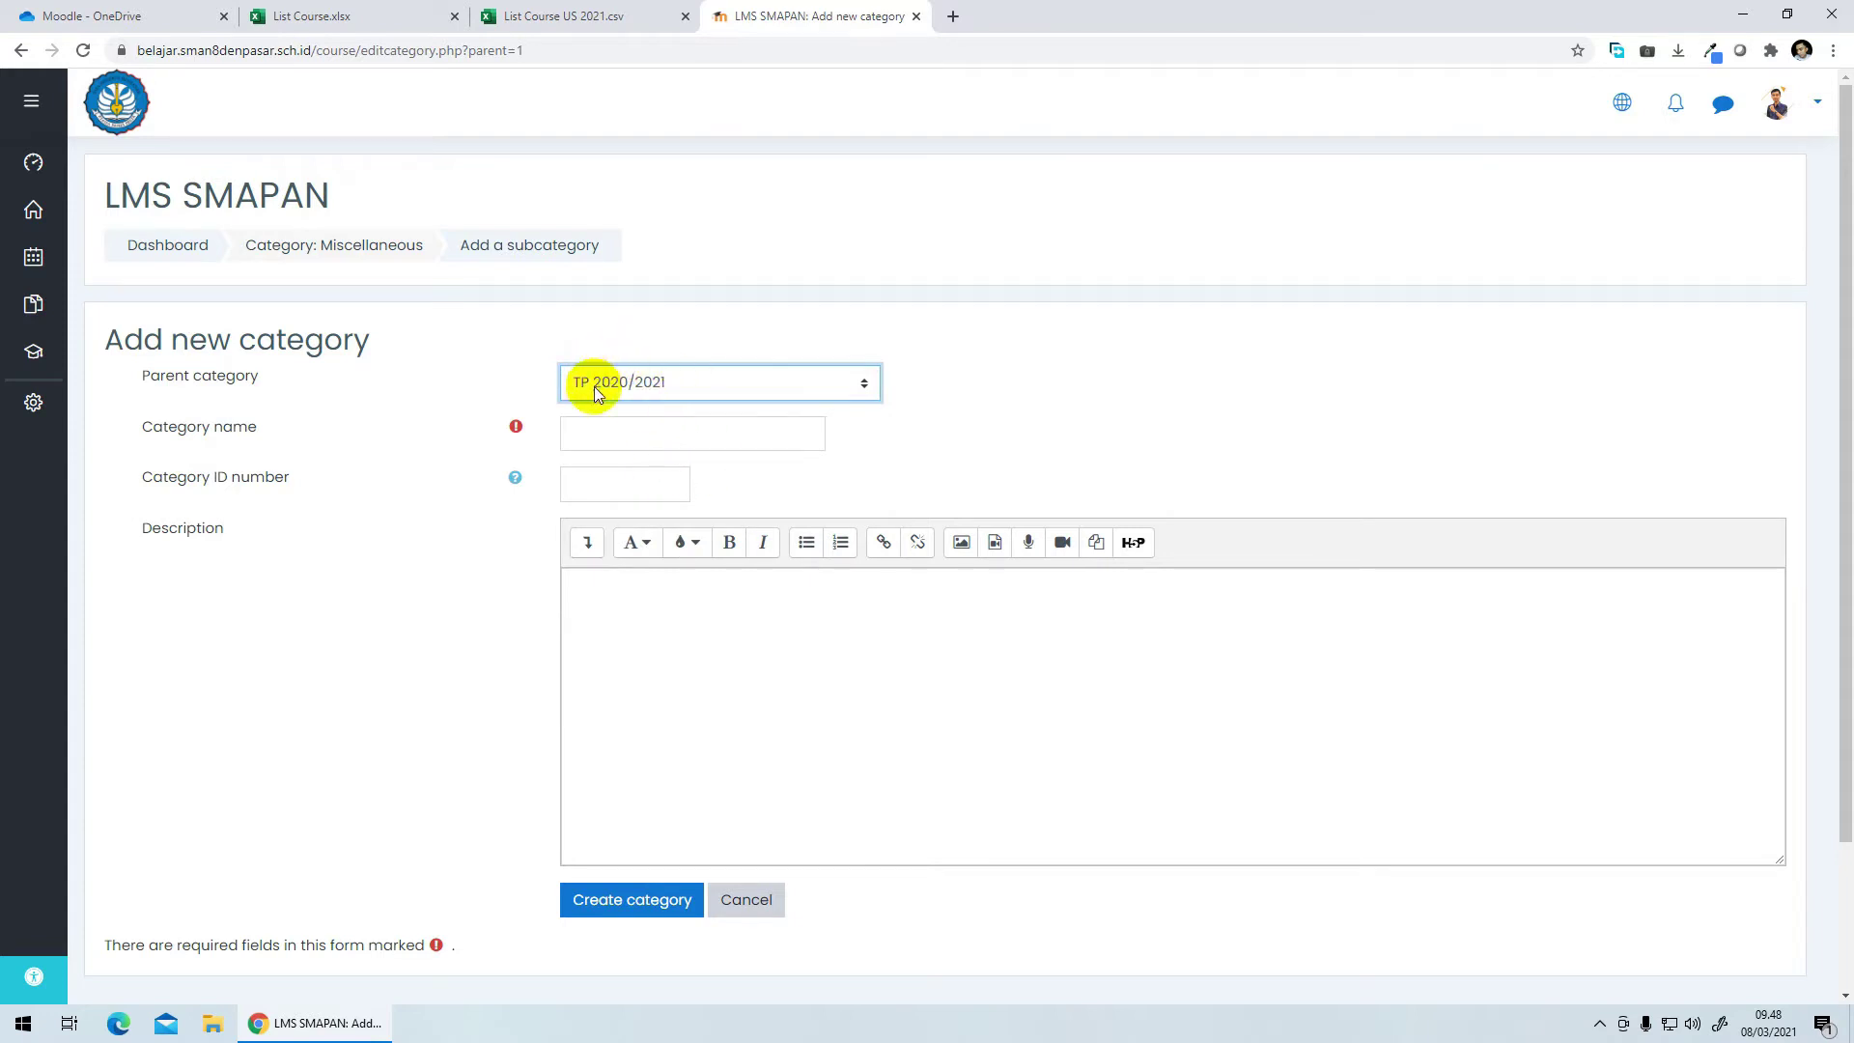
{"action": "left_click", "coordinate": [593, 427]}
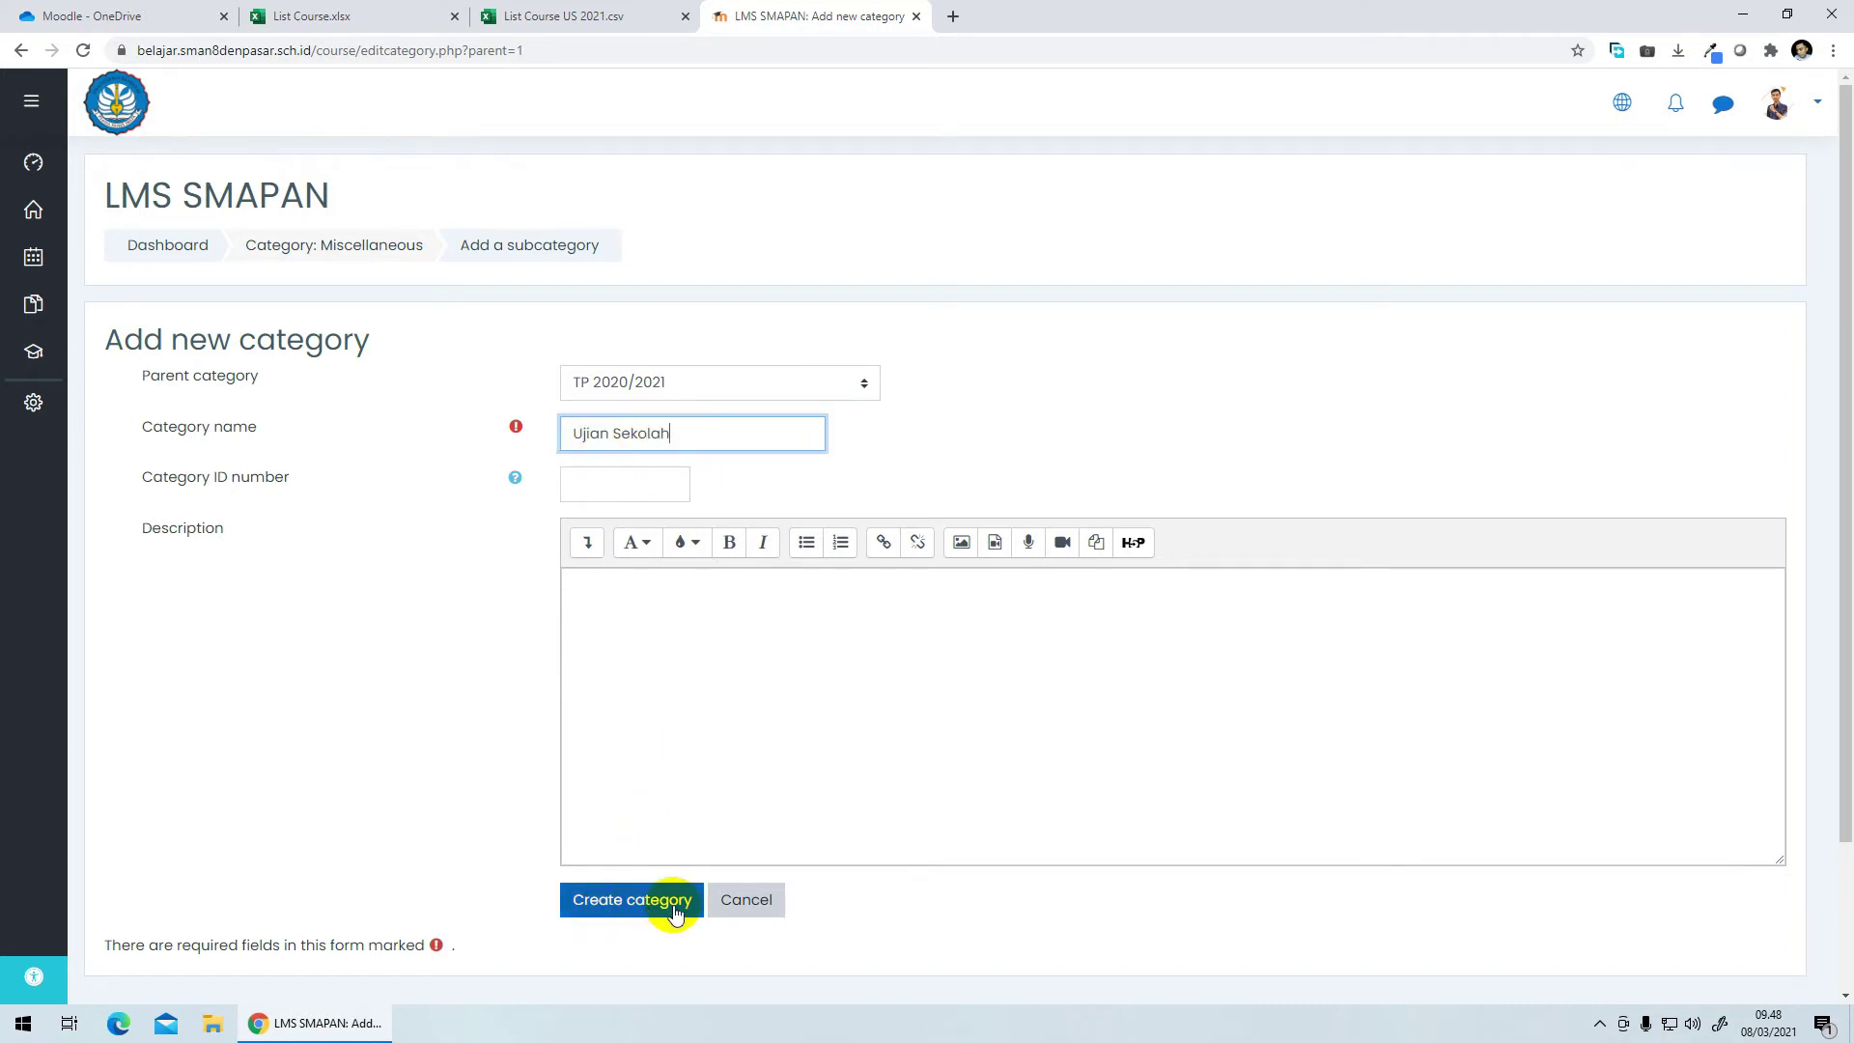
{"action": "left_click", "coordinate": [757, 899]}
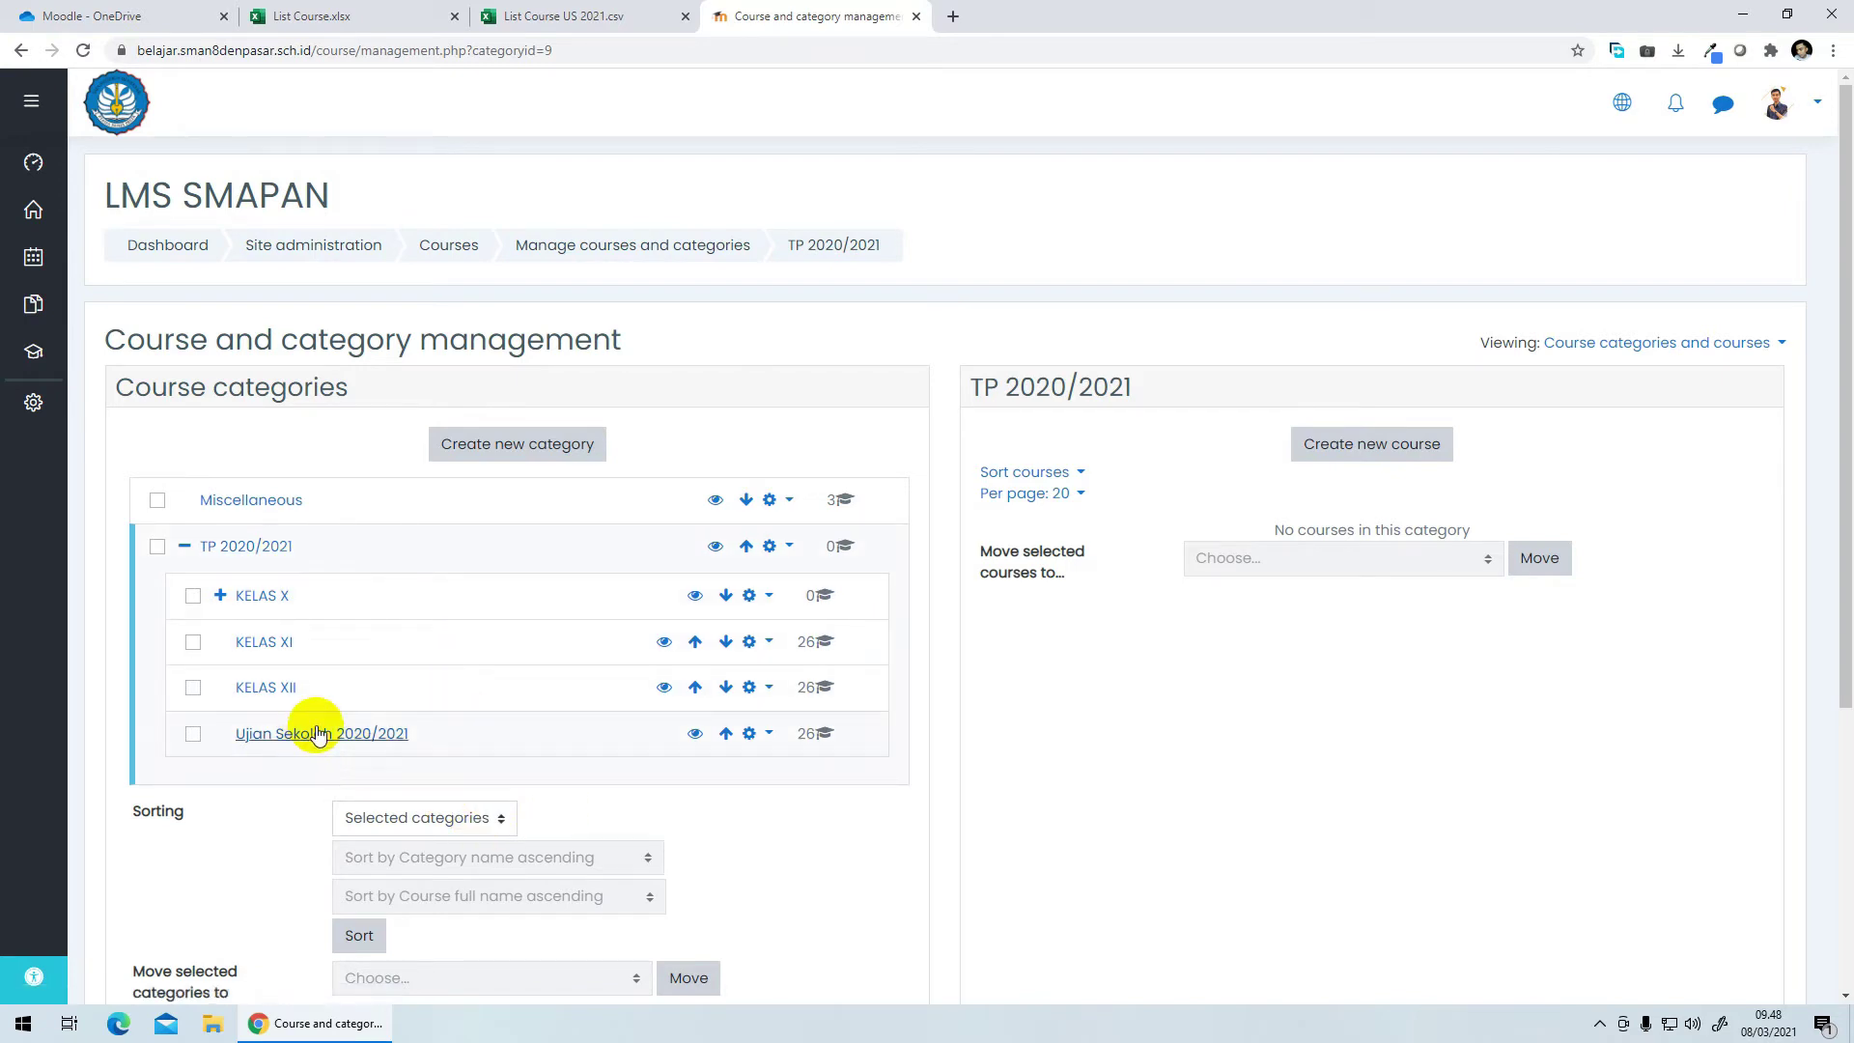
Step: Check the ID of the Ujian Sekolah 2020/2021 category and the category column in List Course US 2021.csv
{"action": "scroll", "coordinate": [318, 736], "scroll_direction": "down", "scroll_amount": 1}
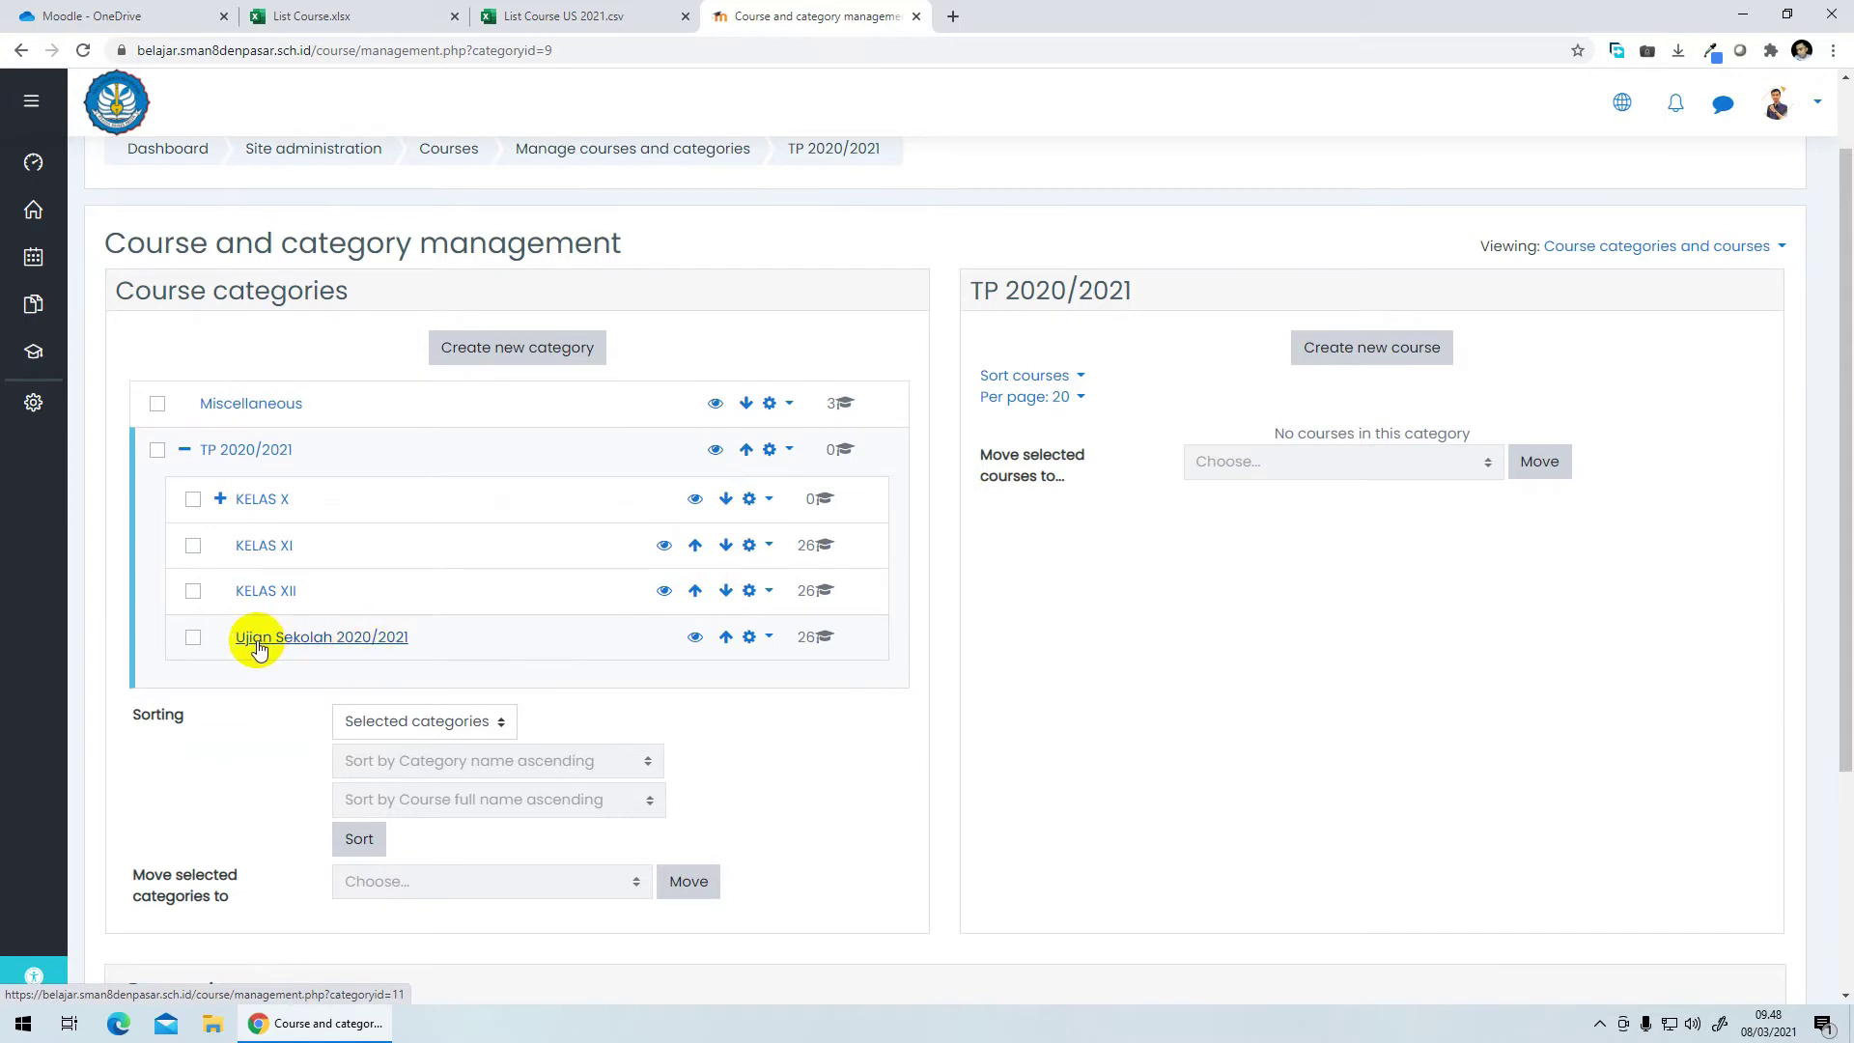
{"action": "scroll", "coordinate": [258, 648], "scroll_direction": "down", "scroll_amount": 1}
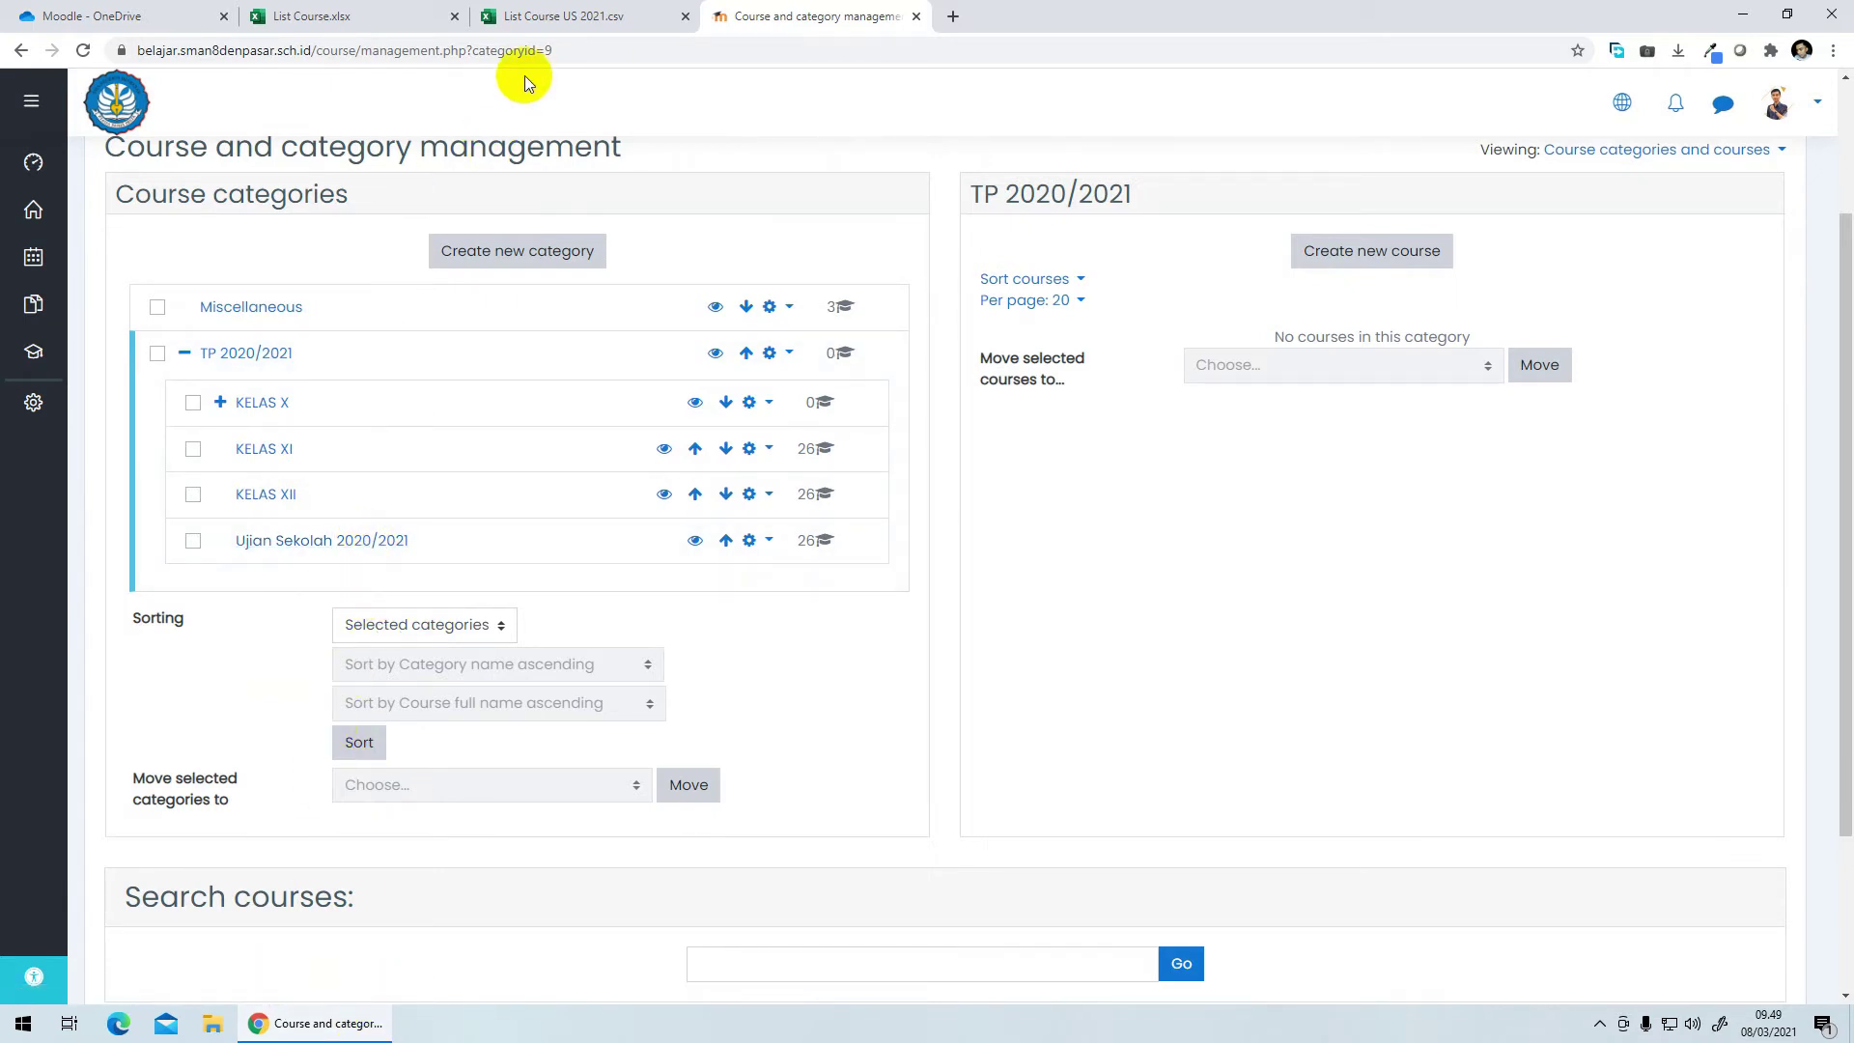
{"action": "left_click", "coordinate": [565, 16]}
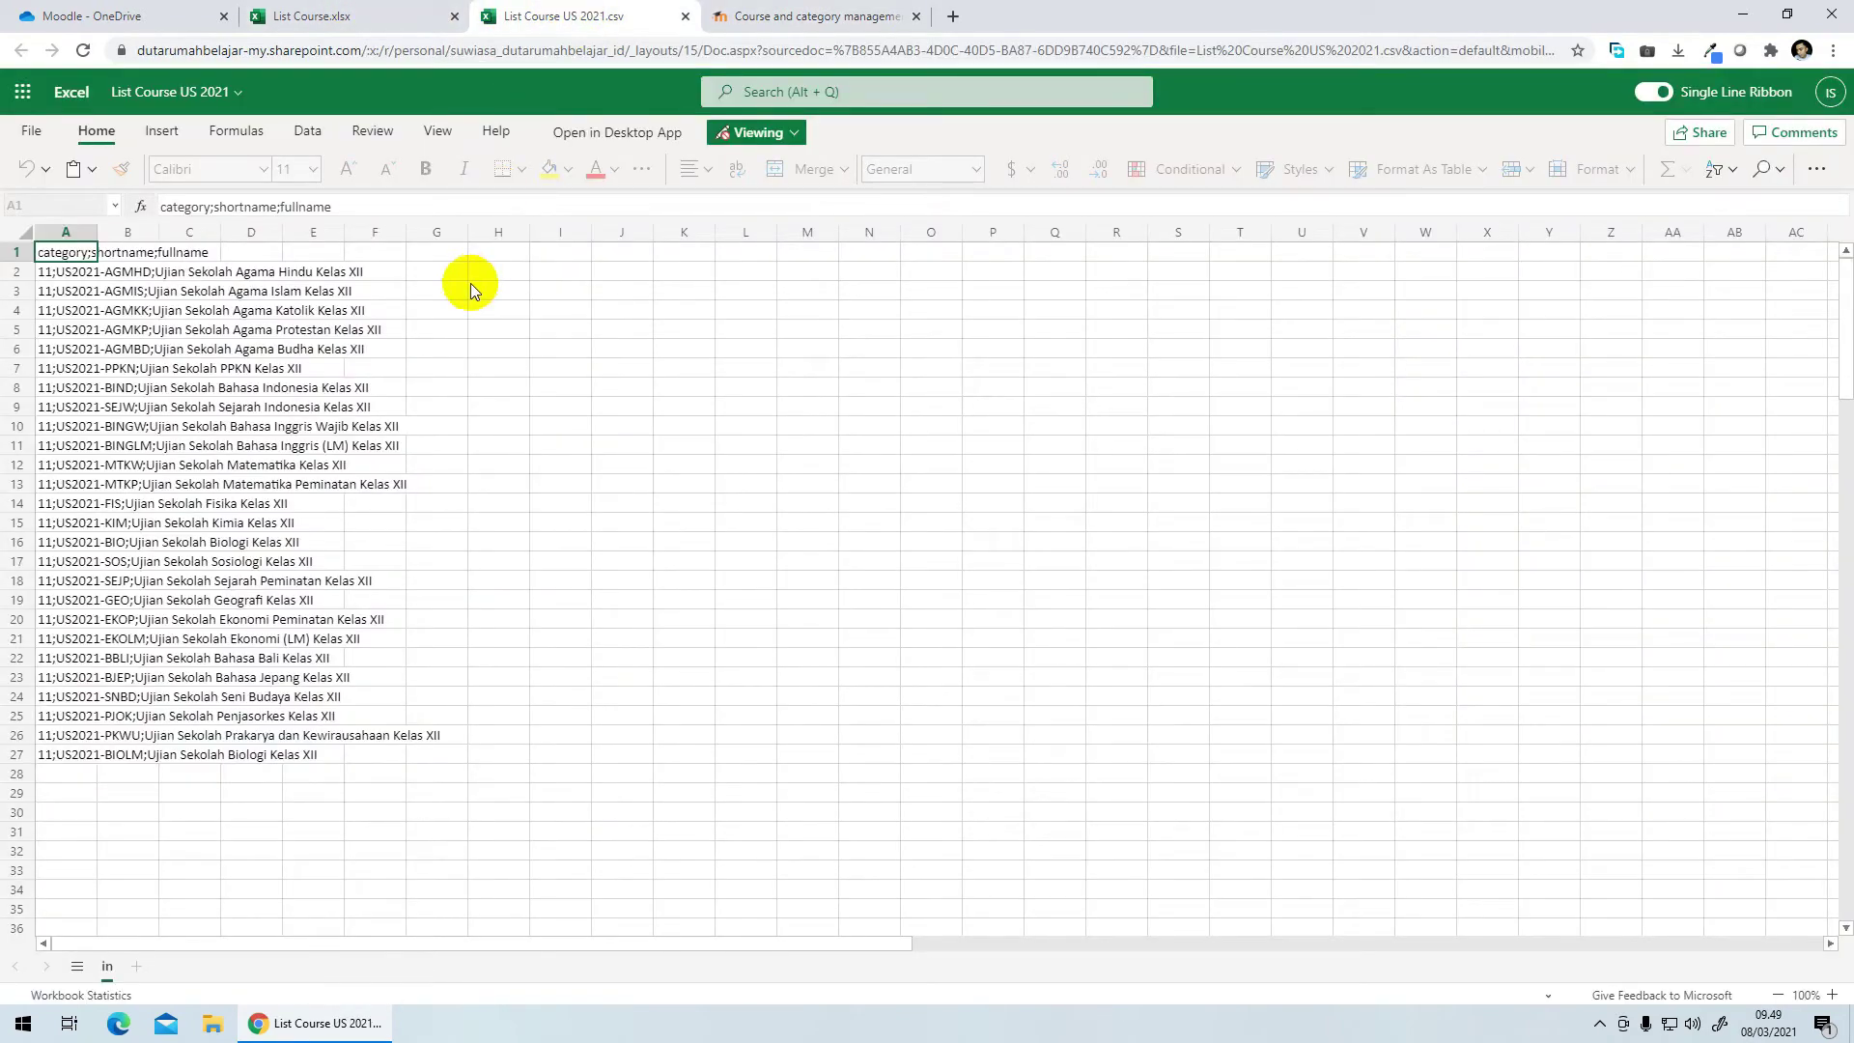
Step: Switch back to List Course.xlsx, enter category 11 in A2 of Sheet3 and fill it down through A27
{"action": "left_click", "coordinate": [391, 15]}
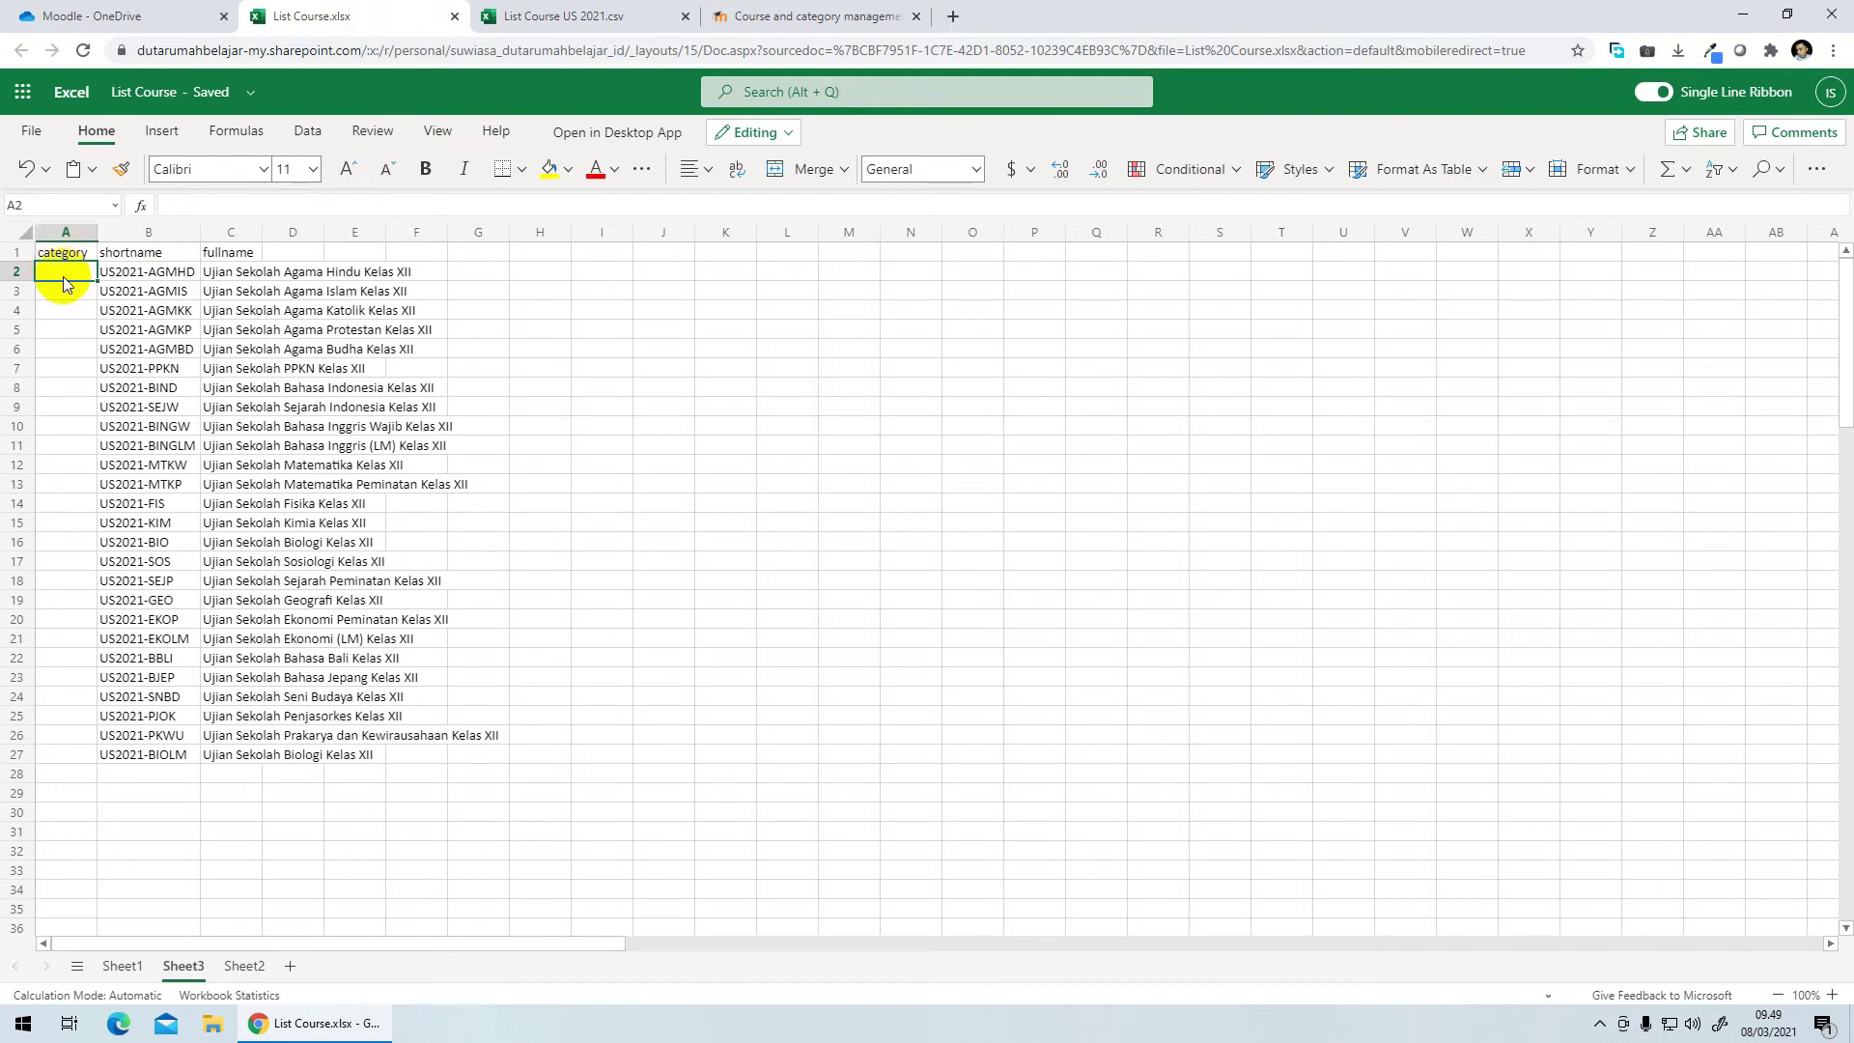
{"action": "type", "text": "11"}
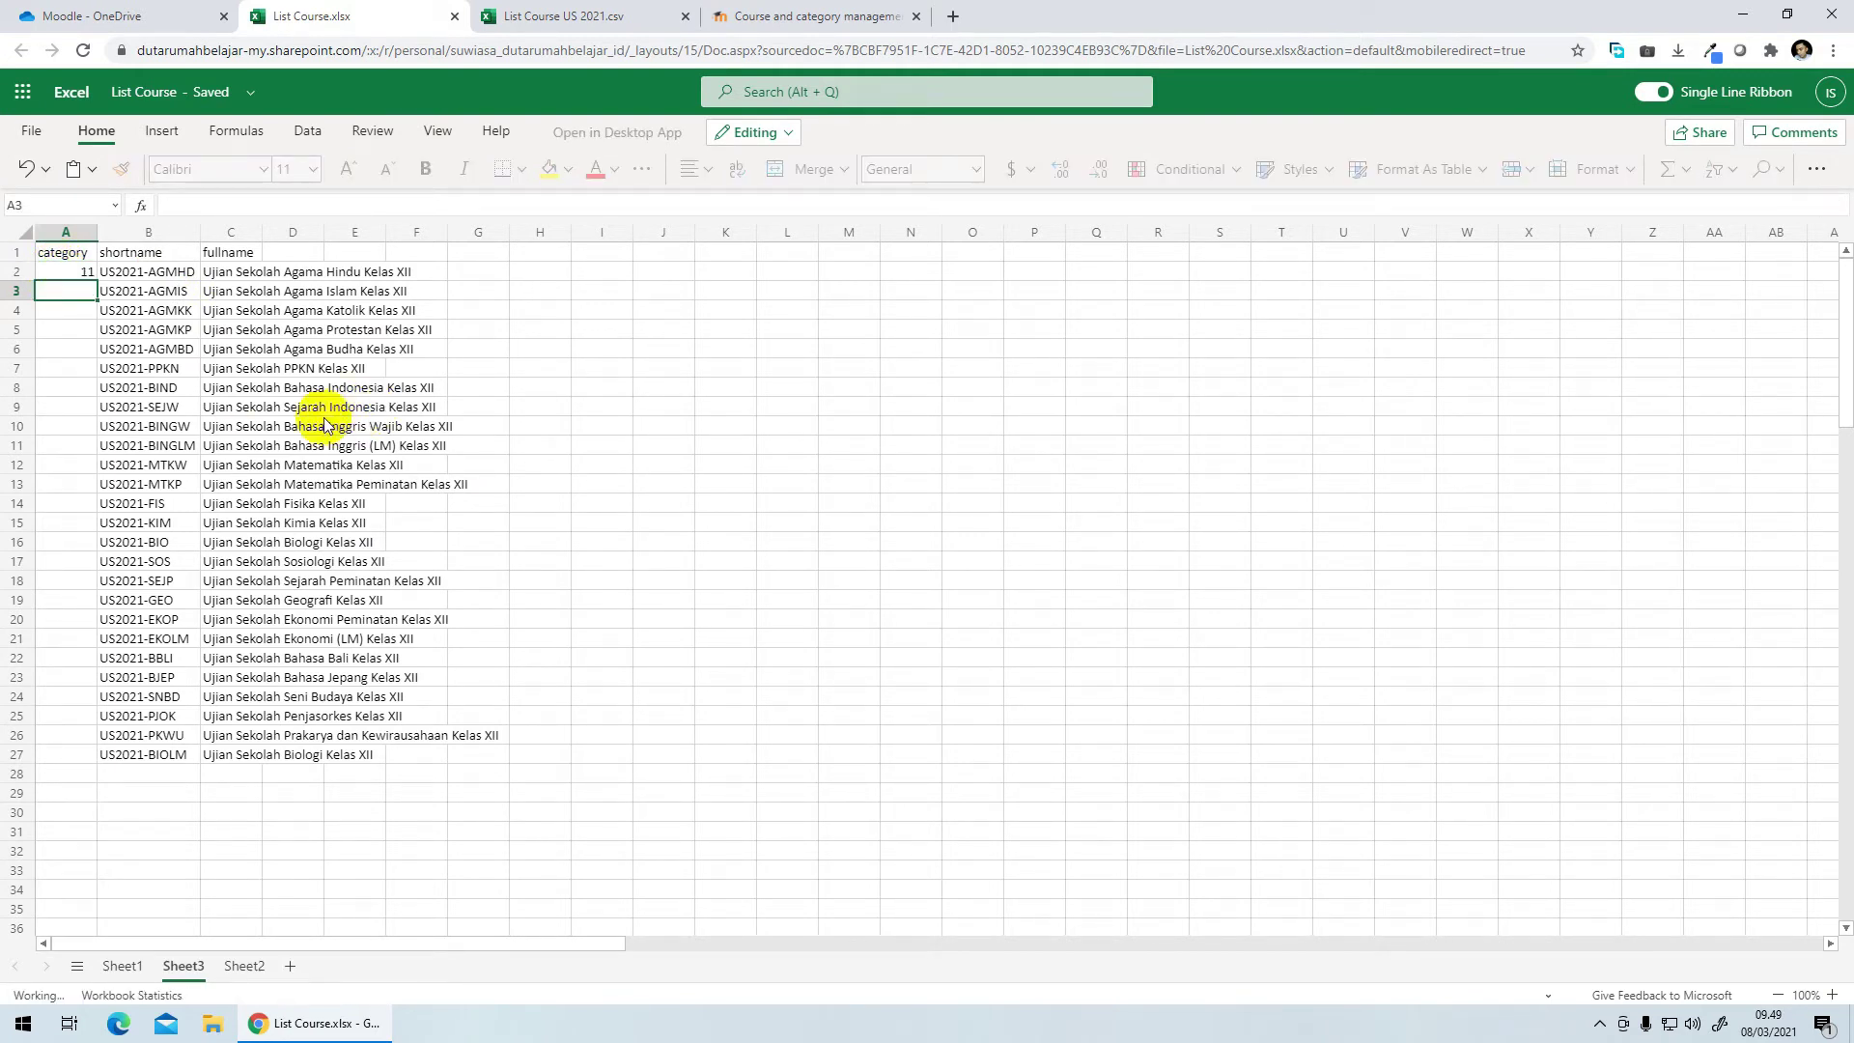
{"action": "key", "text": "Return"}
{"action": "left_click", "coordinate": [49, 275]}
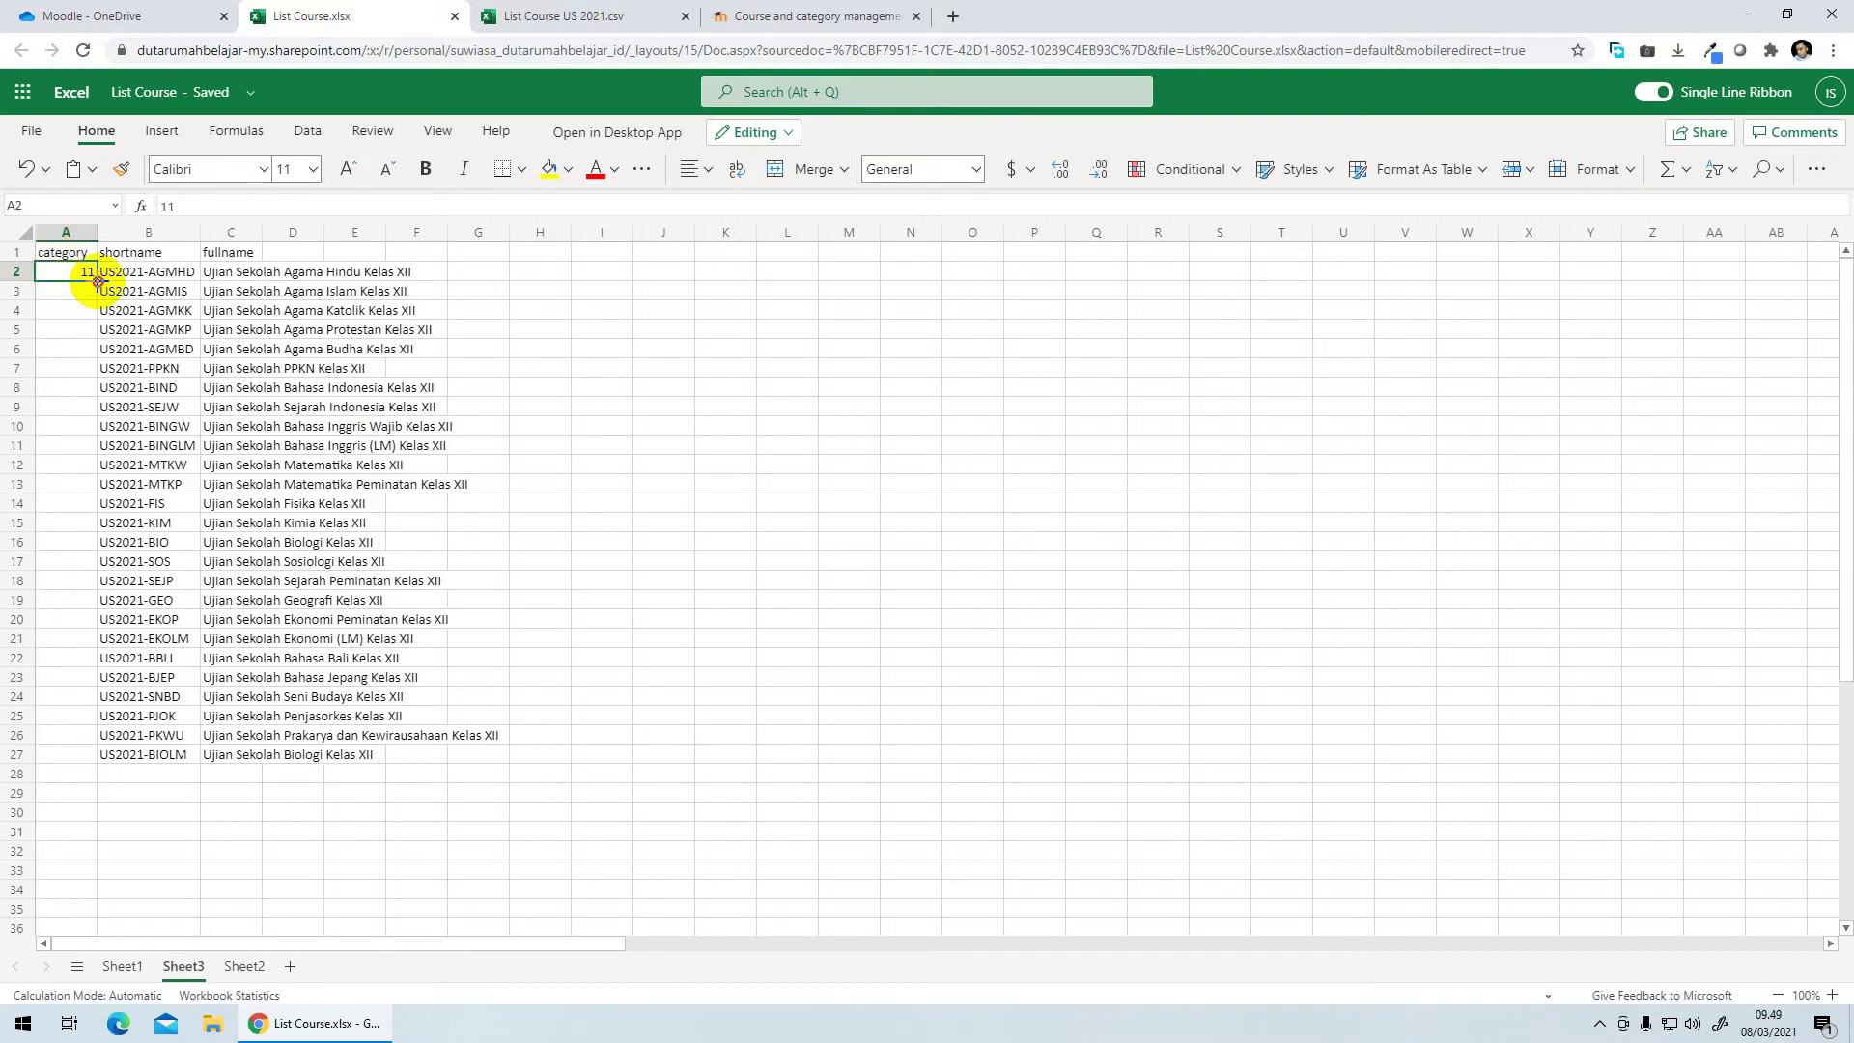
{"action": "mouse_move", "coordinate": [98, 280]}
{"action": "left_mouse_down"}
{"action": "mouse_move", "coordinate": [35, 641]}
{"action": "mouse_move", "coordinate": [74, 759]}
{"action": "left_mouse_up"}
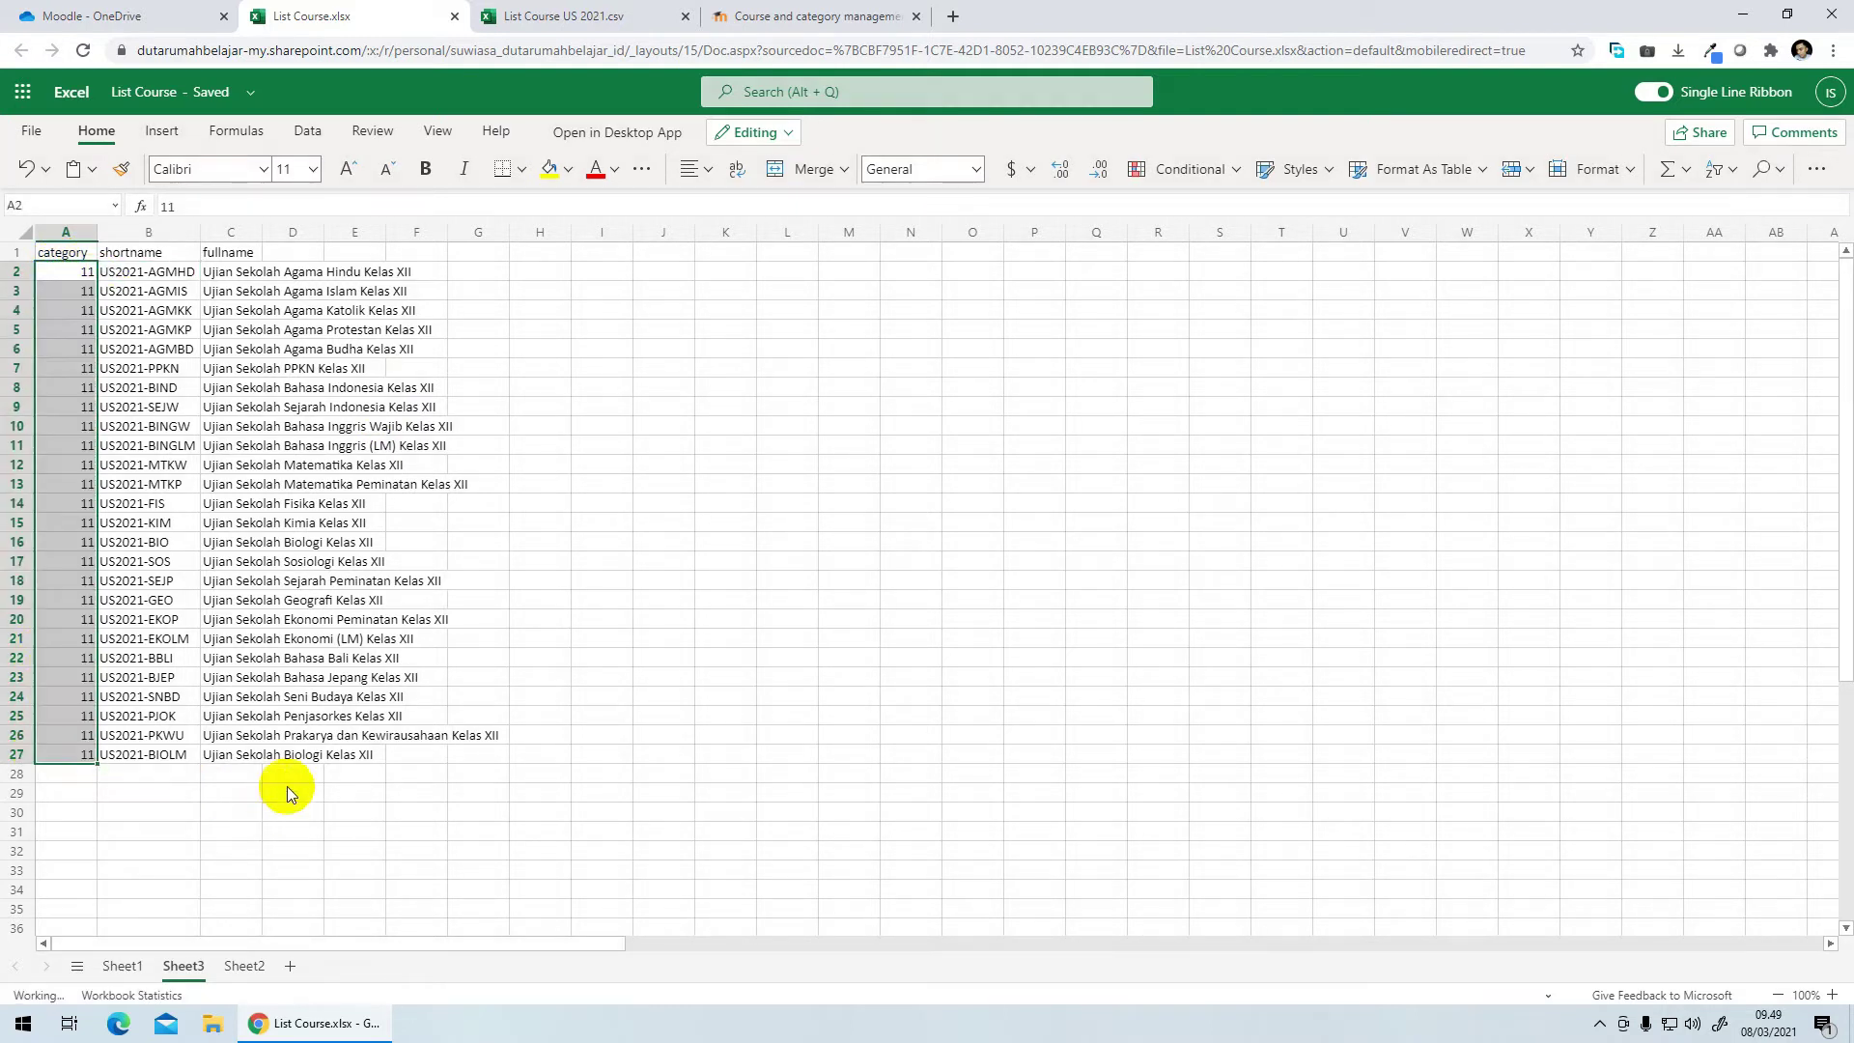
{"action": "left_click", "coordinate": [675, 640]}
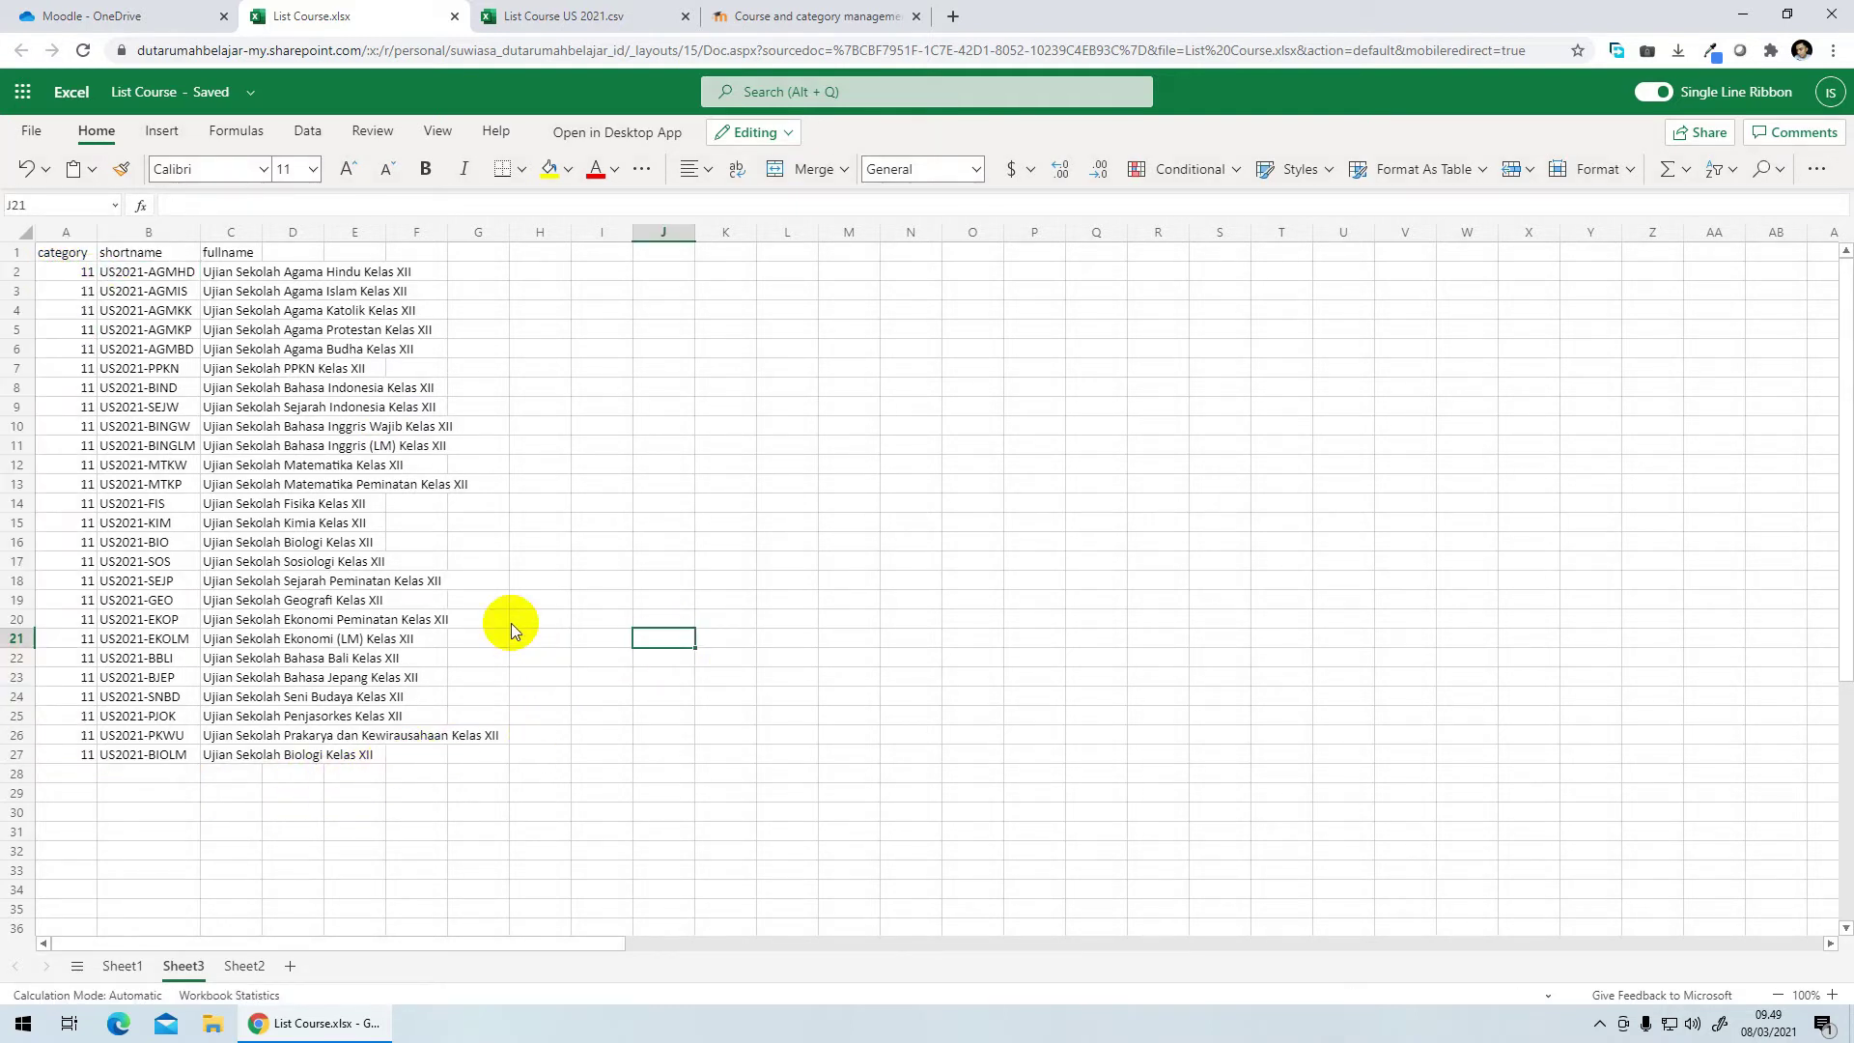
Step: Look through the workbook's Save As options and review the prepared List Course US 2021.csv file
{"action": "left_click", "coordinate": [31, 132]}
{"action": "left_click", "coordinate": [46, 311]}
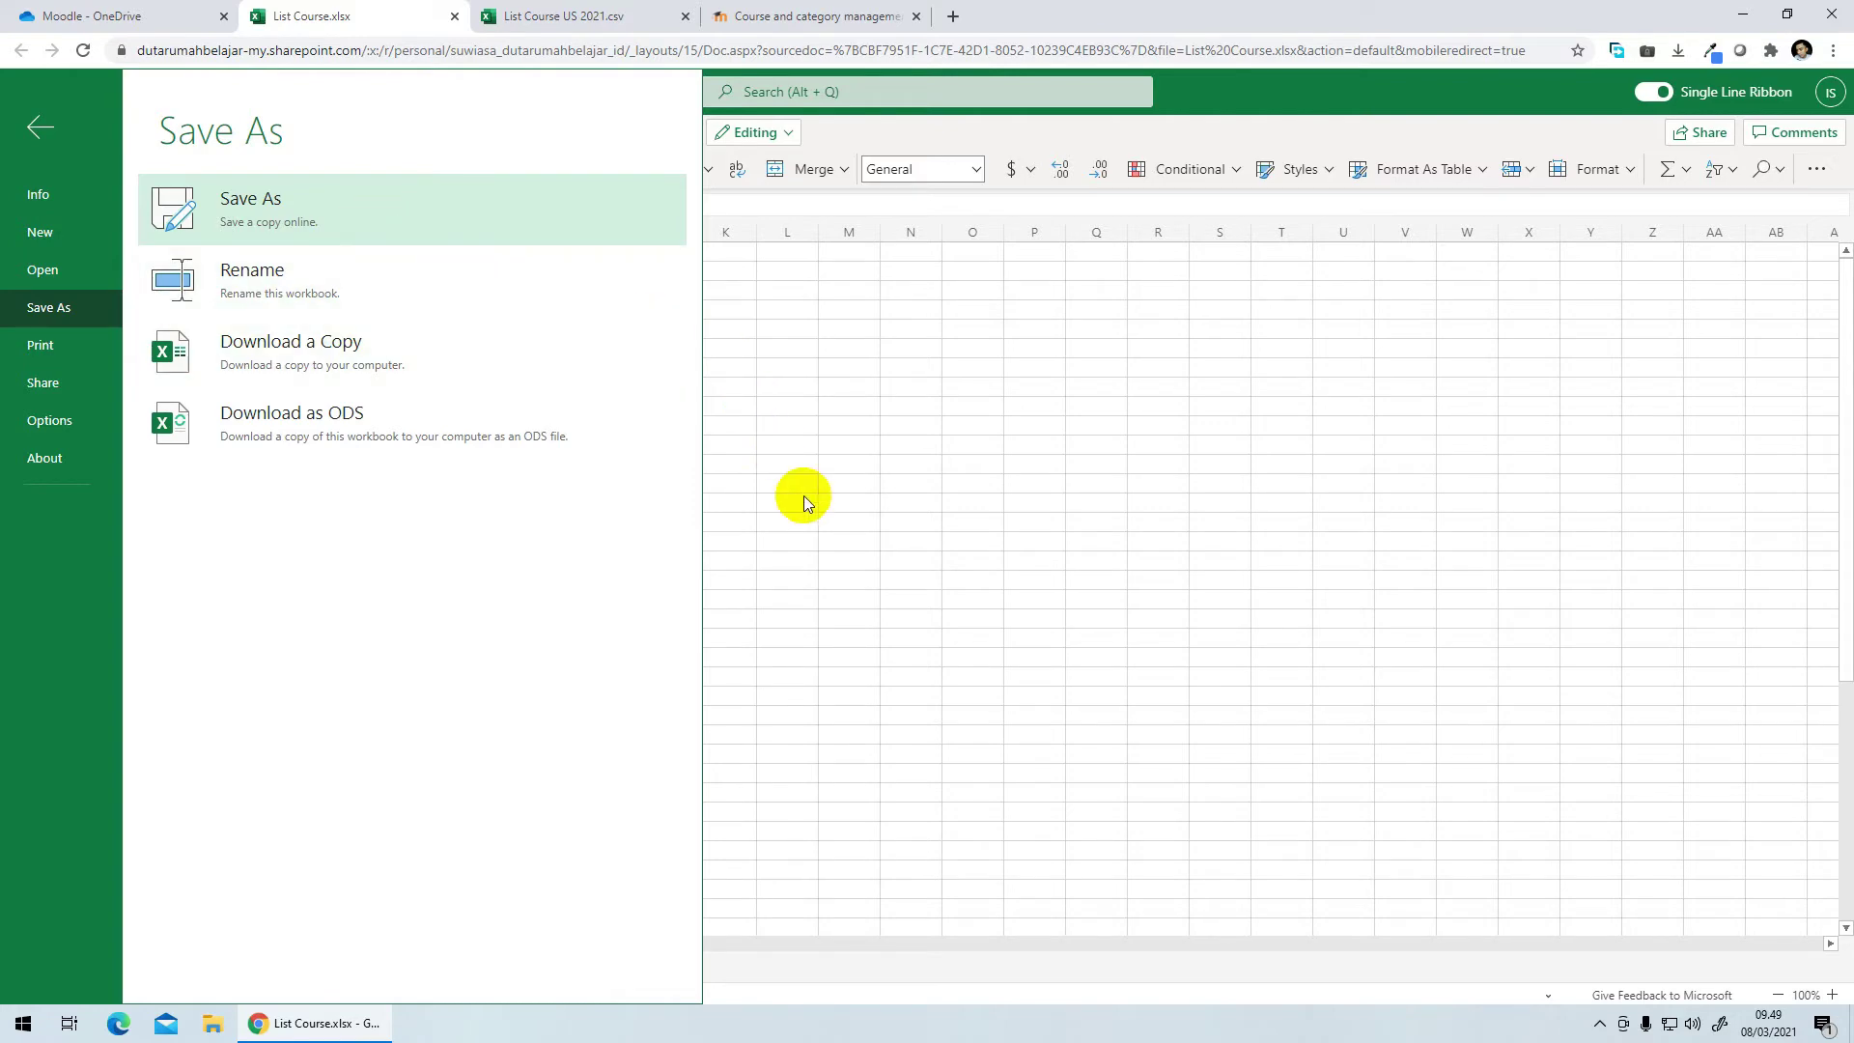
{"action": "left_click", "coordinate": [826, 536]}
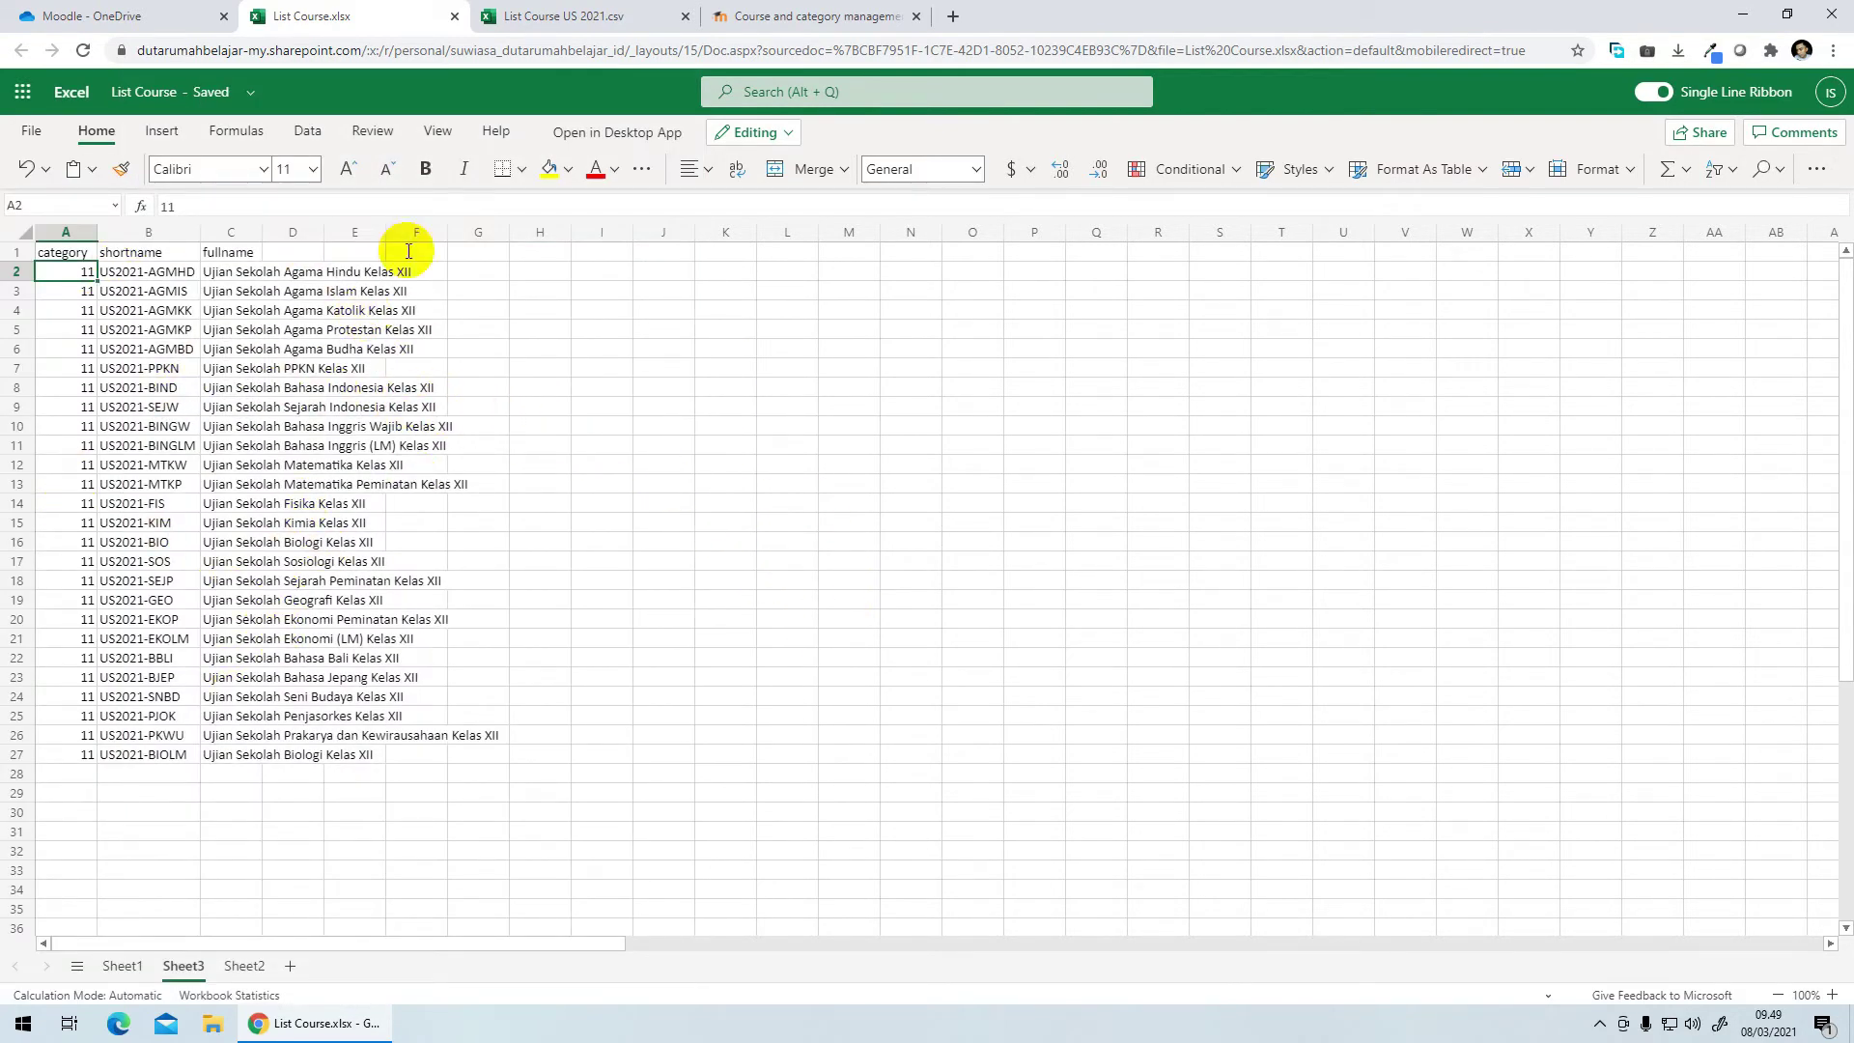
{"action": "left_click", "coordinate": [560, 14]}
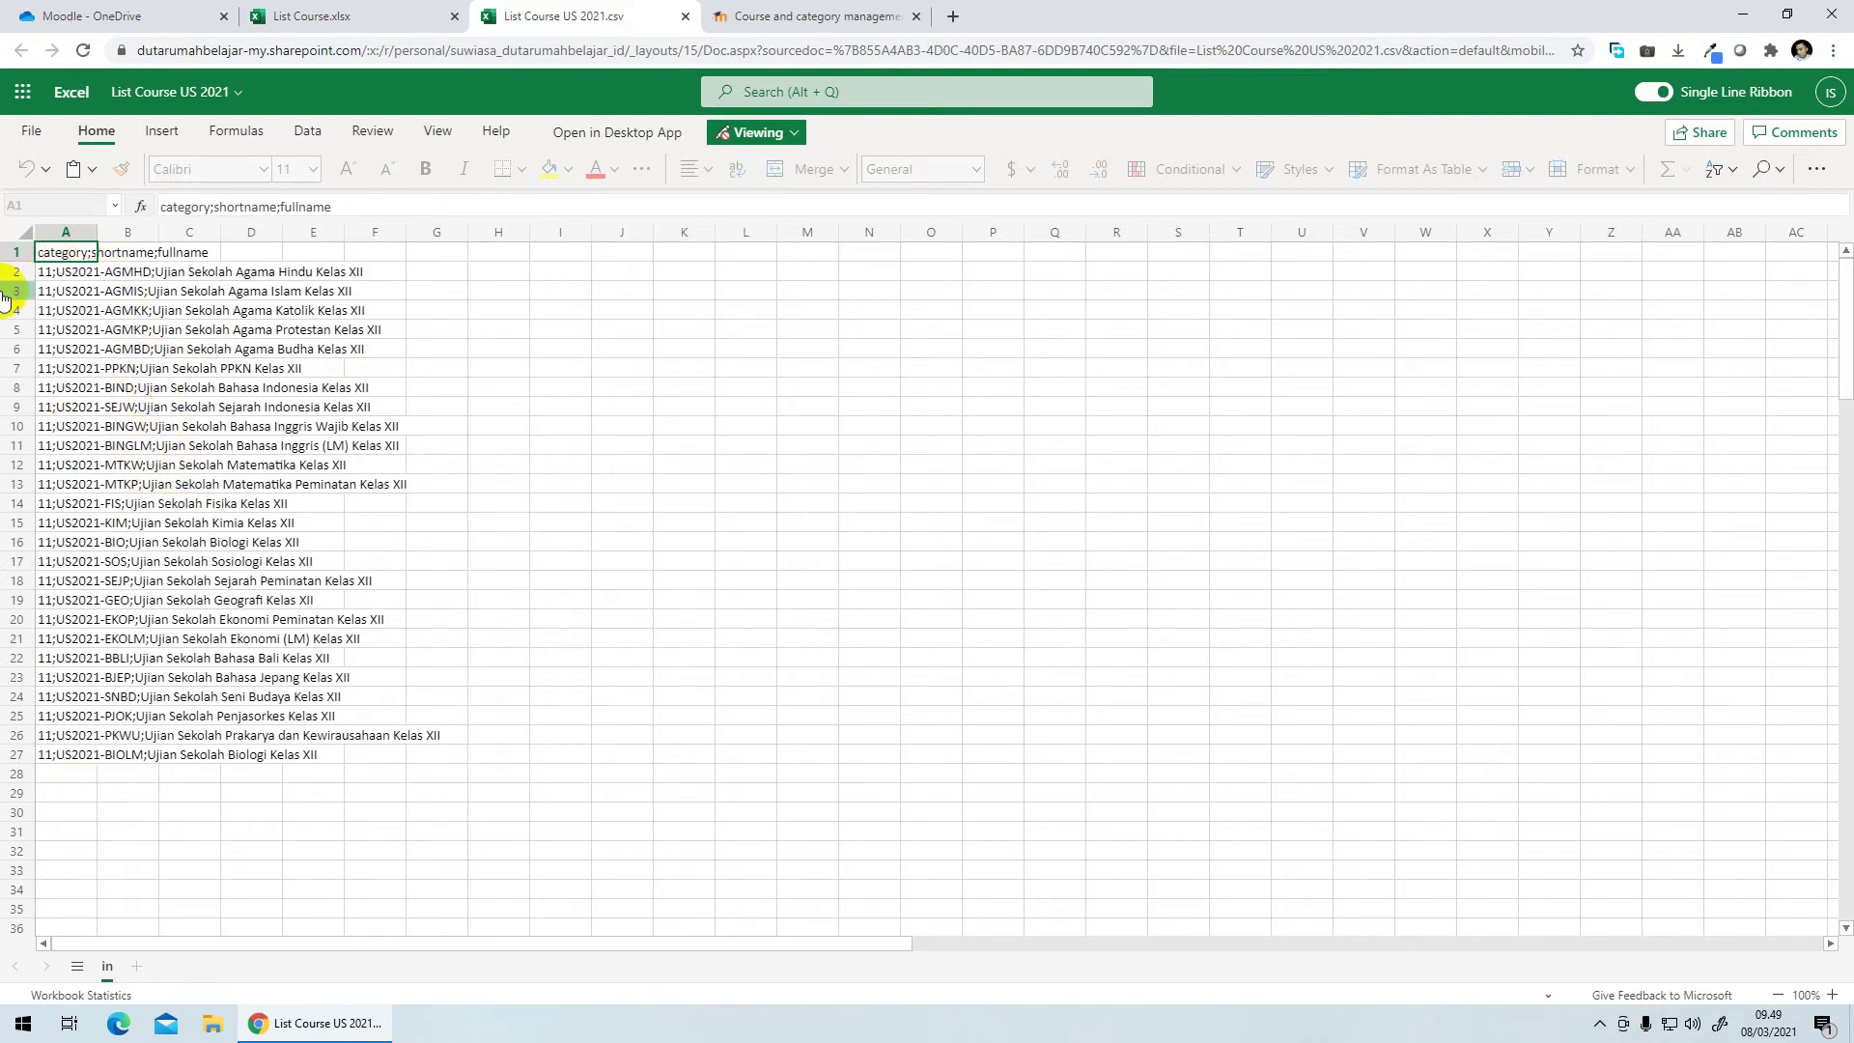
Step: Switch to the Moodle site and open Site administration from the dashboard
{"action": "left_click", "coordinate": [810, 8]}
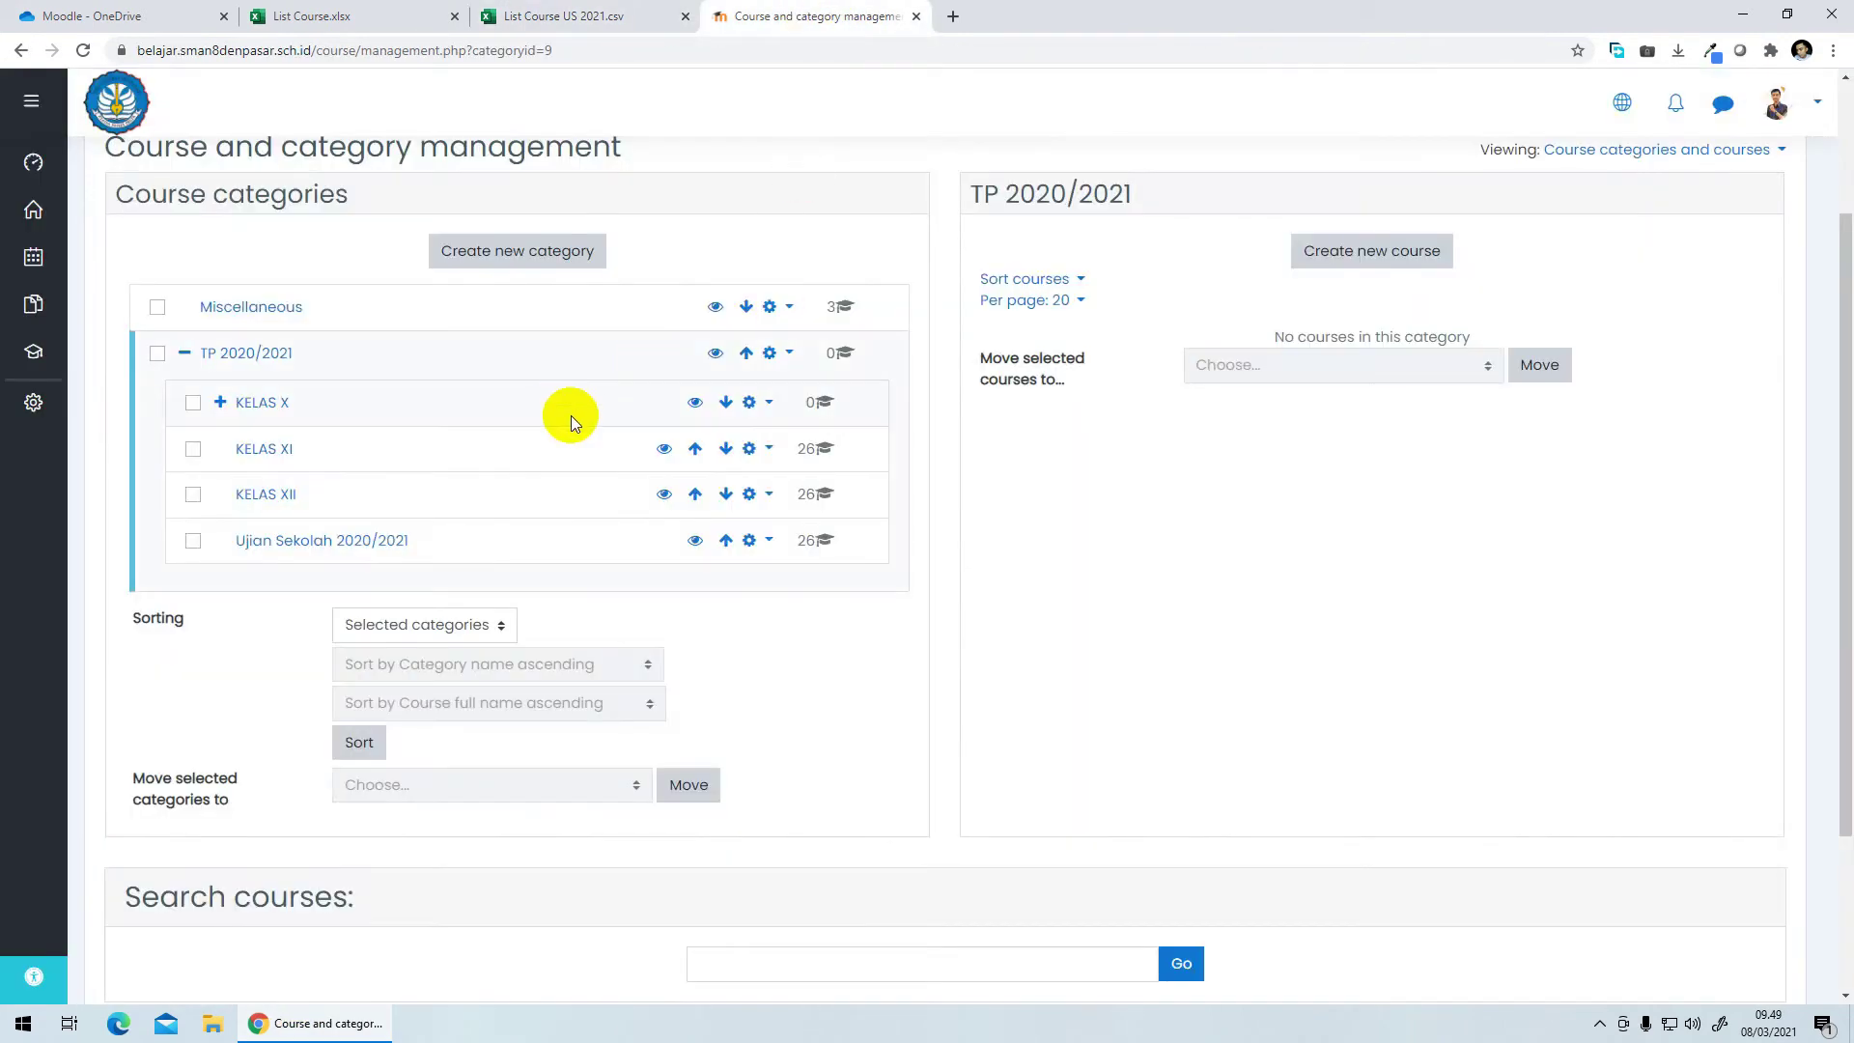
{"action": "scroll", "coordinate": [598, 424], "scroll_direction": "up", "scroll_amount": 2}
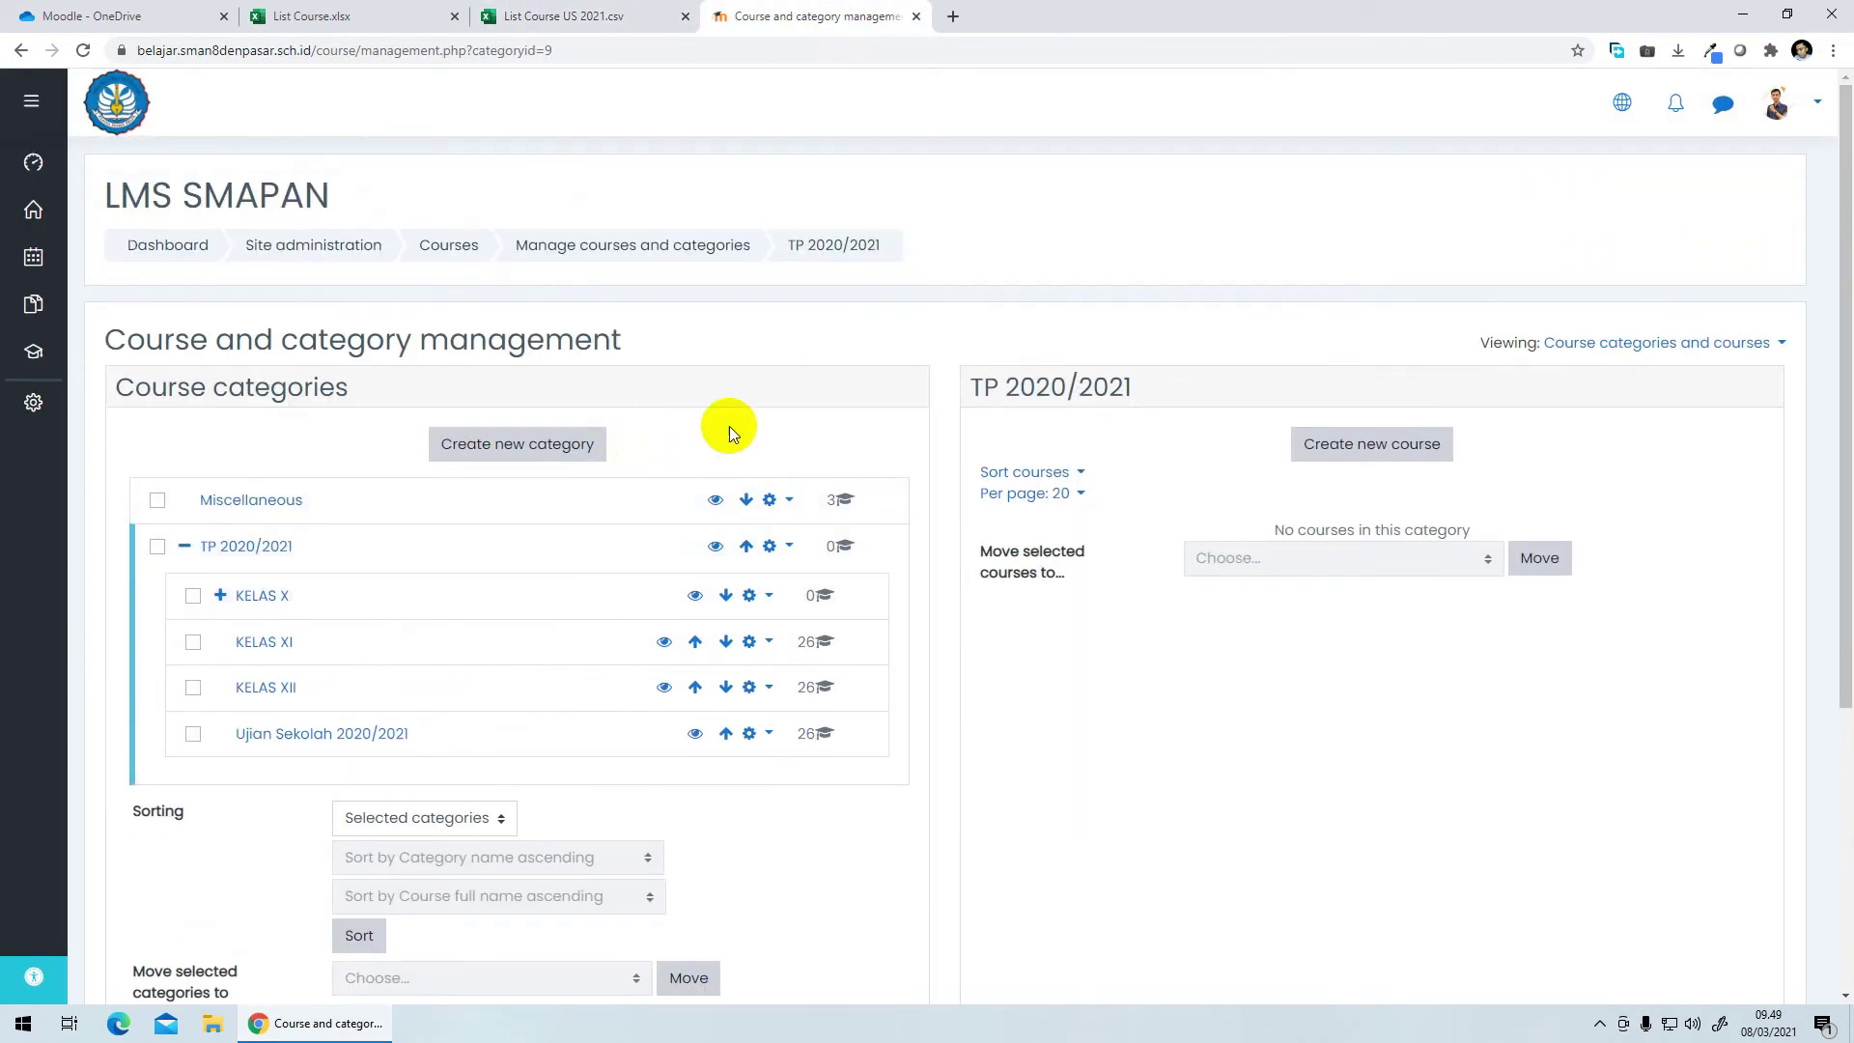
{"action": "left_click", "coordinate": [33, 162]}
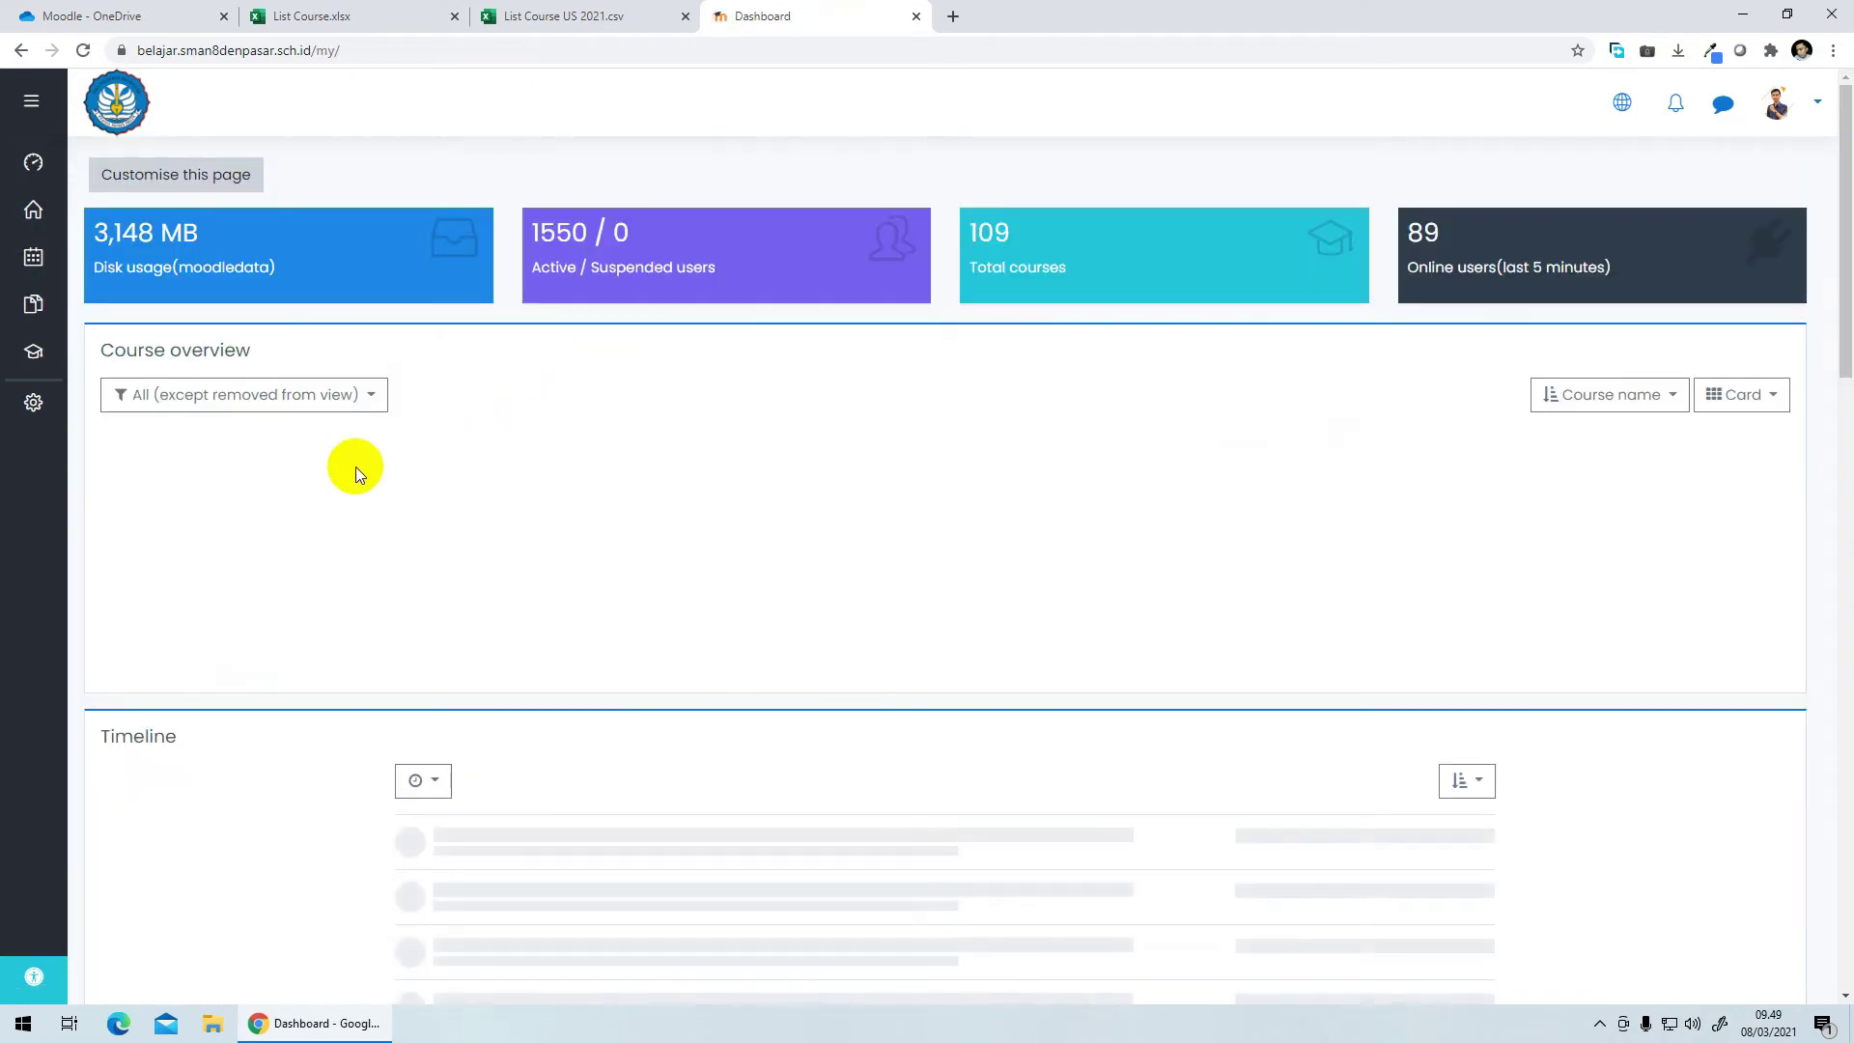
{"action": "left_click", "coordinate": [37, 413]}
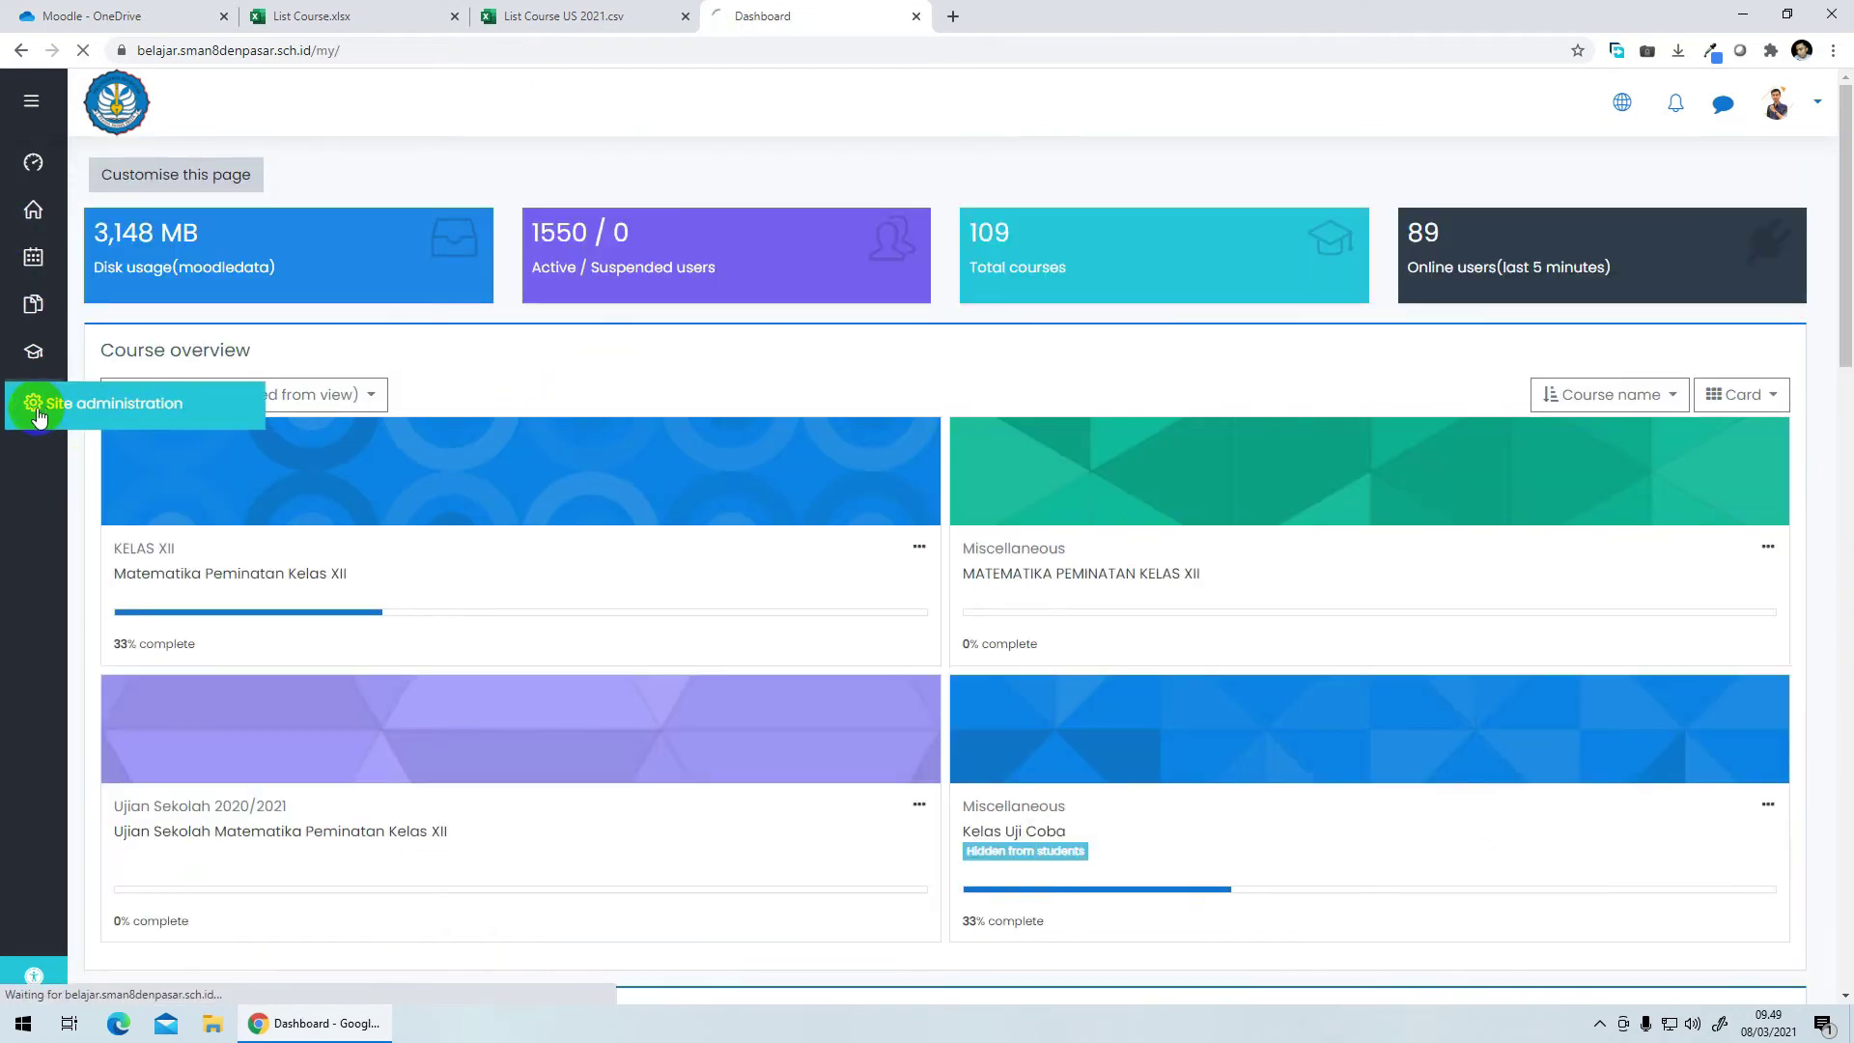
Step: Open the Upload courses page from the Courses section of Site administration
{"action": "left_click", "coordinate": [402, 473]}
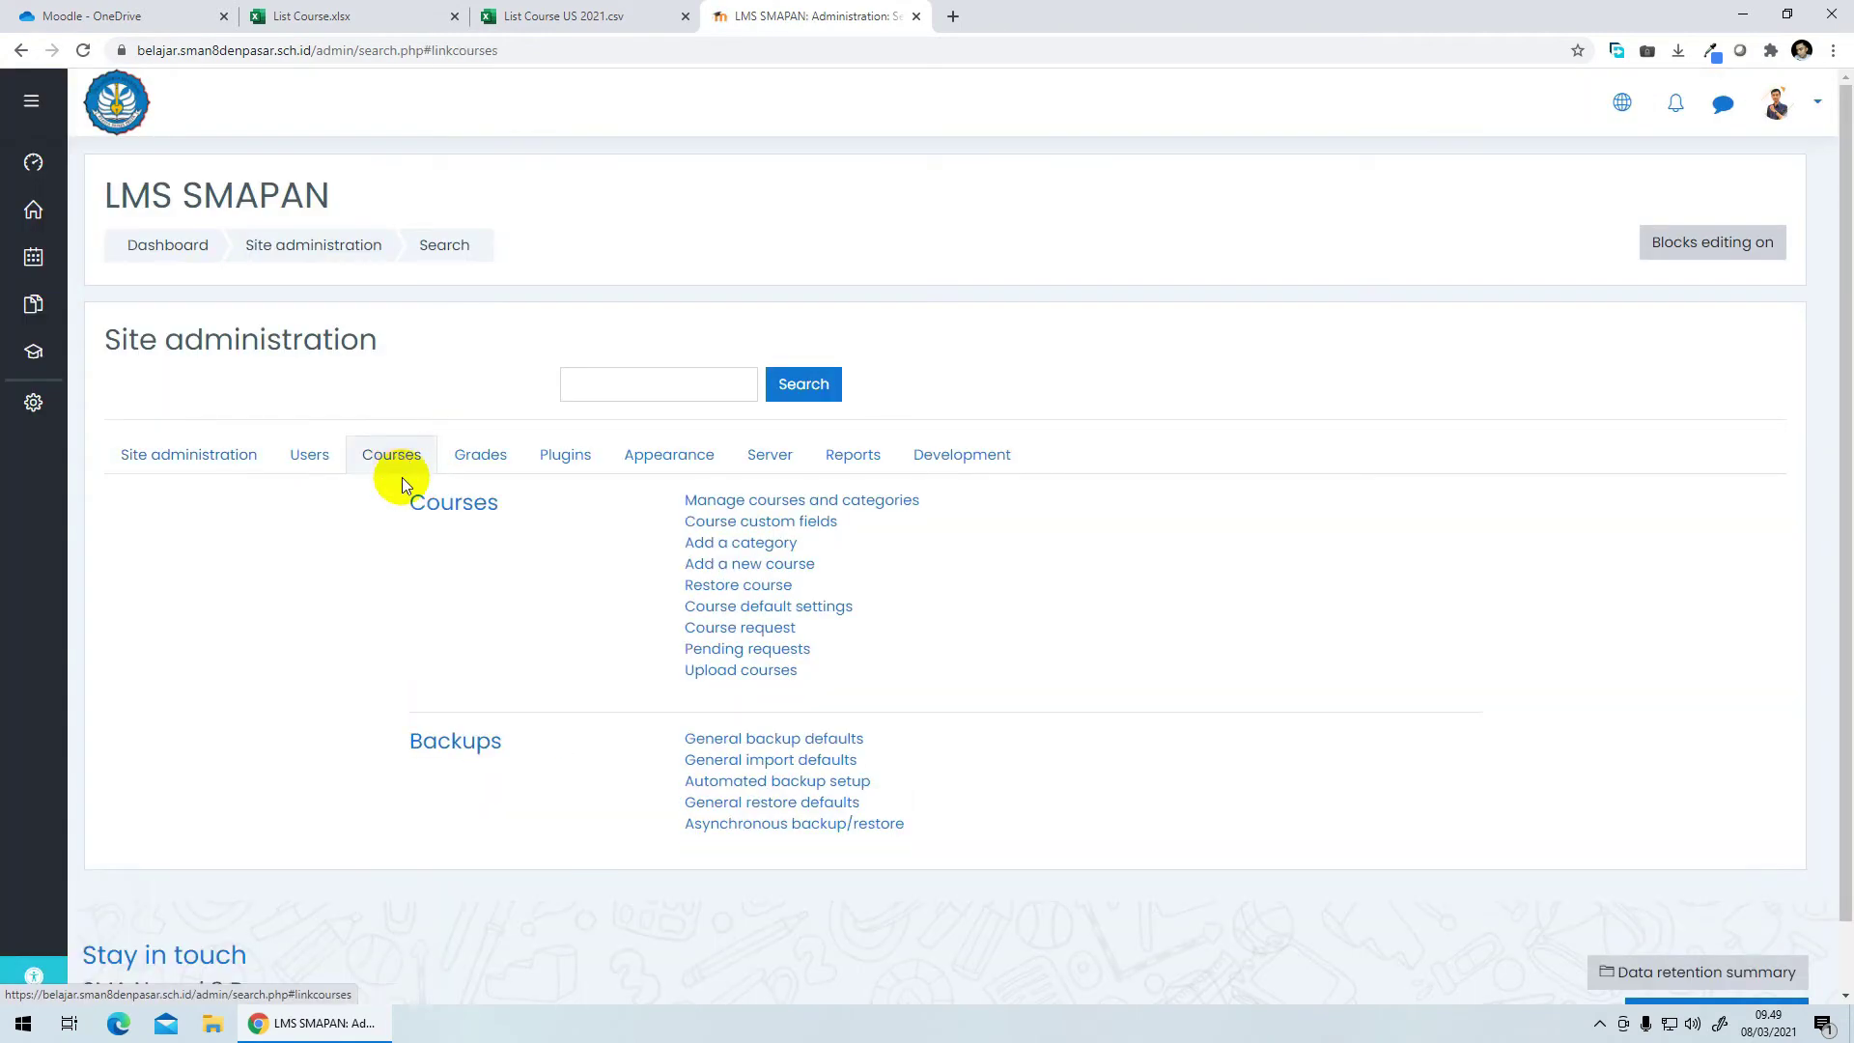
{"action": "scroll", "coordinate": [415, 487], "scroll_direction": "down", "scroll_amount": 1}
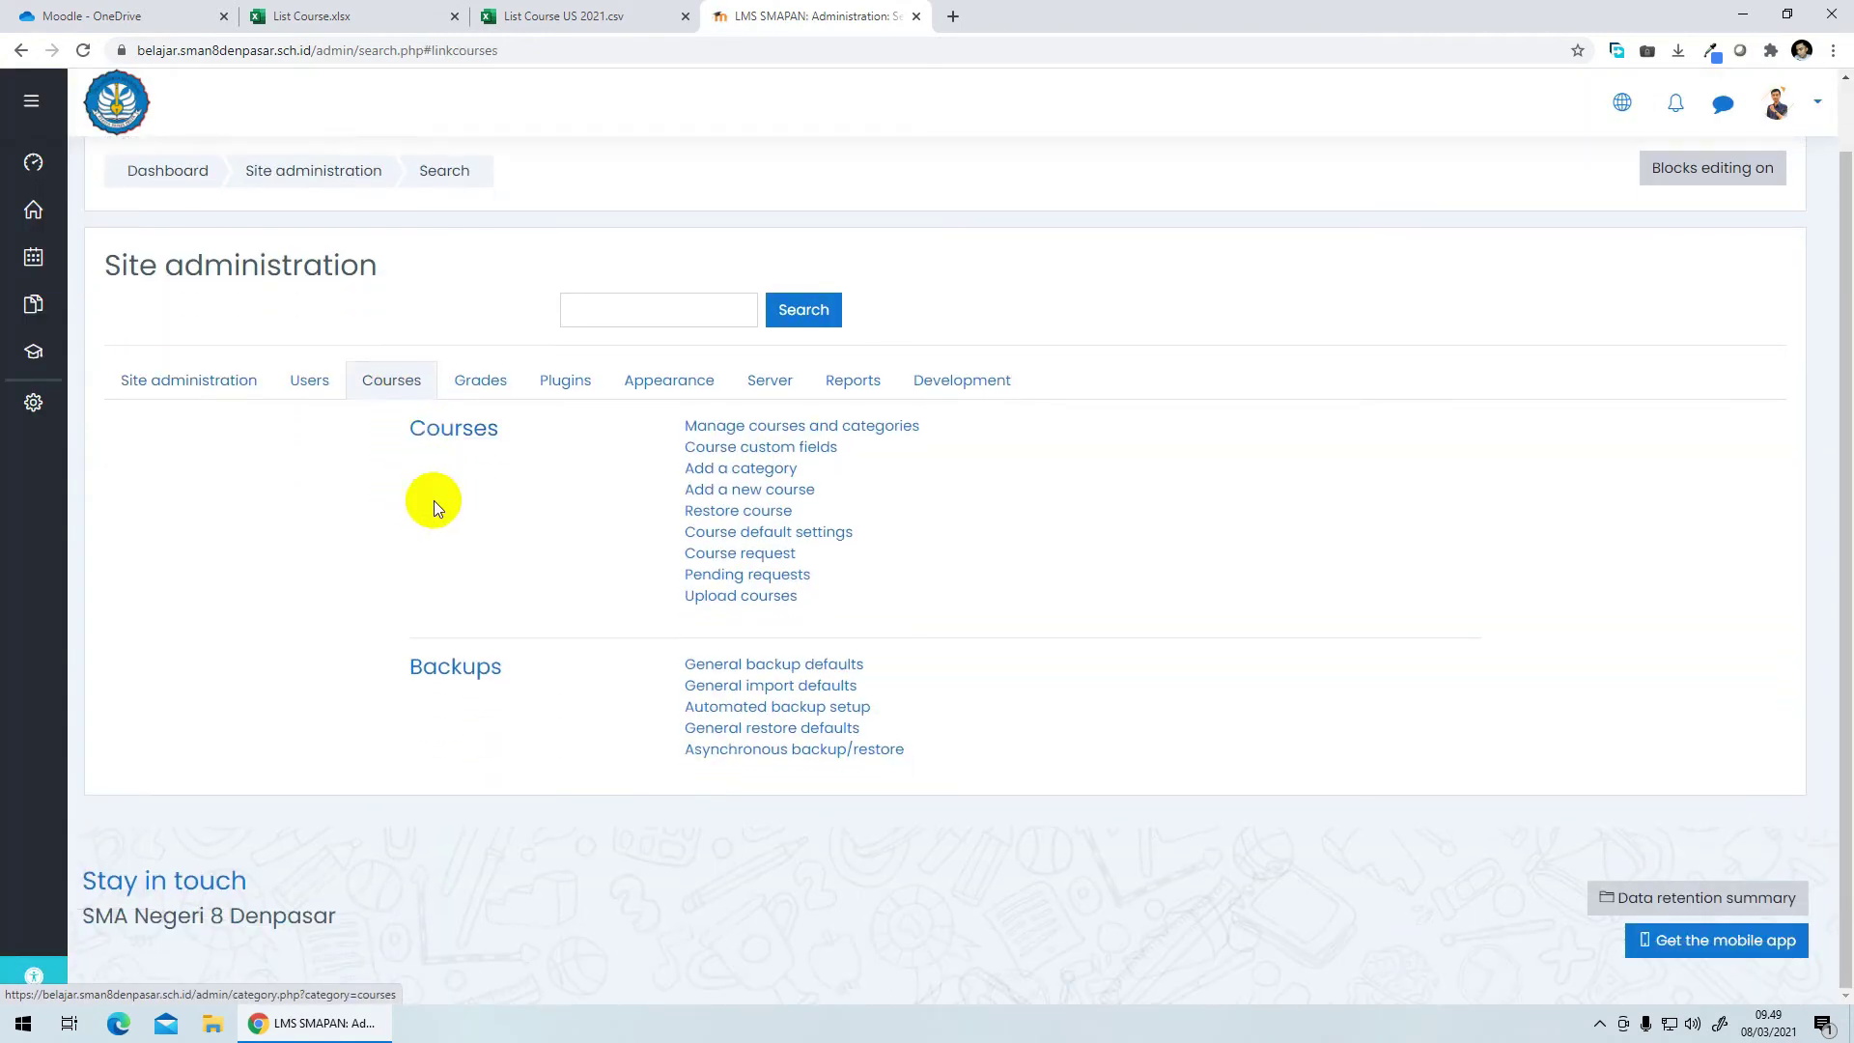
{"action": "left_click", "coordinate": [740, 599]}
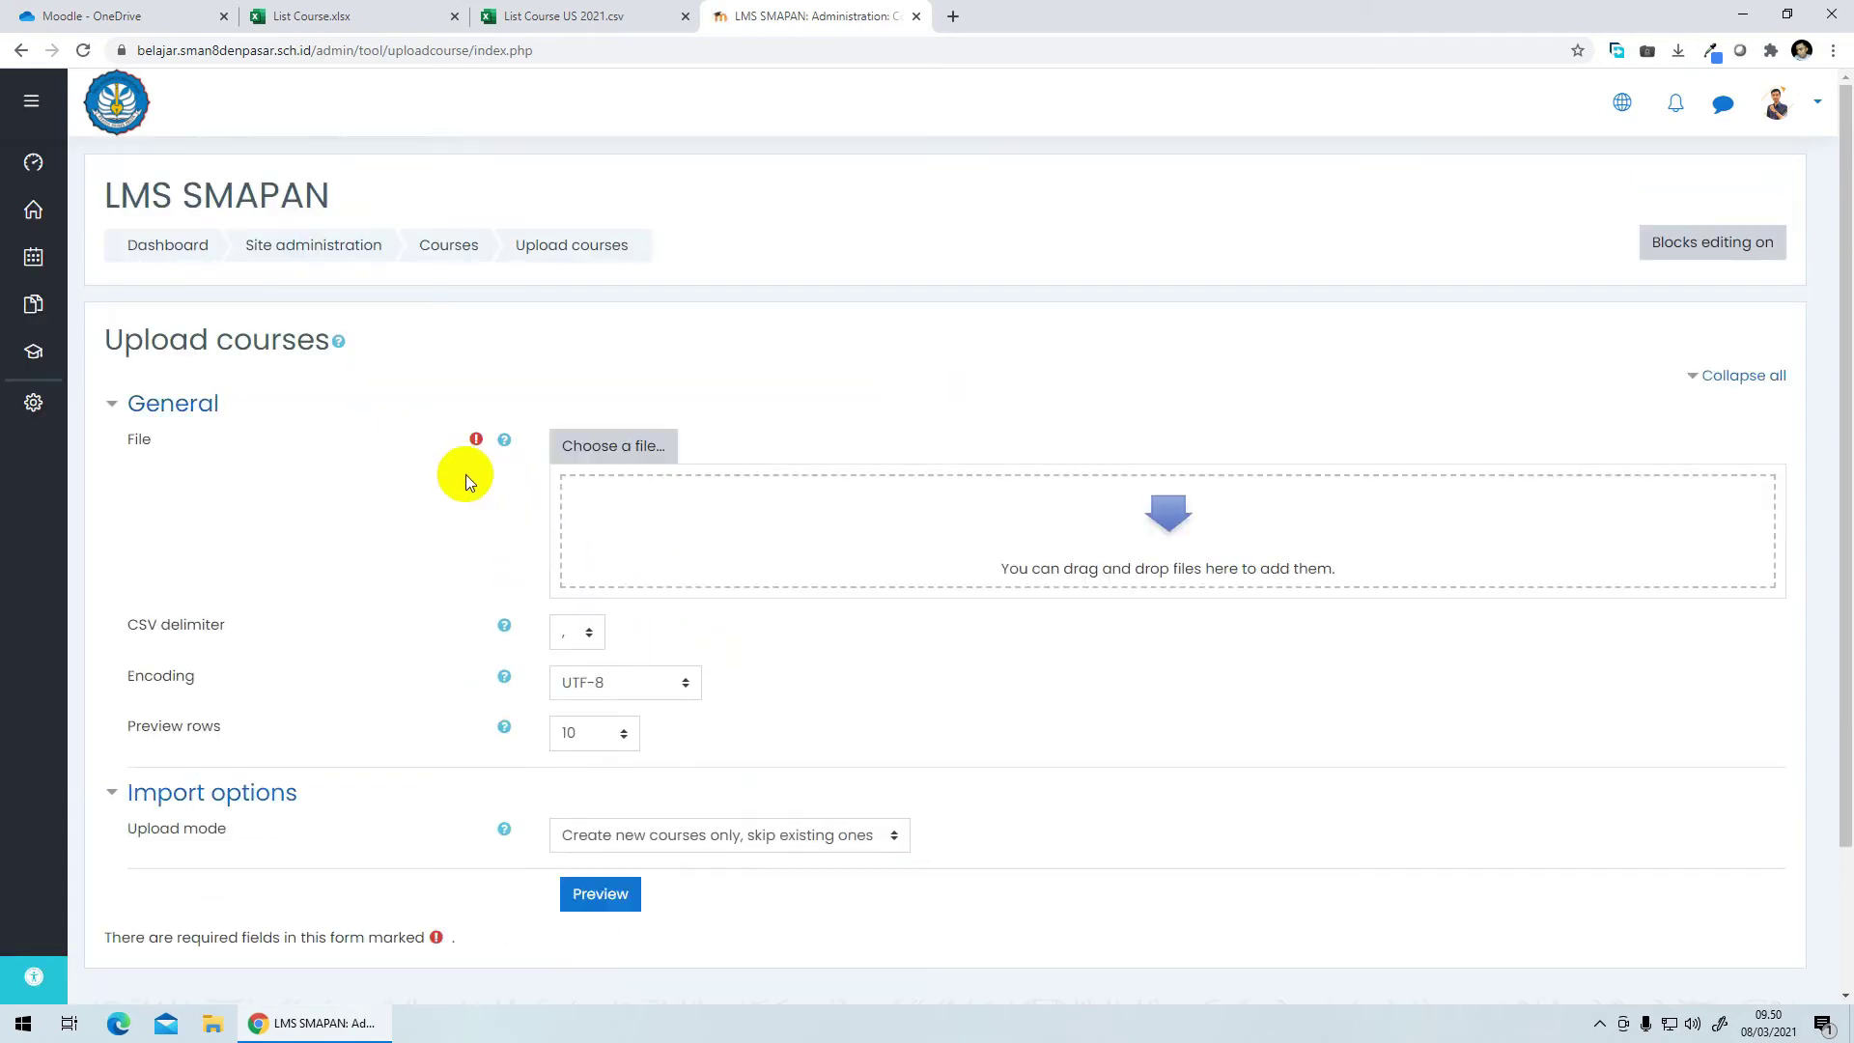
{"action": "scroll", "coordinate": [459, 474], "scroll_direction": "down", "scroll_amount": 1}
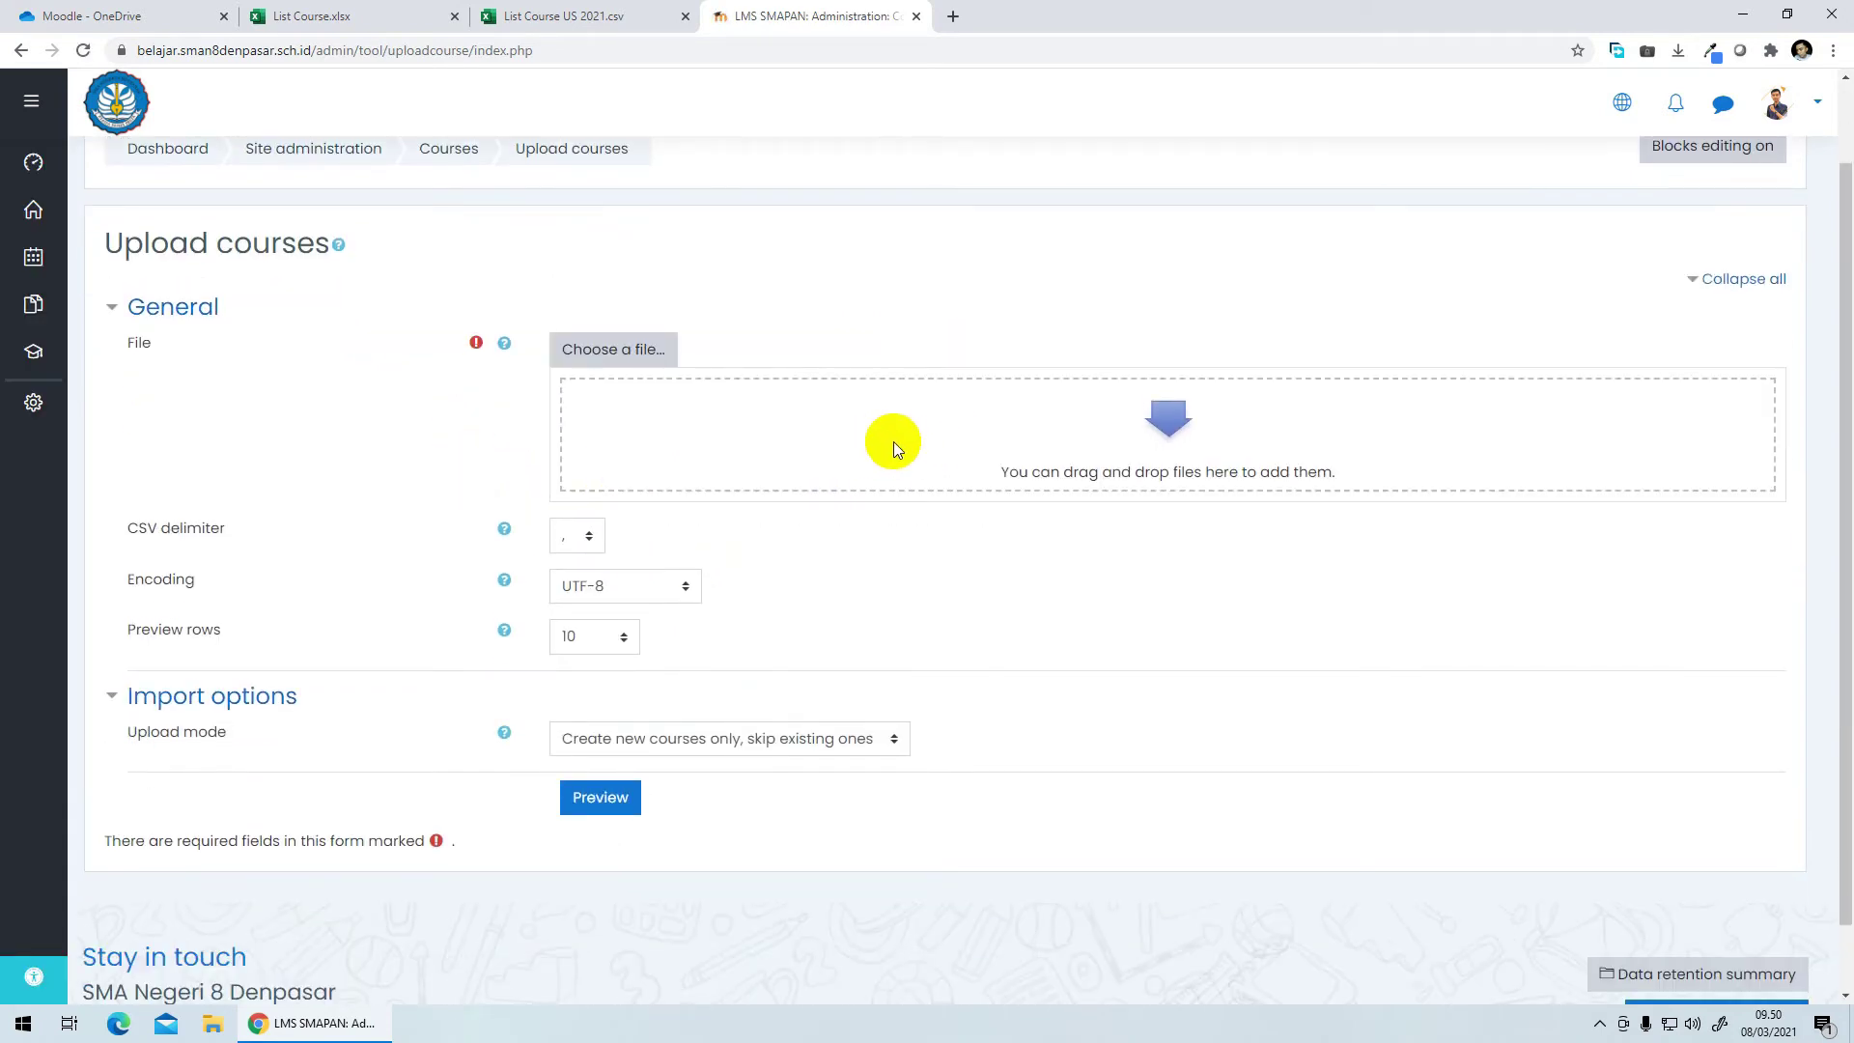
Step: Switch to the OneDrive Moodle folder and download List Course US 2021.csv
{"action": "left_click", "coordinate": [560, 17]}
{"action": "left_click", "coordinate": [19, 134]}
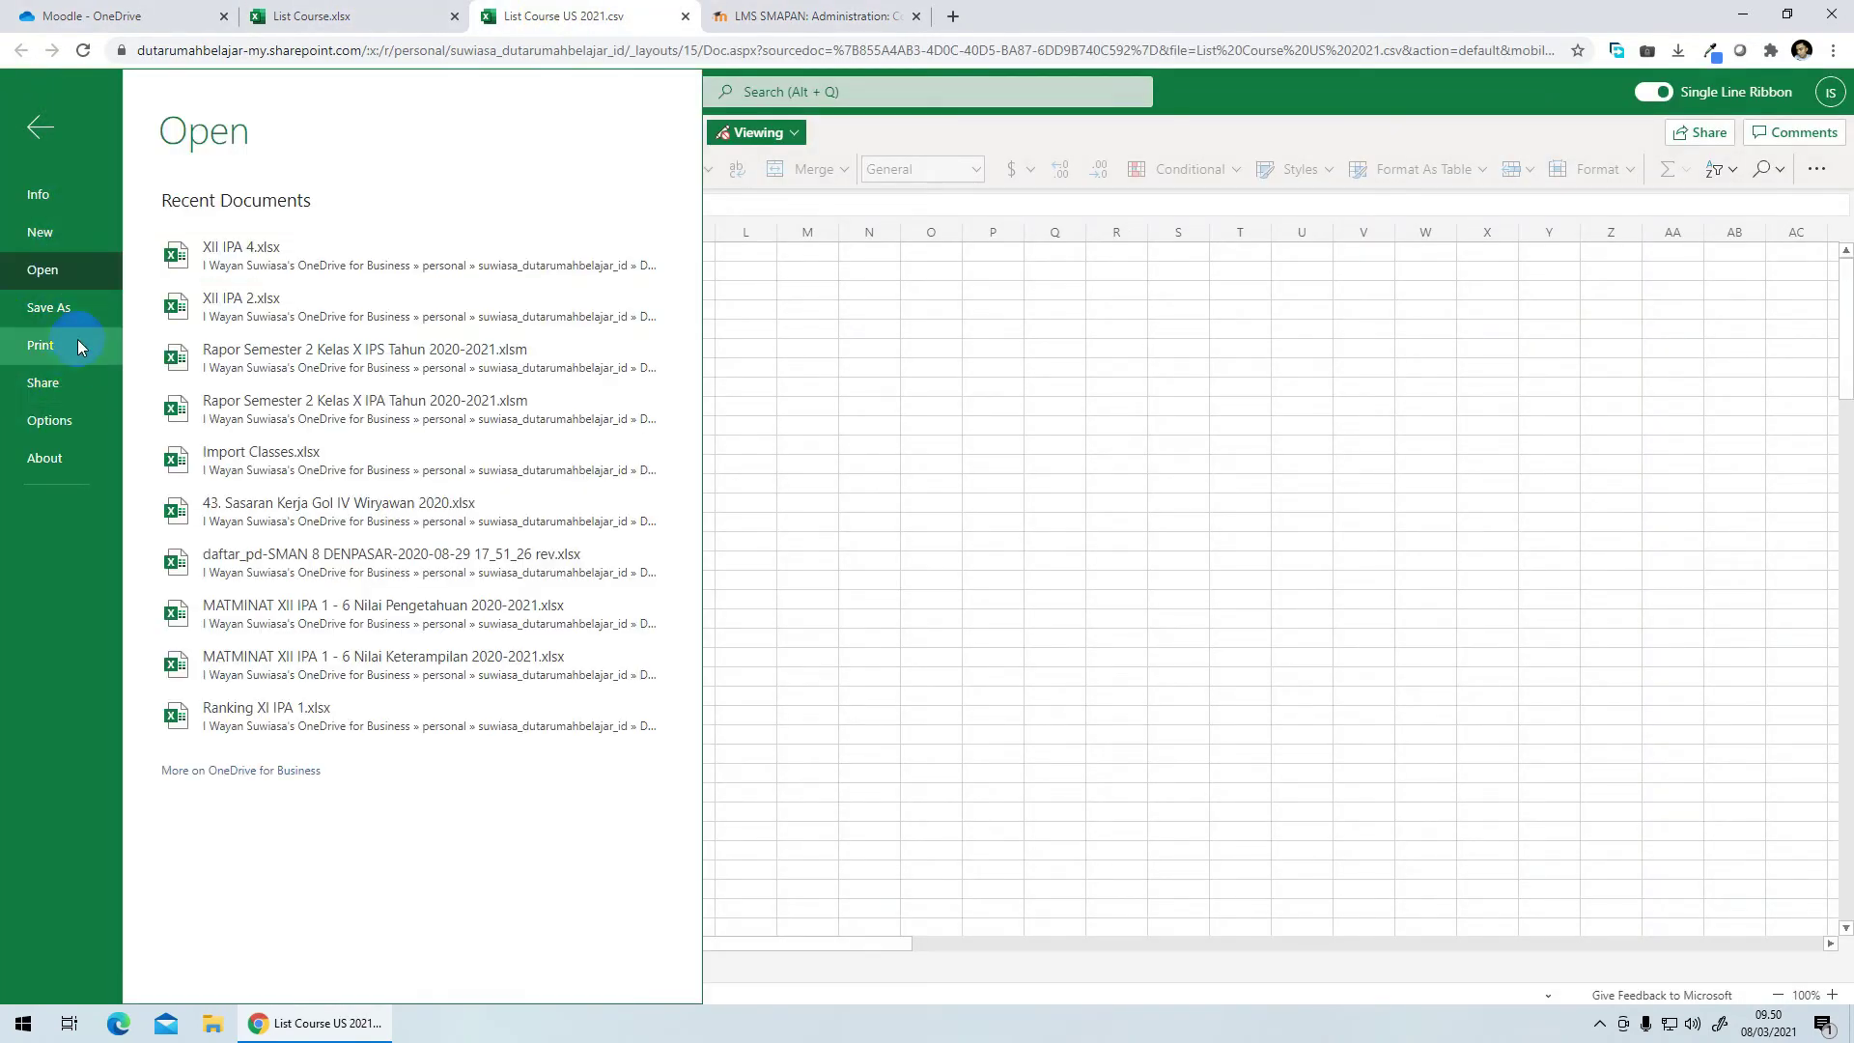
{"action": "left_click", "coordinate": [134, 17]}
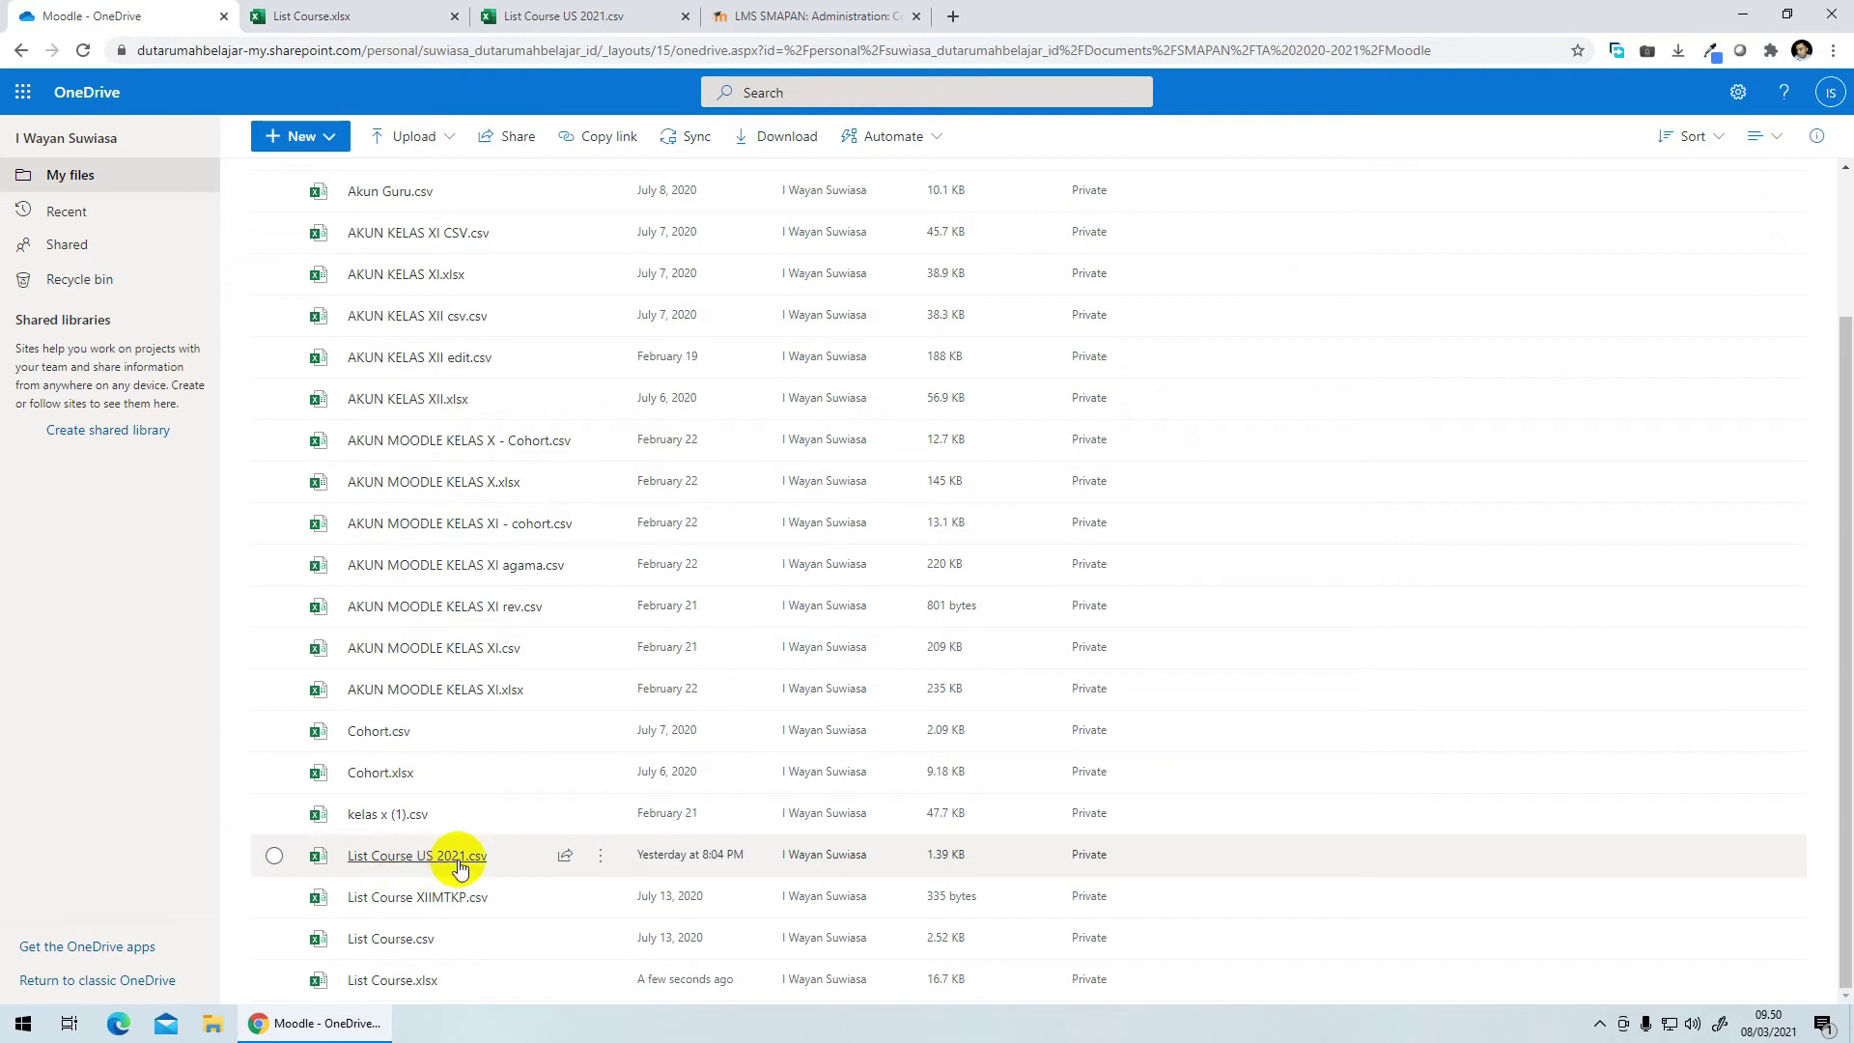
{"action": "left_click", "coordinate": [277, 856]}
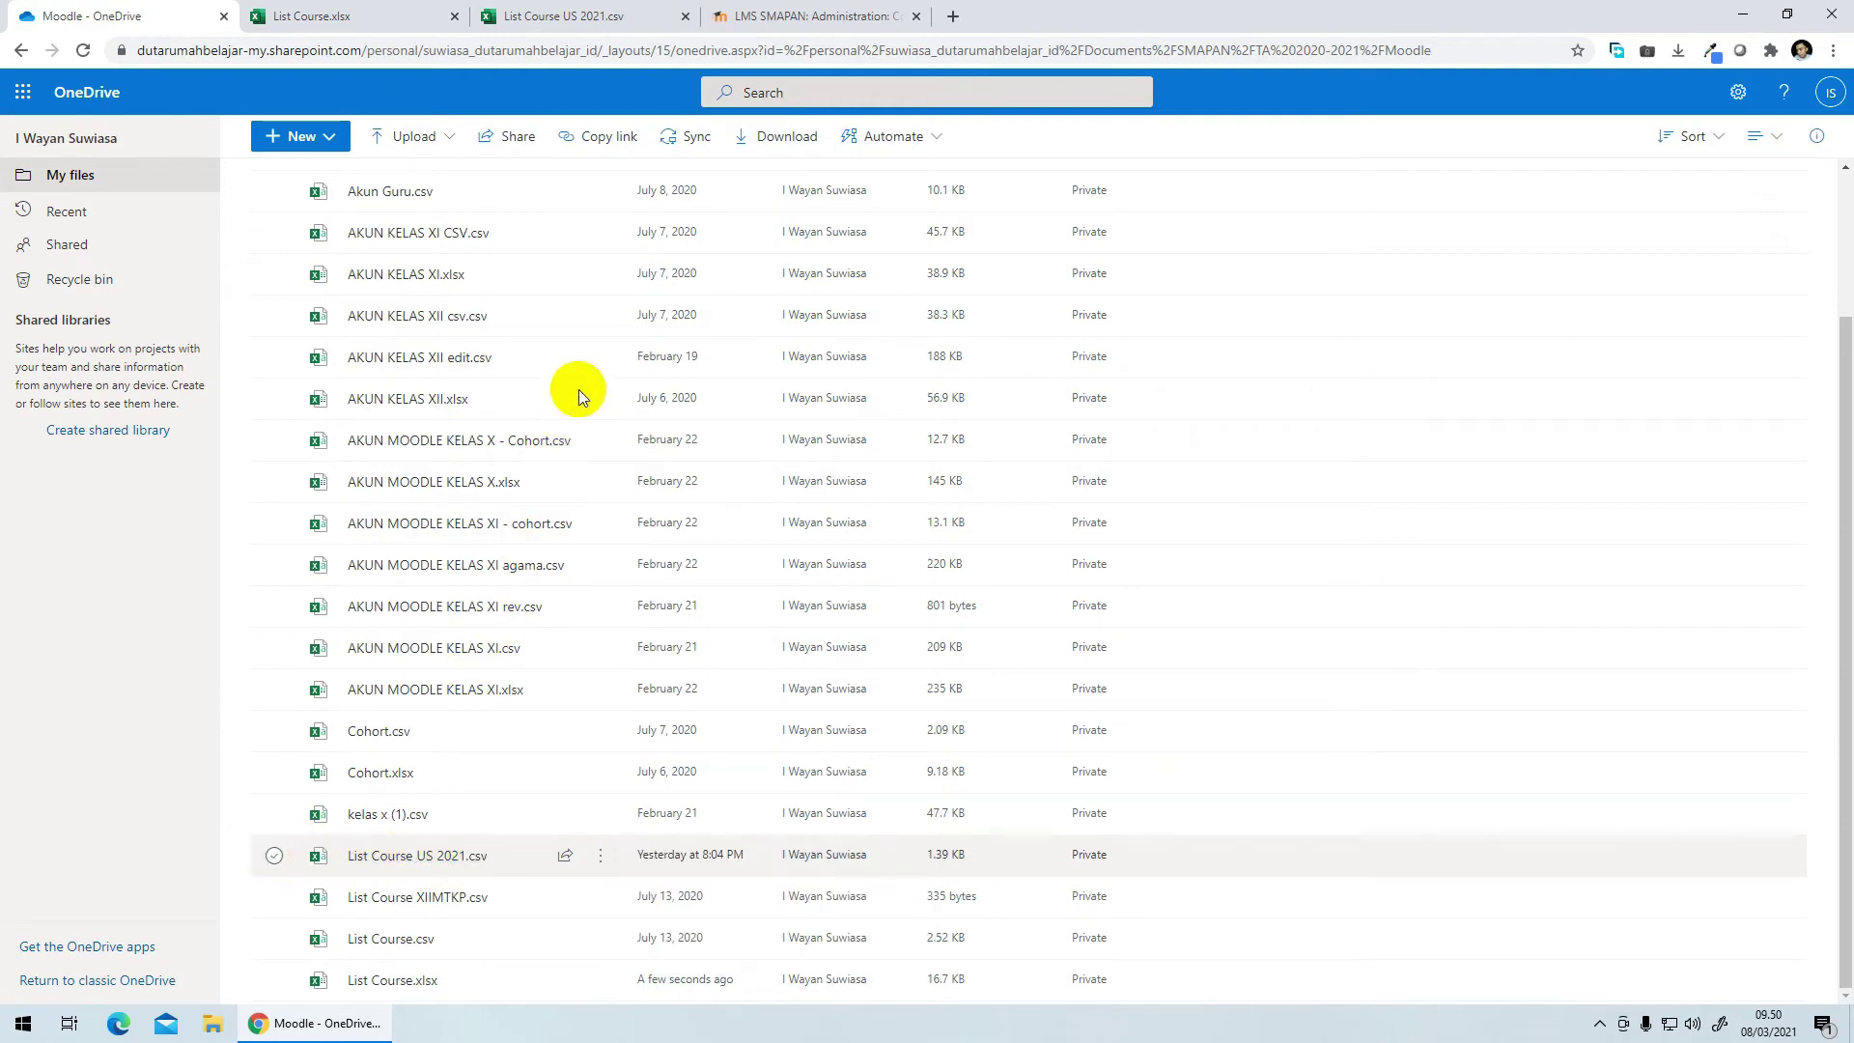
{"action": "left_click", "coordinate": [709, 137]}
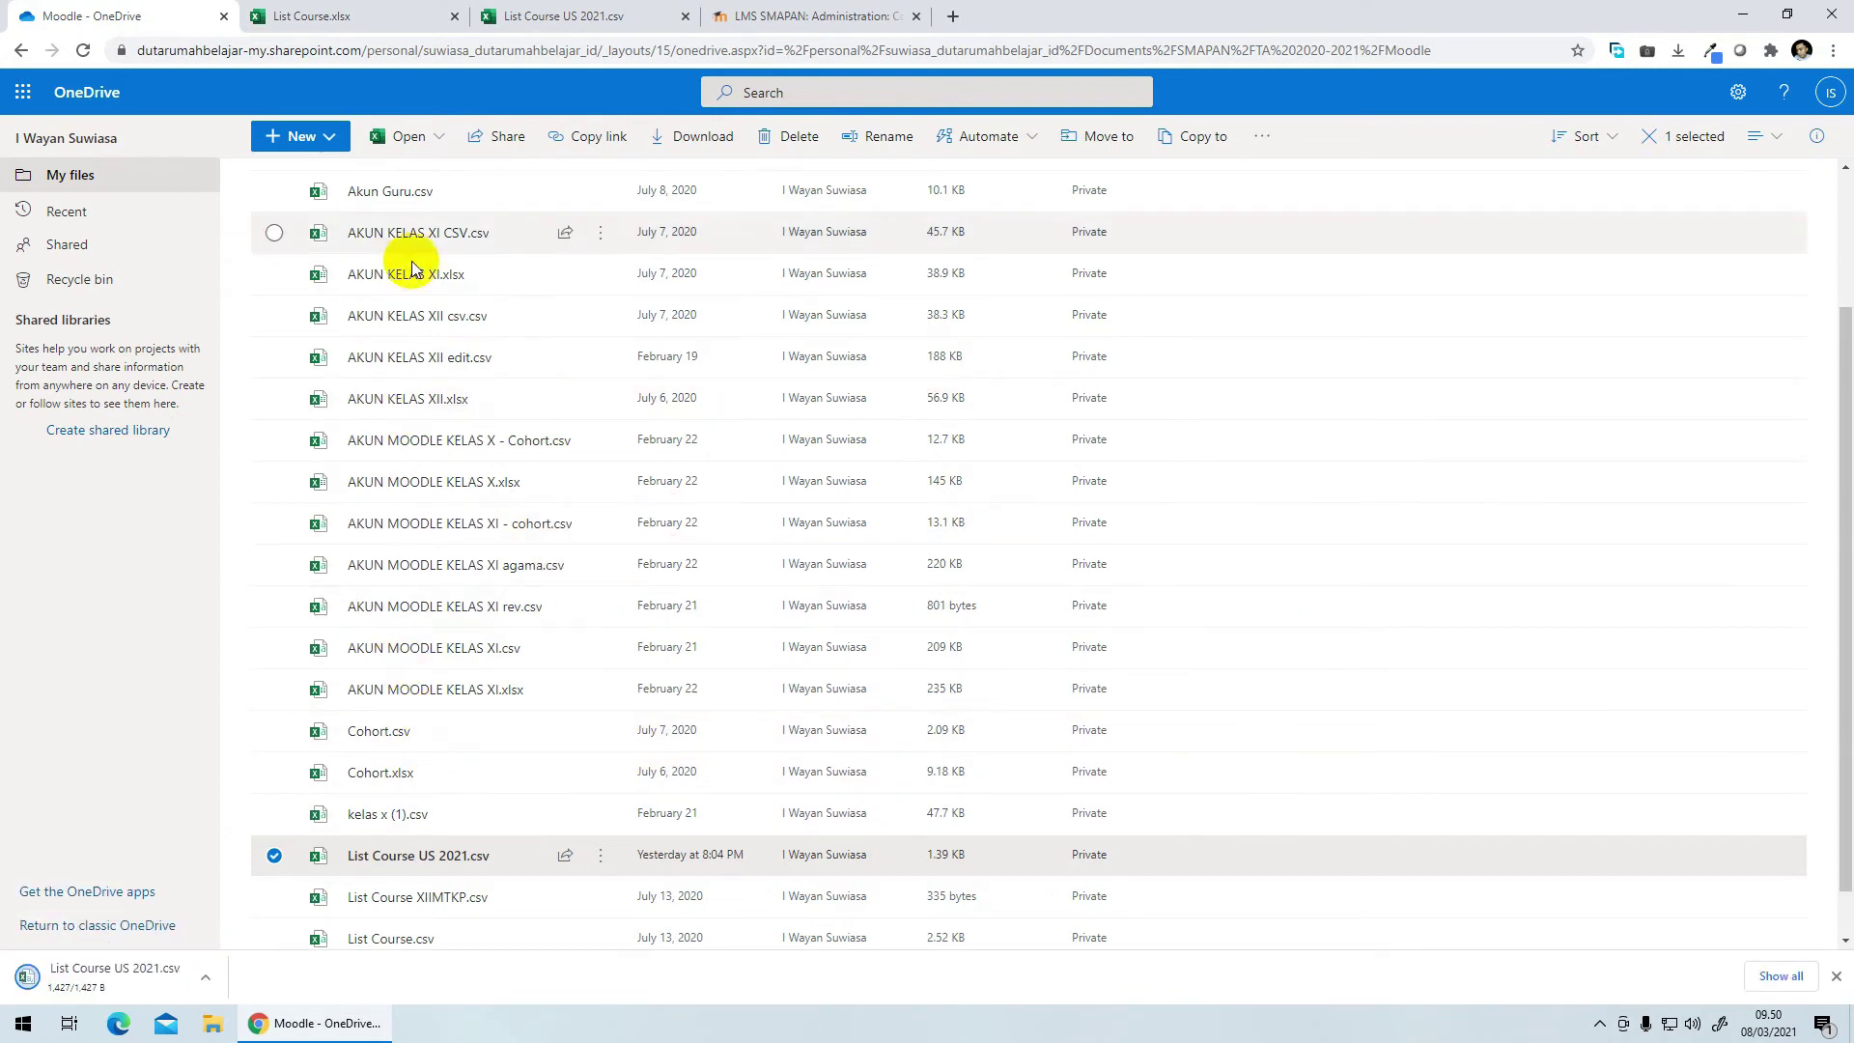
Step: Return to the Moodle upload form, add the downloaded List Course US 2021.csv as its file and dismiss the received-file notification
{"action": "left_click", "coordinate": [772, 17]}
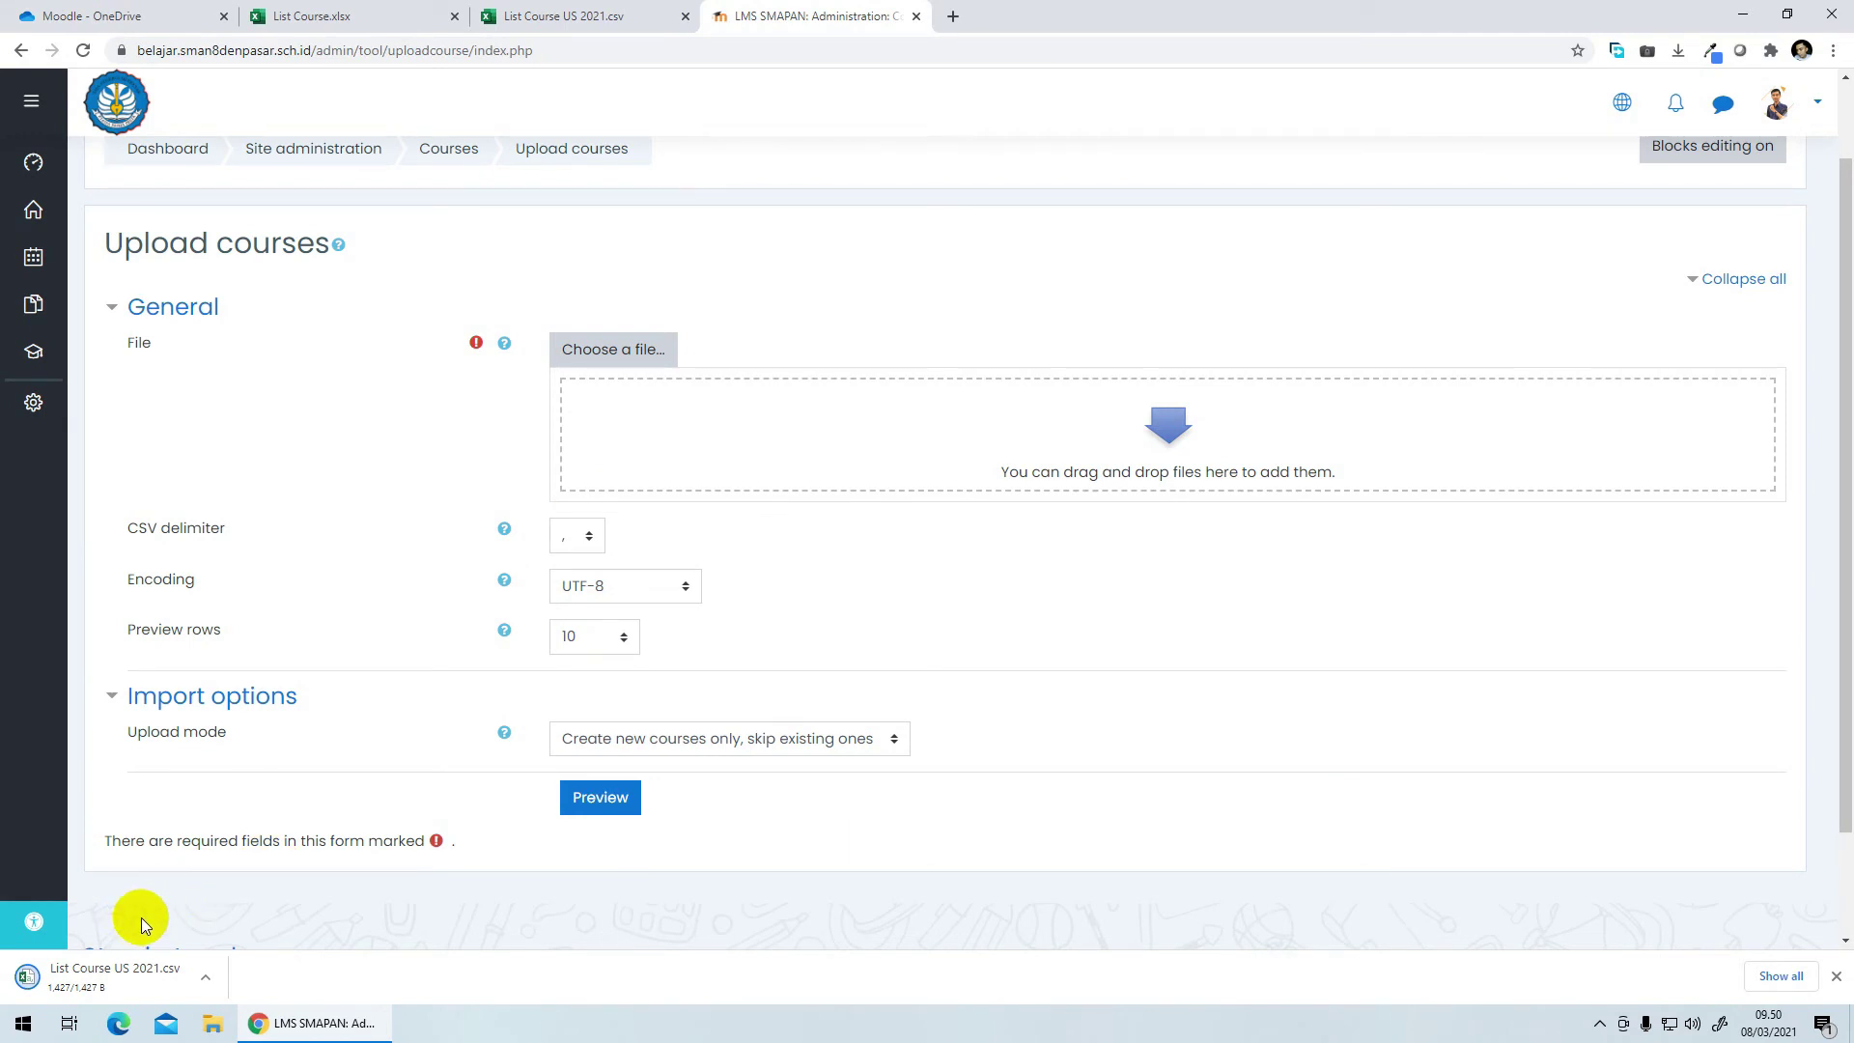
{"action": "left_click_drag", "start_coordinate": [87, 975], "coordinate": [860, 450]}
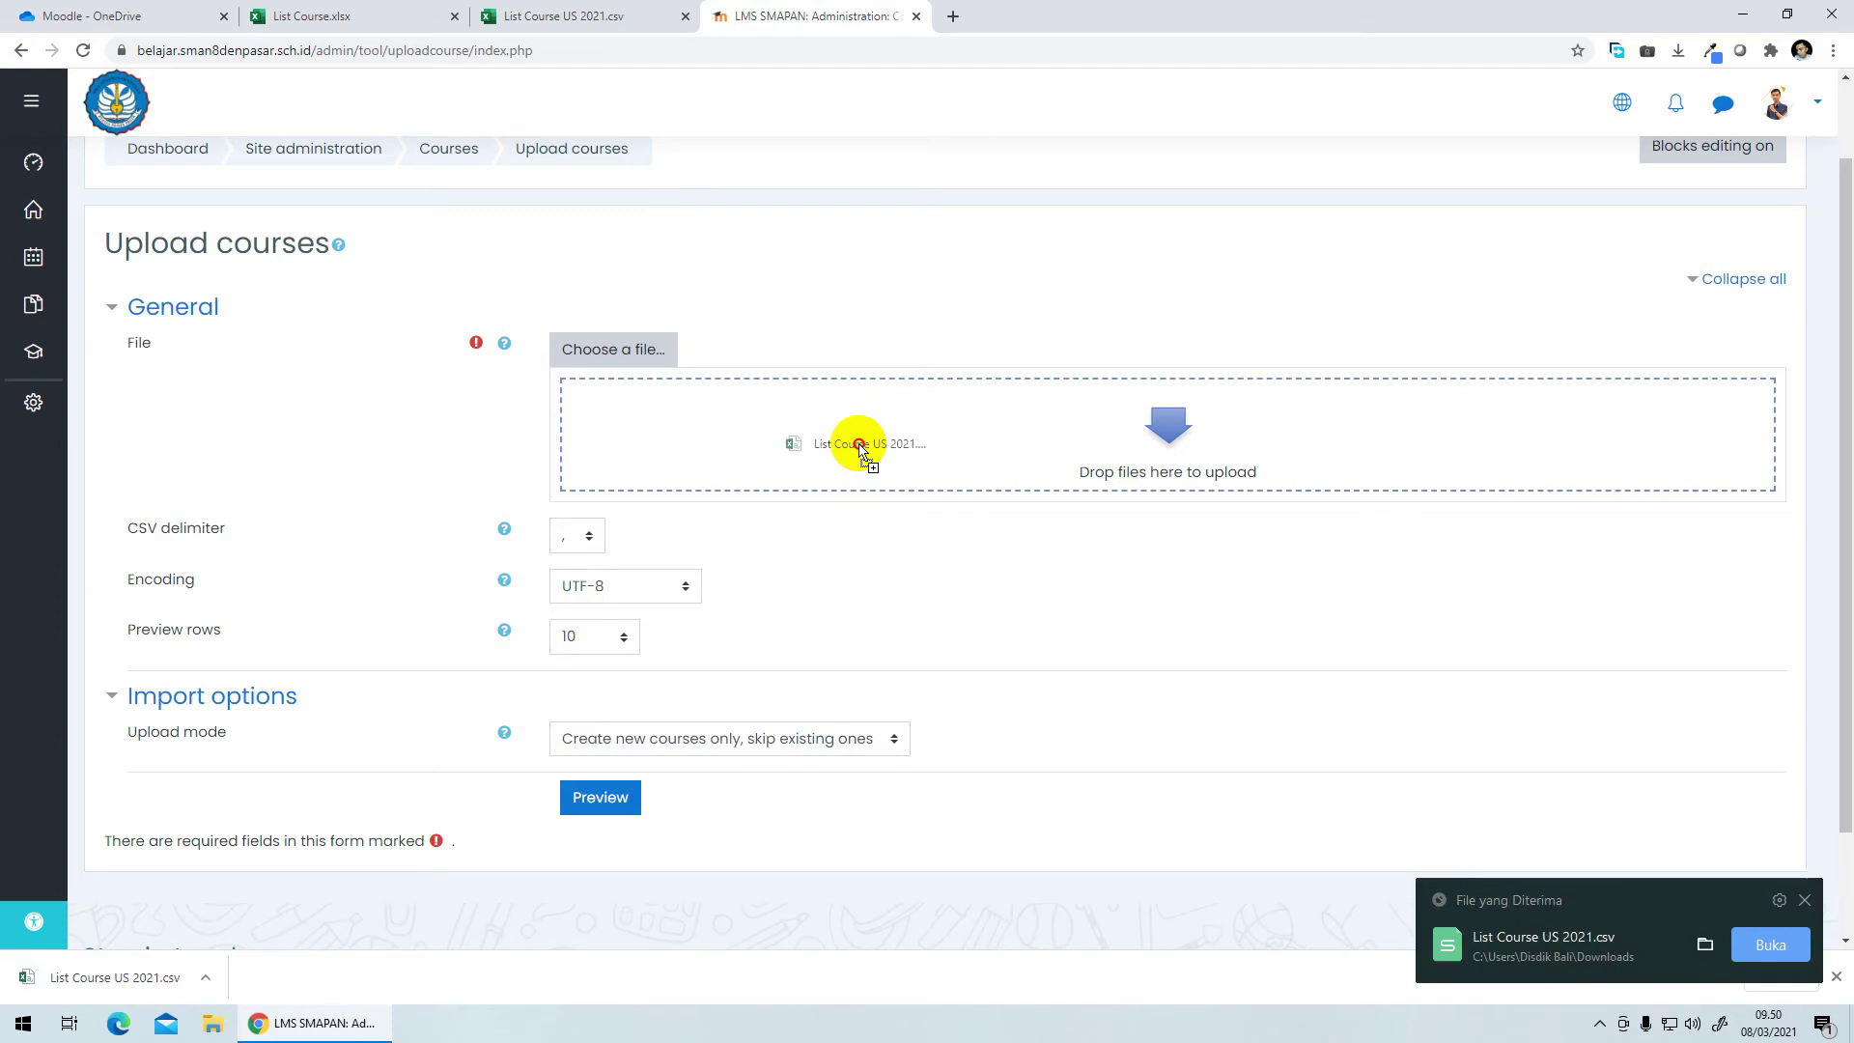
{"action": "left_click_drag", "start_coordinate": [860, 447], "coordinate": [861, 451]}
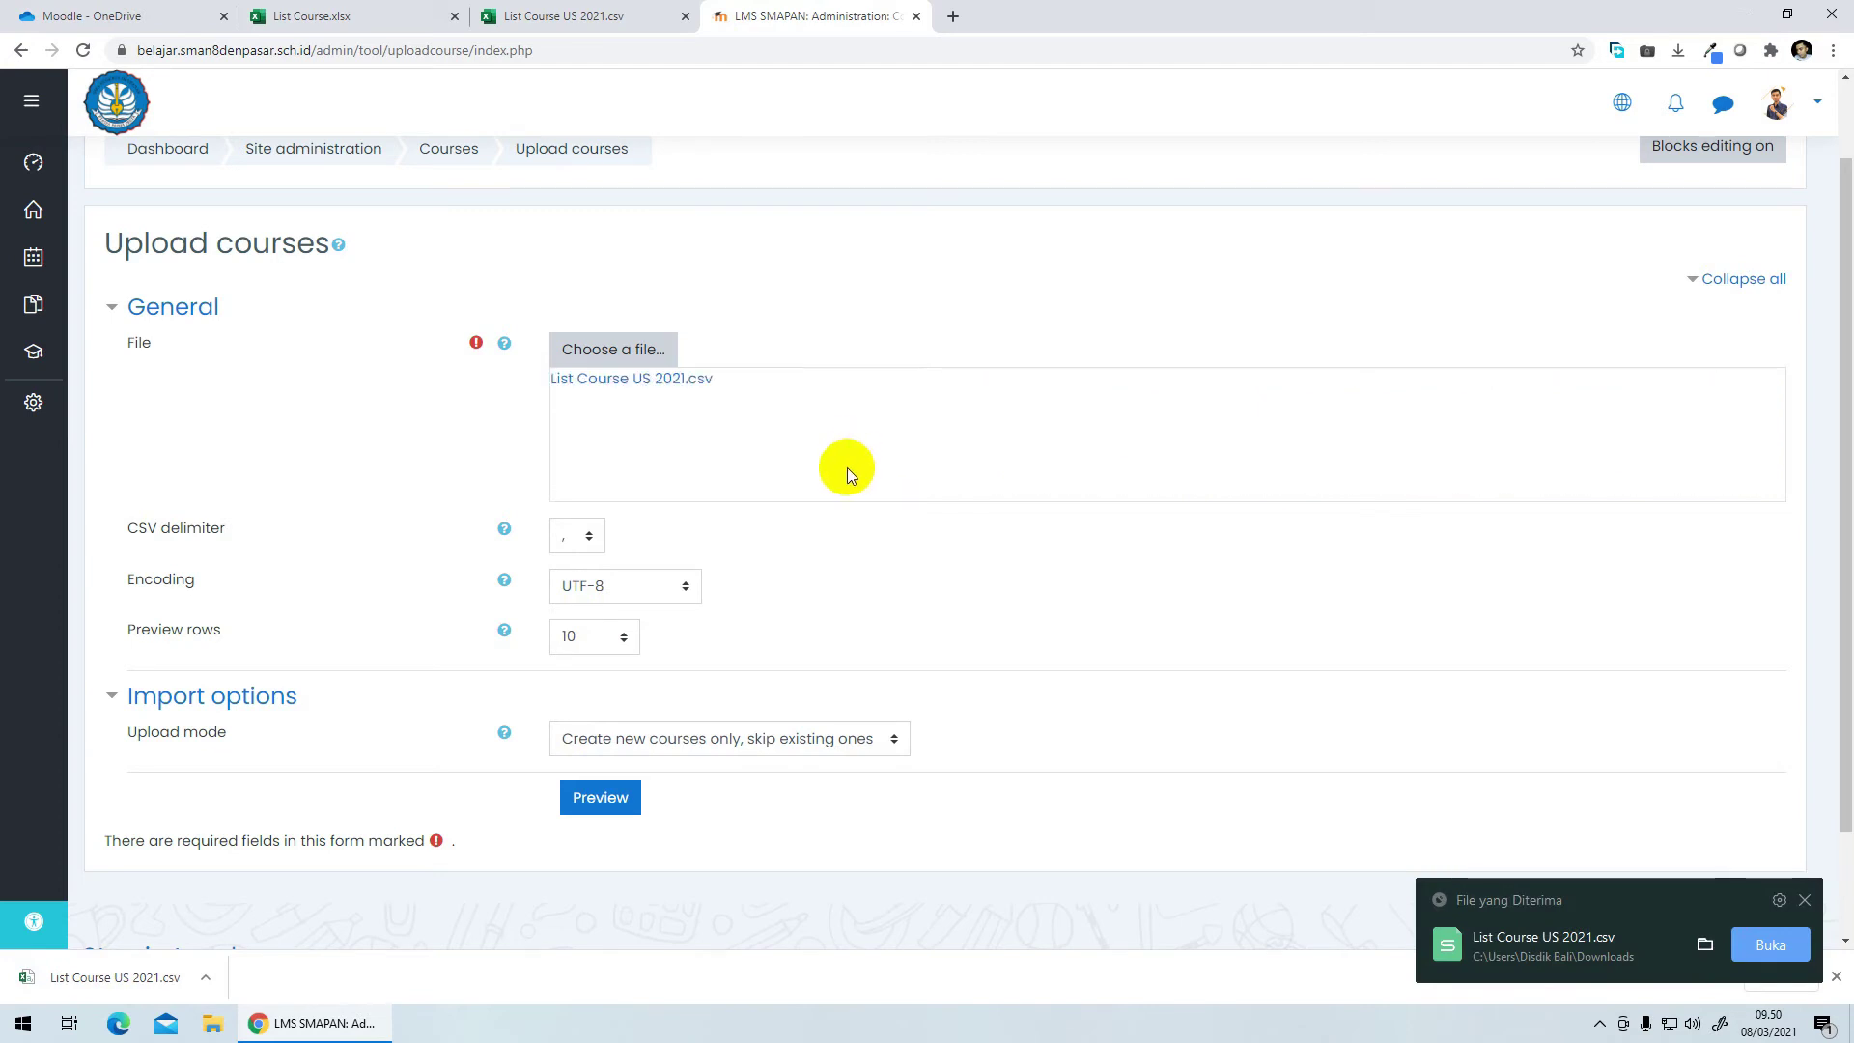
{"action": "left_click", "coordinate": [1804, 900]}
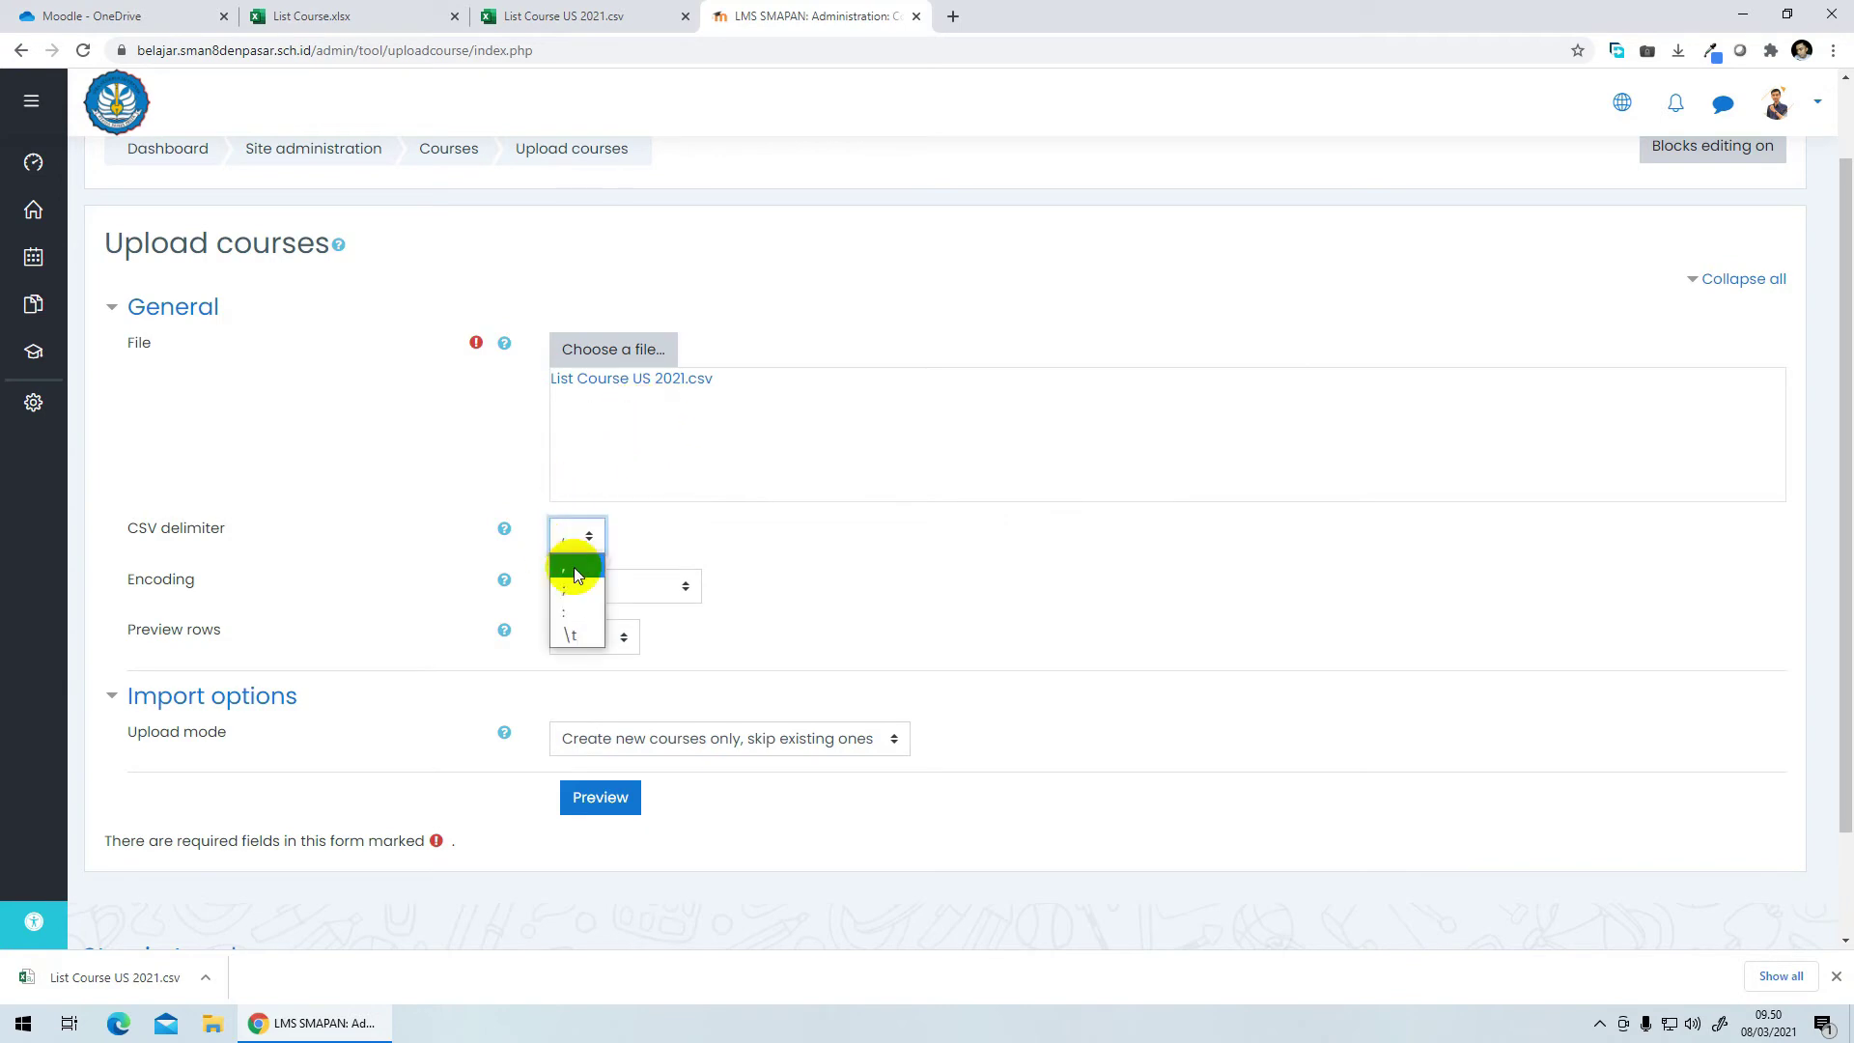
Step: Set the CSV delimiter to a semicolon and check the open List Course US 2021.csv workbook before returning to the upload form
{"action": "left_click", "coordinate": [580, 589]}
{"action": "left_click", "coordinate": [521, 14]}
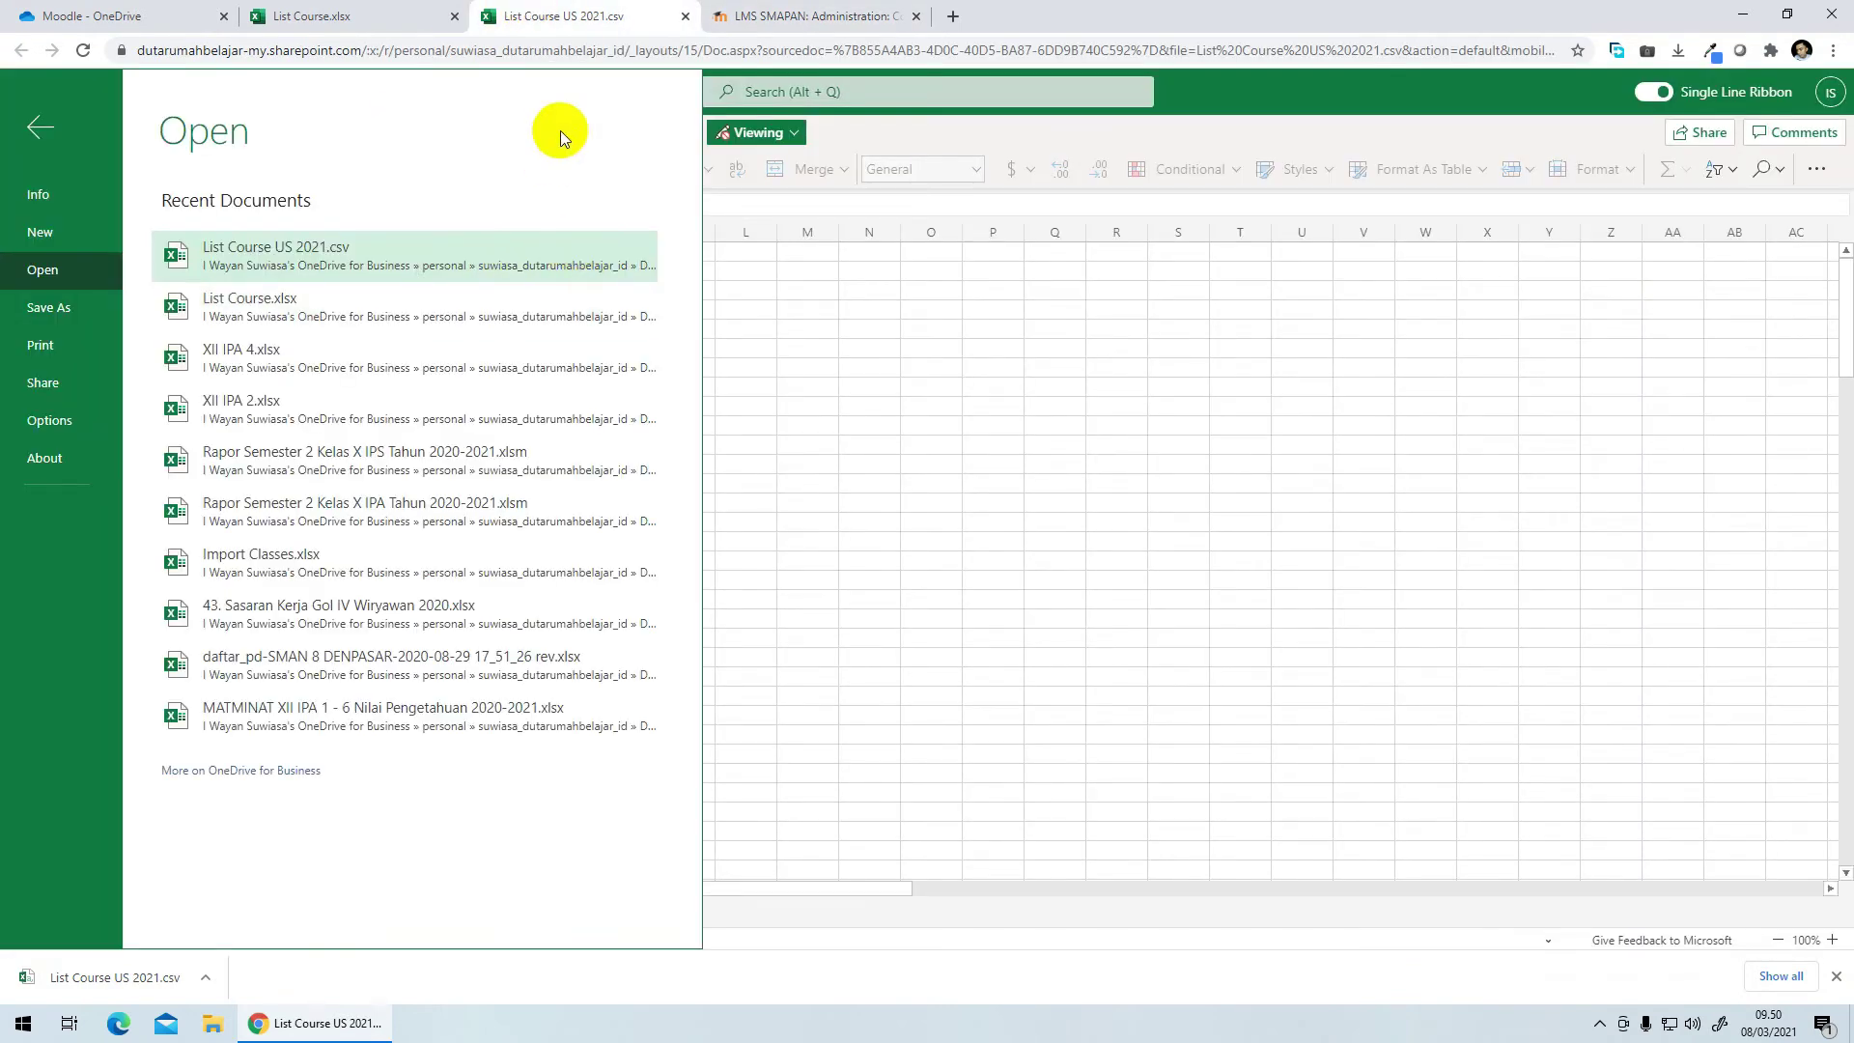
{"action": "left_click", "coordinate": [39, 126]}
{"action": "left_click", "coordinate": [786, 15]}
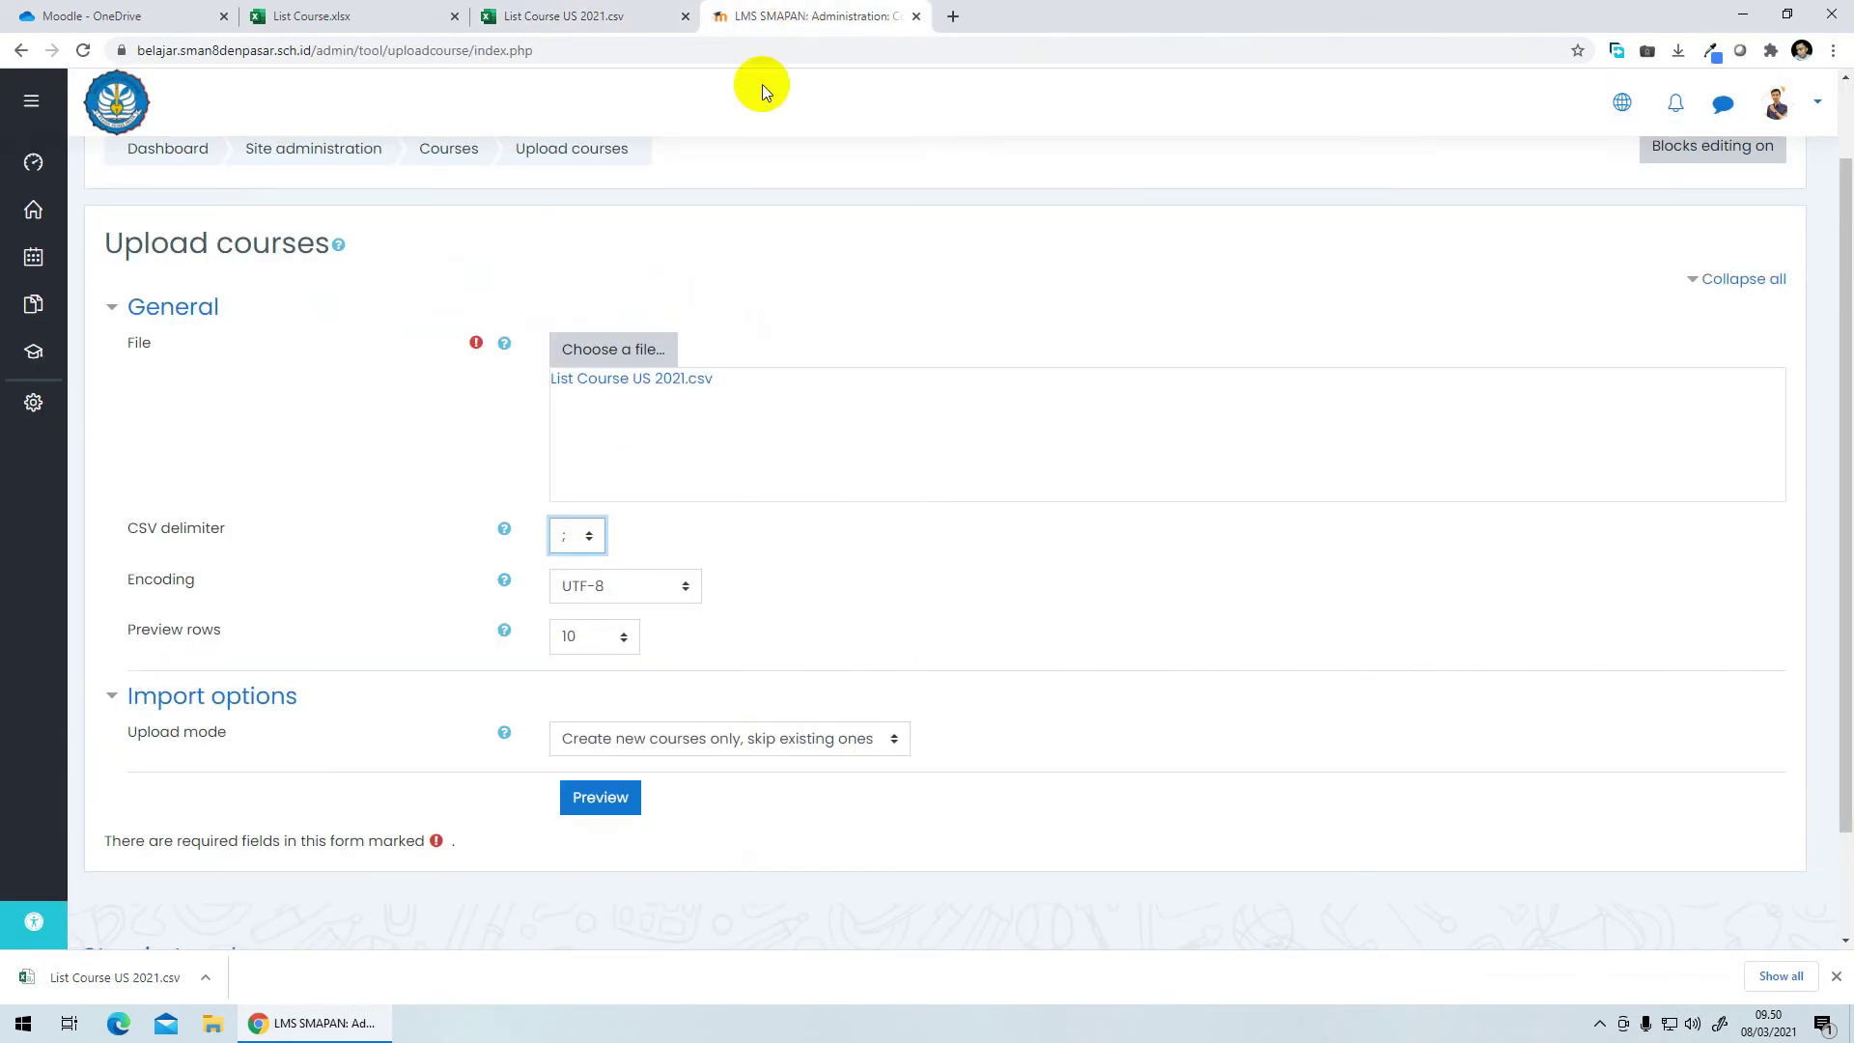
Step: Set the upload mode to create new courses or update existing ones, the update mode to Update with CSV data only, and generate the preview
{"action": "scroll", "coordinate": [674, 613], "scroll_direction": "down", "scroll_amount": 2}
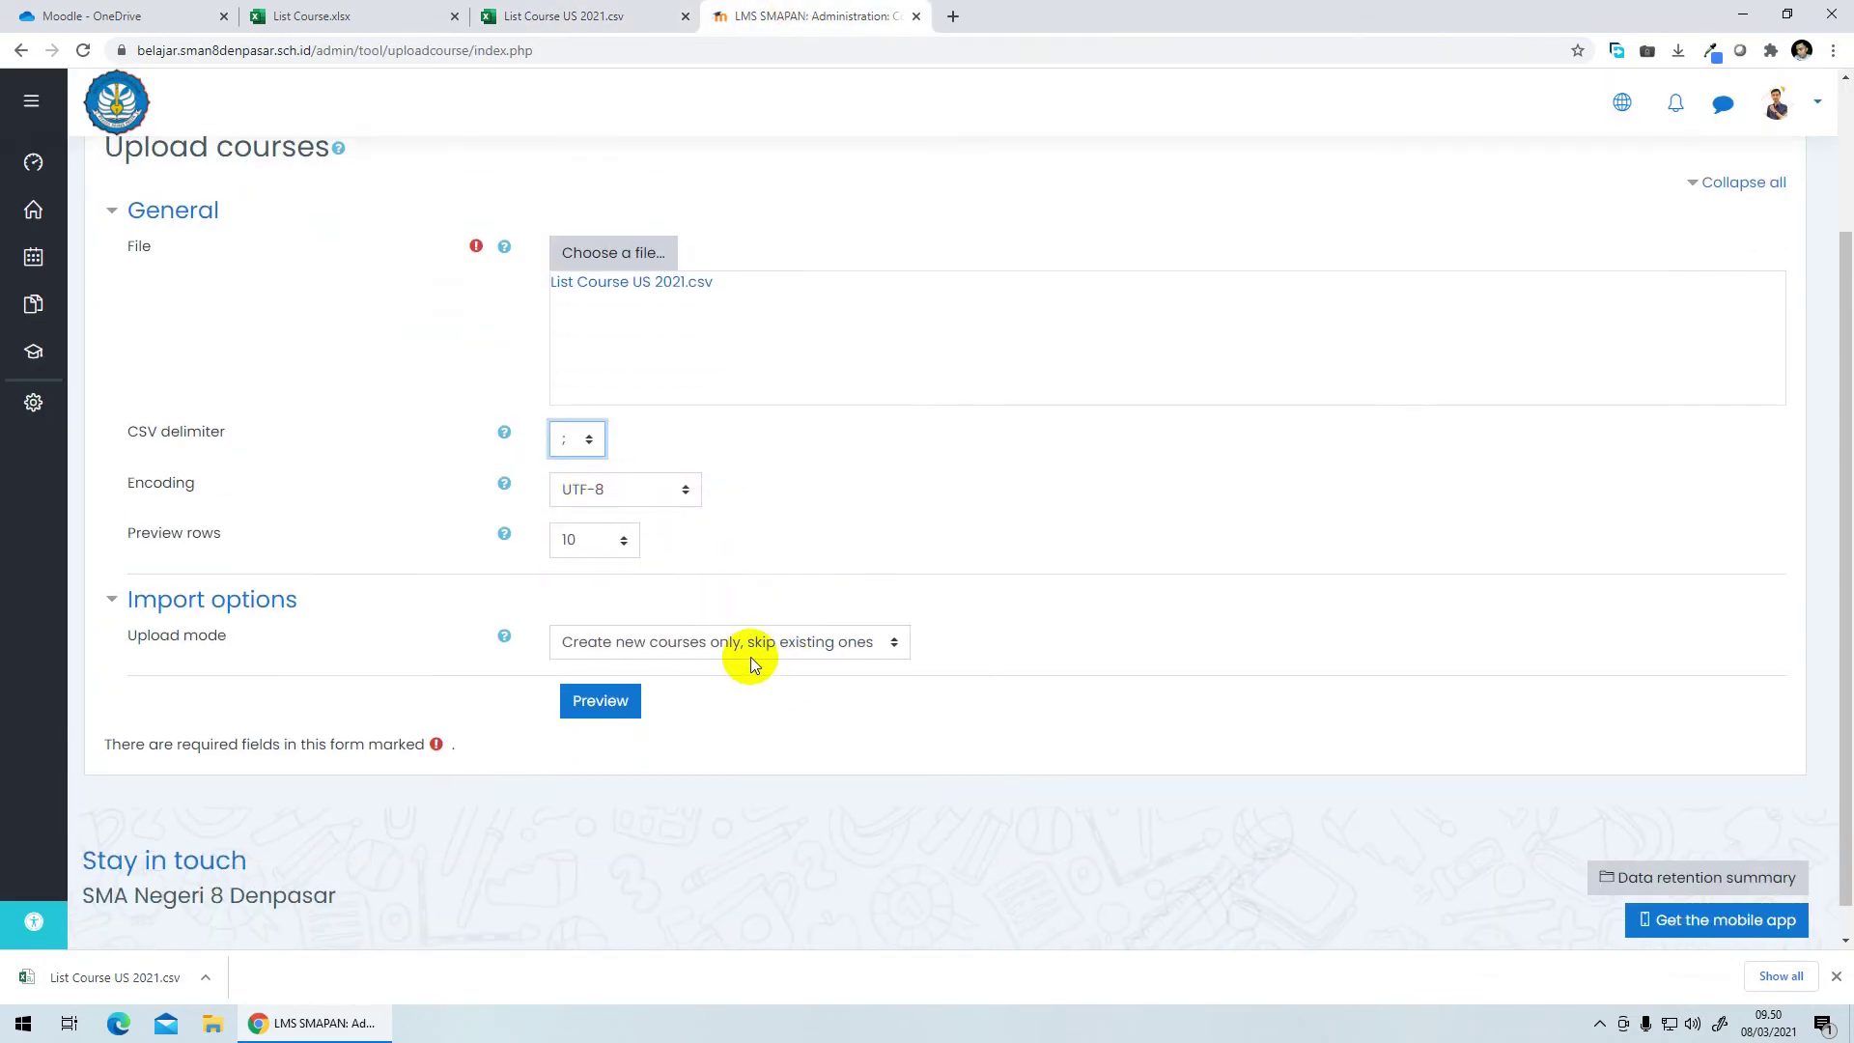
{"action": "left_click", "coordinate": [702, 613]}
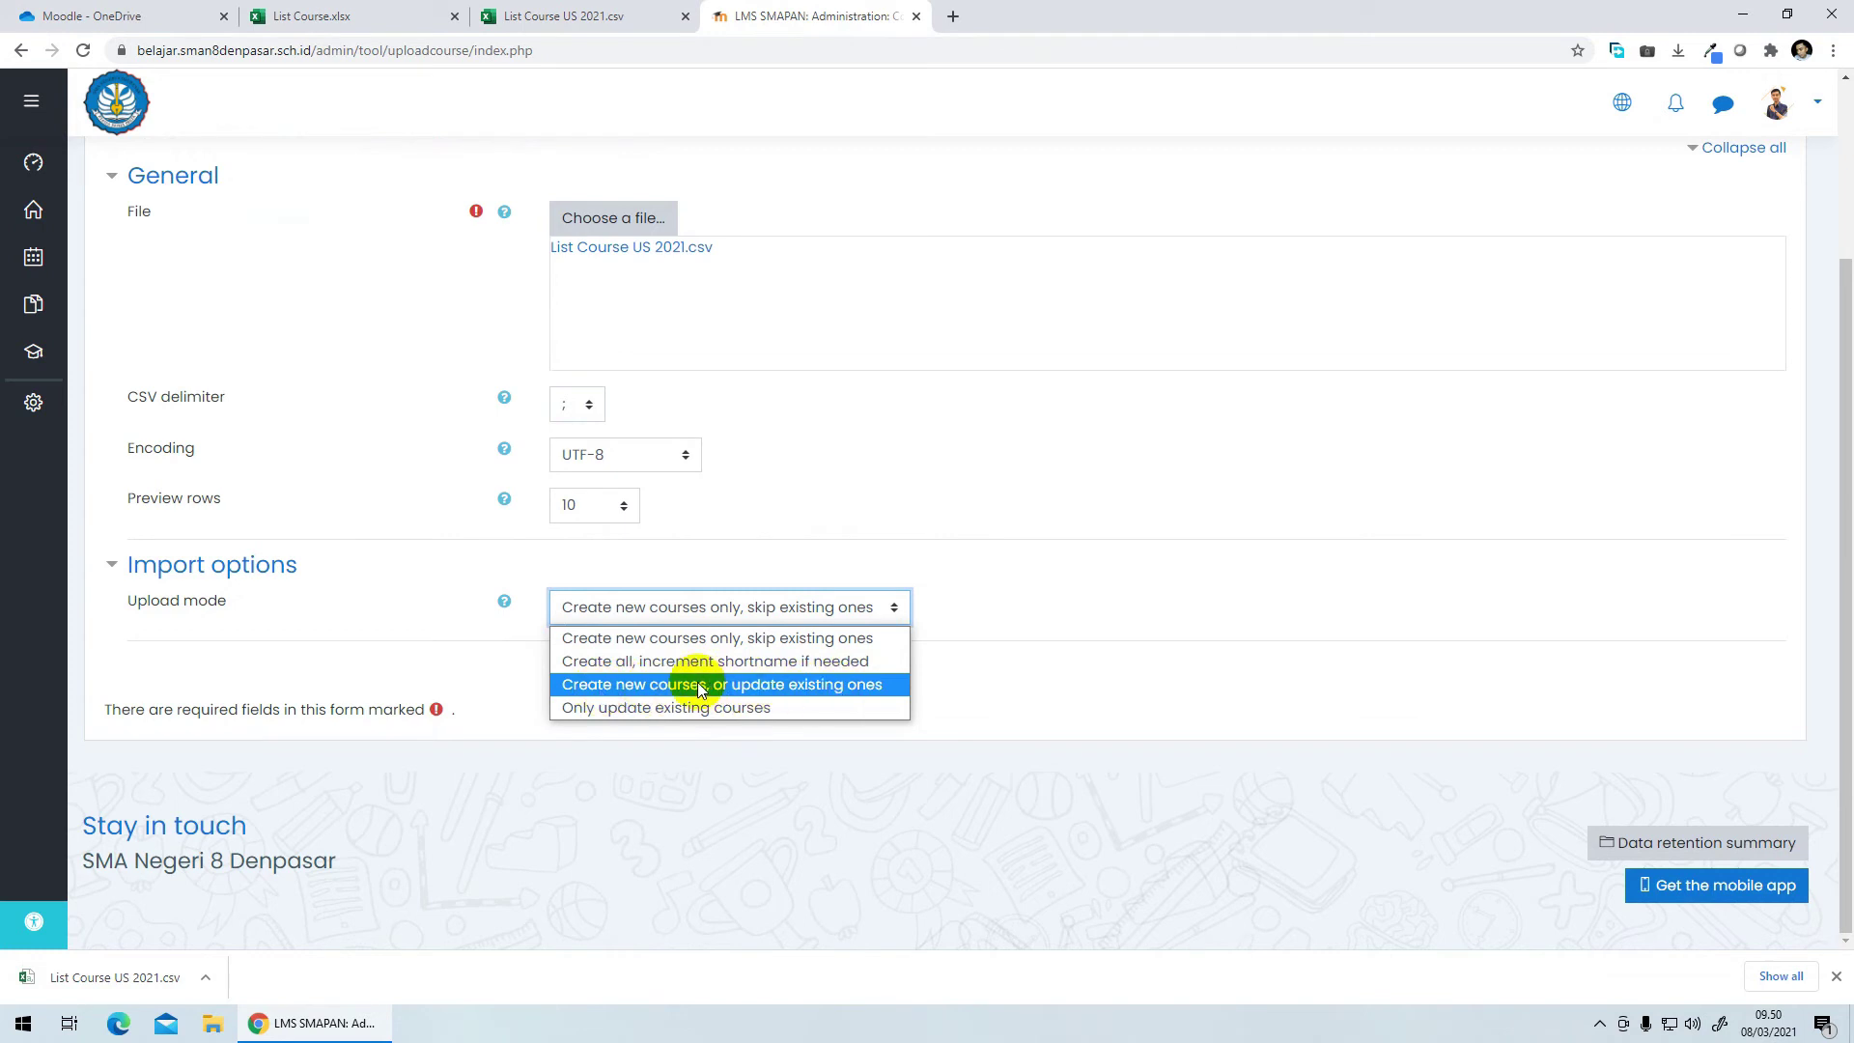
{"action": "left_click", "coordinate": [639, 683]}
{"action": "scroll", "coordinate": [601, 623], "scroll_direction": "down", "scroll_amount": 2}
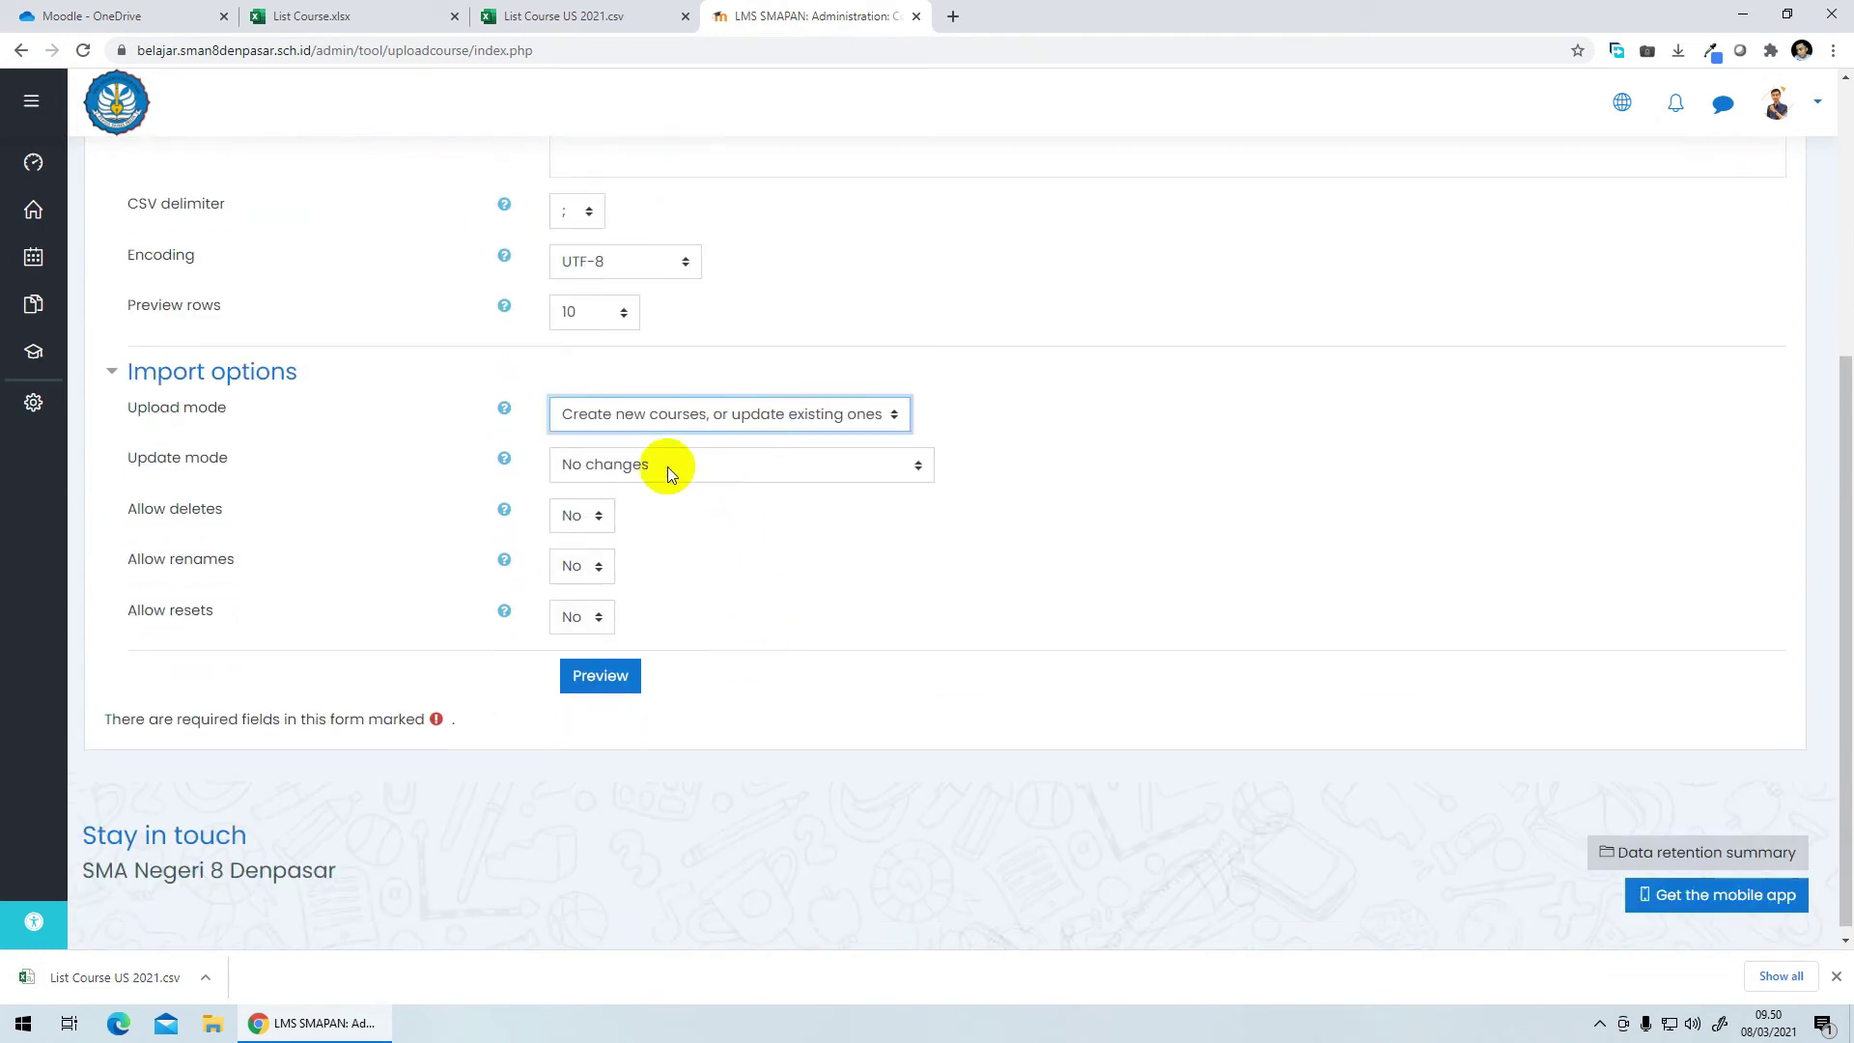
{"action": "left_click", "coordinate": [653, 462]}
{"action": "left_click", "coordinate": [664, 519]}
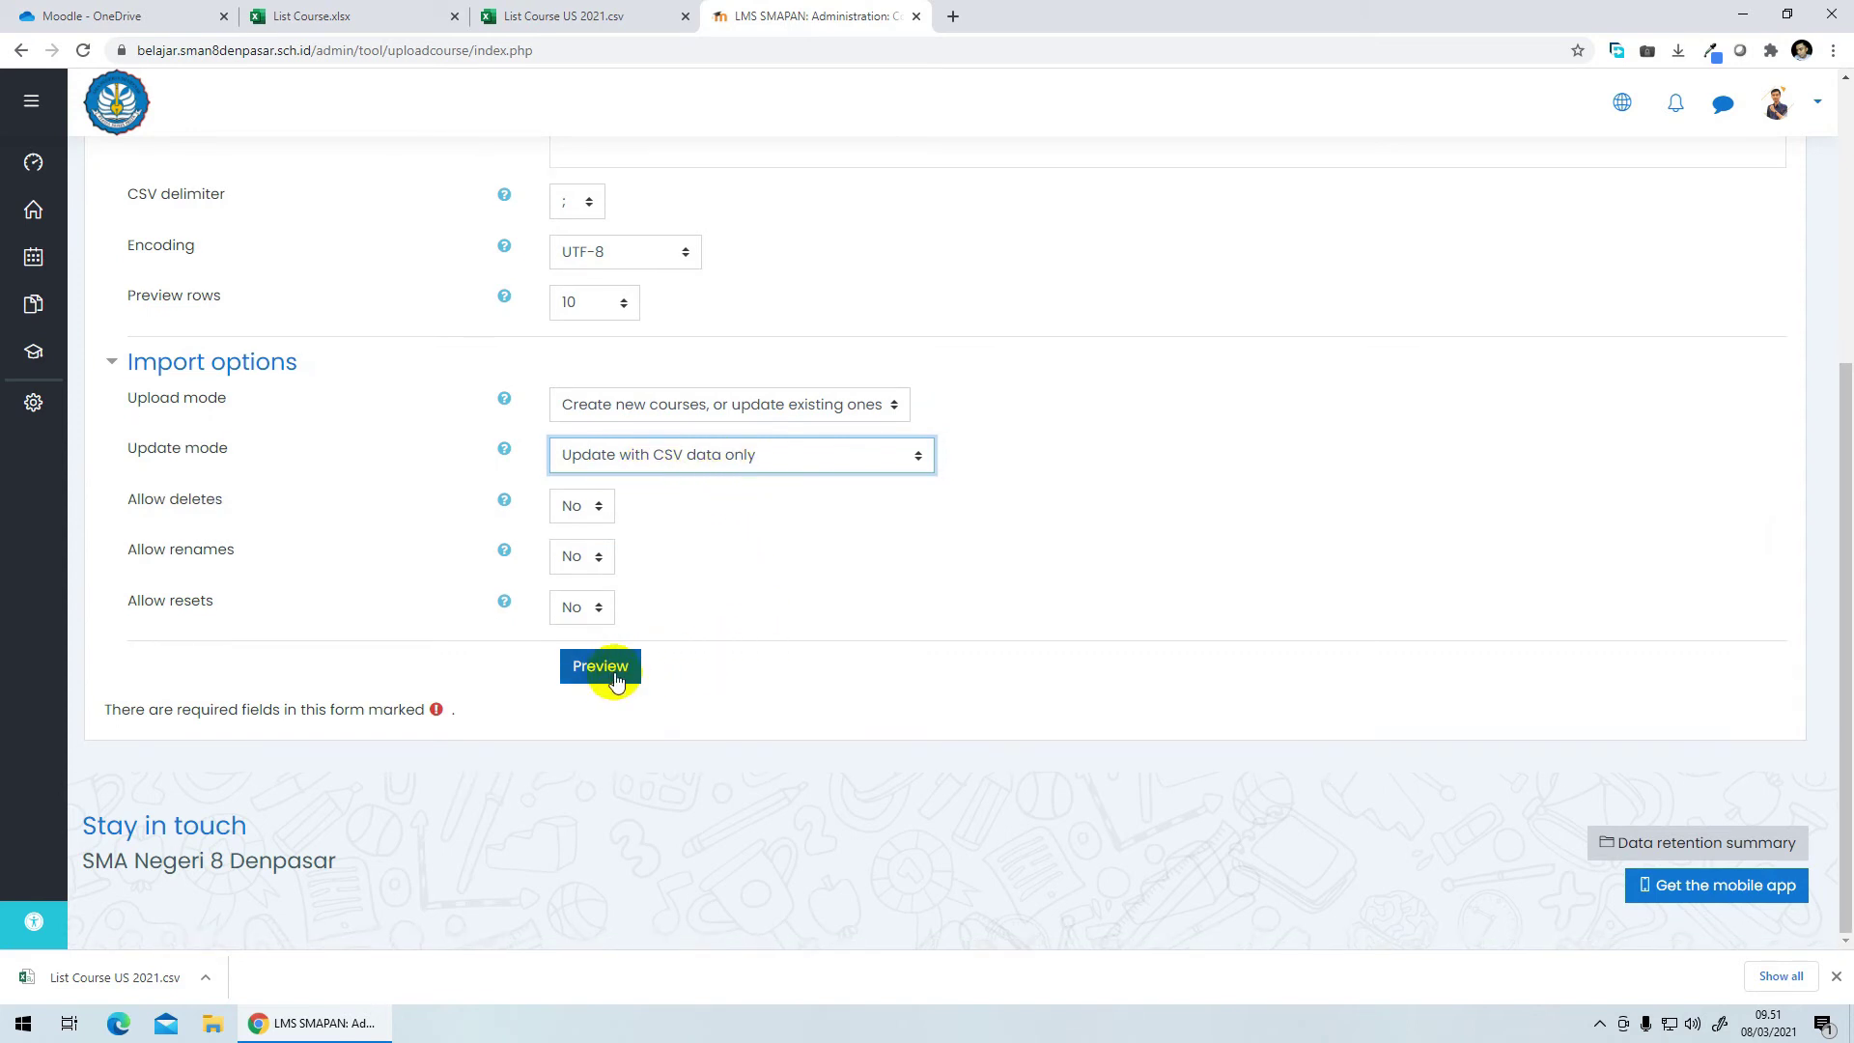
{"action": "left_click", "coordinate": [585, 676]}
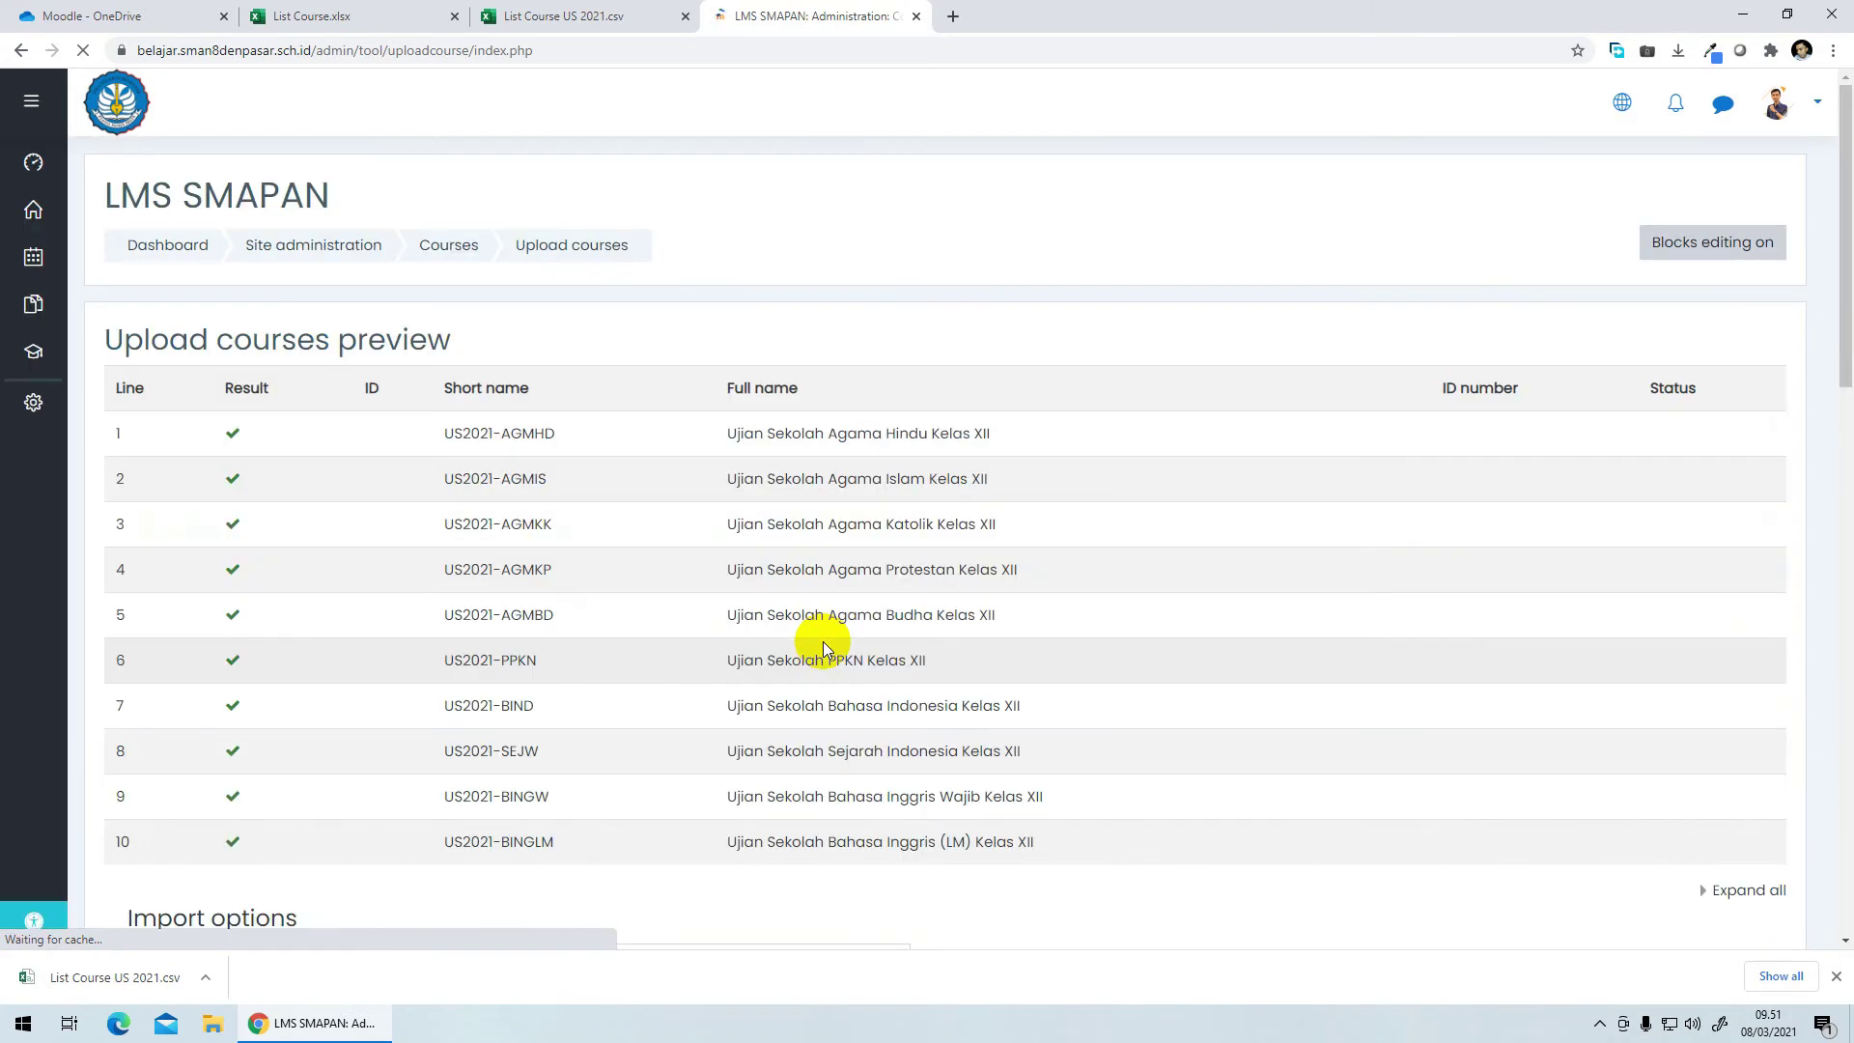
Step: Examine the upload preview's result, short name and full name columns, the import options and the default course values
{"action": "scroll", "coordinate": [900, 734], "scroll_direction": "down", "scroll_amount": 3}
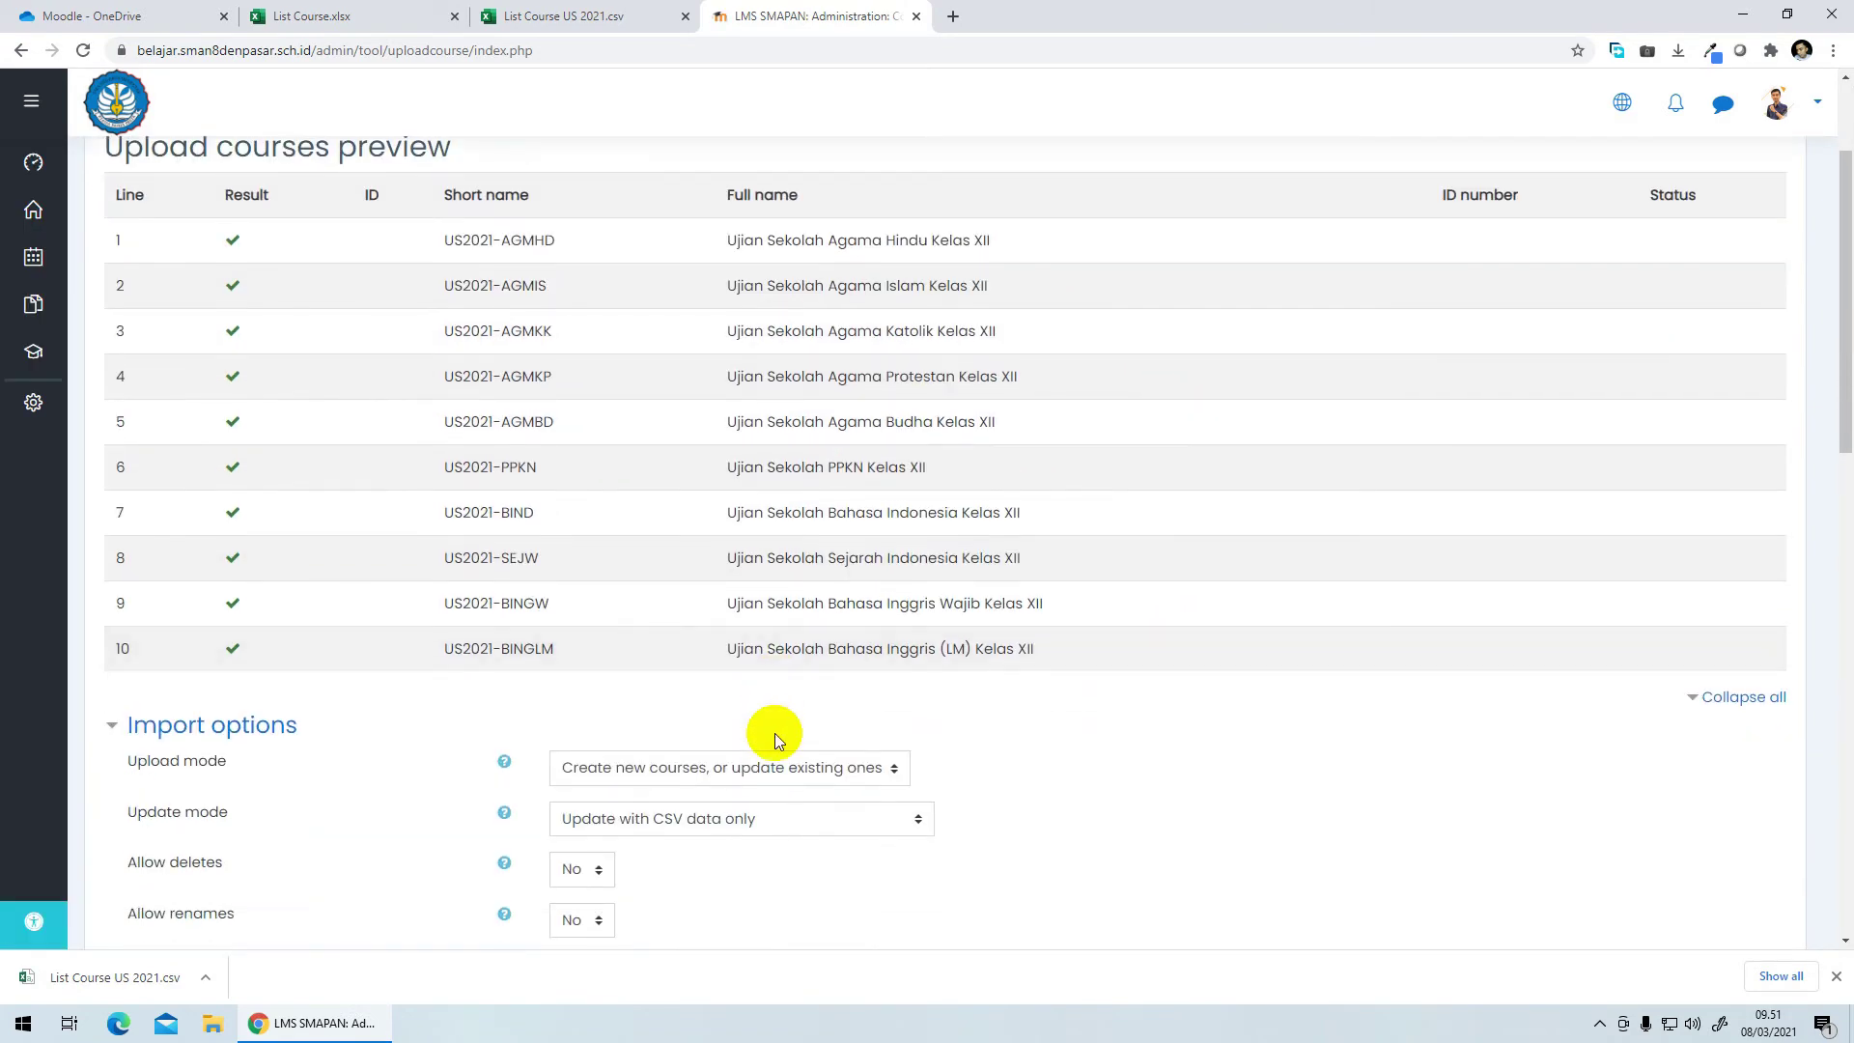
{"action": "scroll", "coordinate": [976, 642], "scroll_direction": "up", "scroll_amount": 3}
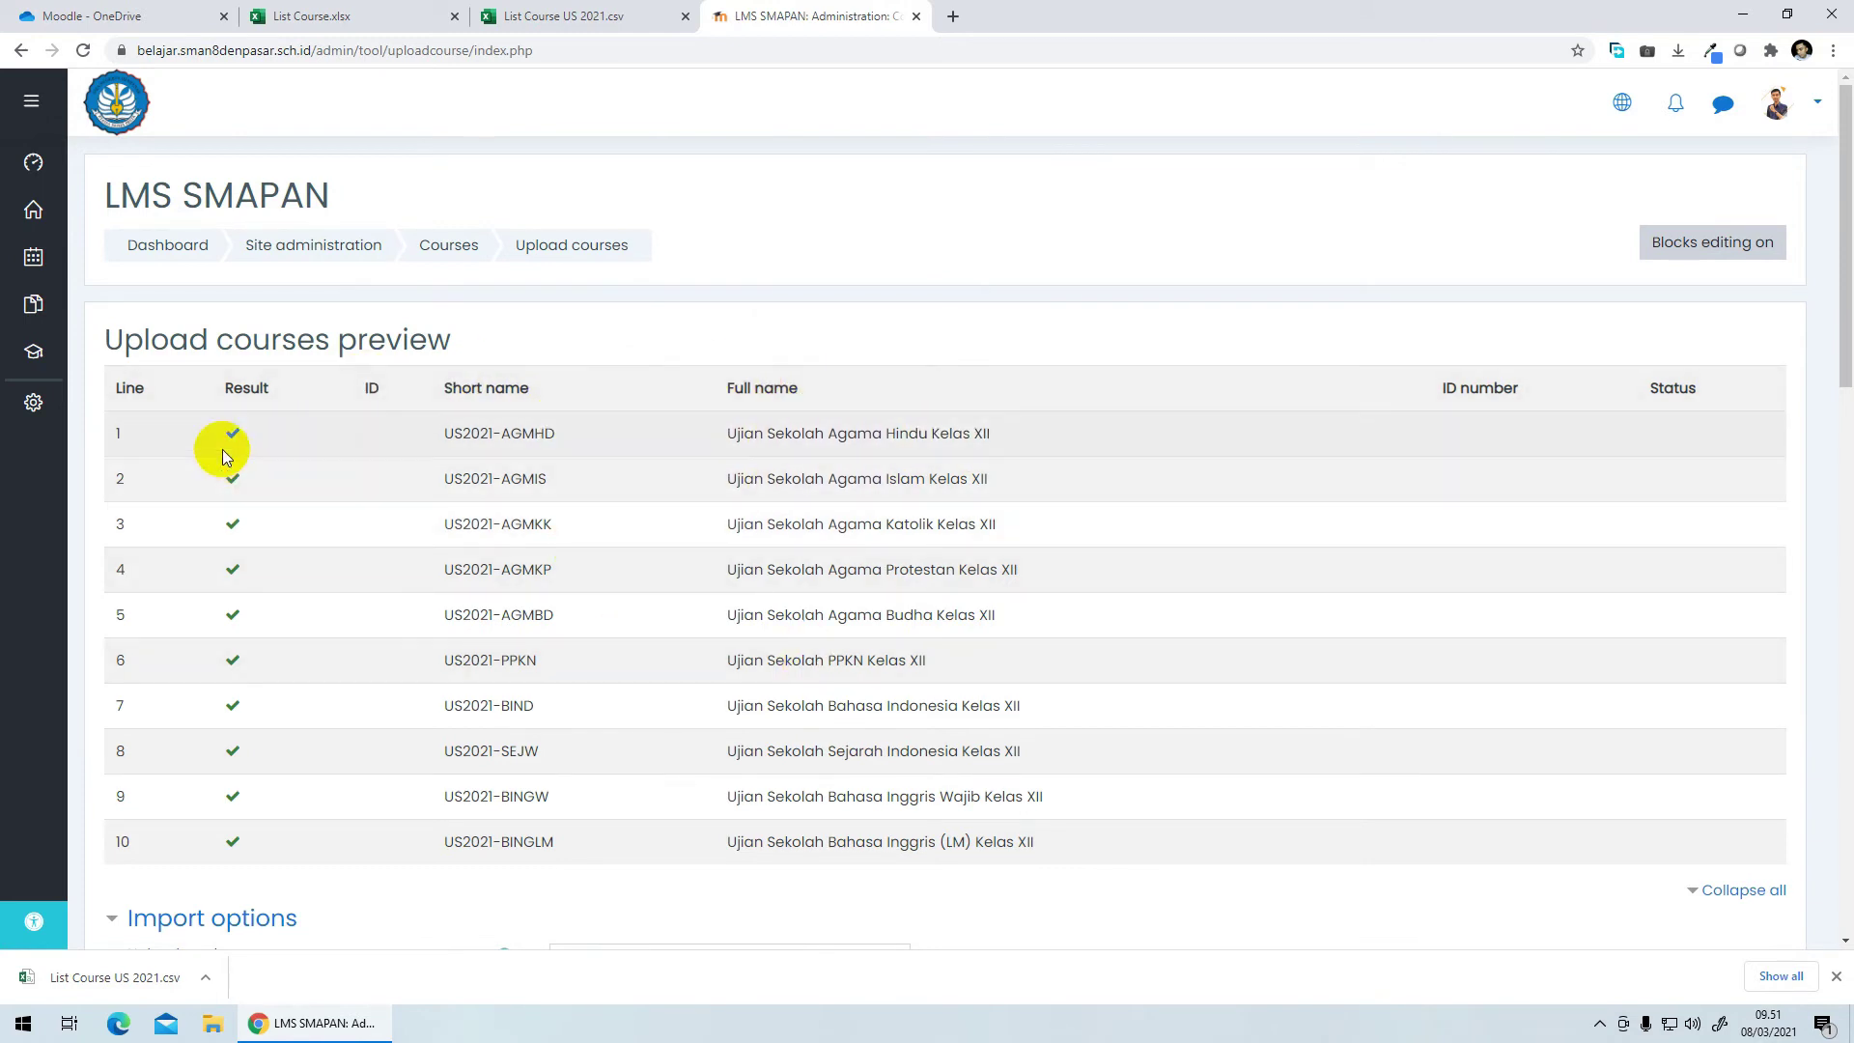
{"action": "scroll", "coordinate": [281, 778], "scroll_direction": "down", "scroll_amount": 3}
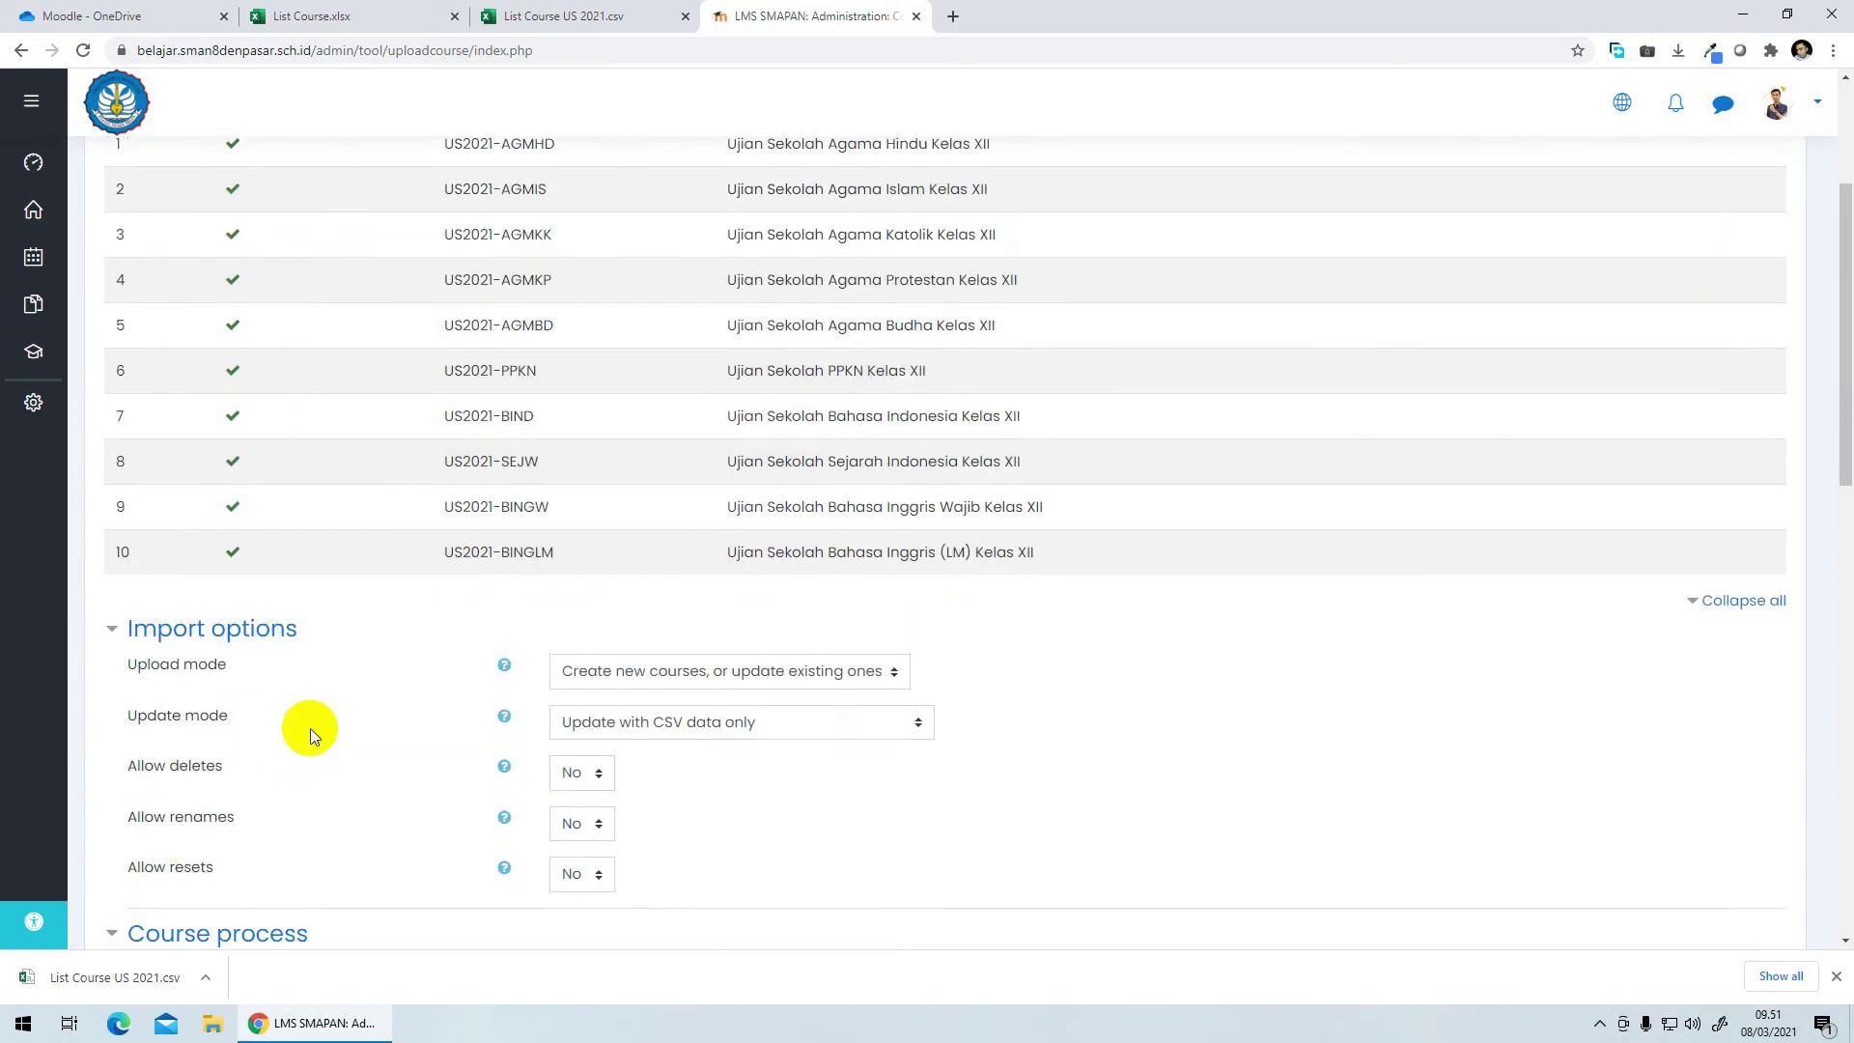
{"action": "scroll", "coordinate": [330, 569], "scroll_direction": "up", "scroll_amount": 1}
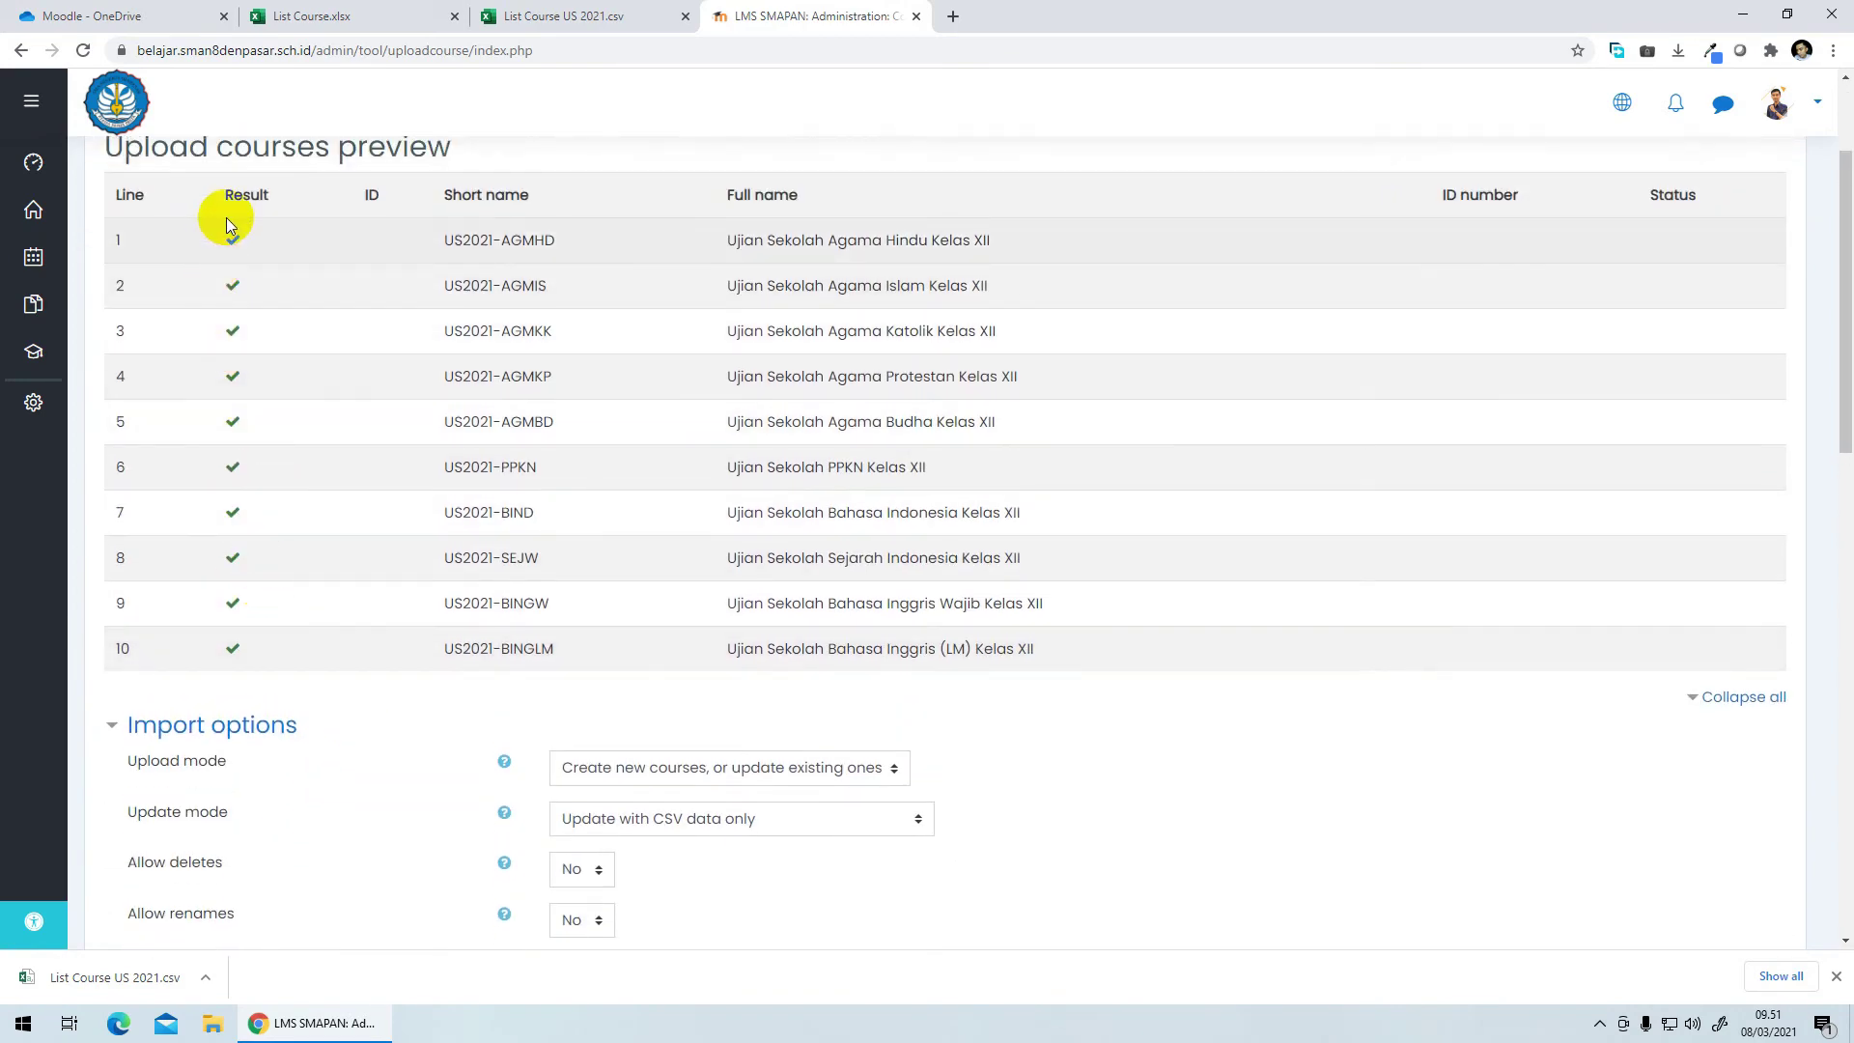
{"action": "scroll", "coordinate": [270, 437], "scroll_direction": "down", "scroll_amount": 4}
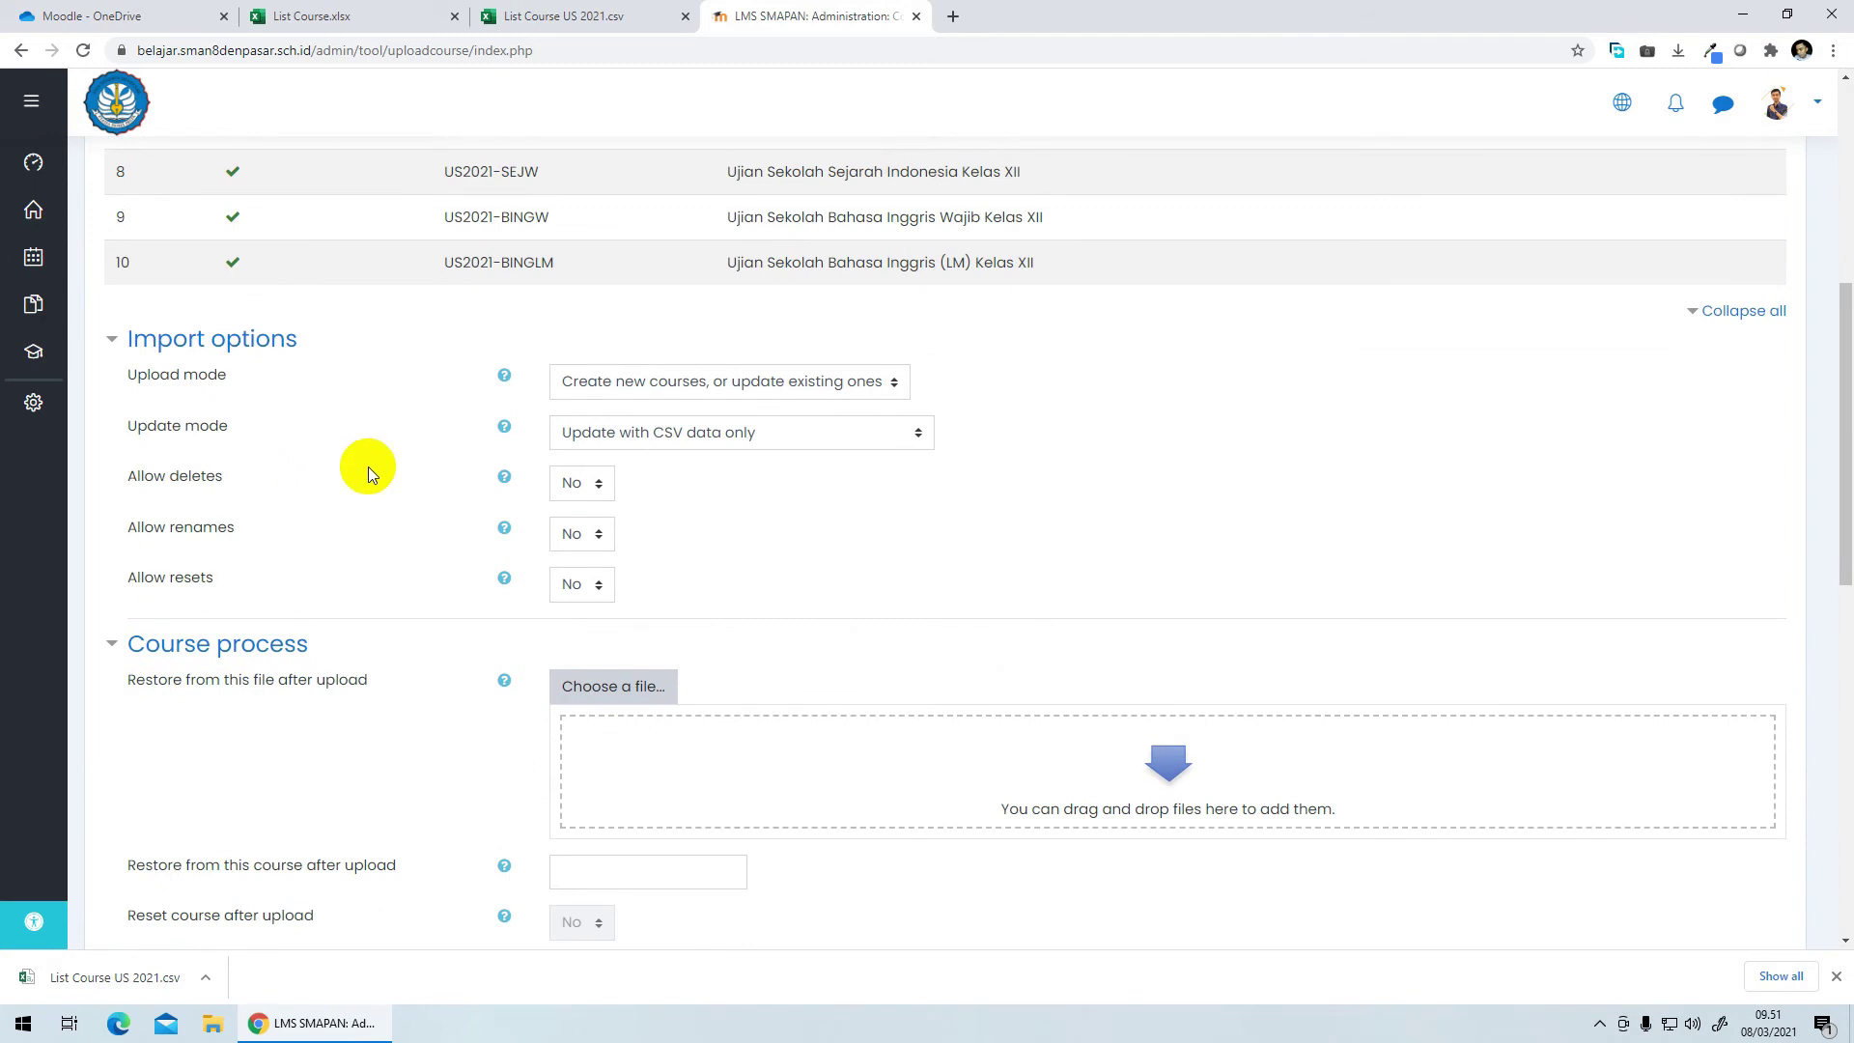
{"action": "scroll", "coordinate": [368, 467], "scroll_direction": "down", "scroll_amount": 1}
{"action": "scroll", "coordinate": [402, 471], "scroll_direction": "down", "scroll_amount": 4}
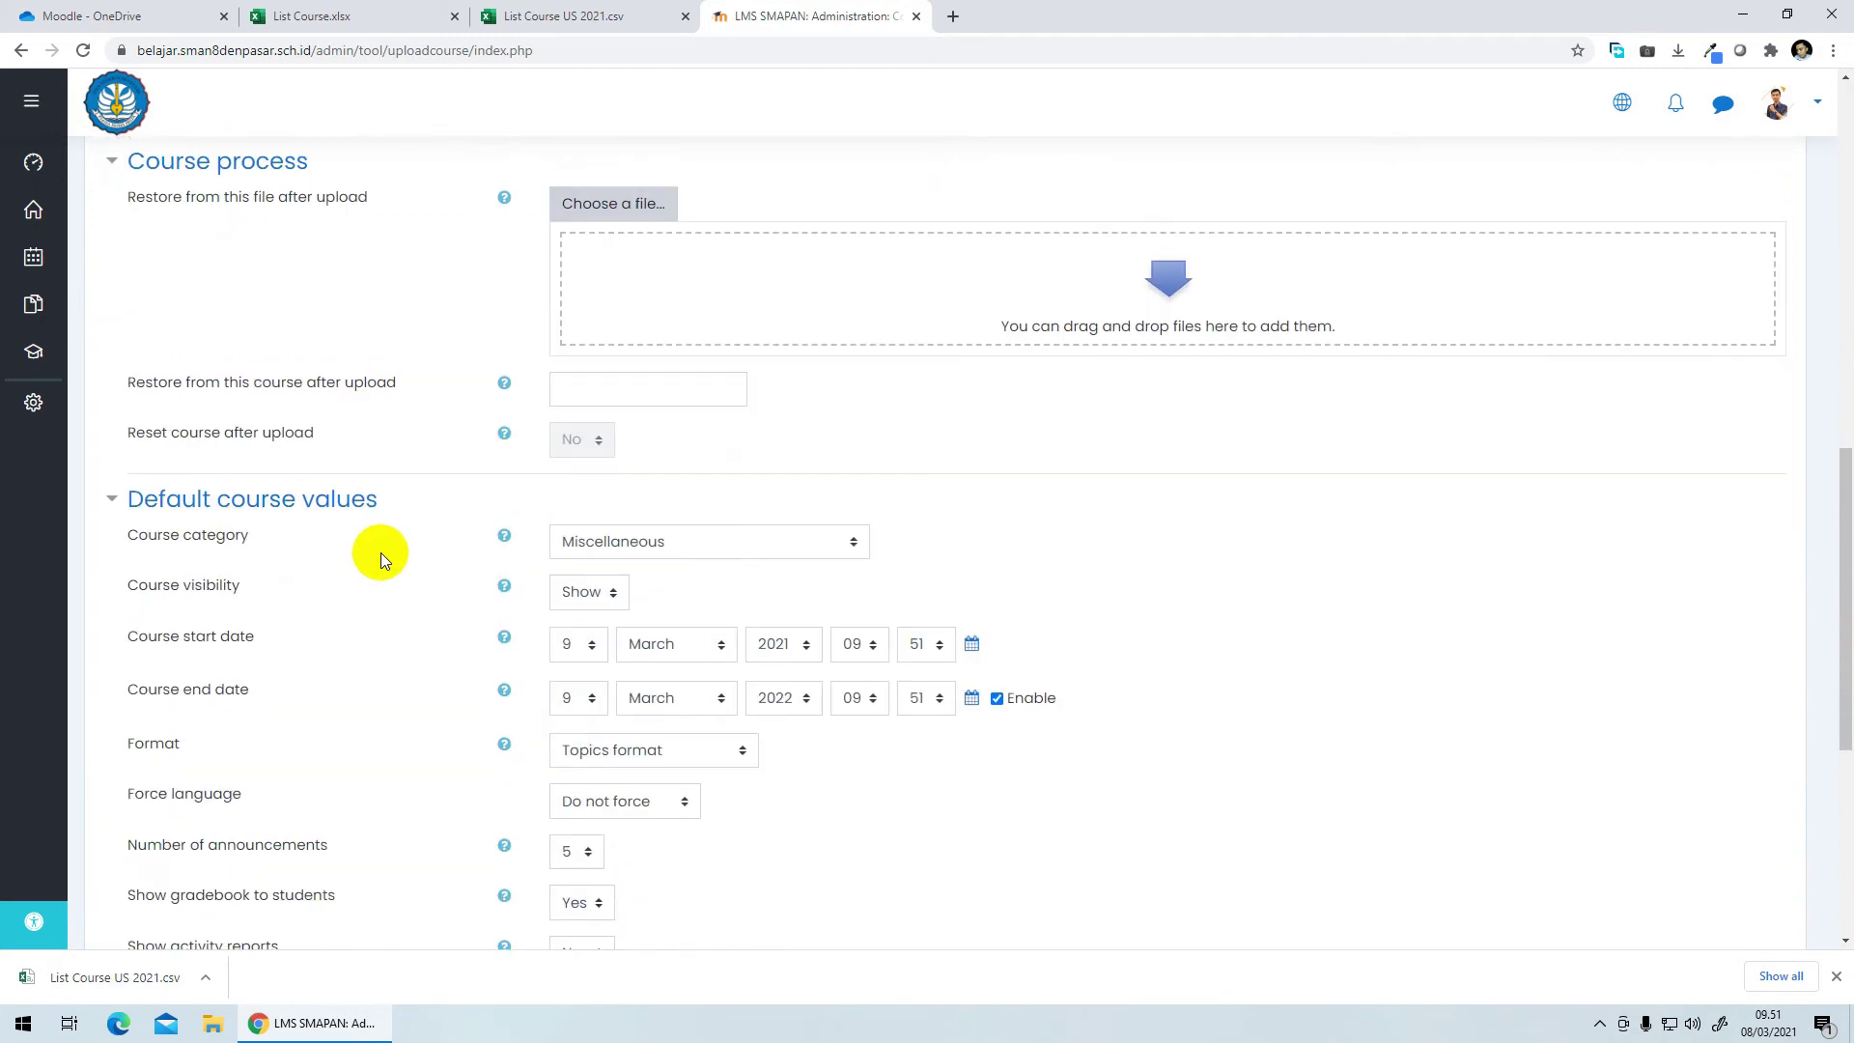
{"action": "scroll", "coordinate": [1063, 506], "scroll_direction": "down", "scroll_amount": 1}
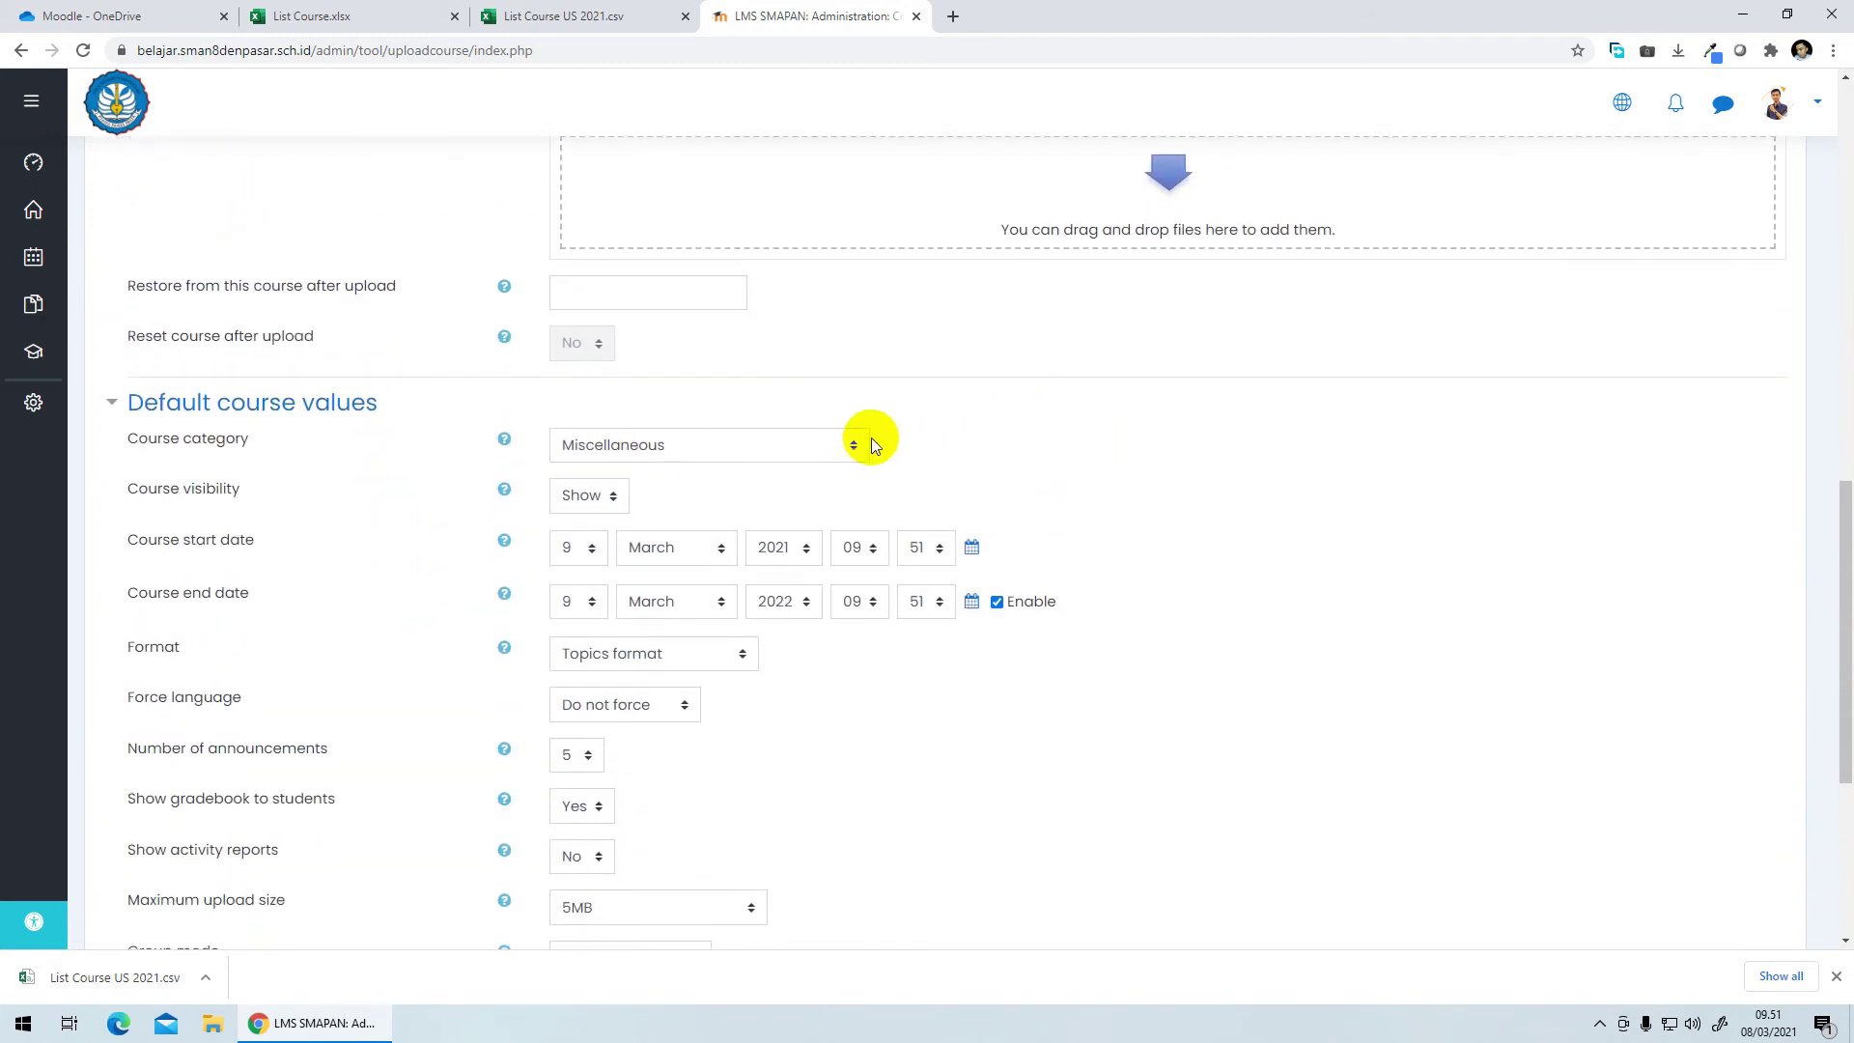
Step: Set the default course category to TP 2020/2021 / Ujian Sekolah 2020/2021
{"action": "left_click", "coordinate": [836, 444]}
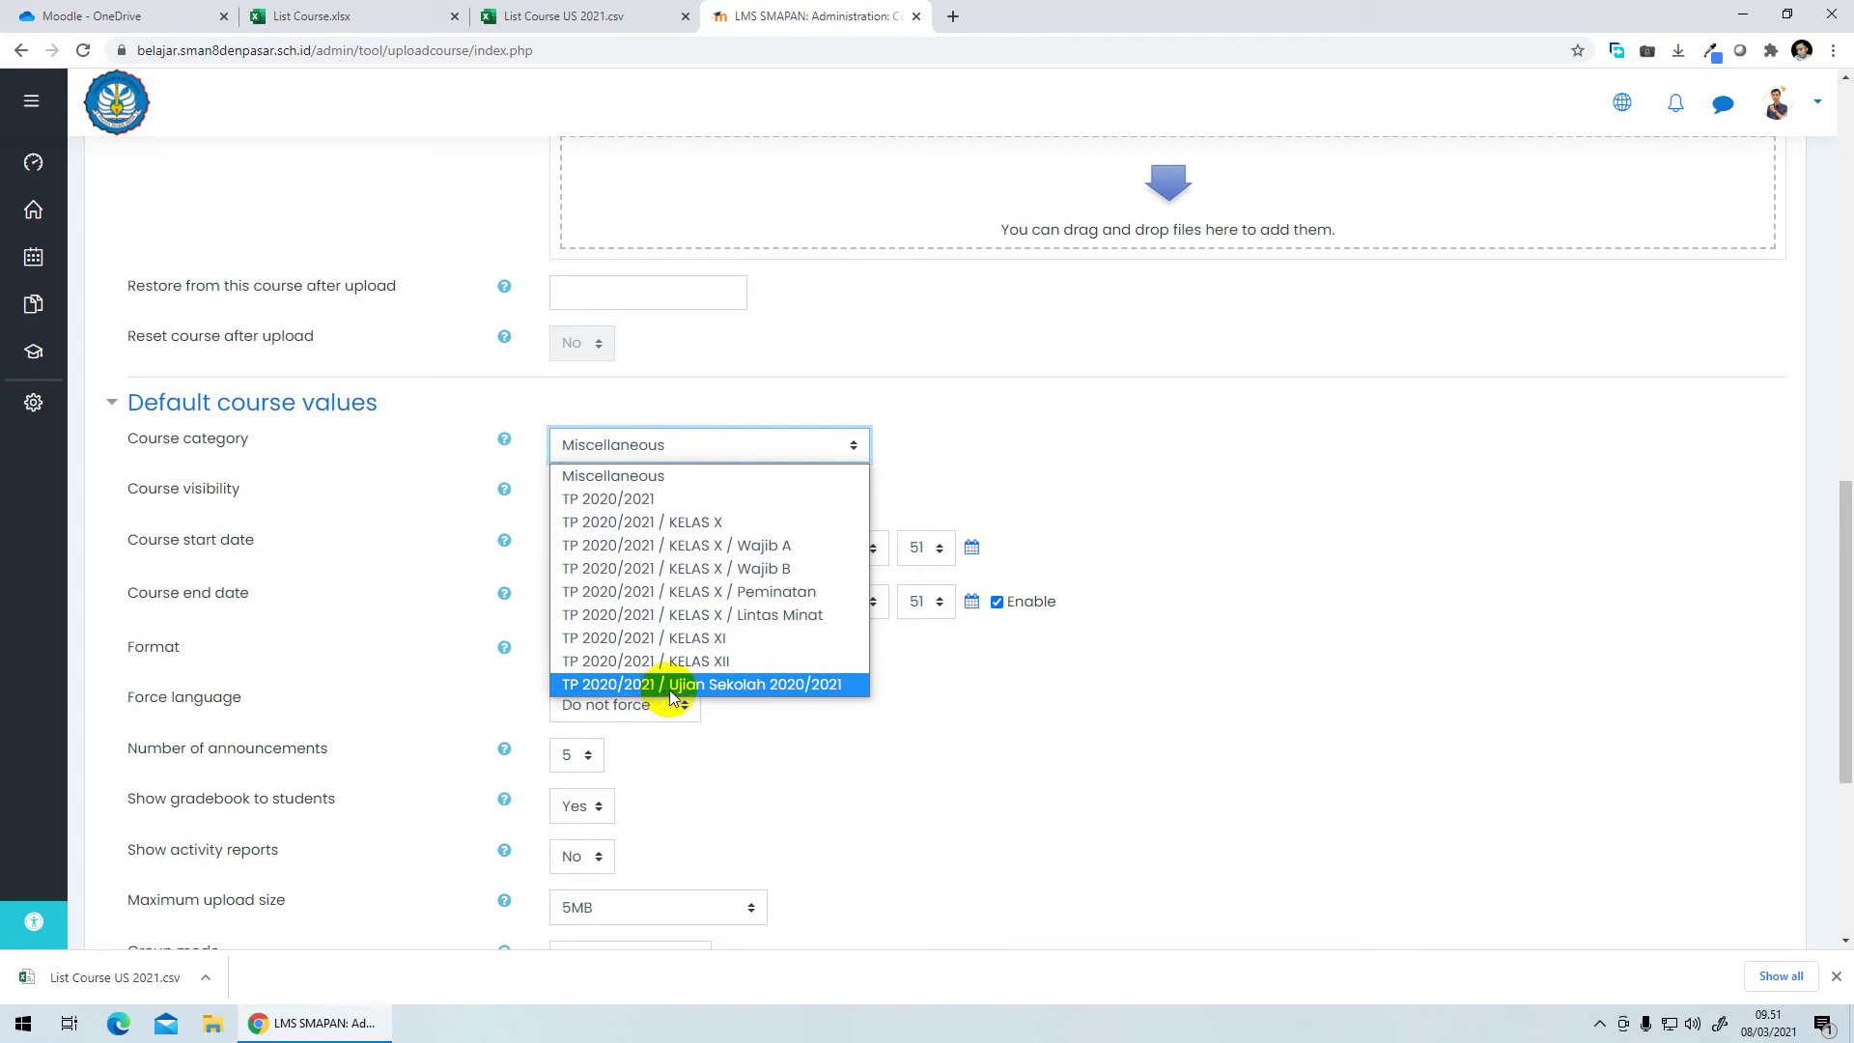
{"action": "left_click", "coordinate": [773, 686]}
{"action": "scroll", "coordinate": [353, 472], "scroll_direction": "down", "scroll_amount": 1}
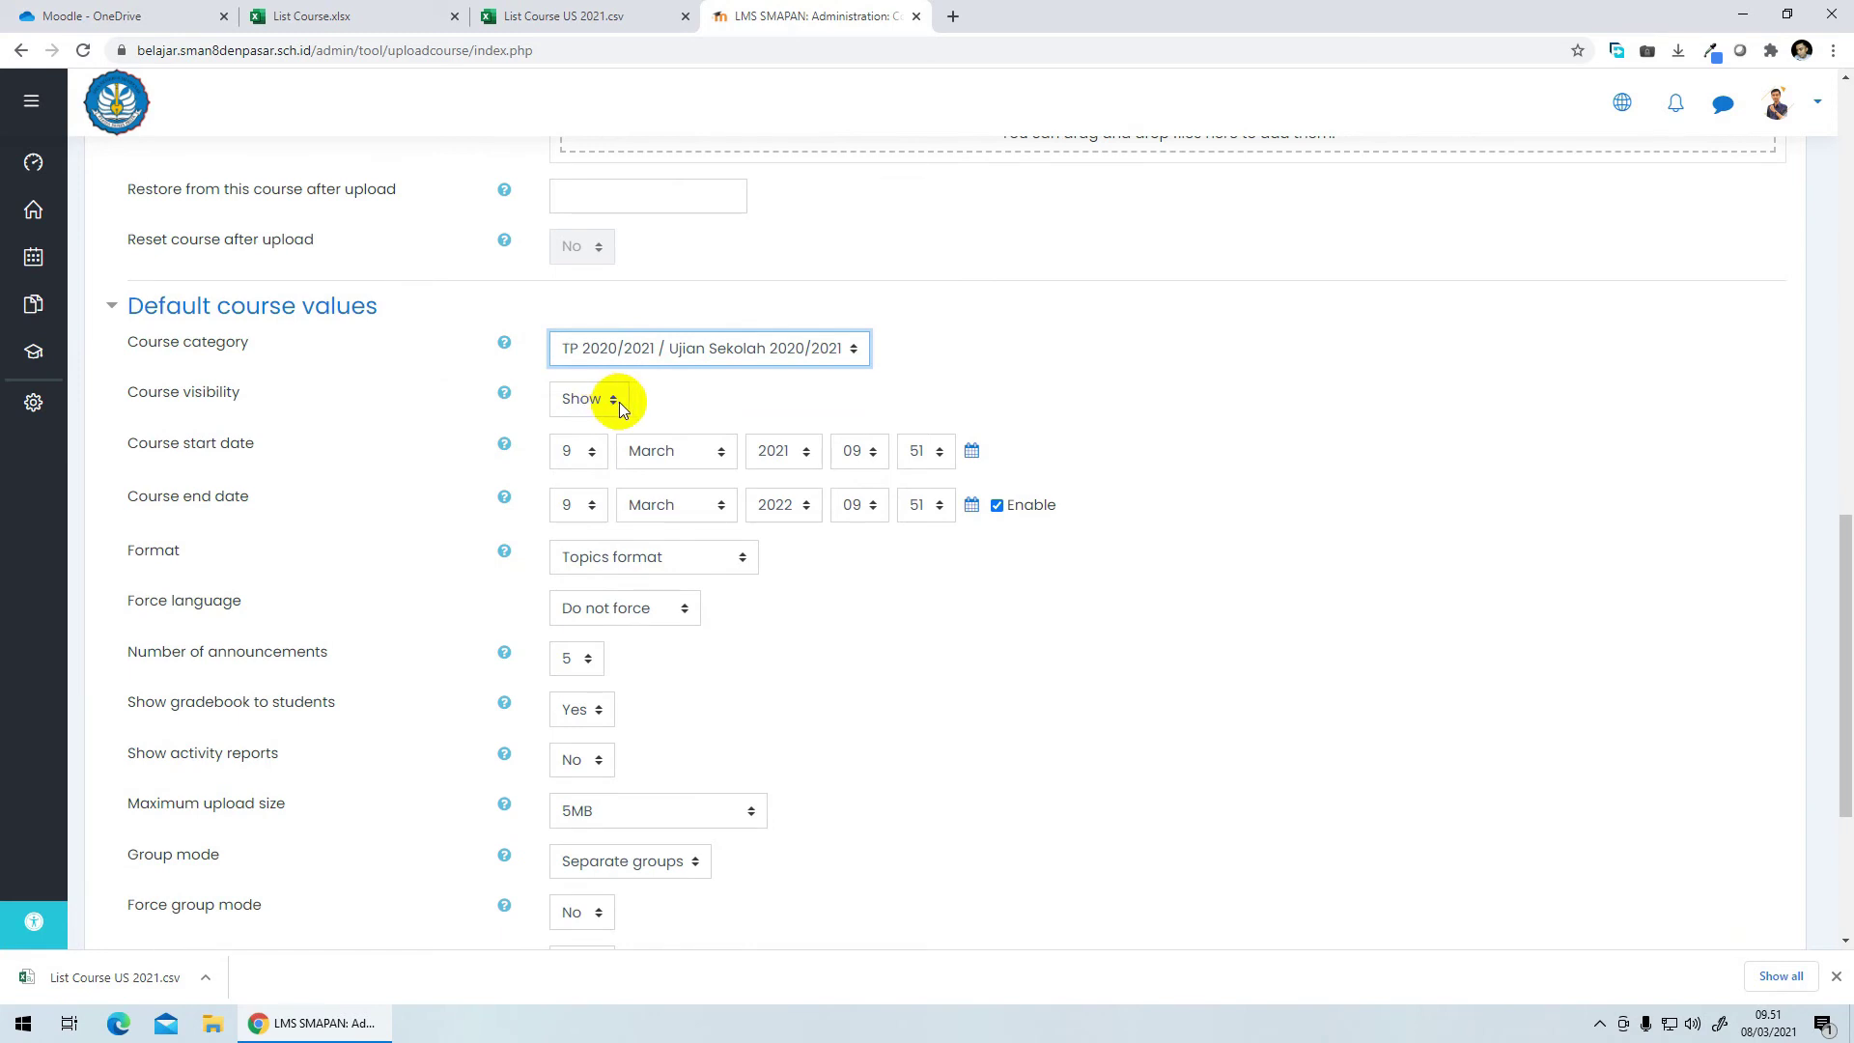
{"action": "scroll", "coordinate": [226, 425], "scroll_direction": "down", "scroll_amount": 1}
{"action": "left_click", "coordinate": [584, 362]}
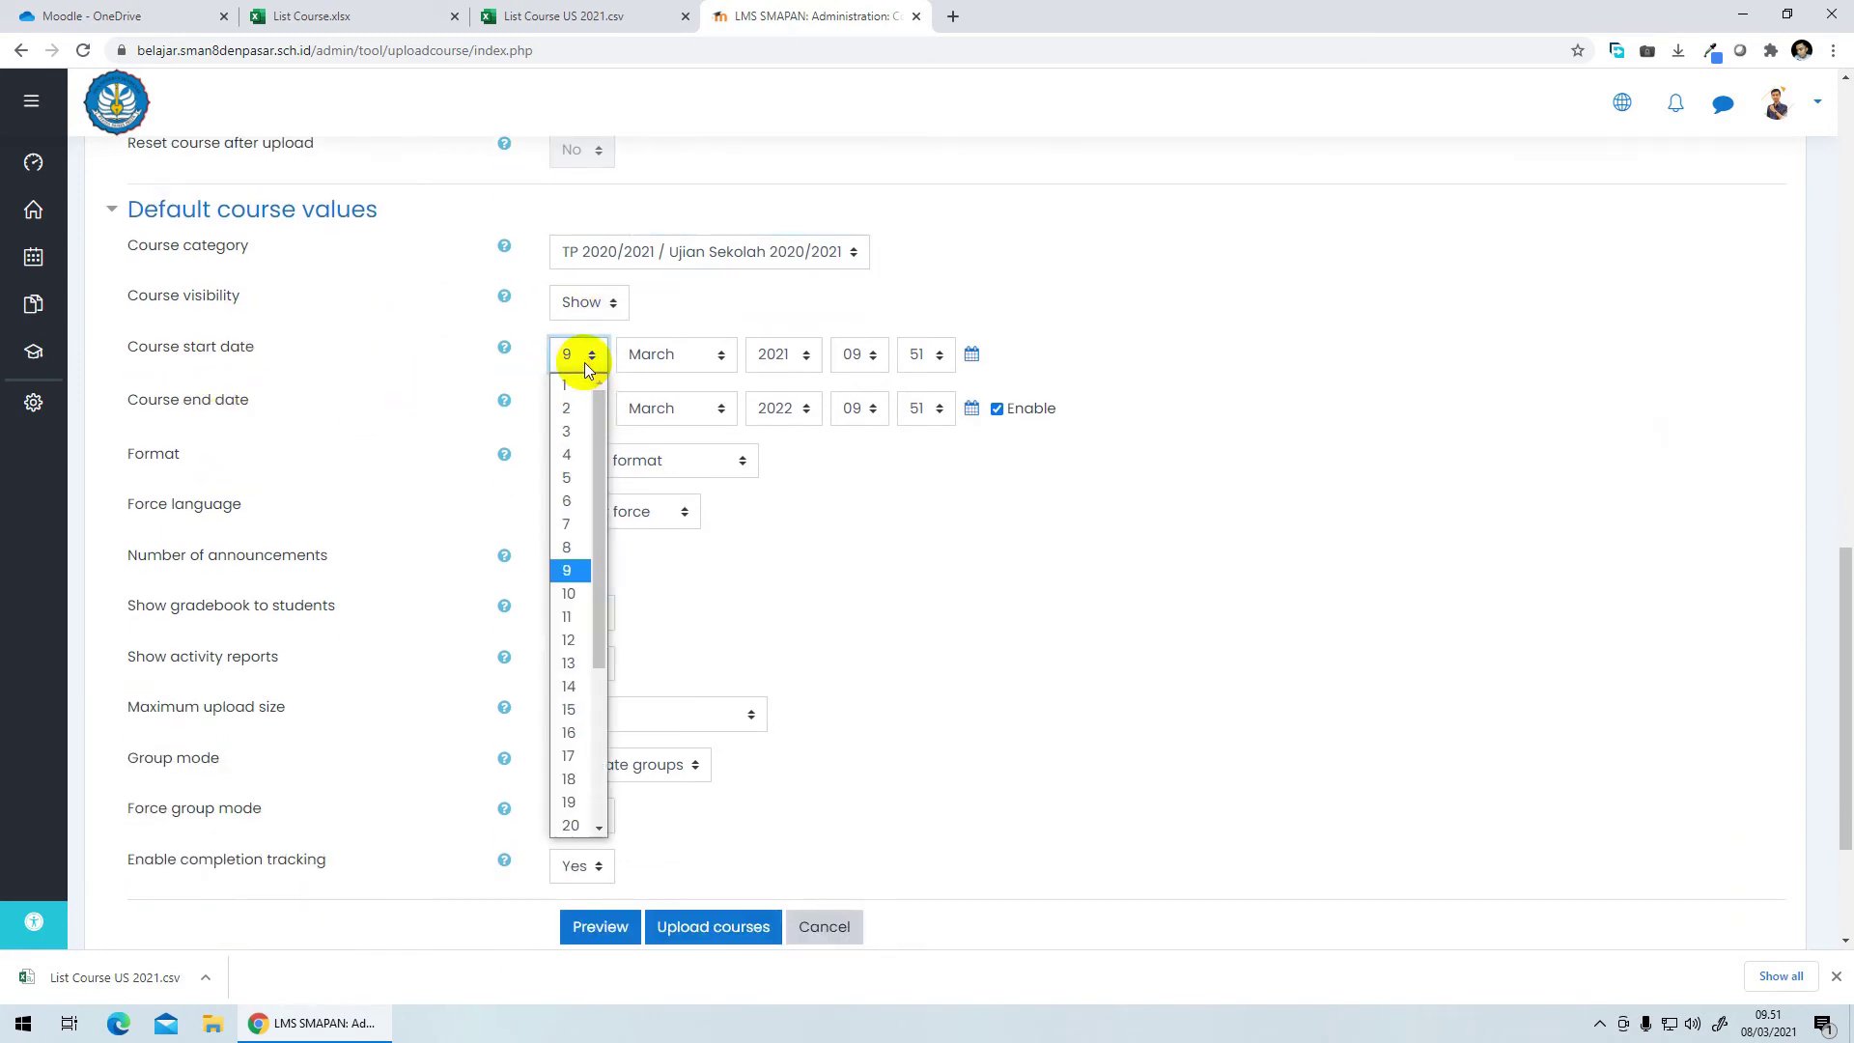
{"action": "left_click", "coordinate": [583, 362]}
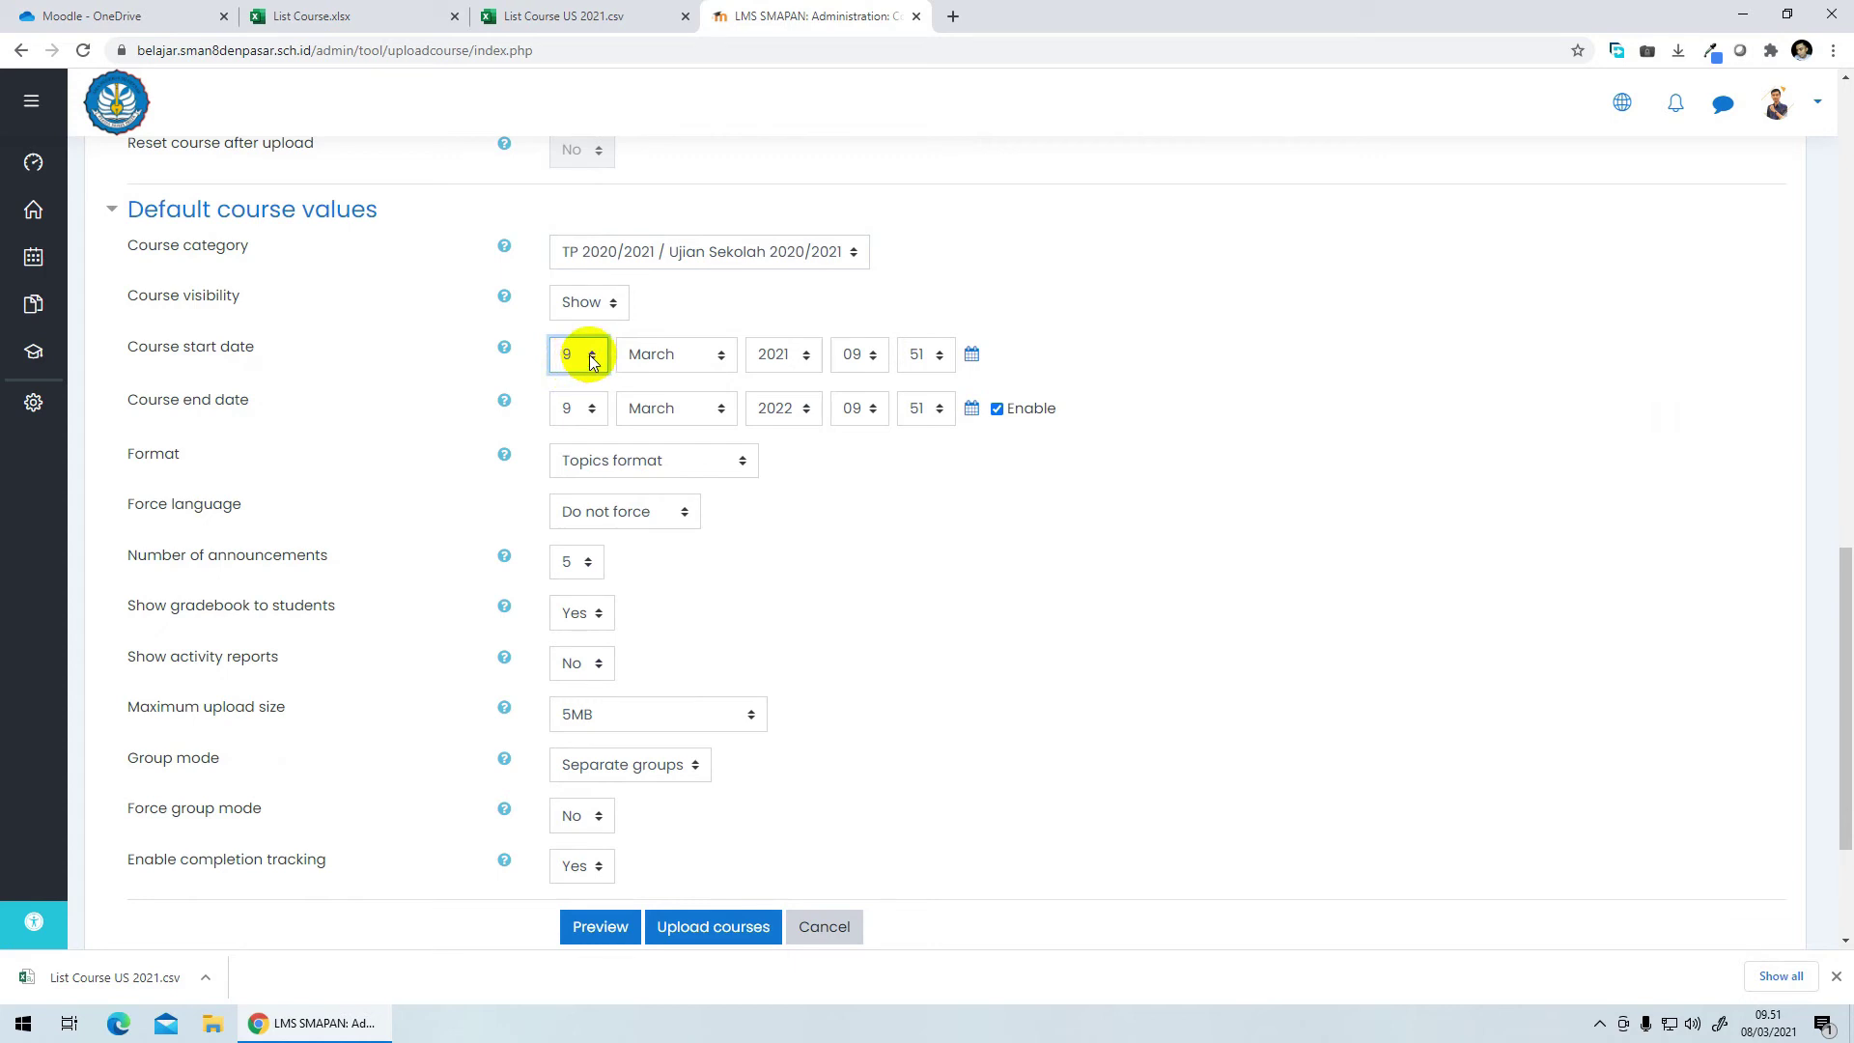
{"action": "left_click", "coordinate": [589, 359]}
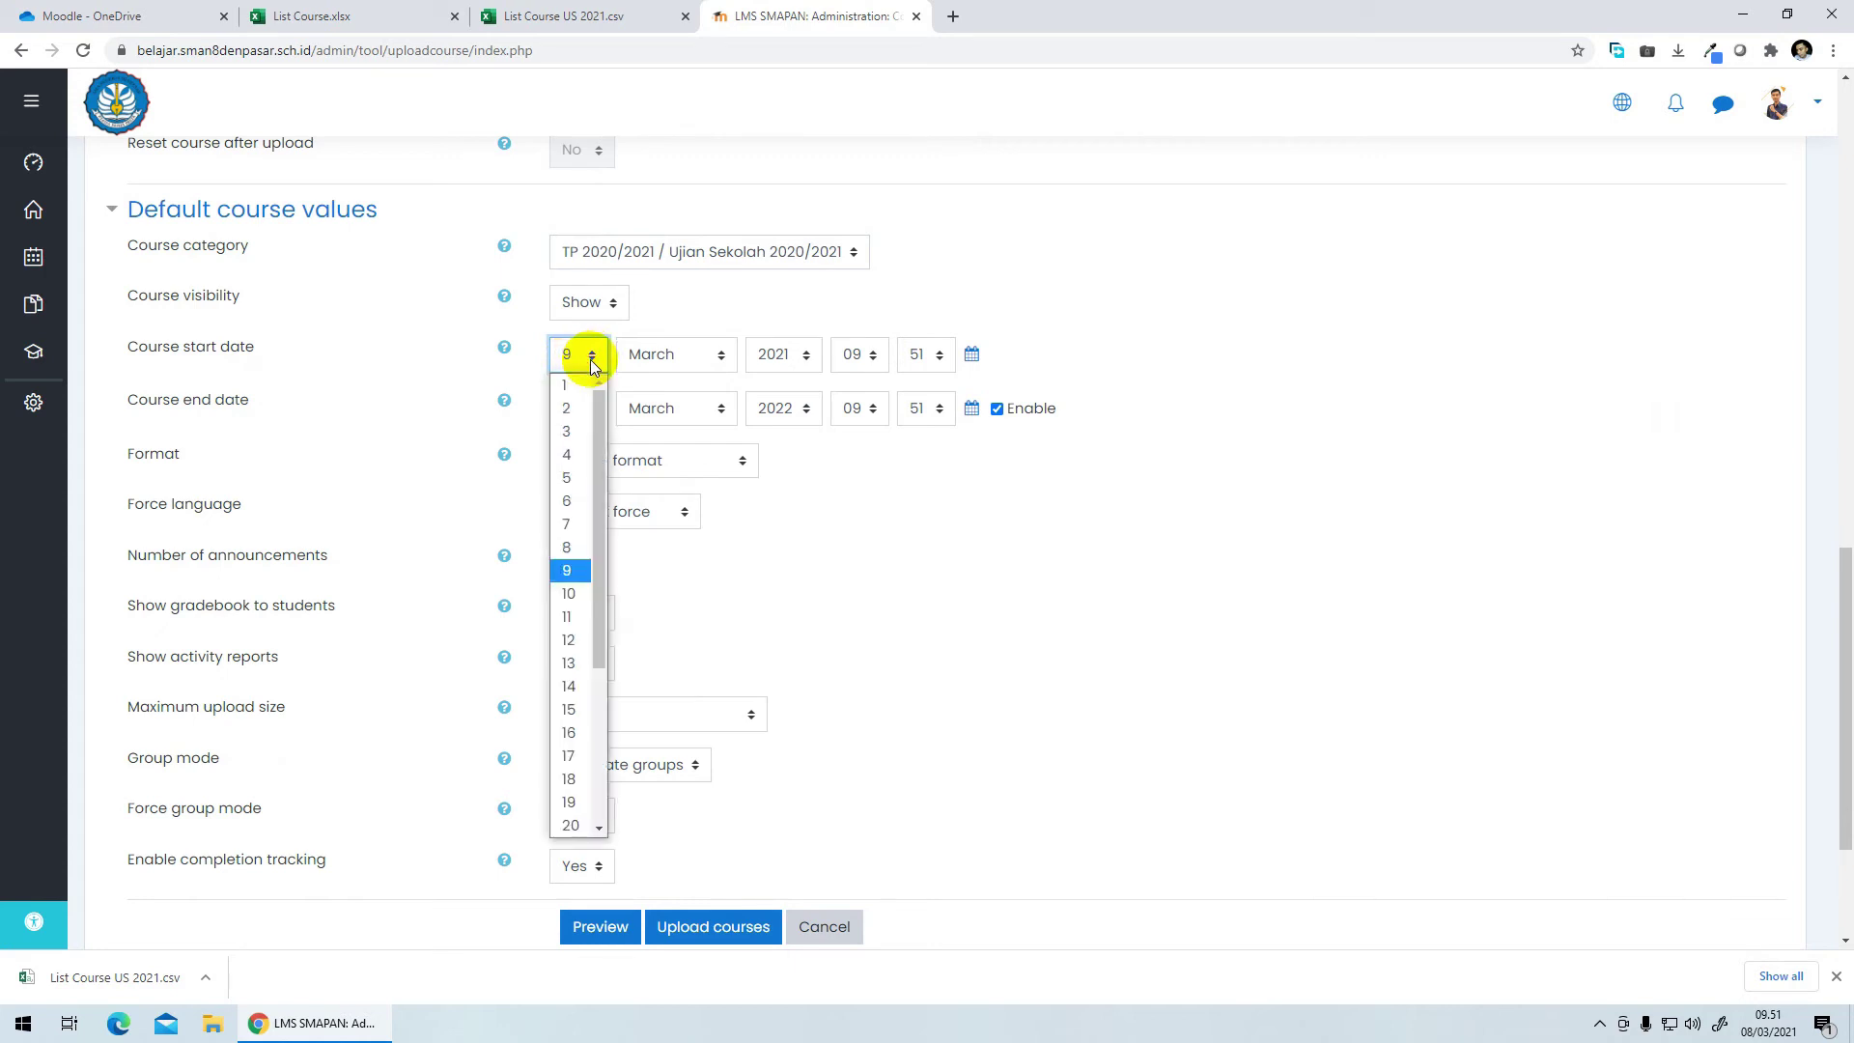
{"action": "left_click", "coordinate": [589, 359]}
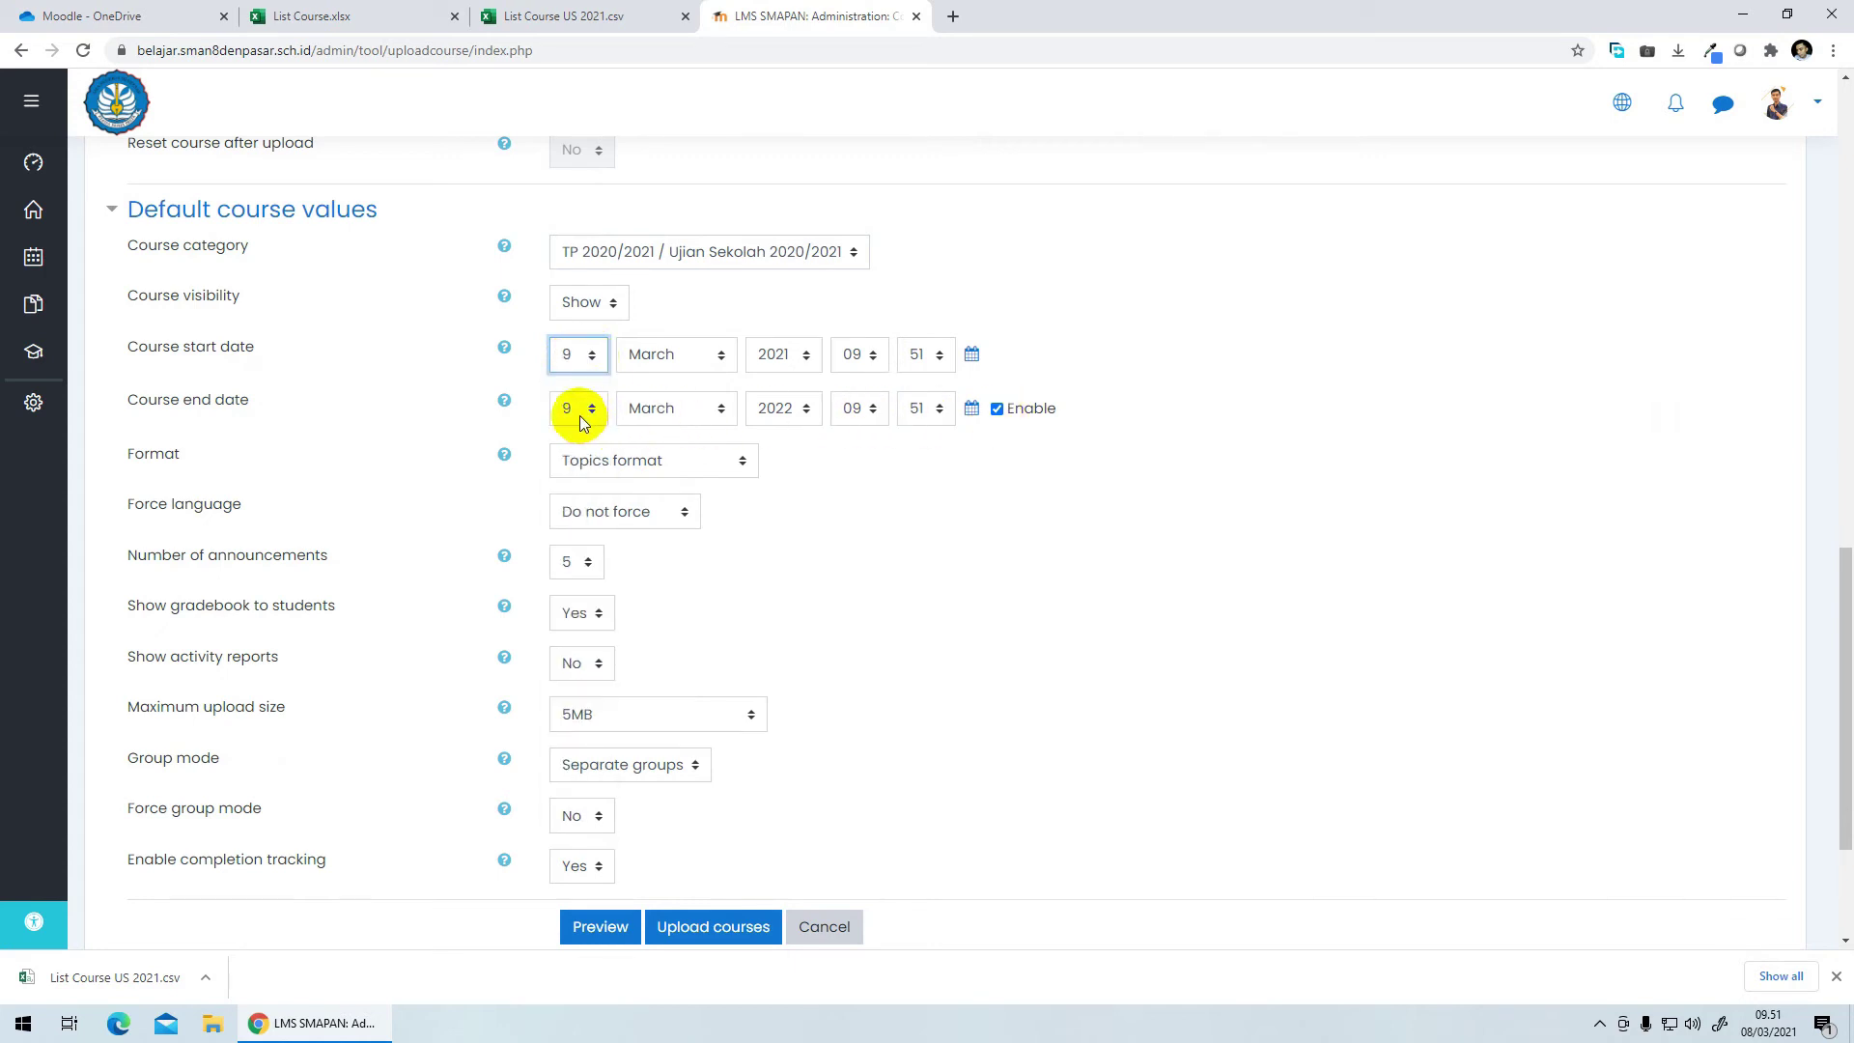
Step: Set the default course end date to day 30 of March 2022 at 23:59
{"action": "left_click", "coordinate": [577, 414]}
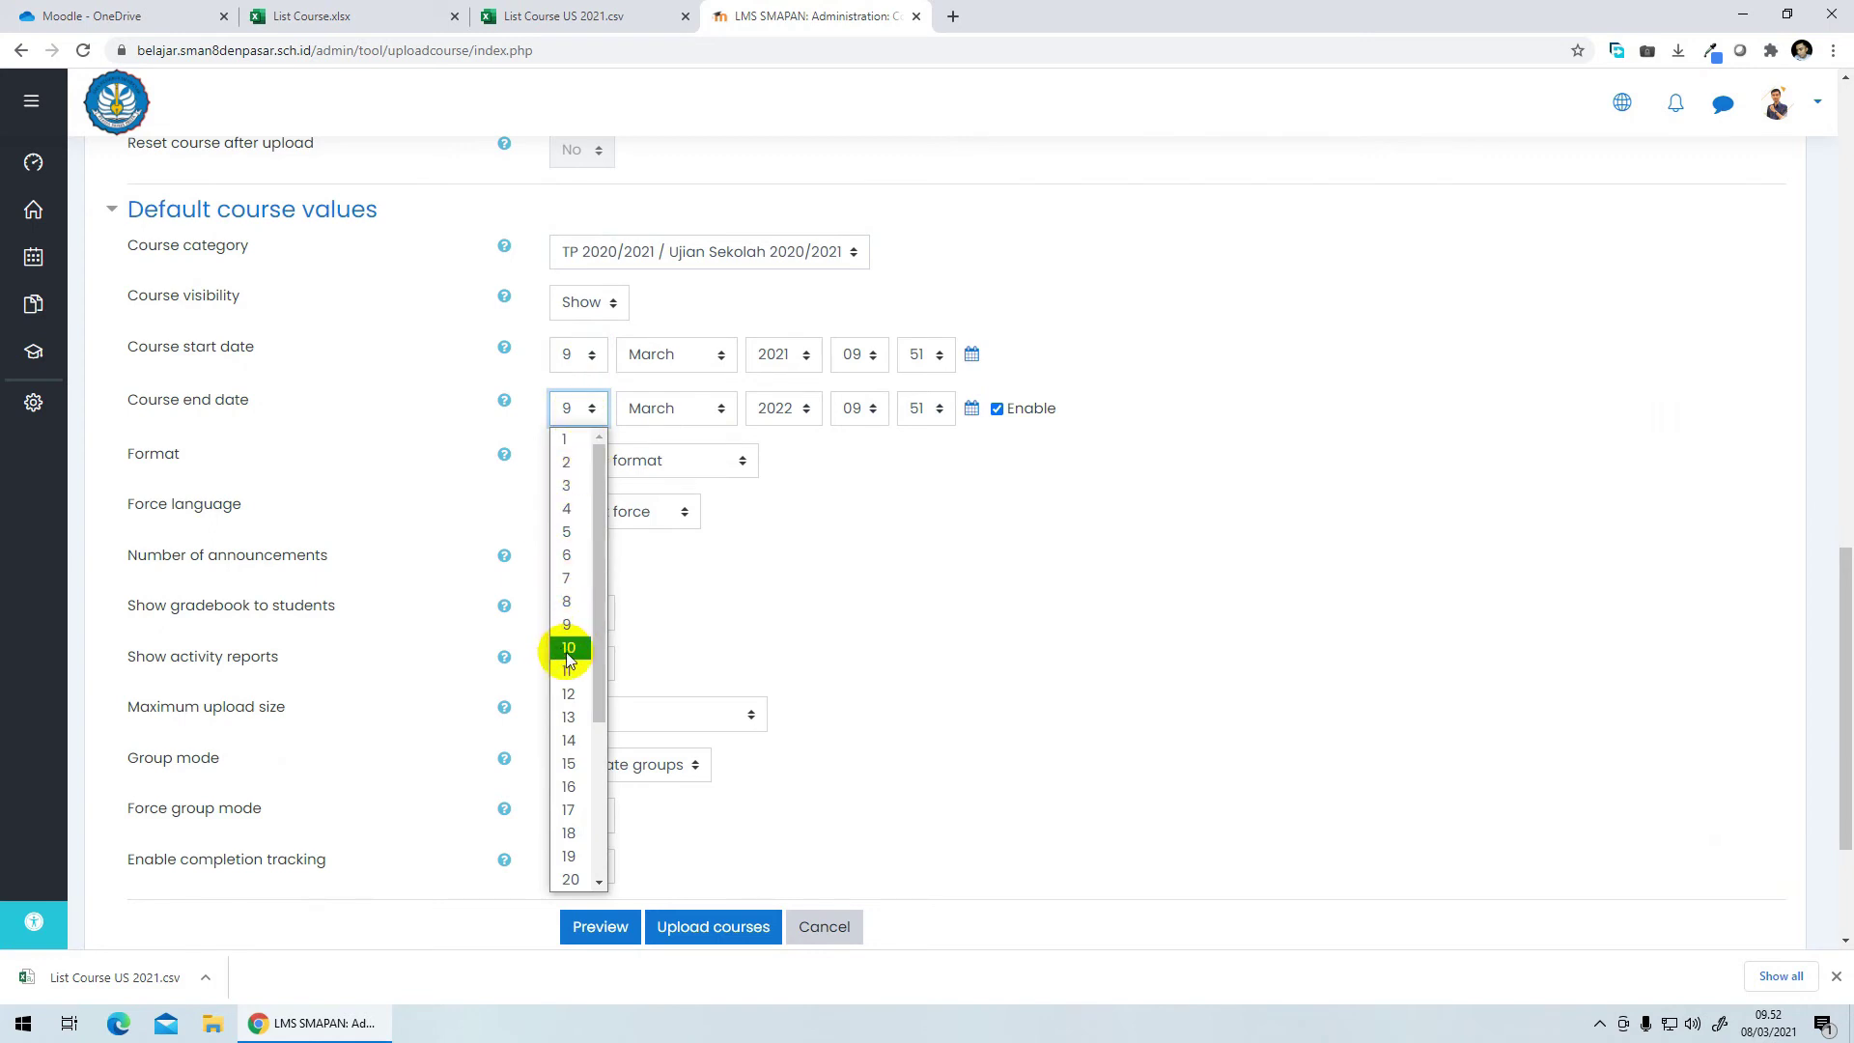
{"action": "scroll", "coordinate": [587, 711], "scroll_direction": "down", "scroll_amount": 3}
{"action": "left_click", "coordinate": [569, 831]}
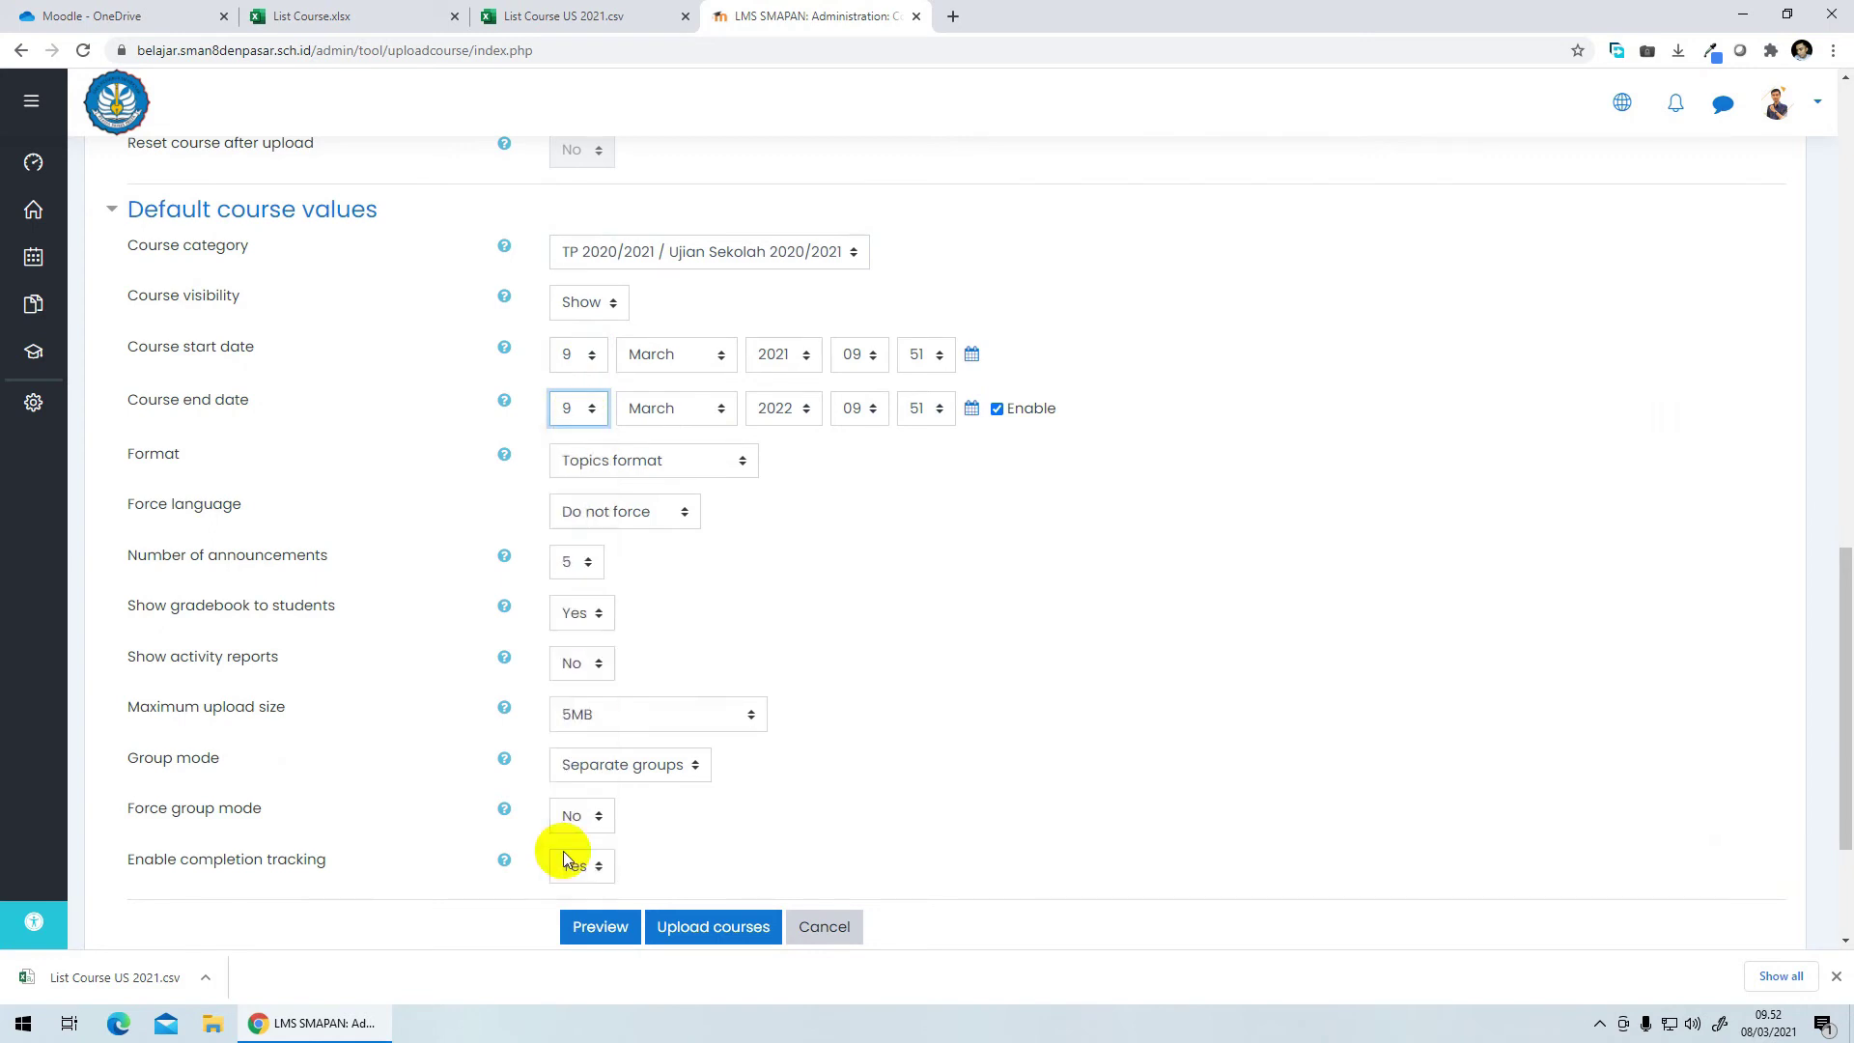
{"action": "left_click", "coordinate": [871, 414]}
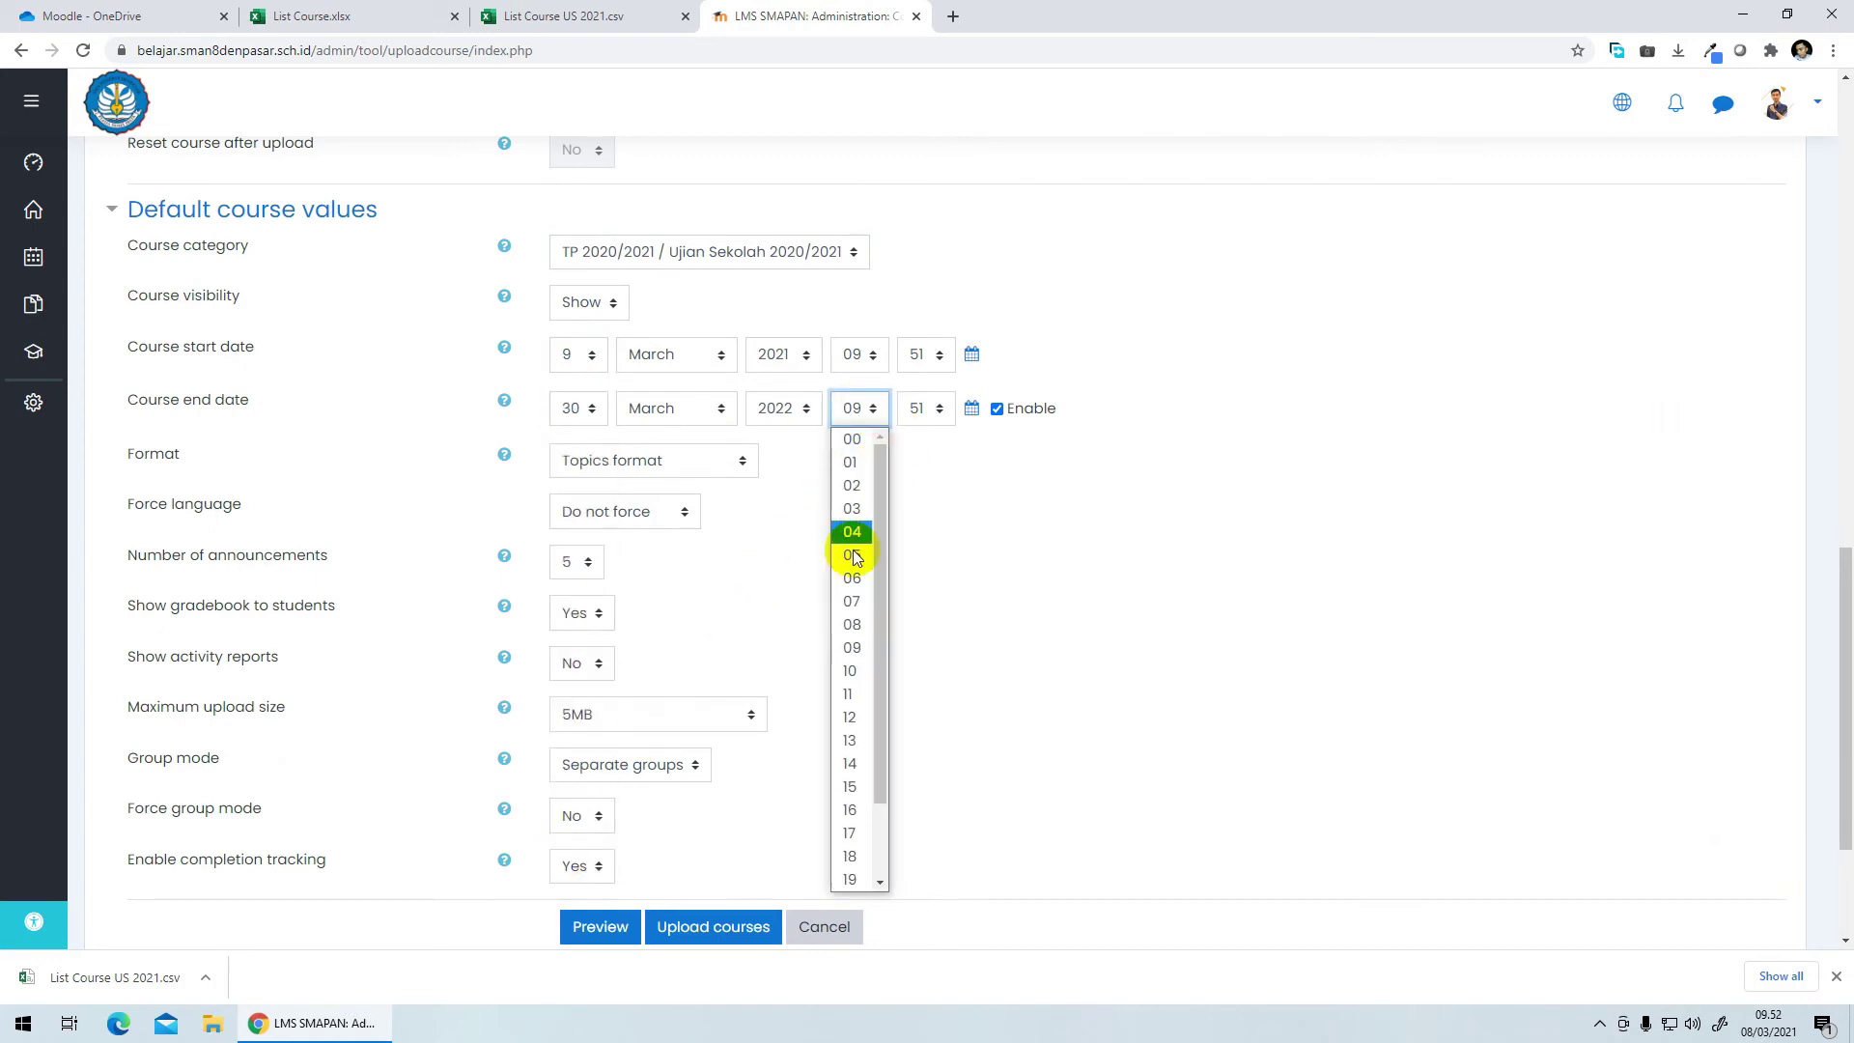
{"action": "scroll", "coordinate": [873, 815], "scroll_direction": "down", "scroll_amount": 3}
{"action": "left_click", "coordinate": [856, 877]}
{"action": "left_click", "coordinate": [925, 413]}
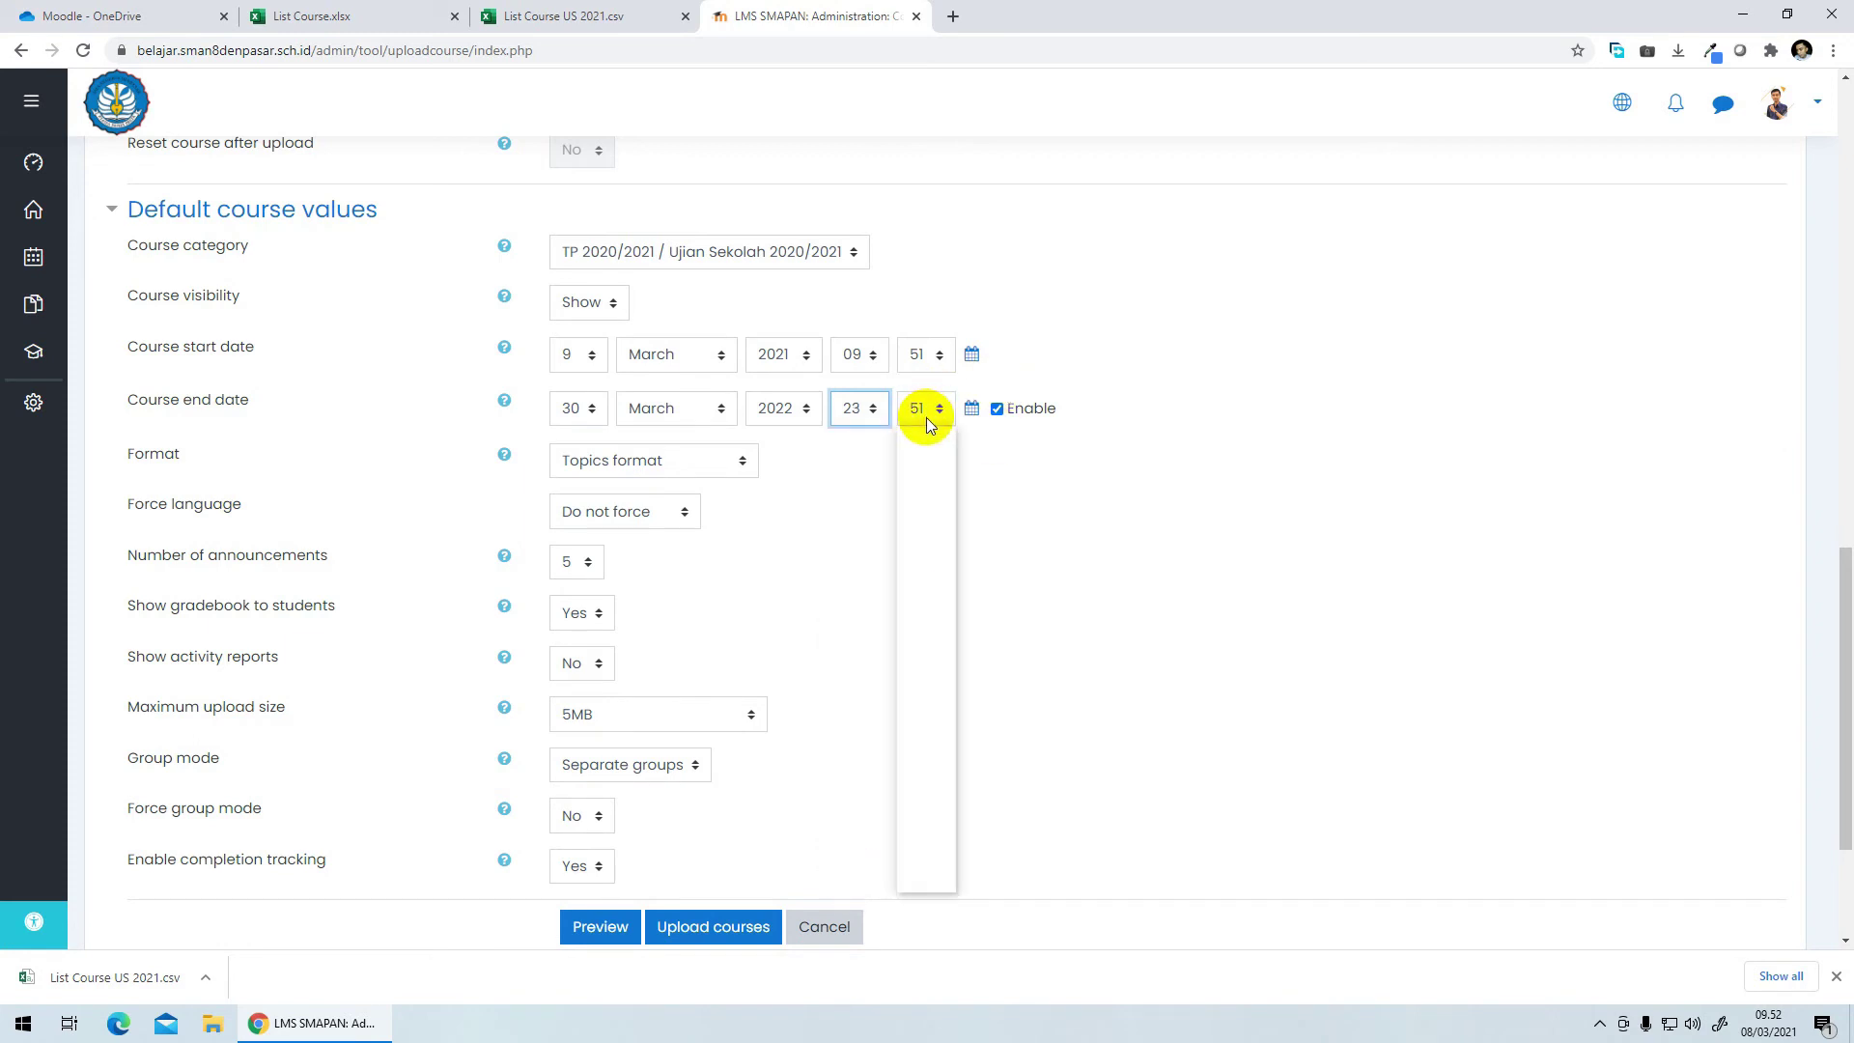
{"action": "scroll", "coordinate": [941, 676], "scroll_direction": "down", "scroll_amount": 3}
{"action": "left_click", "coordinate": [917, 874]}
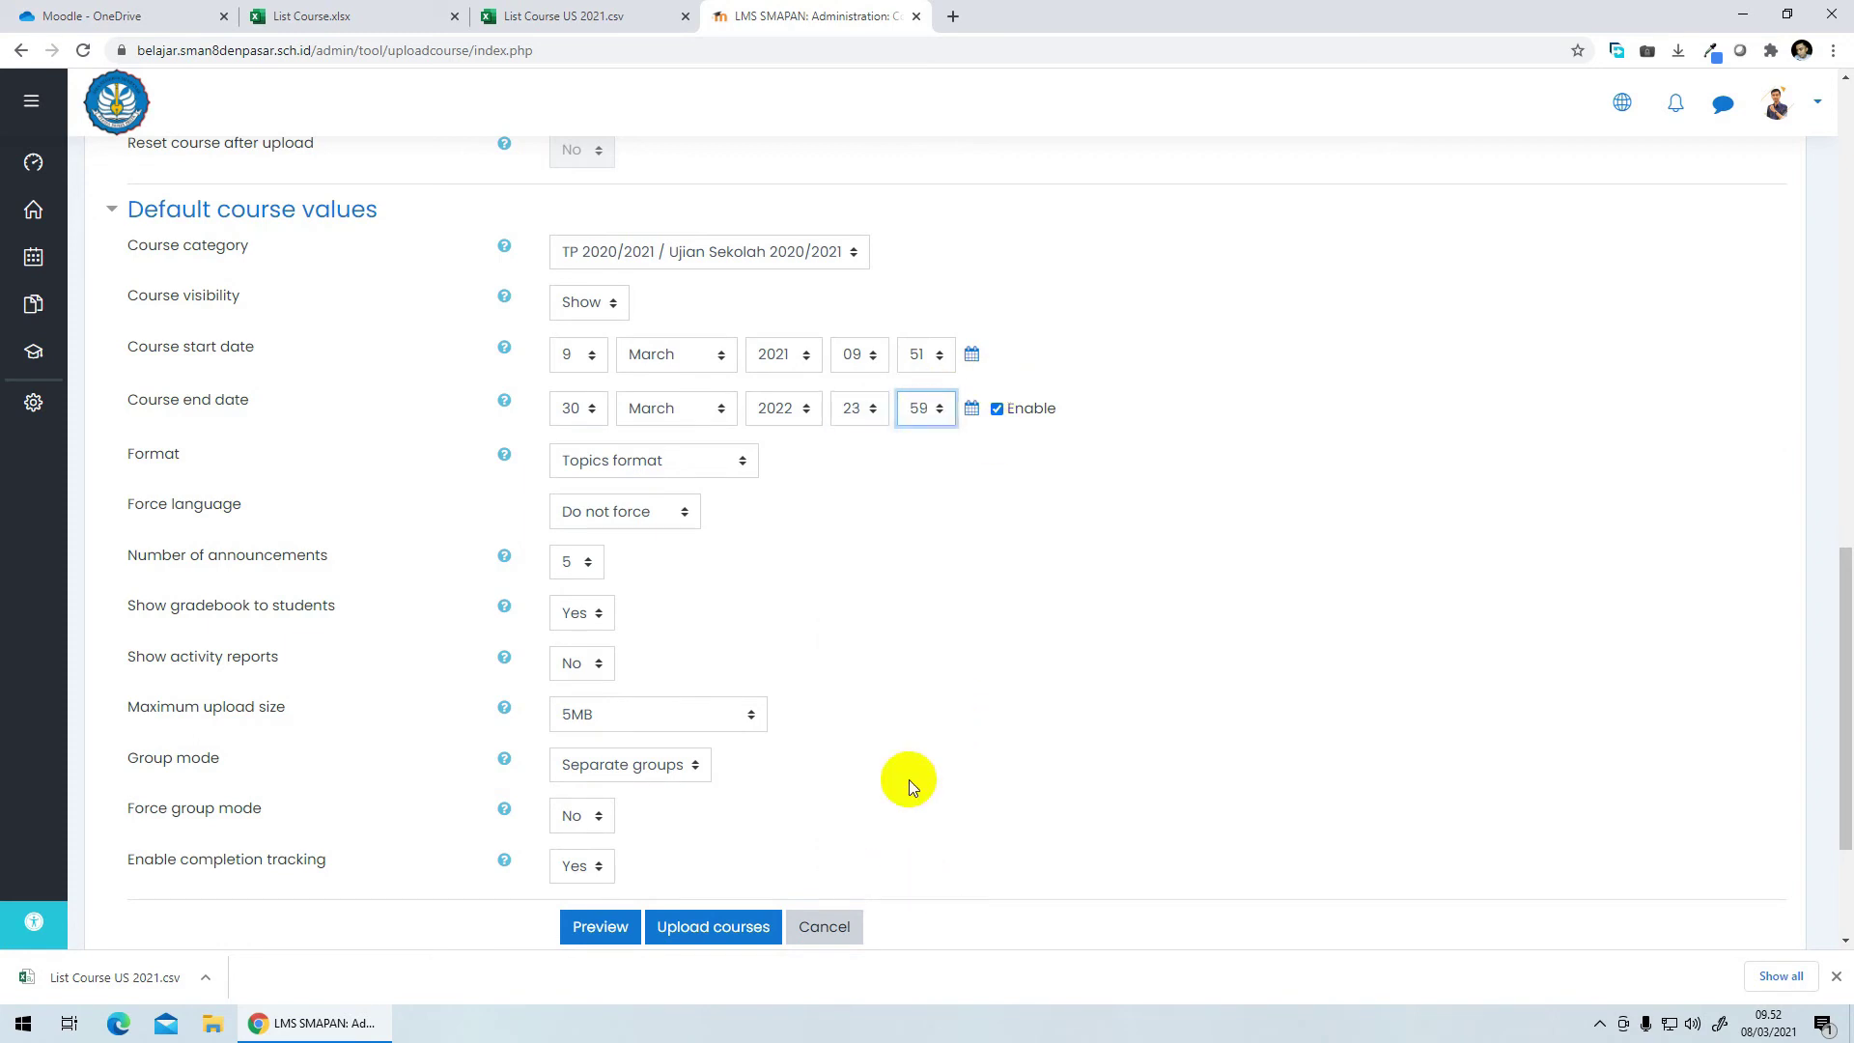
Step: Set the default course start time to 07:00
{"action": "left_click", "coordinate": [866, 355]}
{"action": "left_click", "coordinate": [861, 565]}
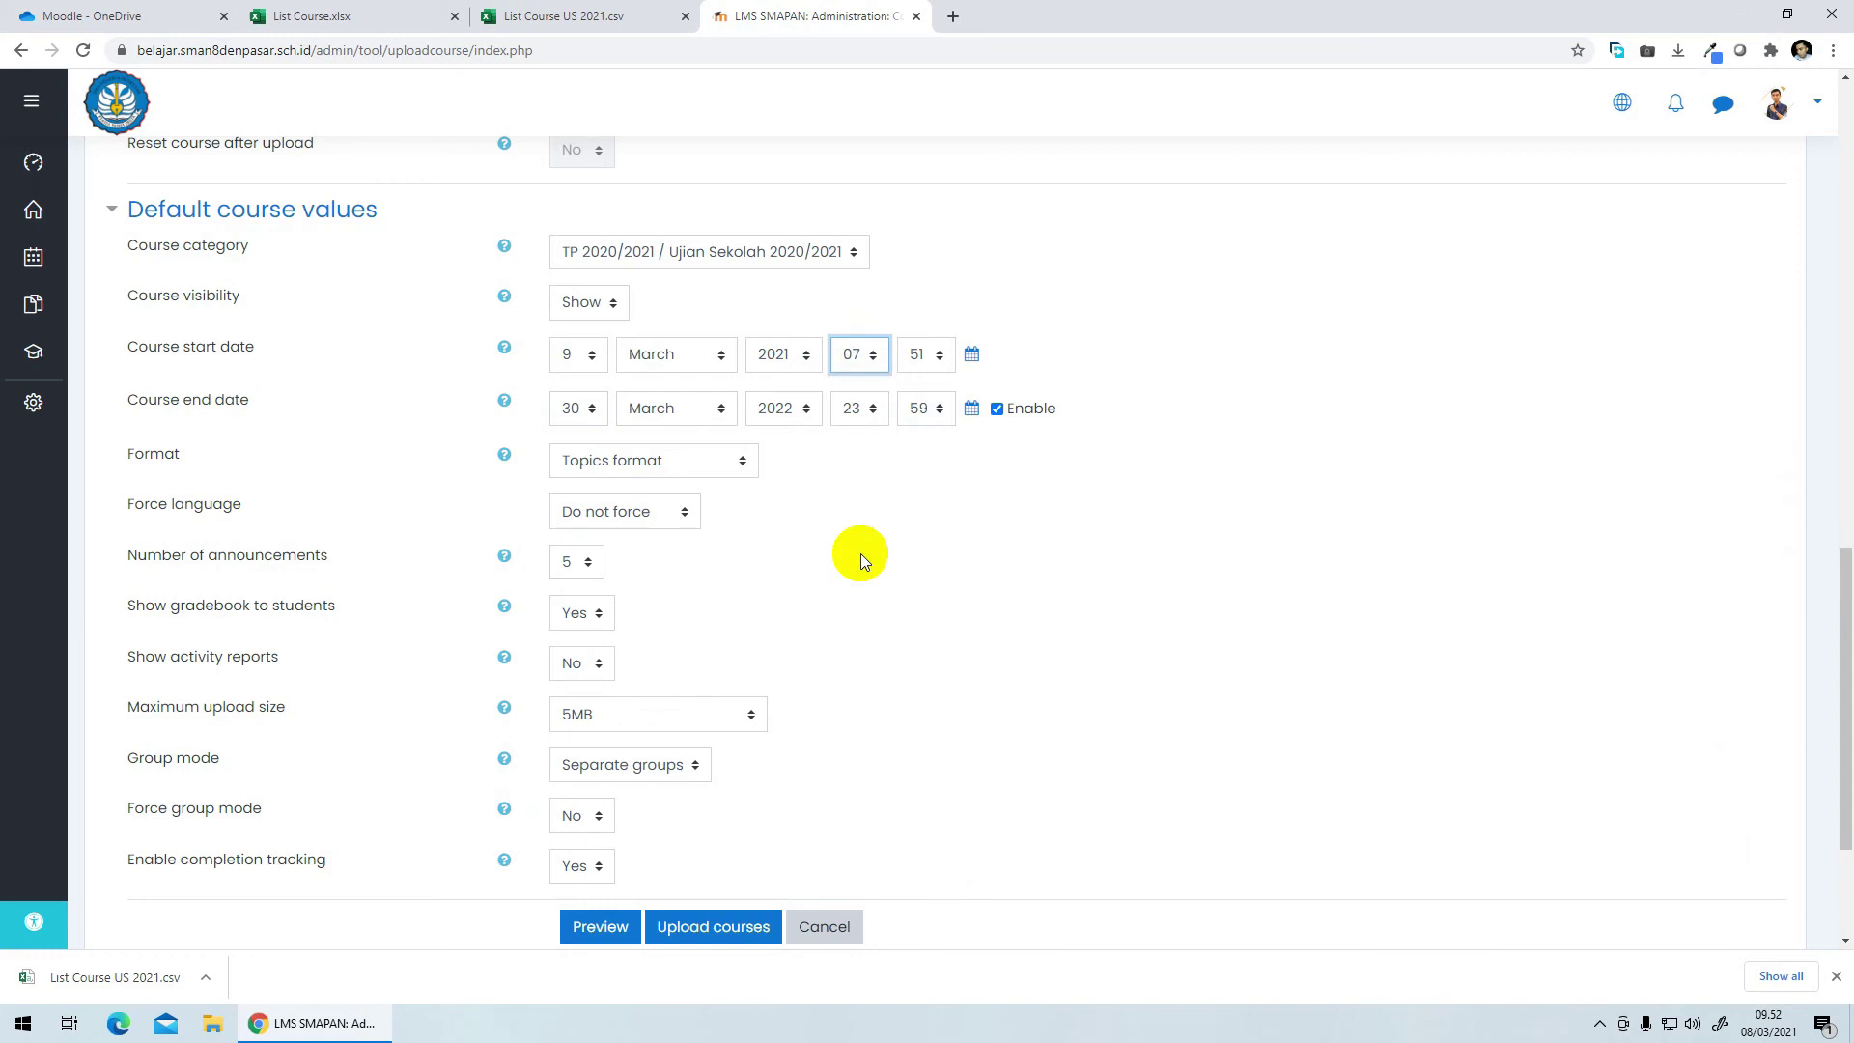
{"action": "left_click", "coordinate": [927, 355]}
{"action": "scroll", "coordinate": [925, 401], "scroll_direction": "up", "scroll_amount": 6}
{"action": "left_click", "coordinate": [917, 380]}
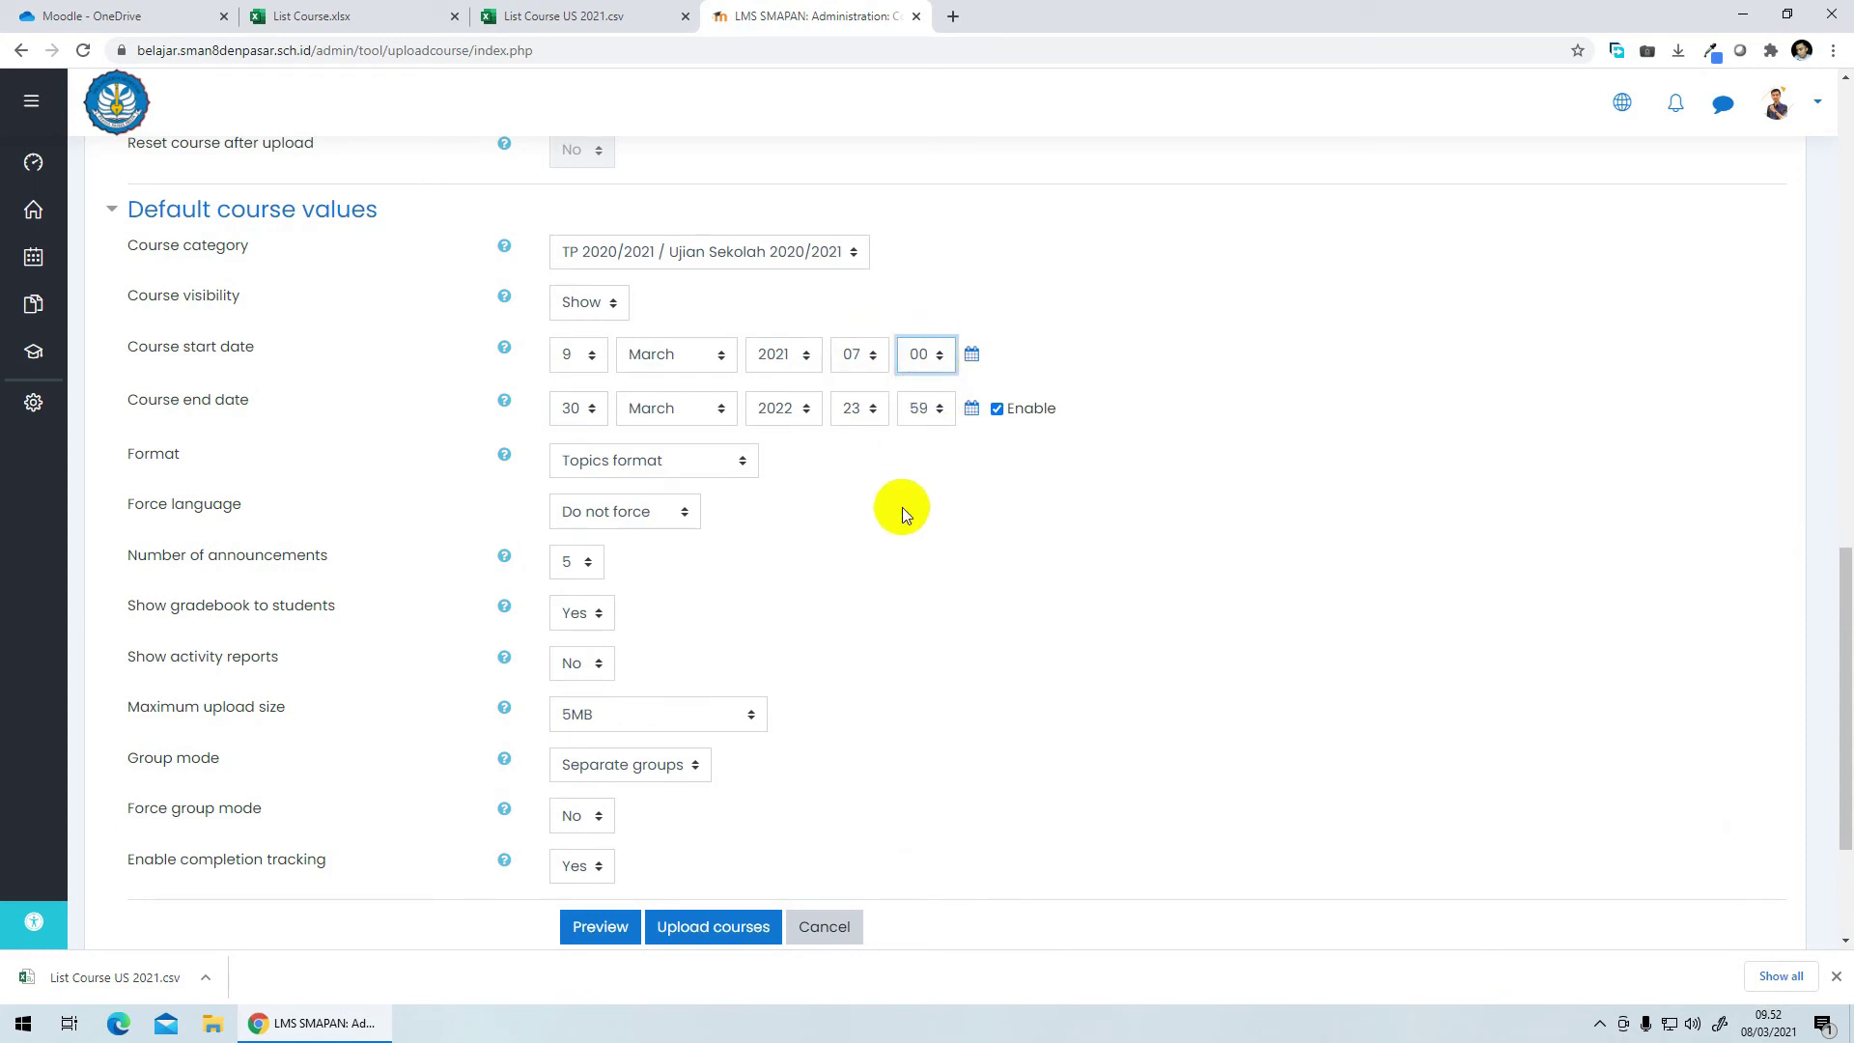
Step: Set the default course format to Single activity format and check the group mode options, keeping Separate groups
{"action": "scroll", "coordinate": [405, 439], "scroll_direction": "down", "scroll_amount": 1}
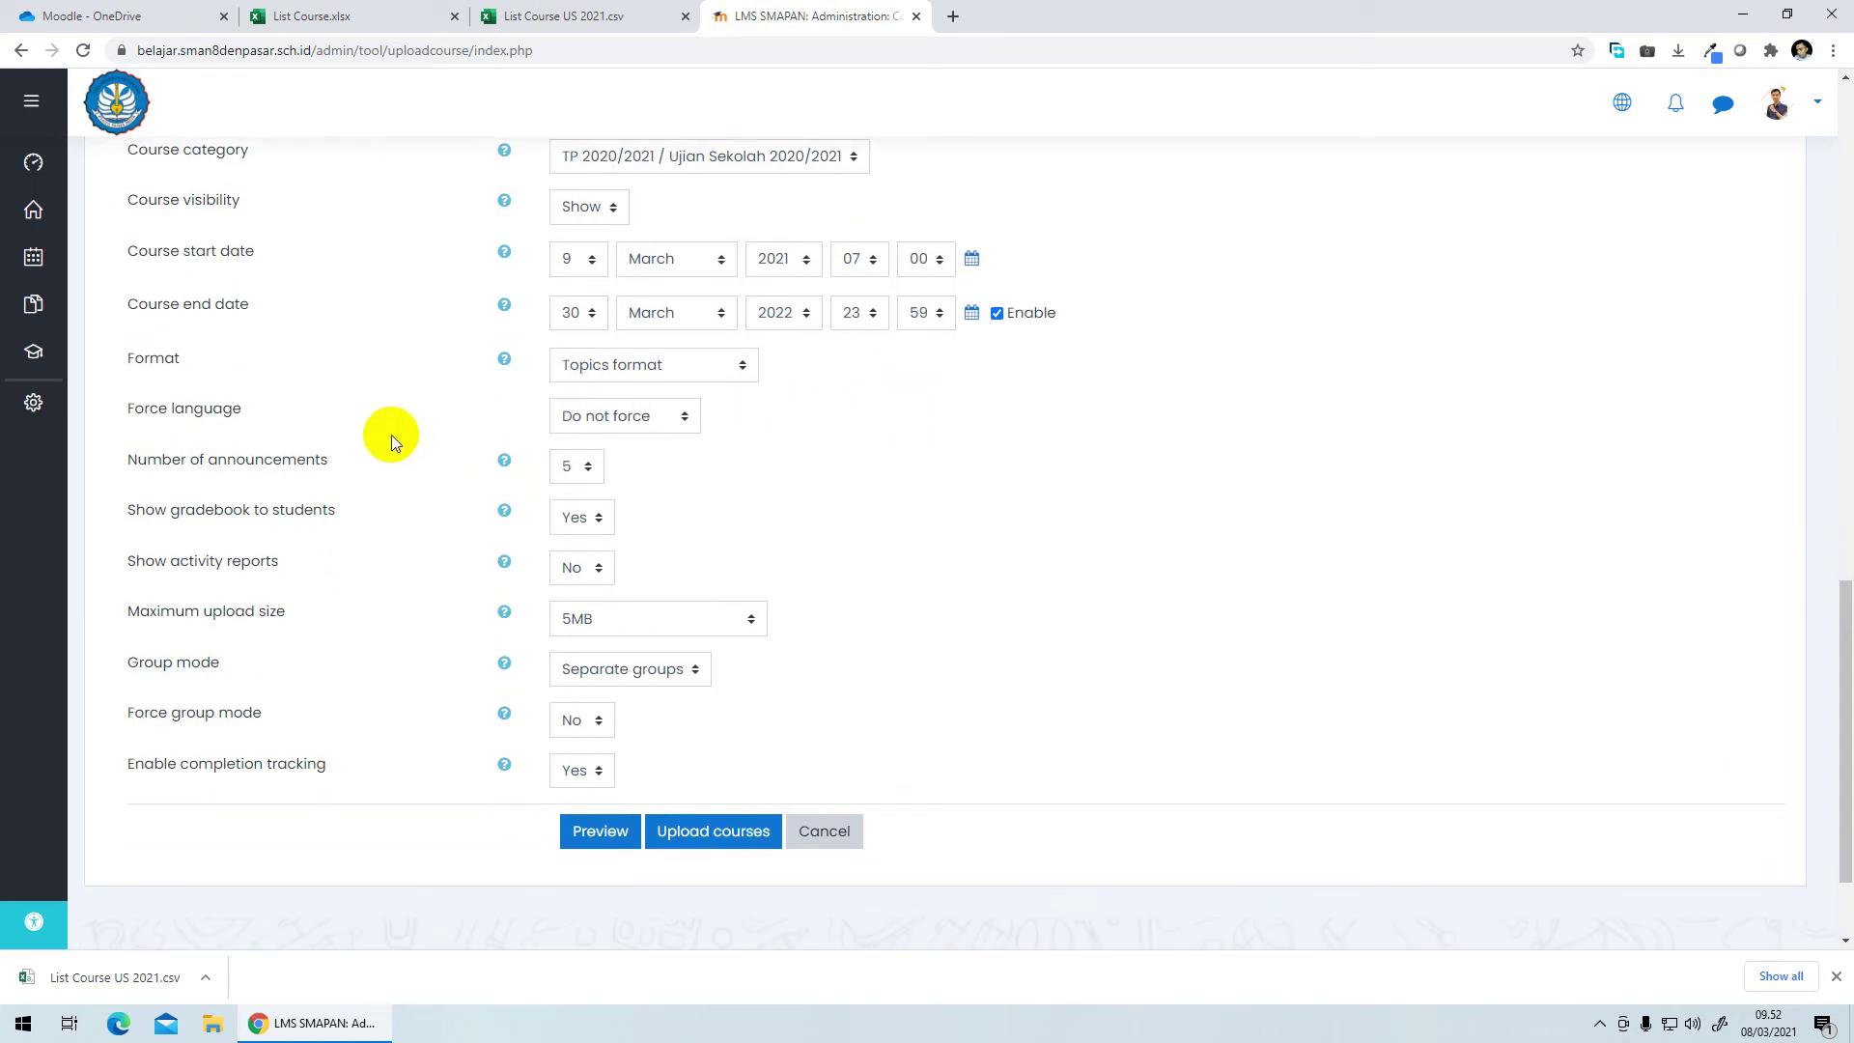
{"action": "left_click", "coordinate": [630, 372]}
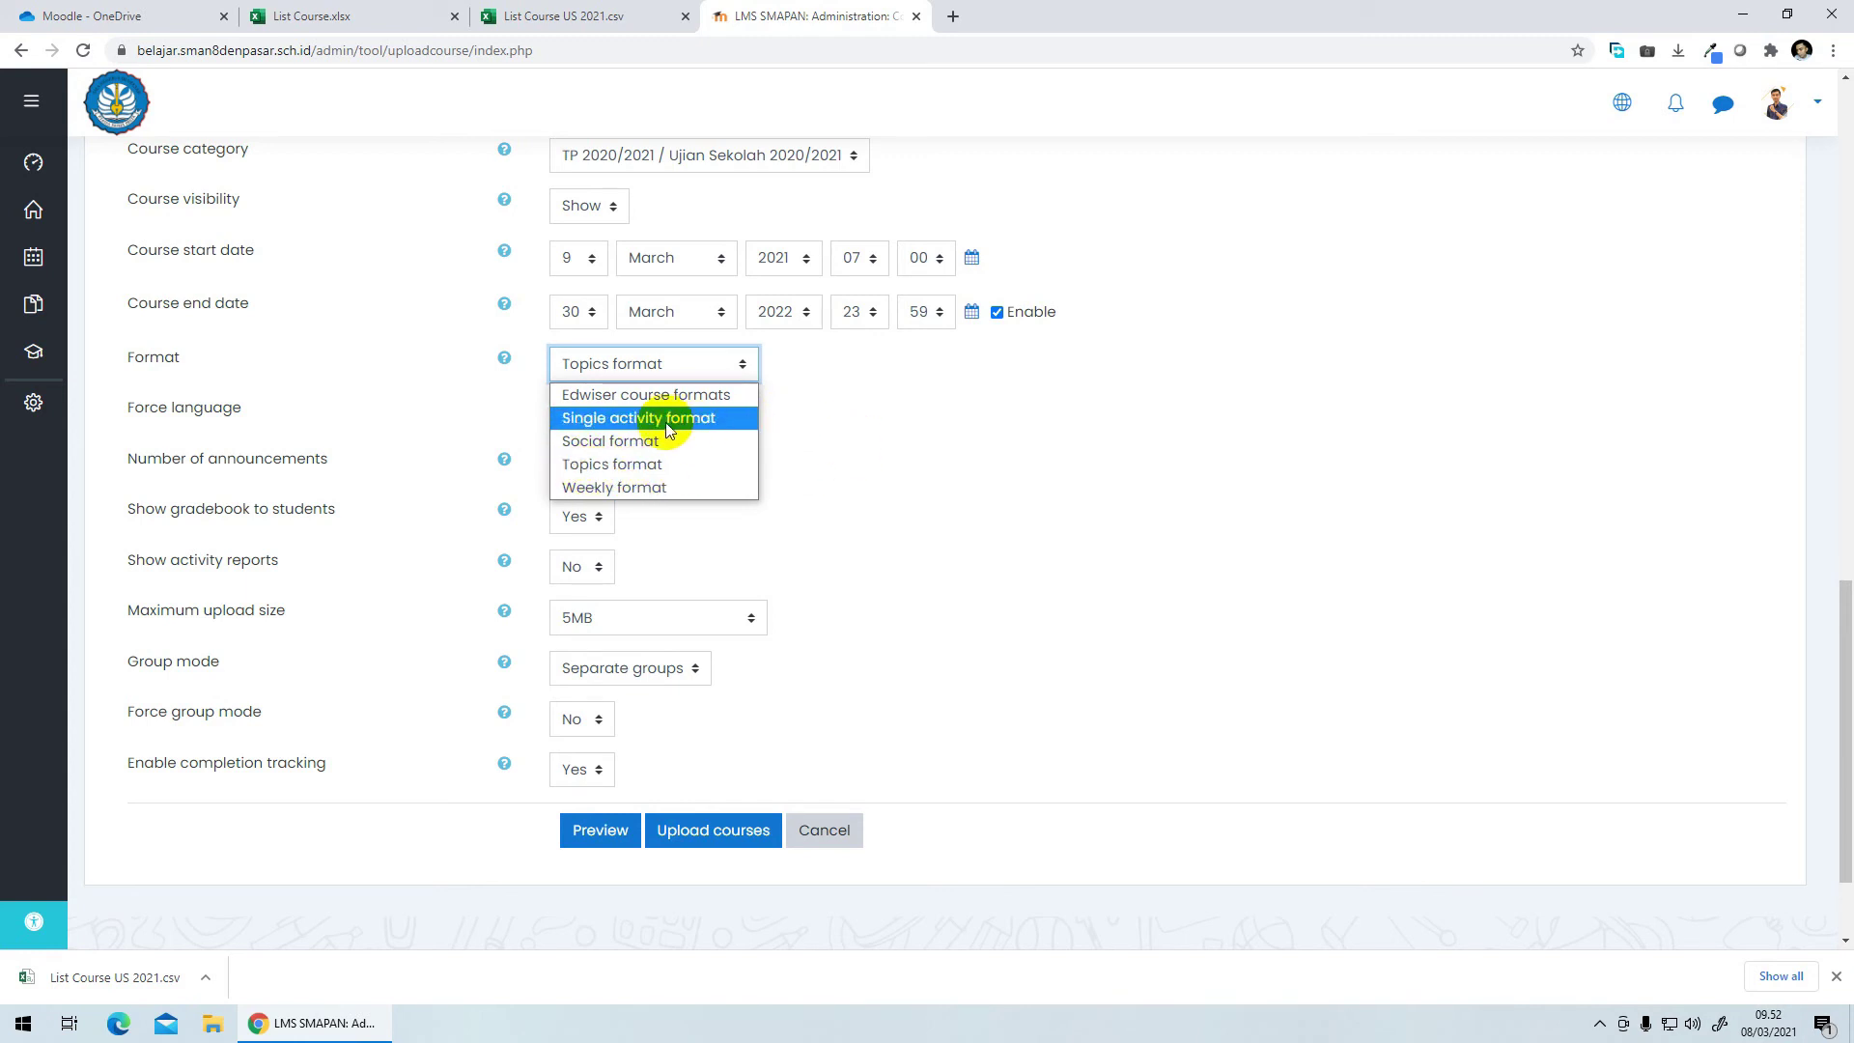
{"action": "left_click", "coordinate": [614, 421]}
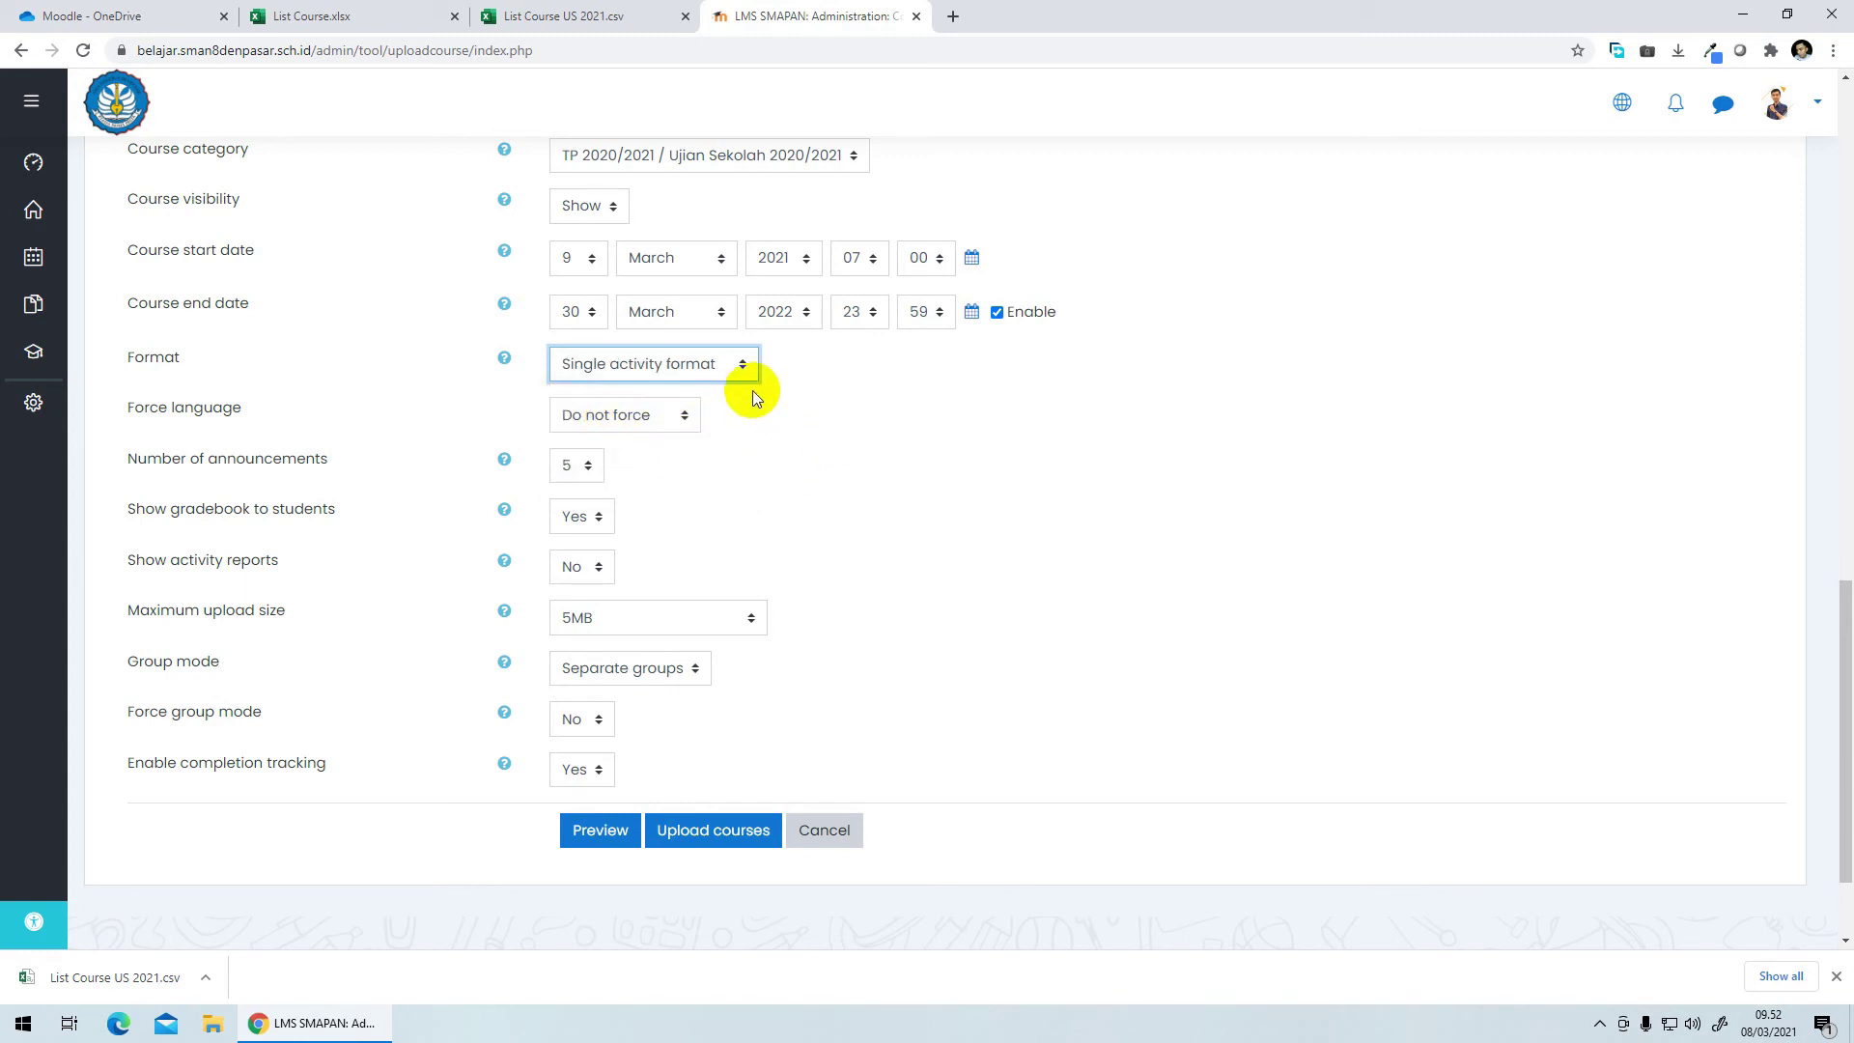
{"action": "left_click", "coordinate": [745, 367]}
{"action": "left_click", "coordinate": [733, 377]}
{"action": "left_click", "coordinate": [664, 675]}
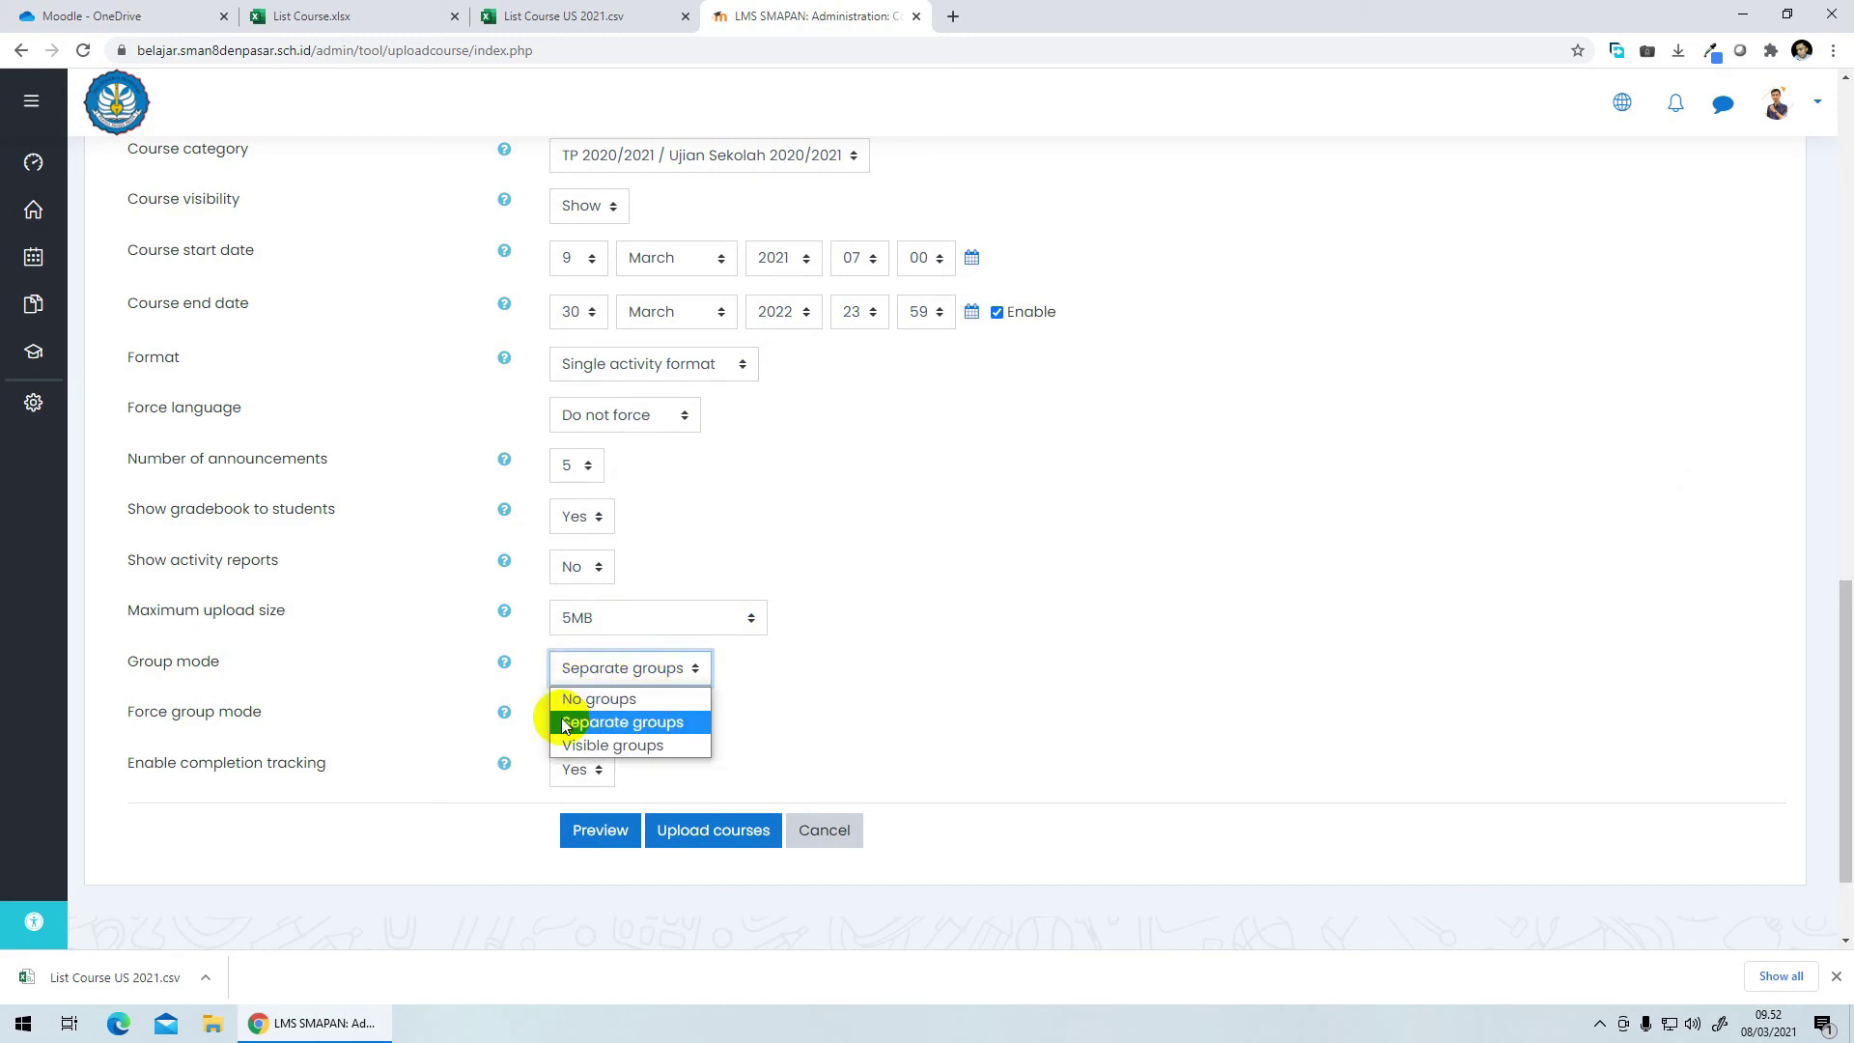
{"action": "left_click", "coordinate": [775, 675]}
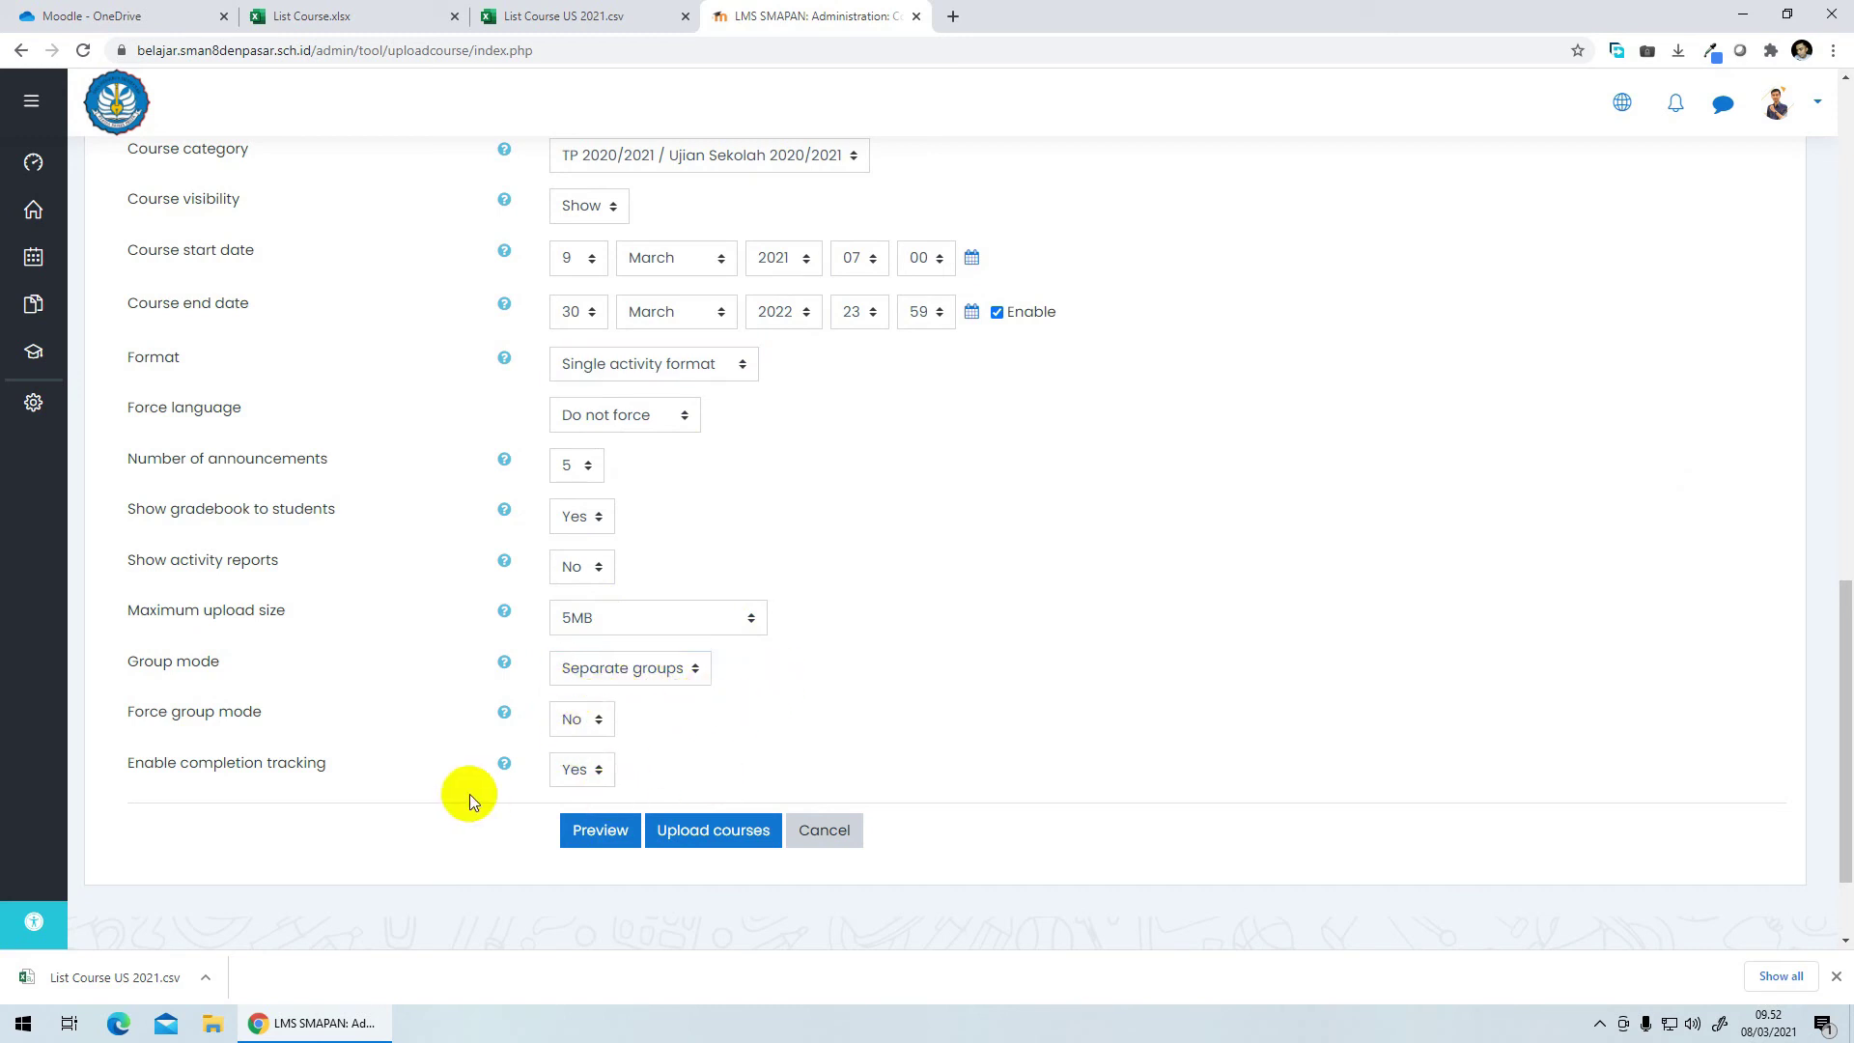
Step: Review the import options and default course values, regenerate the upload preview, and cancel the course upload
{"action": "scroll", "coordinate": [656, 579], "scroll_direction": "up", "scroll_amount": 2}
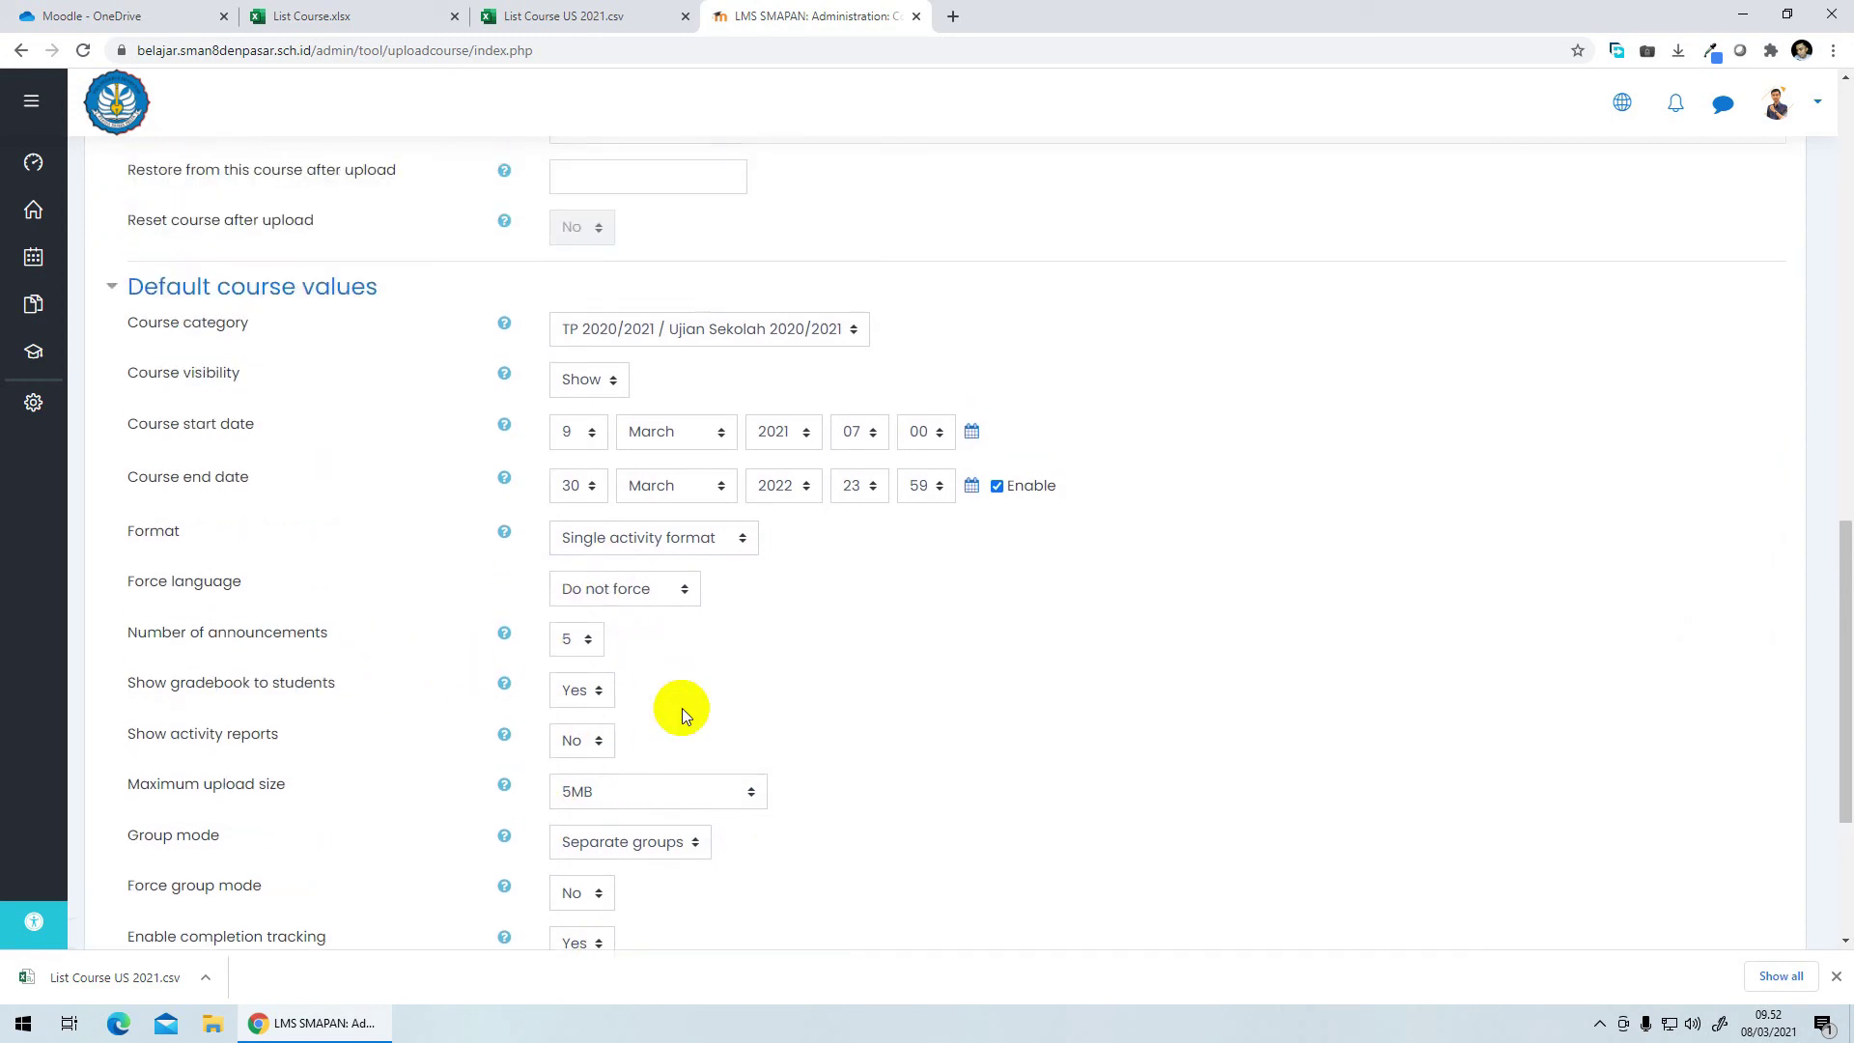
{"action": "scroll", "coordinate": [681, 708], "scroll_direction": "down", "scroll_amount": 3}
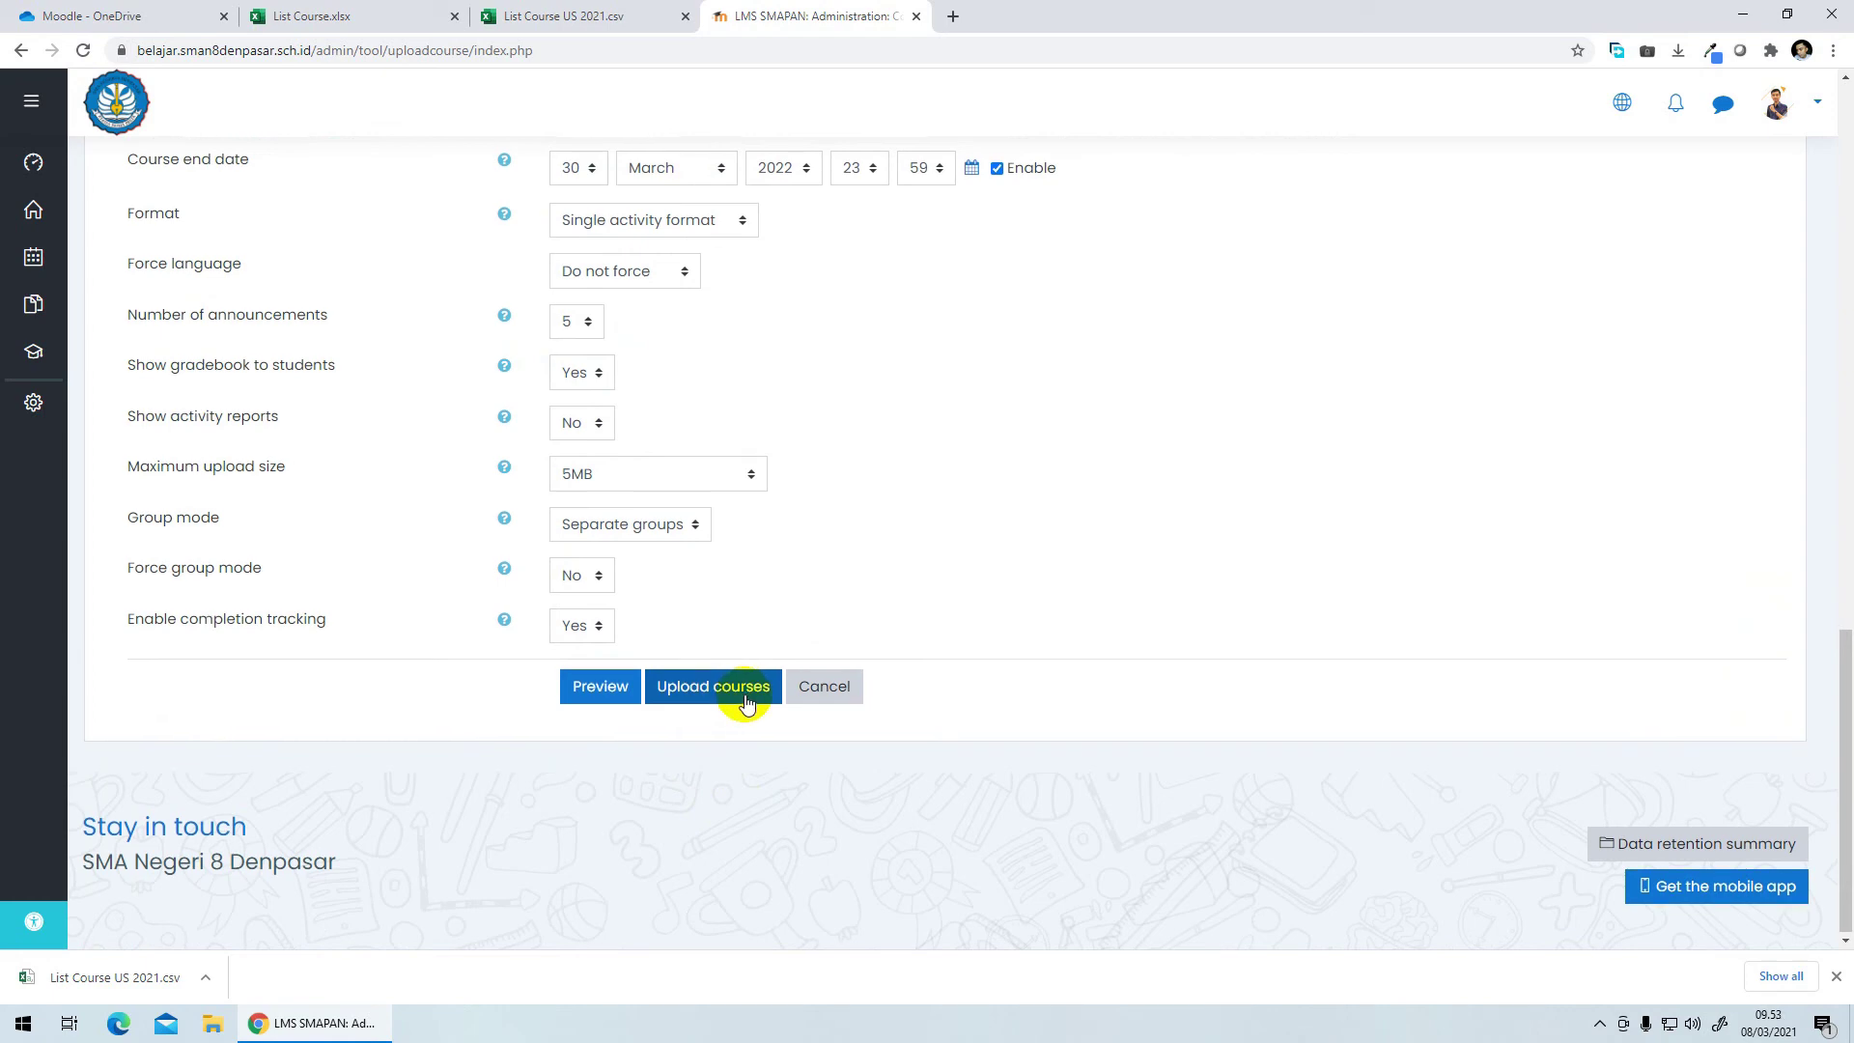
{"action": "scroll", "coordinate": [746, 700], "scroll_direction": "up", "scroll_amount": 9}
{"action": "scroll", "coordinate": [745, 695], "scroll_direction": "up", "scroll_amount": 3}
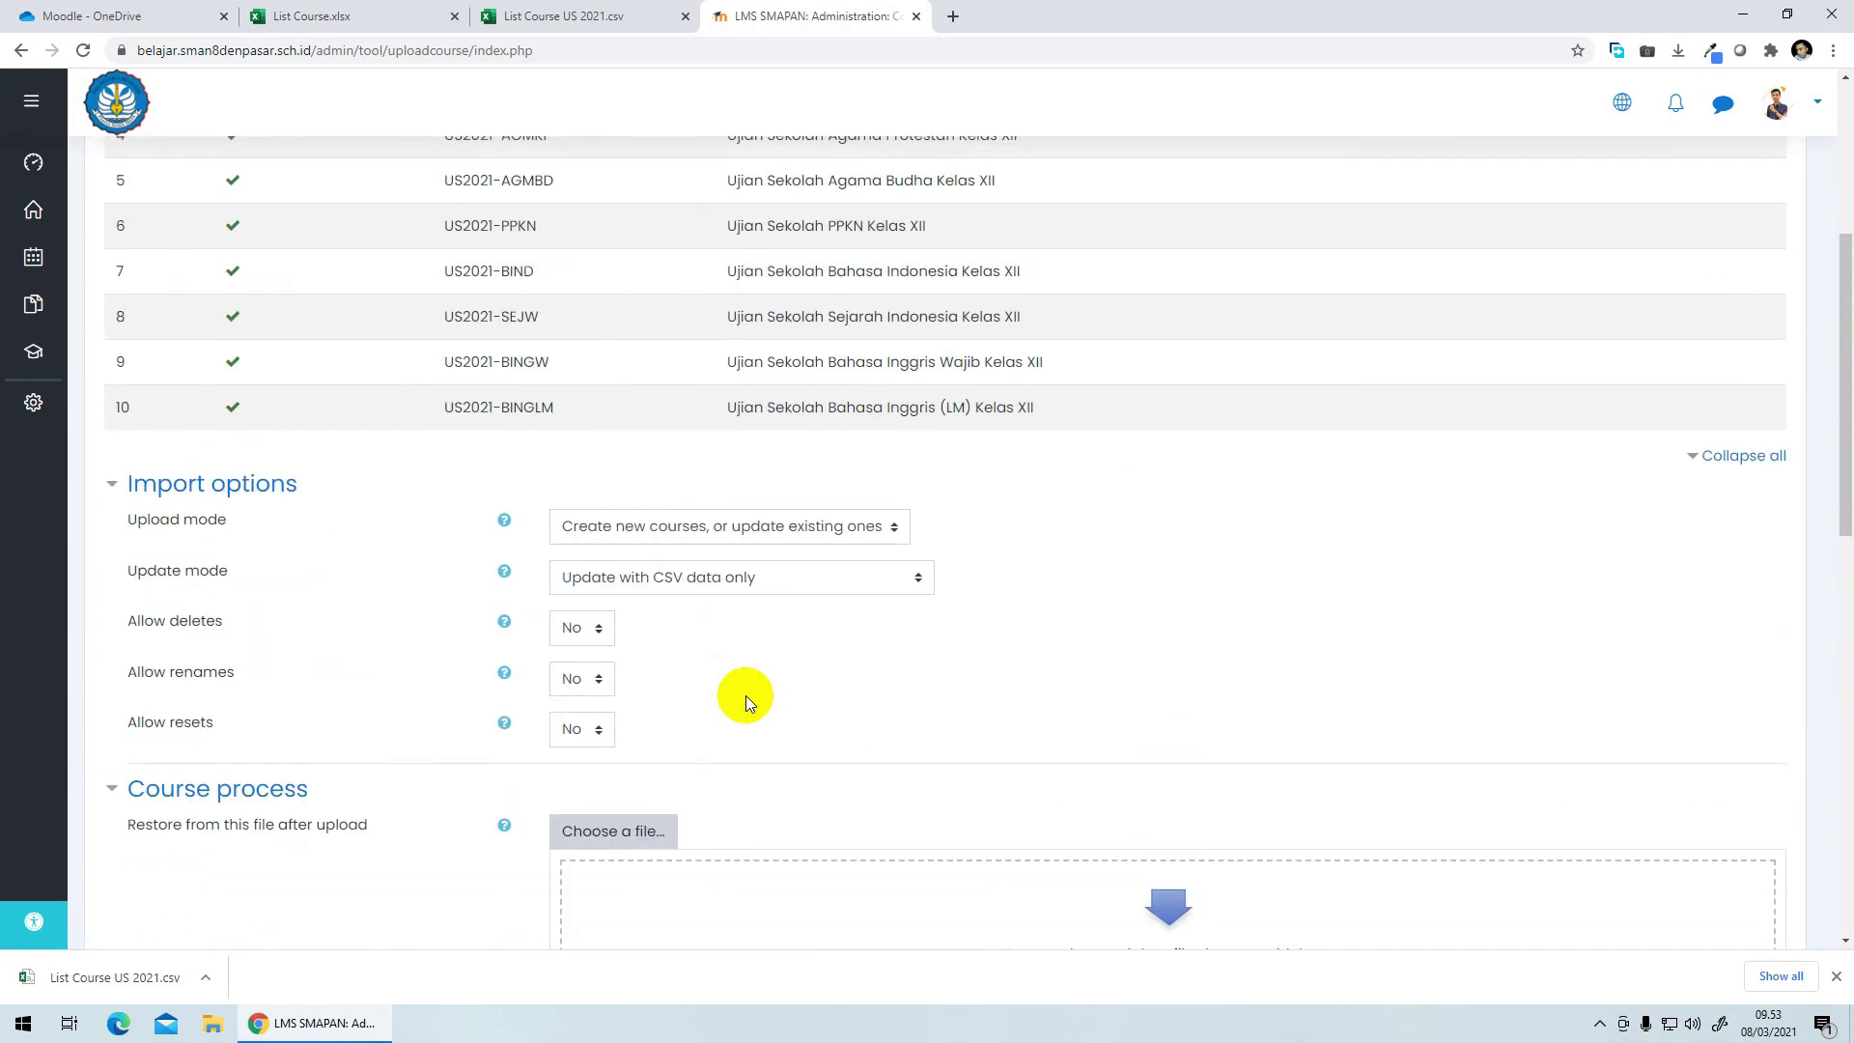
{"action": "scroll", "coordinate": [738, 695], "scroll_direction": "down", "scroll_amount": 12}
{"action": "left_click", "coordinate": [583, 695]}
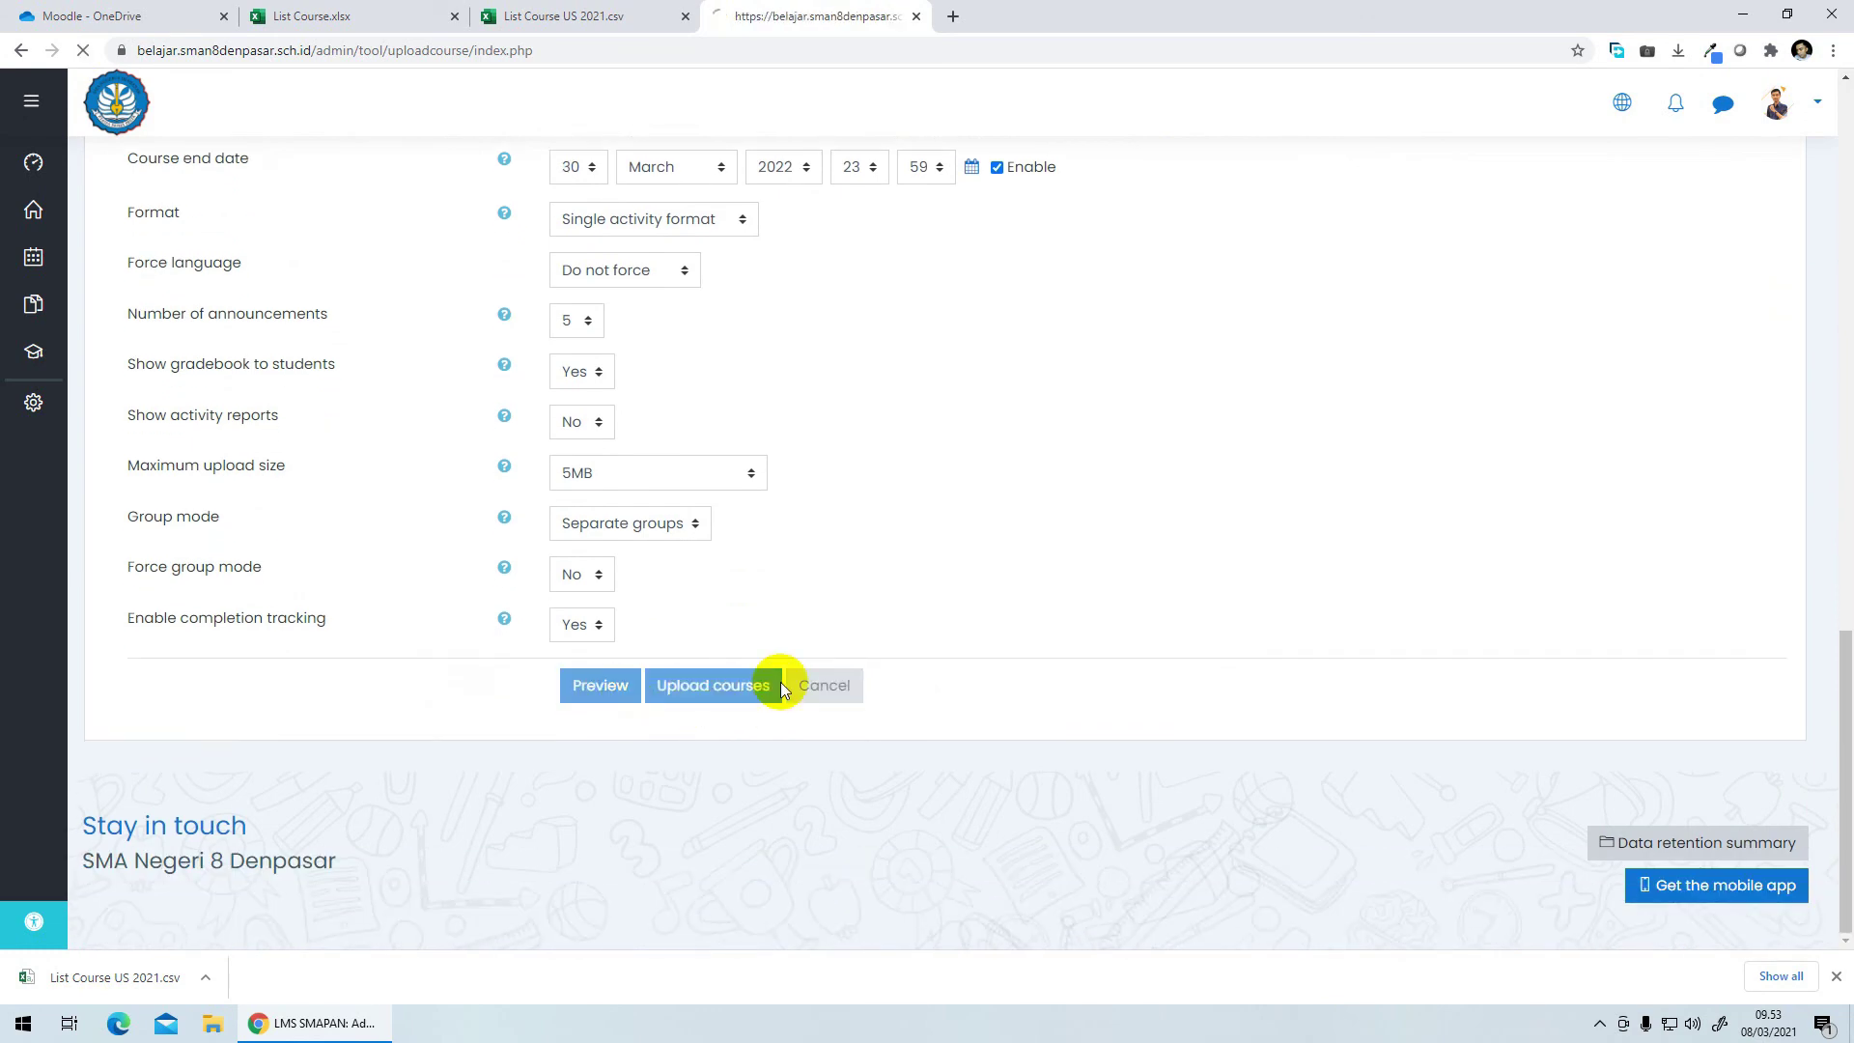
{"action": "scroll", "coordinate": [629, 601], "scroll_direction": "down", "scroll_amount": 5}
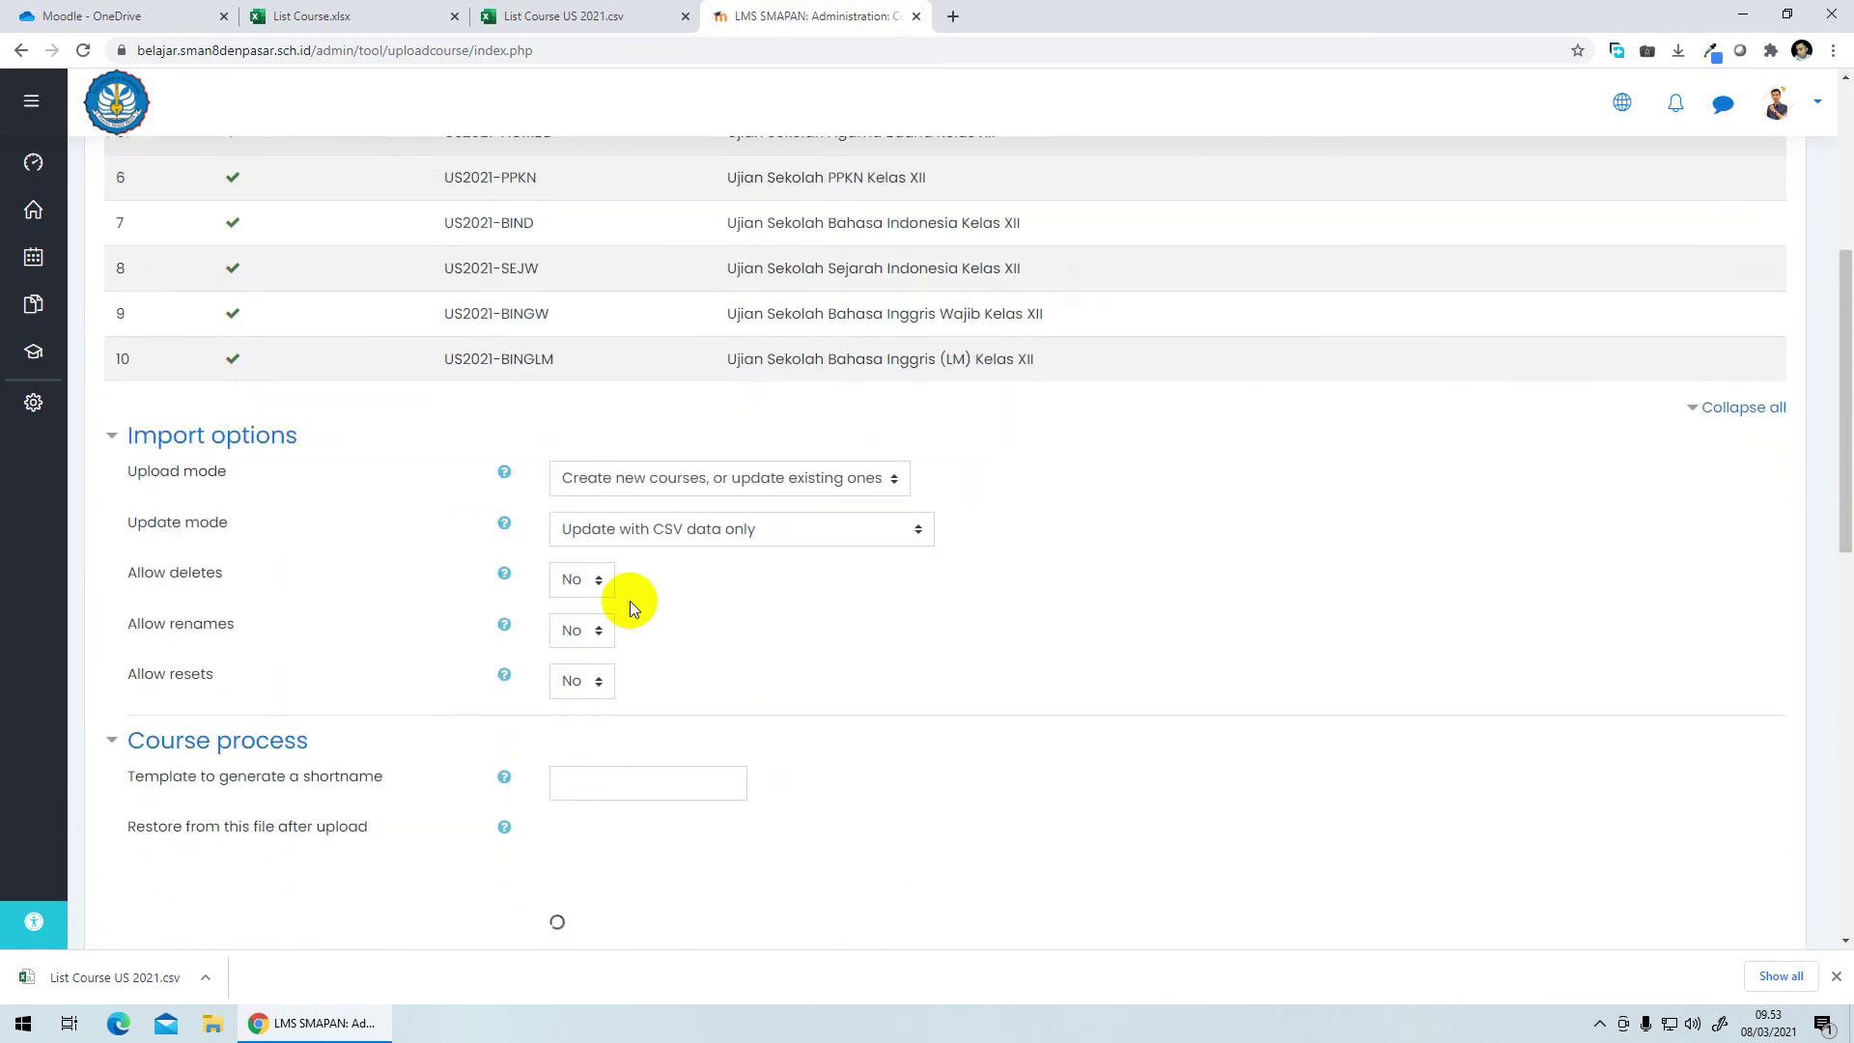
{"action": "scroll", "coordinate": [629, 601], "scroll_direction": "down", "scroll_amount": 10}
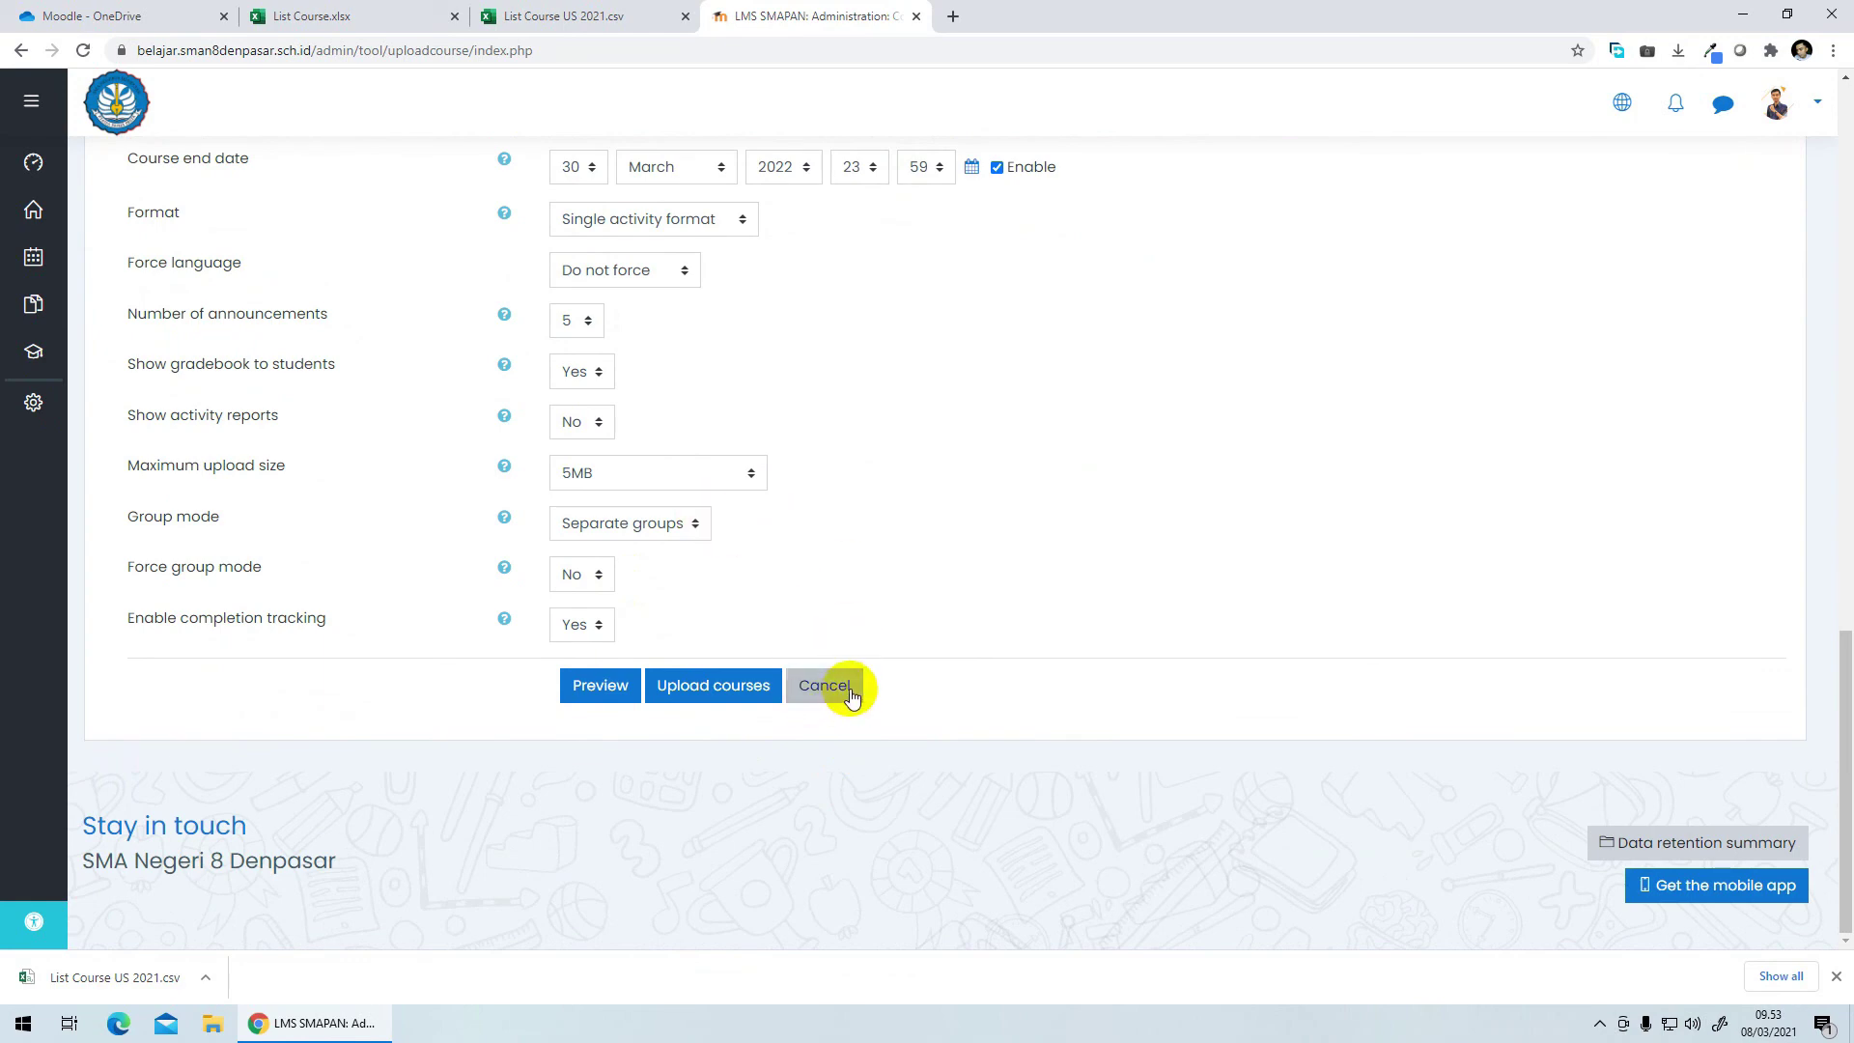
{"action": "left_click", "coordinate": [851, 693]}
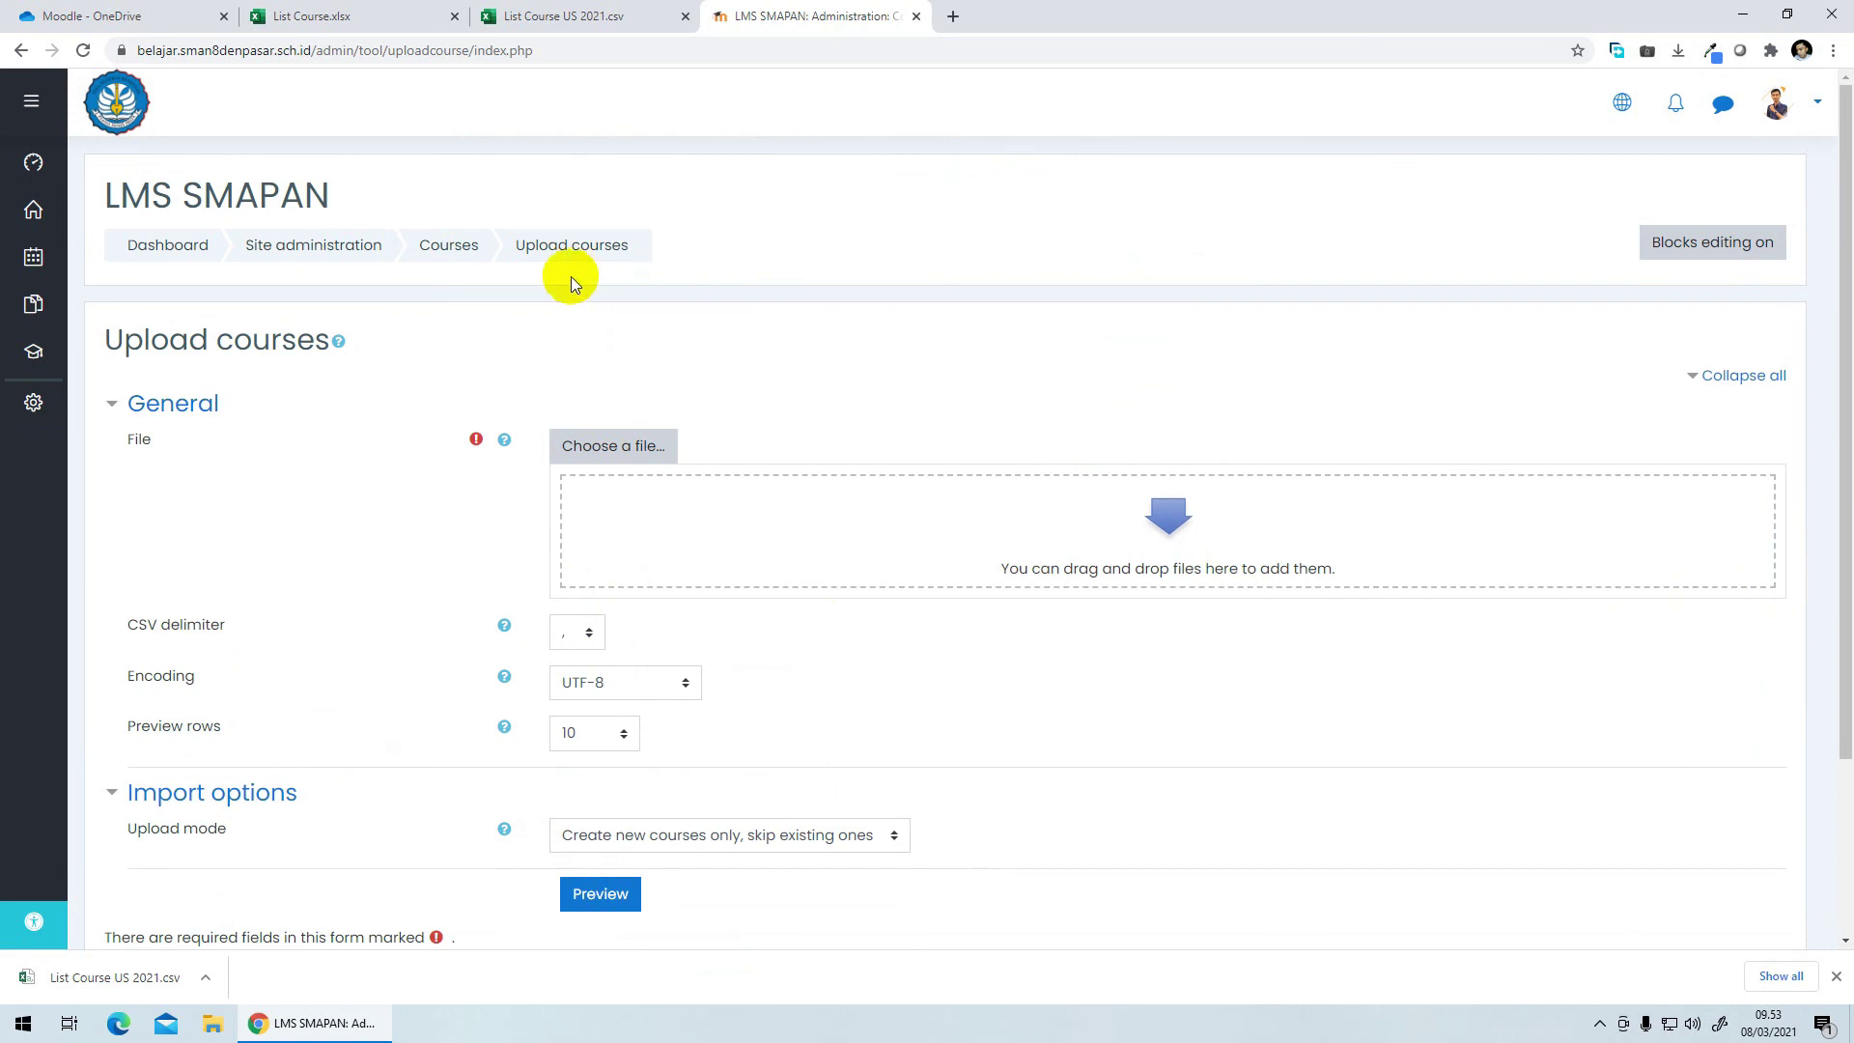
Step: Open course and category management from the Courses section of the site administration
{"action": "left_click", "coordinate": [464, 252]}
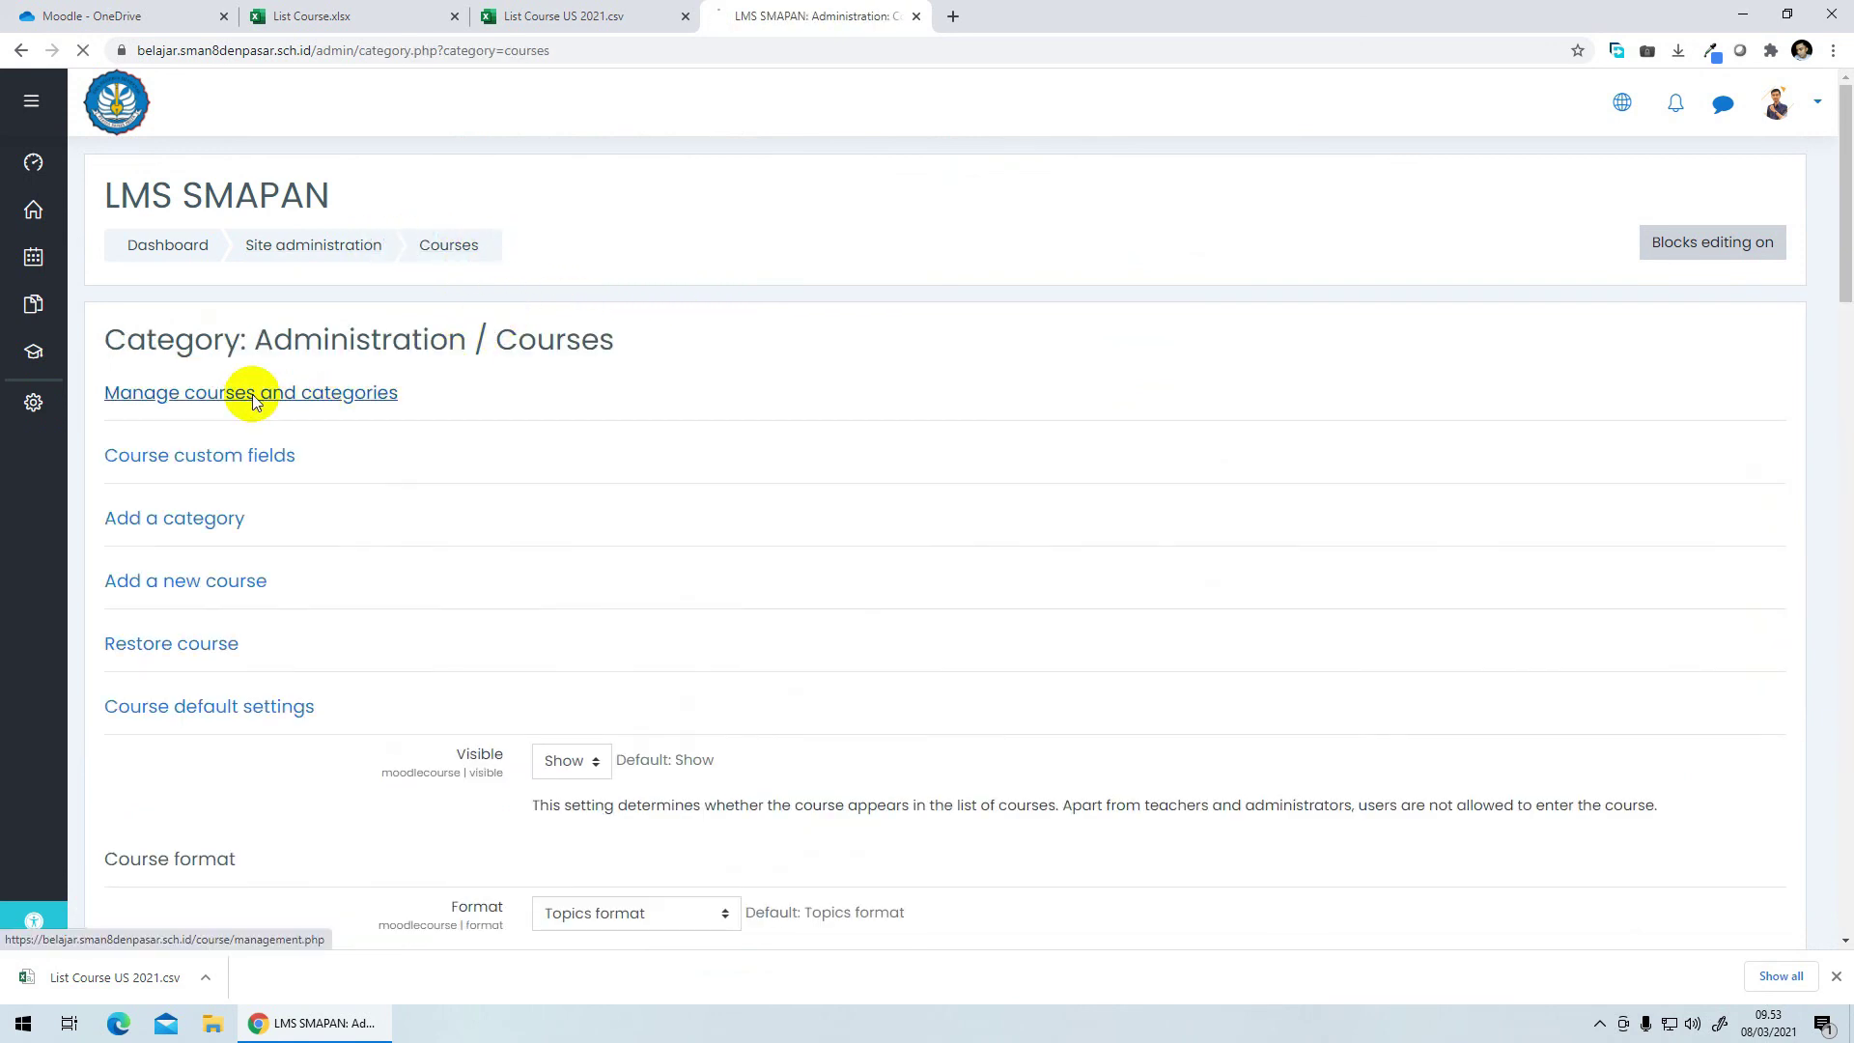
{"action": "left_click", "coordinate": [252, 394]}
{"action": "scroll", "coordinate": [575, 418], "scroll_direction": "down", "scroll_amount": 3}
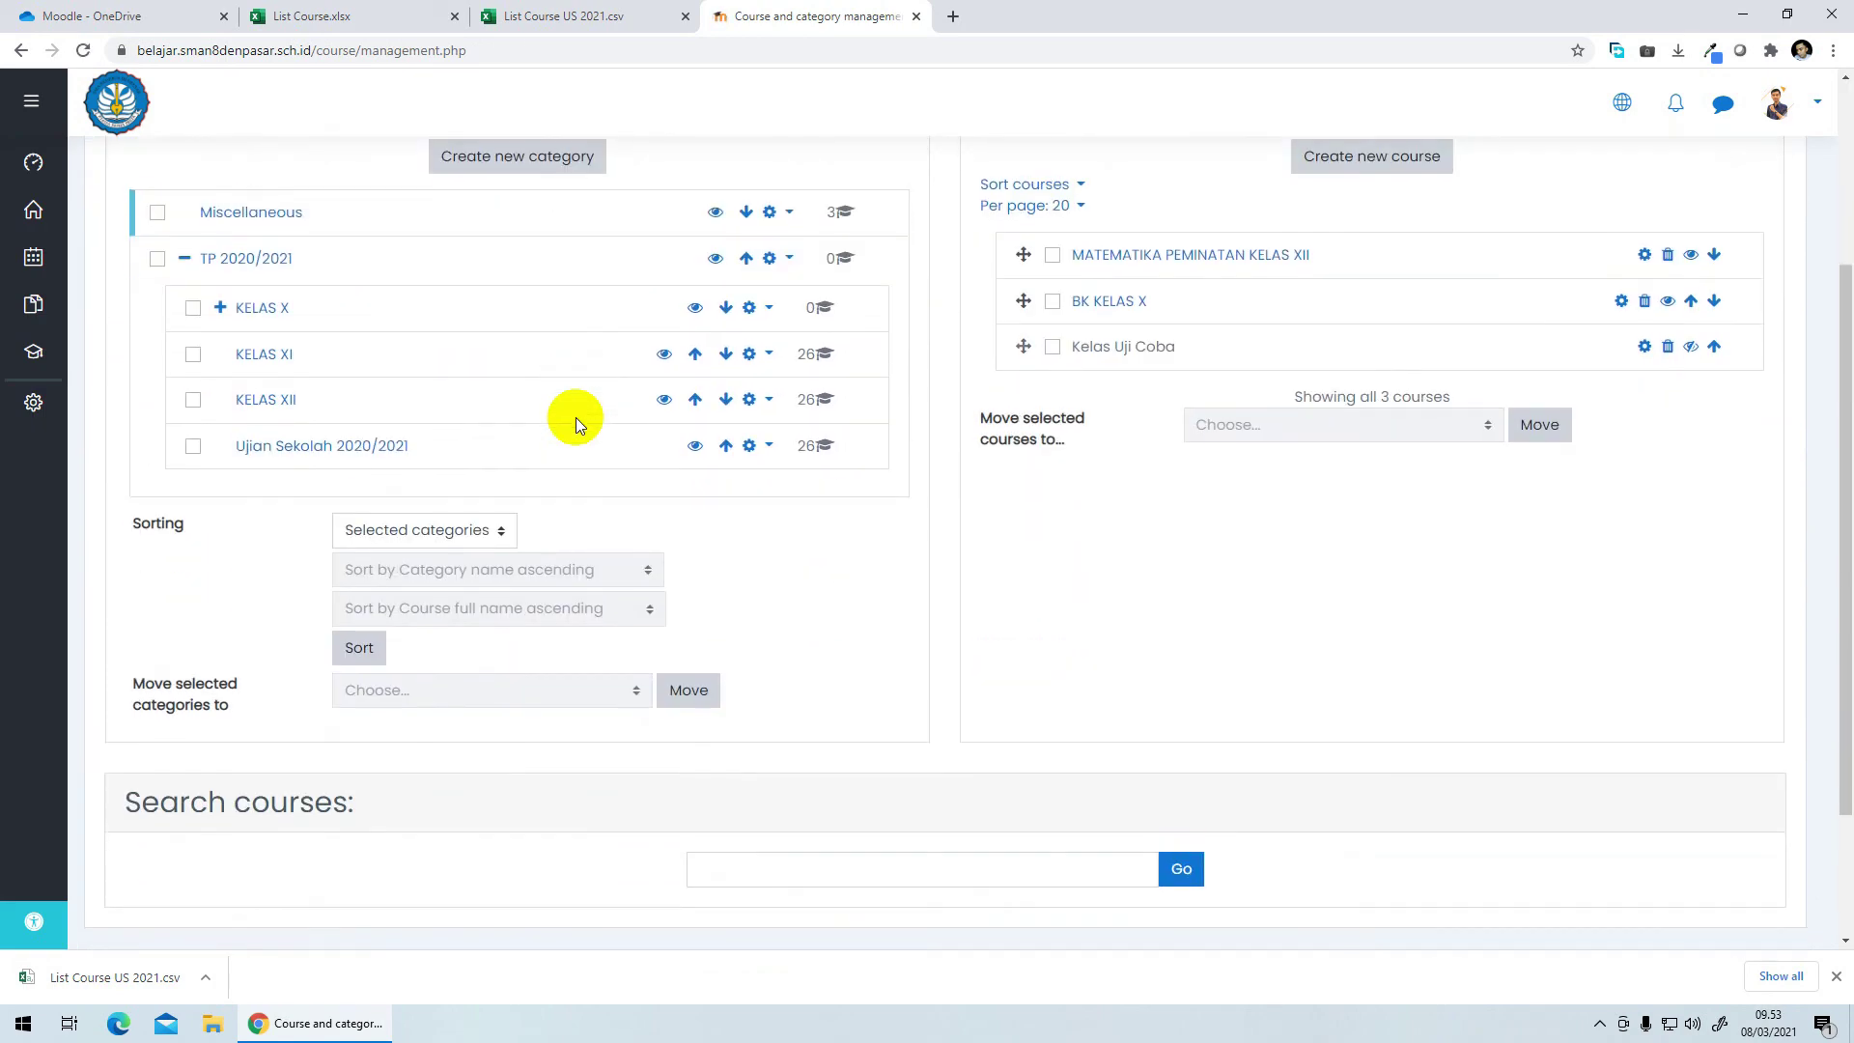
{"action": "scroll", "coordinate": [576, 417], "scroll_direction": "up", "scroll_amount": 3}
{"action": "left_click", "coordinate": [301, 246]}
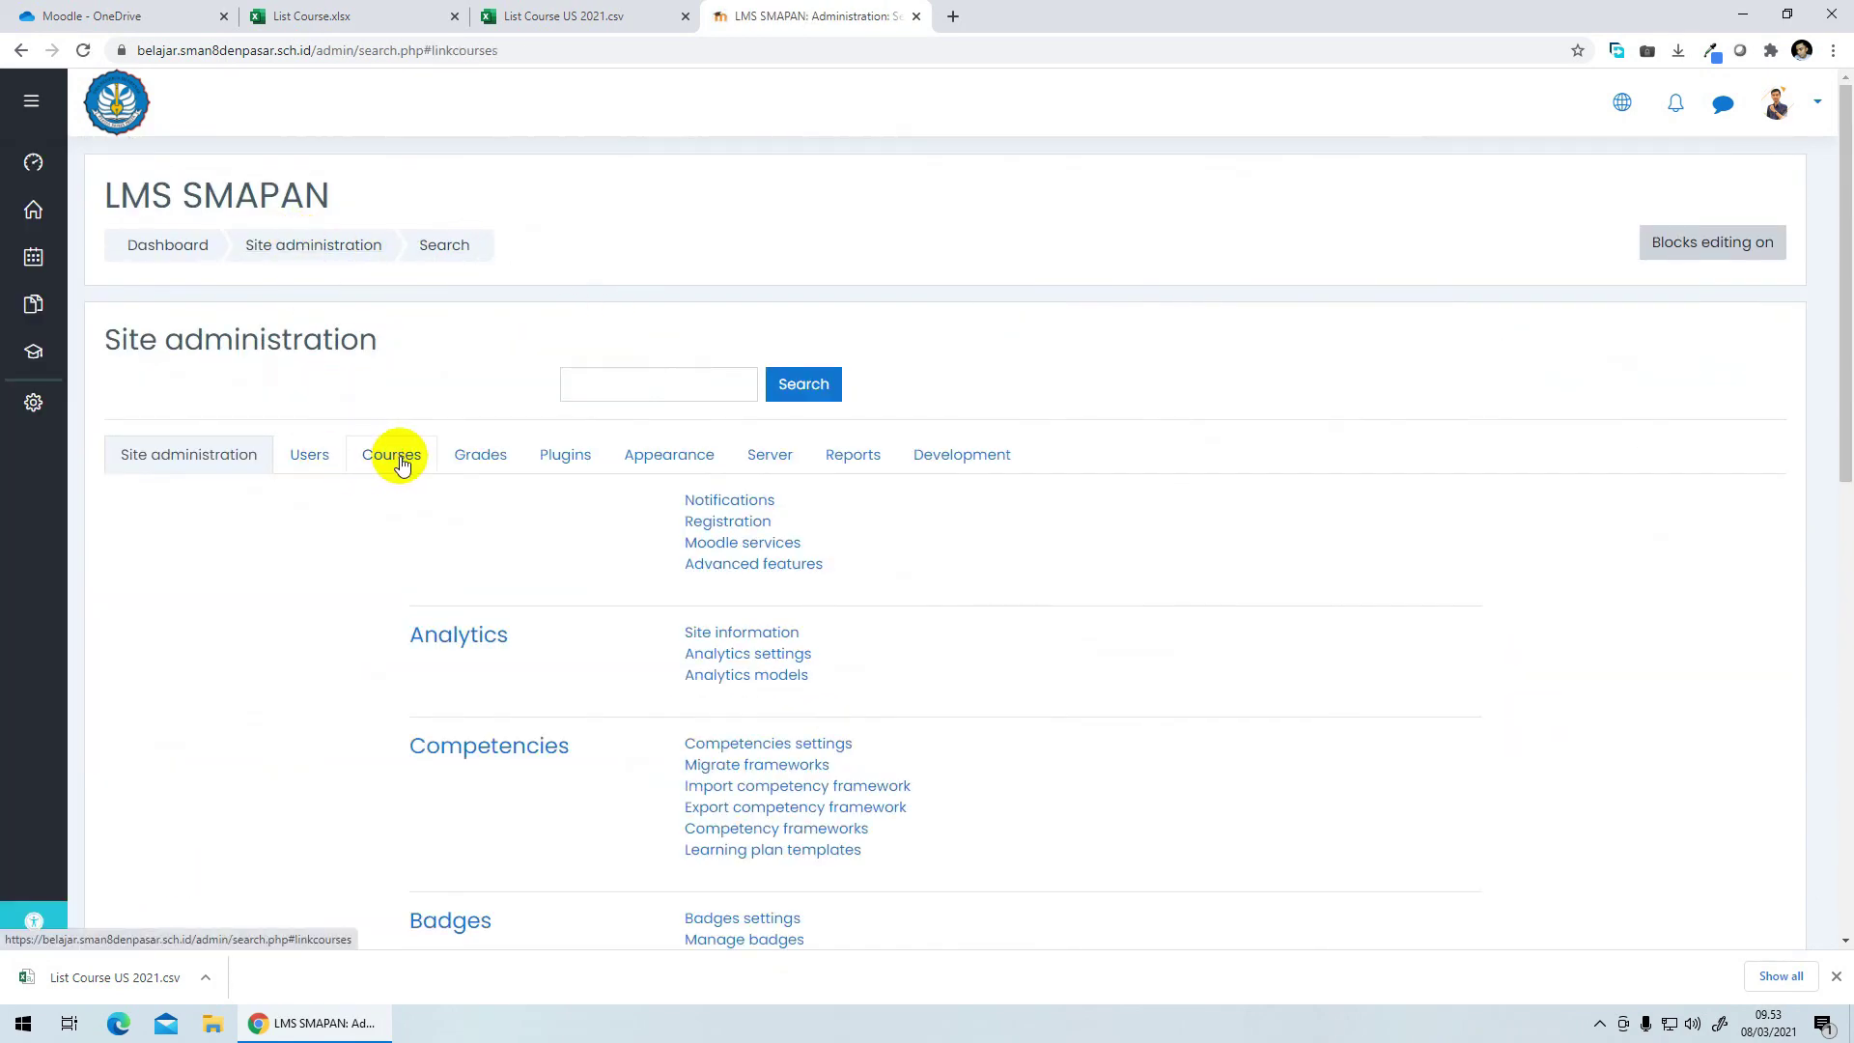
{"action": "left_click", "coordinate": [402, 465]}
{"action": "left_click", "coordinate": [772, 509]}
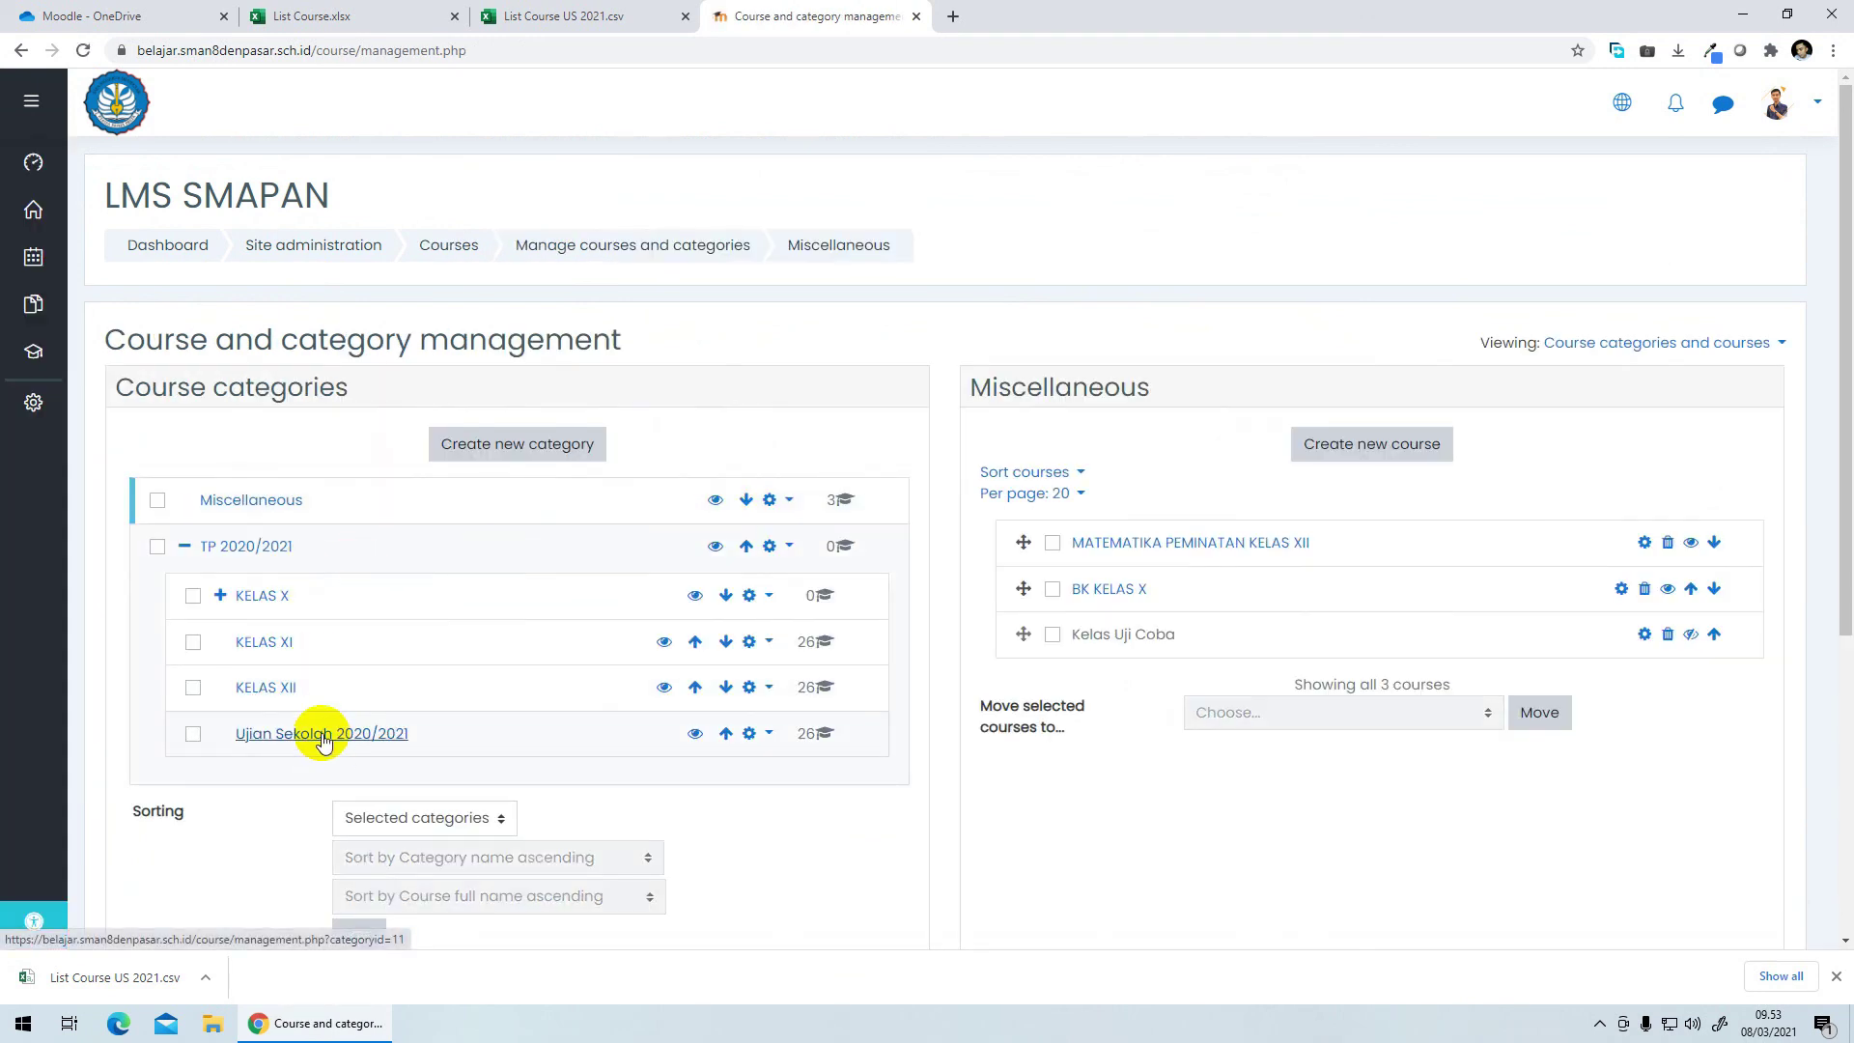
Step: Open the Ujian Sekolah 2020/2021 category and examine the first page of its course list
{"action": "left_click", "coordinate": [321, 735]}
{"action": "scroll", "coordinate": [844, 630], "scroll_direction": "down", "scroll_amount": 2}
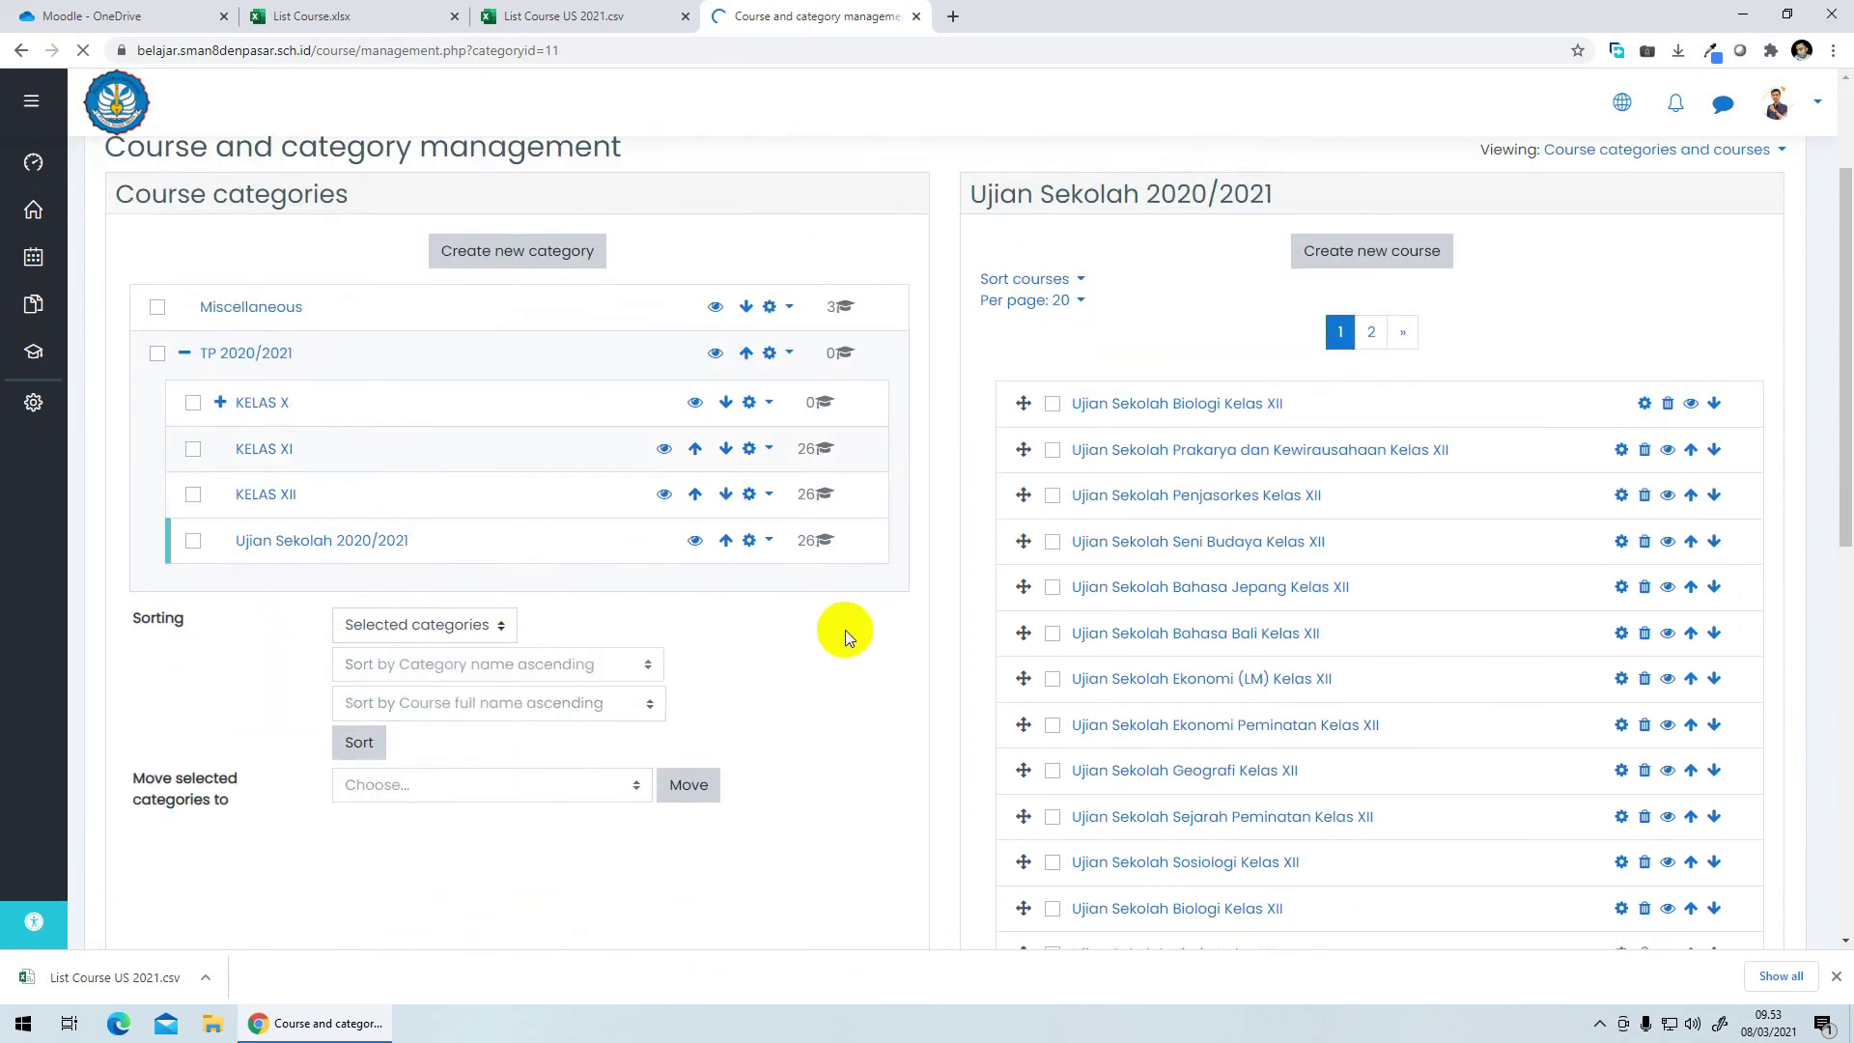
{"action": "scroll", "coordinate": [1220, 537], "scroll_direction": "down", "scroll_amount": 2}
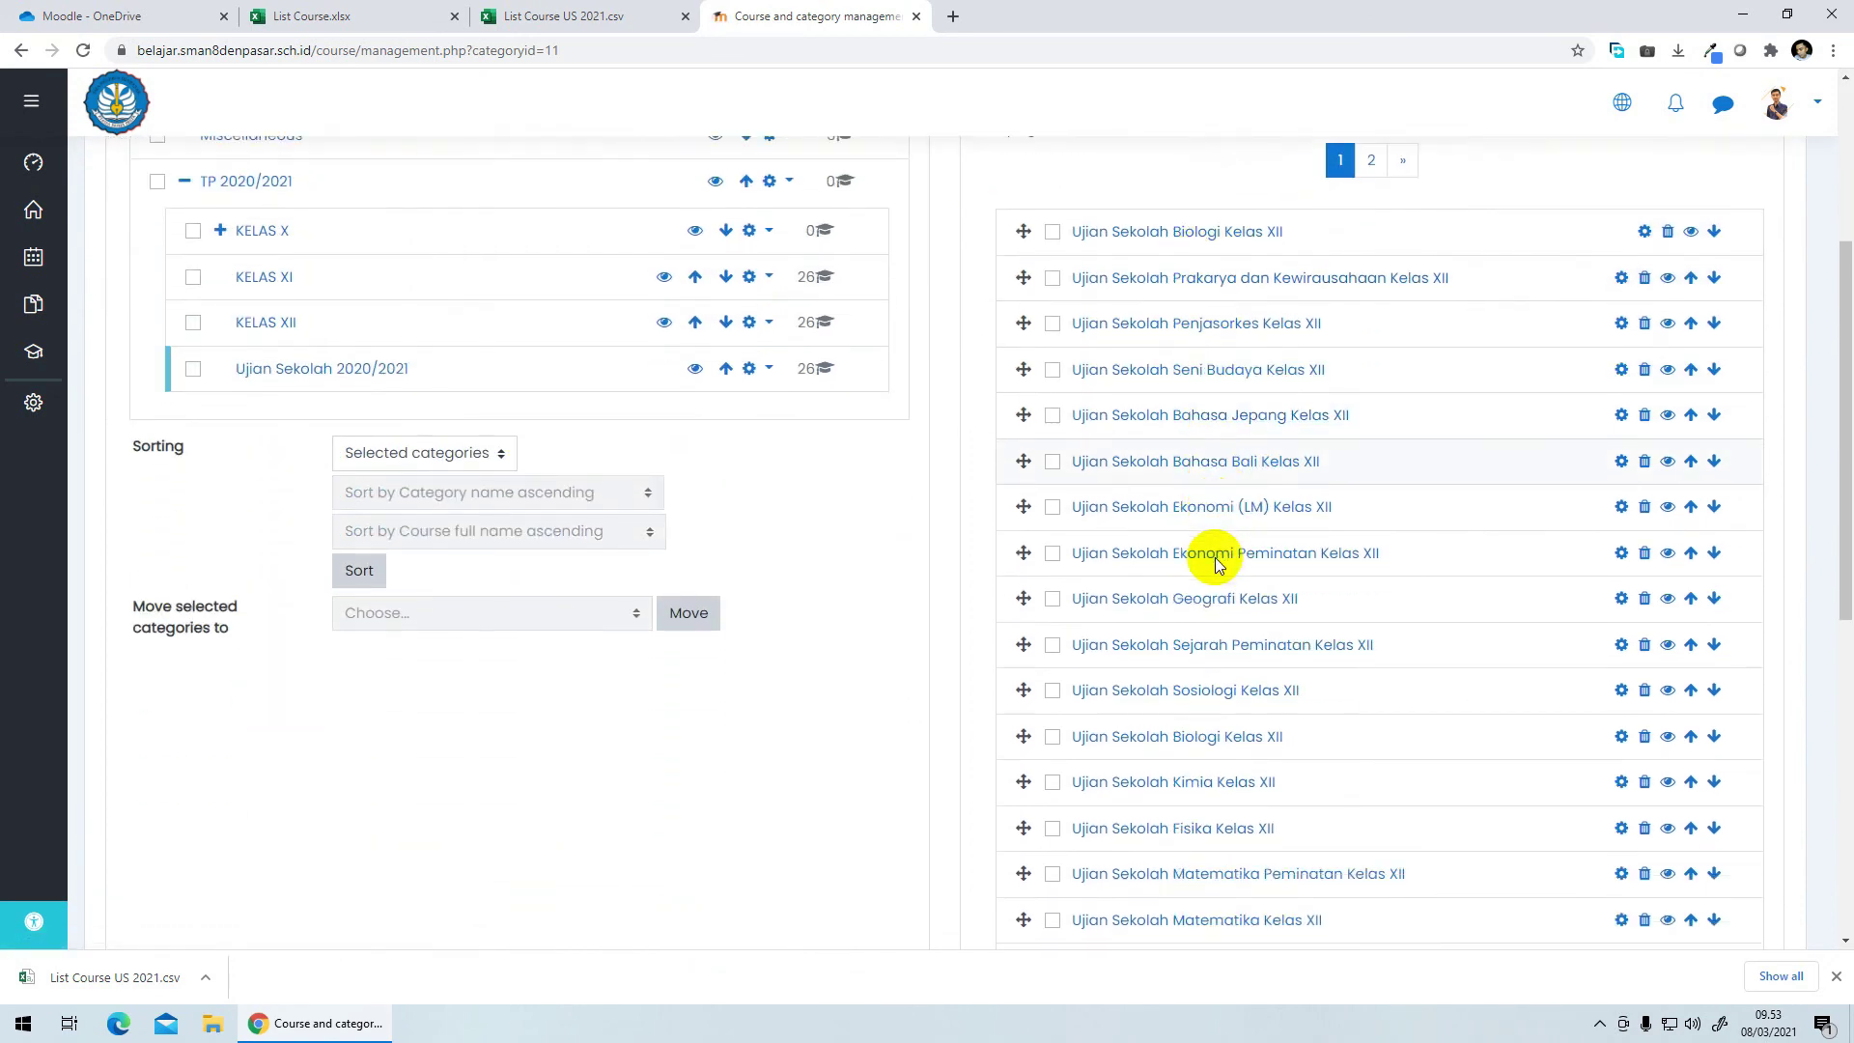
{"action": "scroll", "coordinate": [1218, 570], "scroll_direction": "down", "scroll_amount": 5}
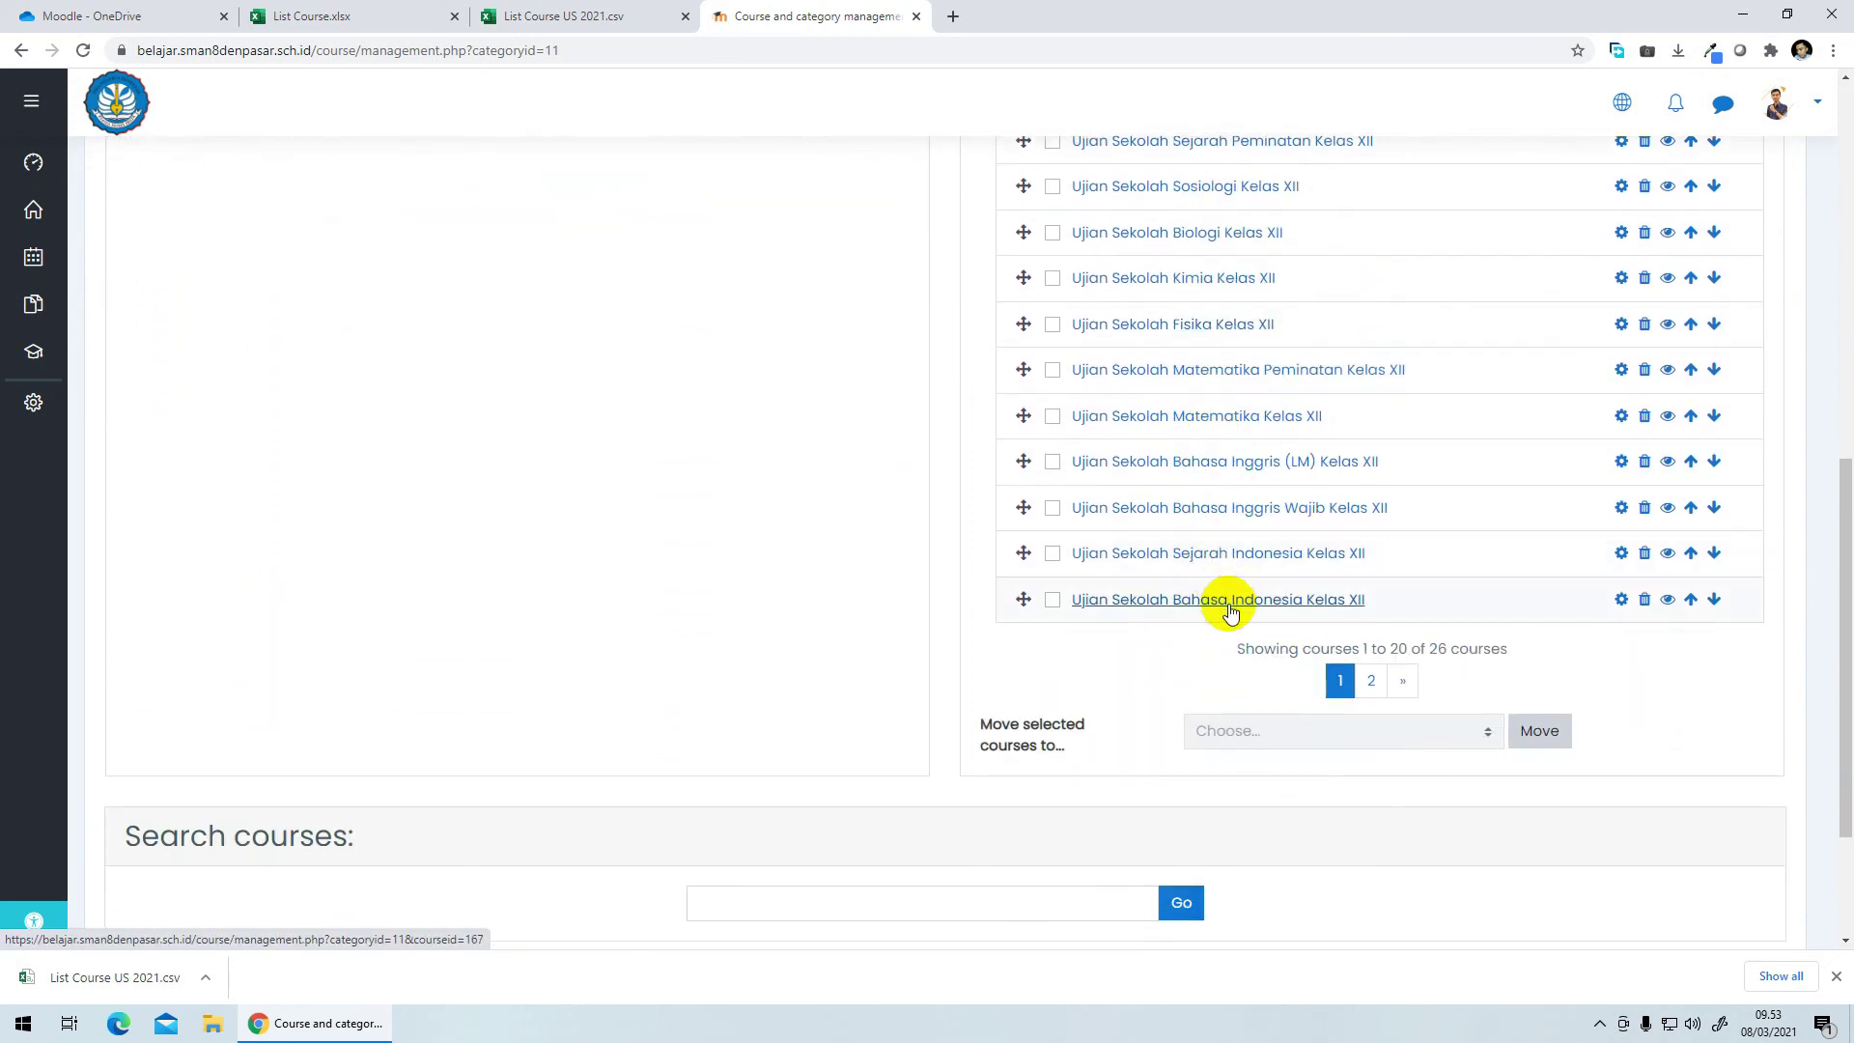
{"action": "scroll", "coordinate": [1226, 594], "scroll_direction": "up", "scroll_amount": 5}
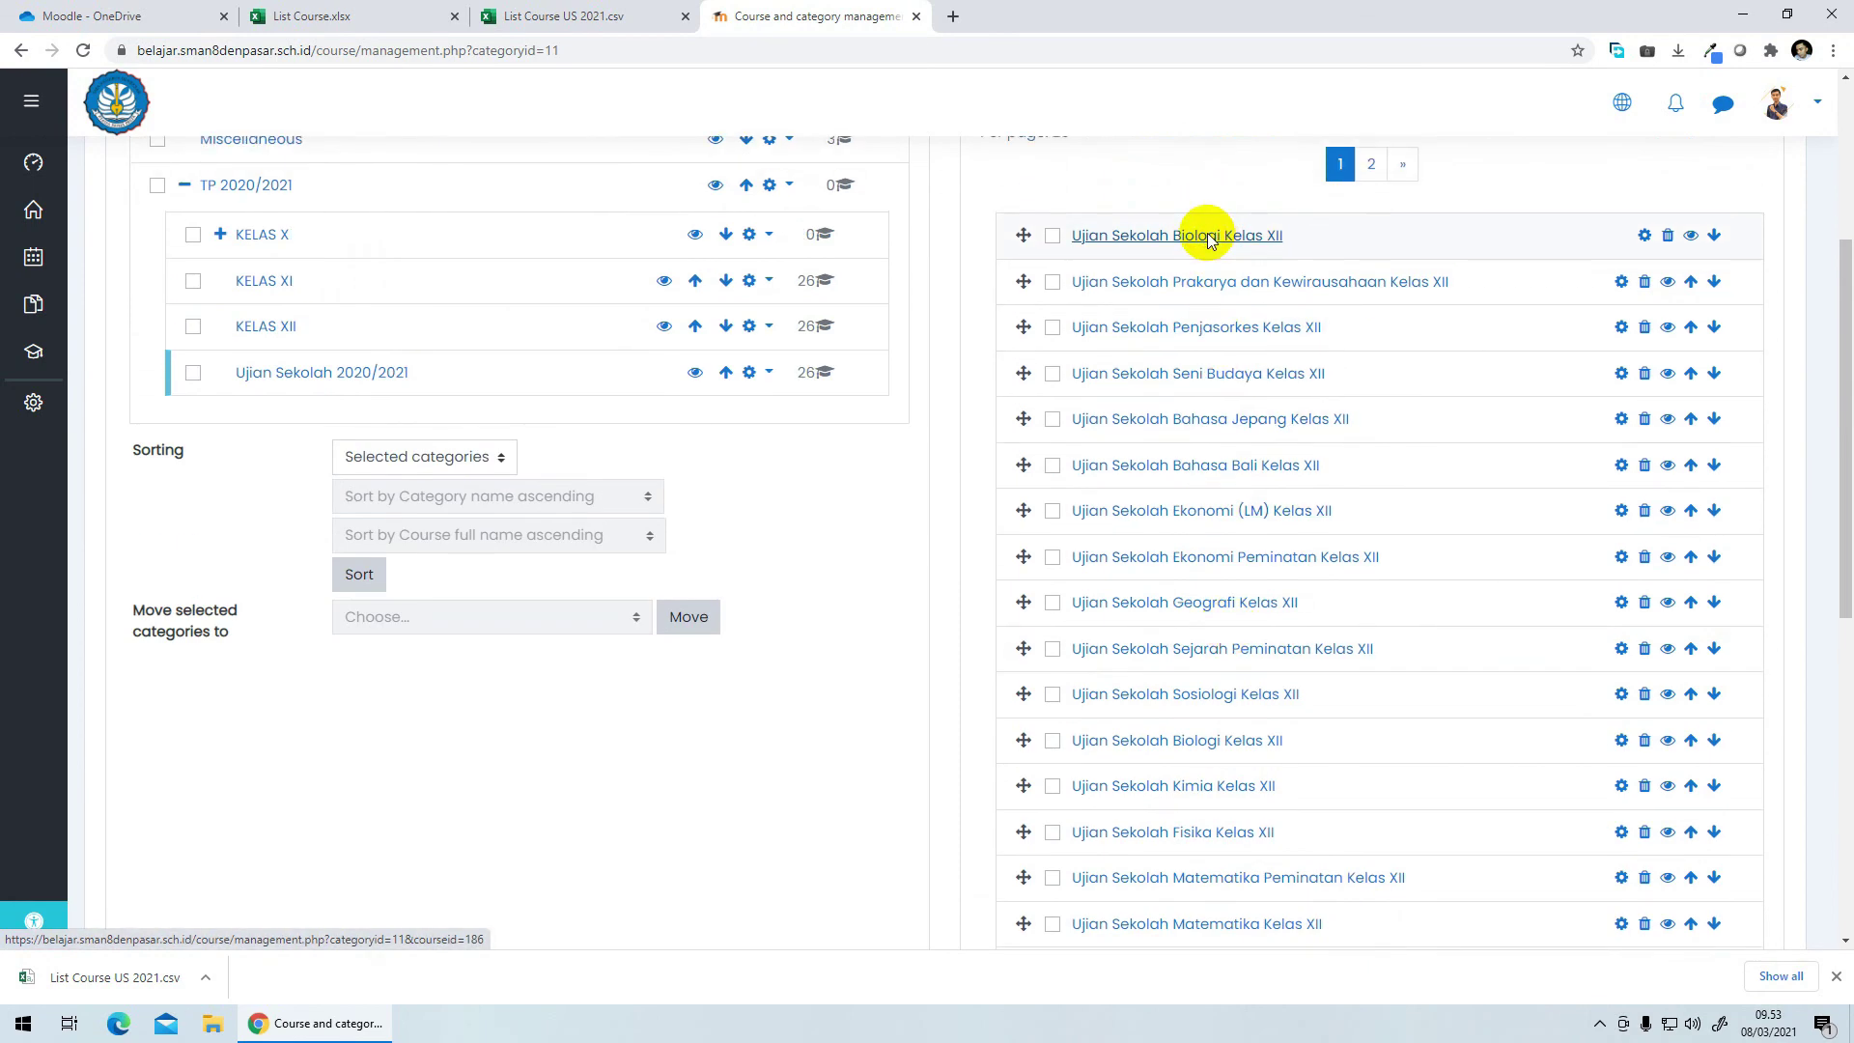
{"action": "scroll", "coordinate": [1200, 463], "scroll_direction": "down", "scroll_amount": 6}
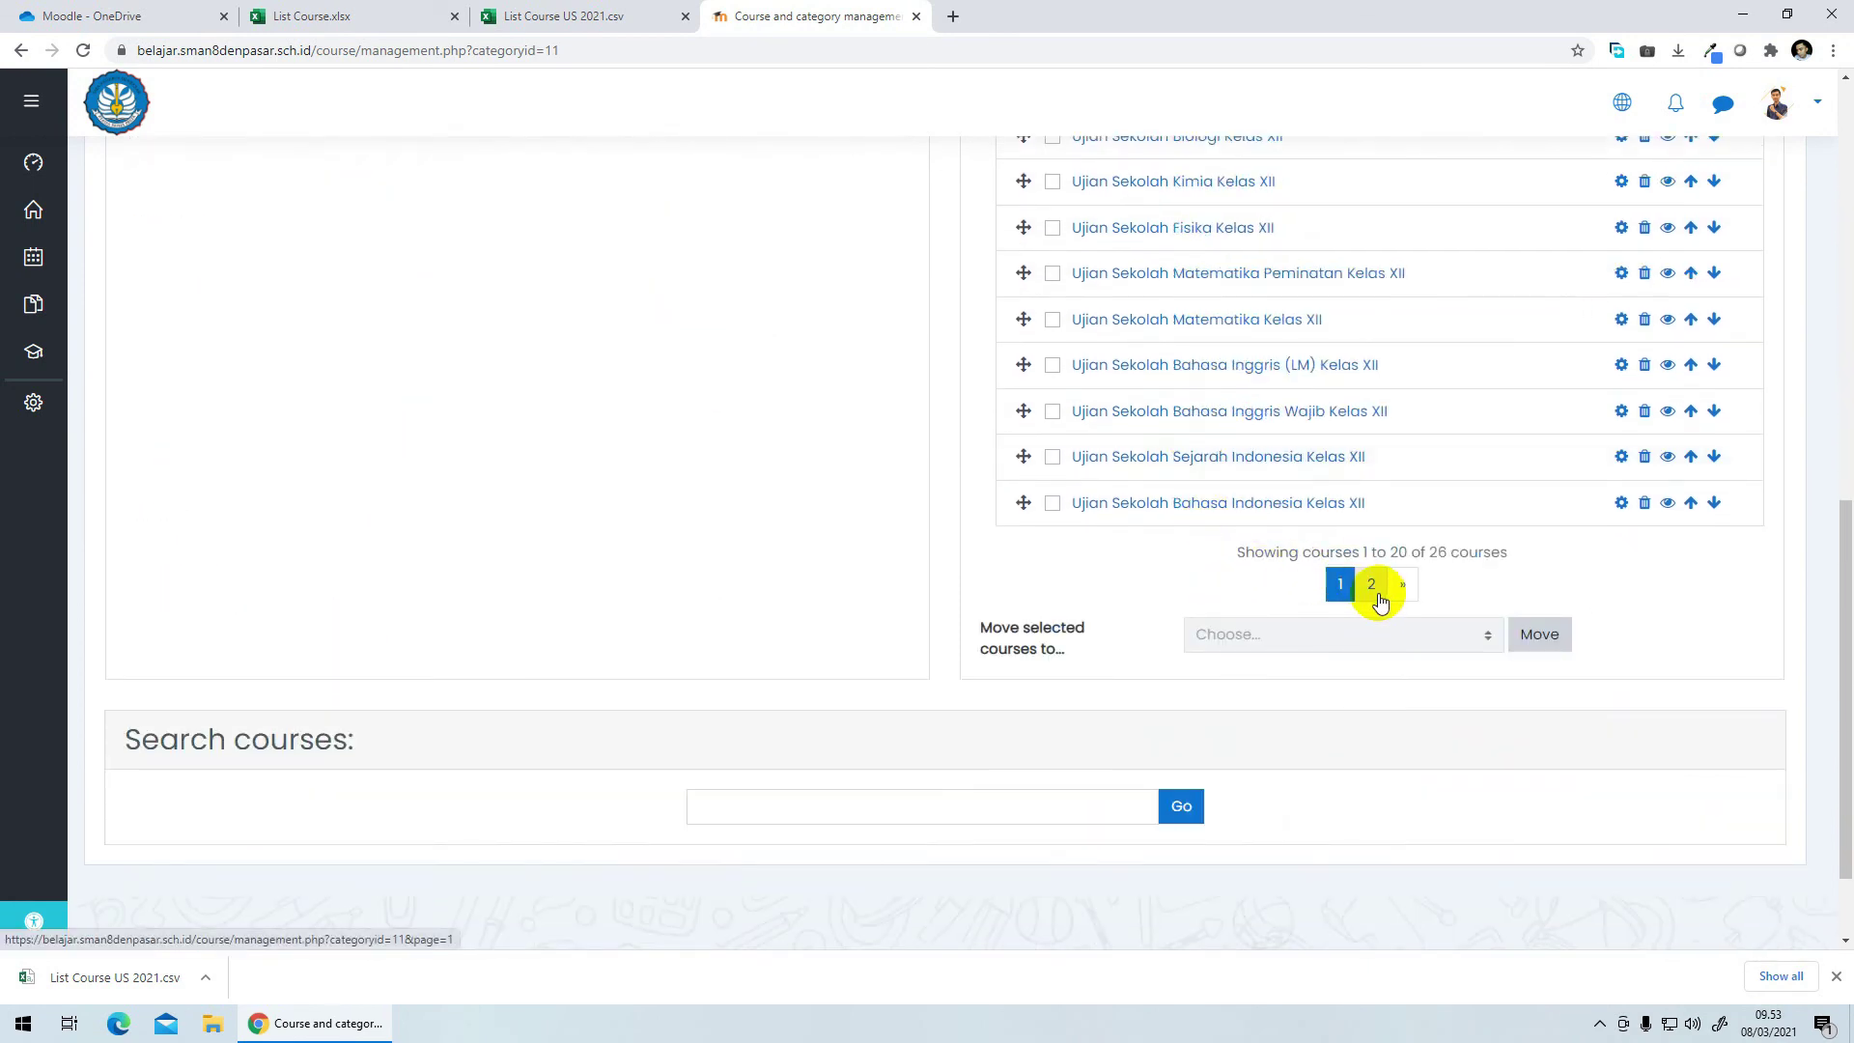
Step: Examine the second page of the Ujian Sekolah 2020/2021 course list and return to the first page
{"action": "left_click", "coordinate": [1378, 591]}
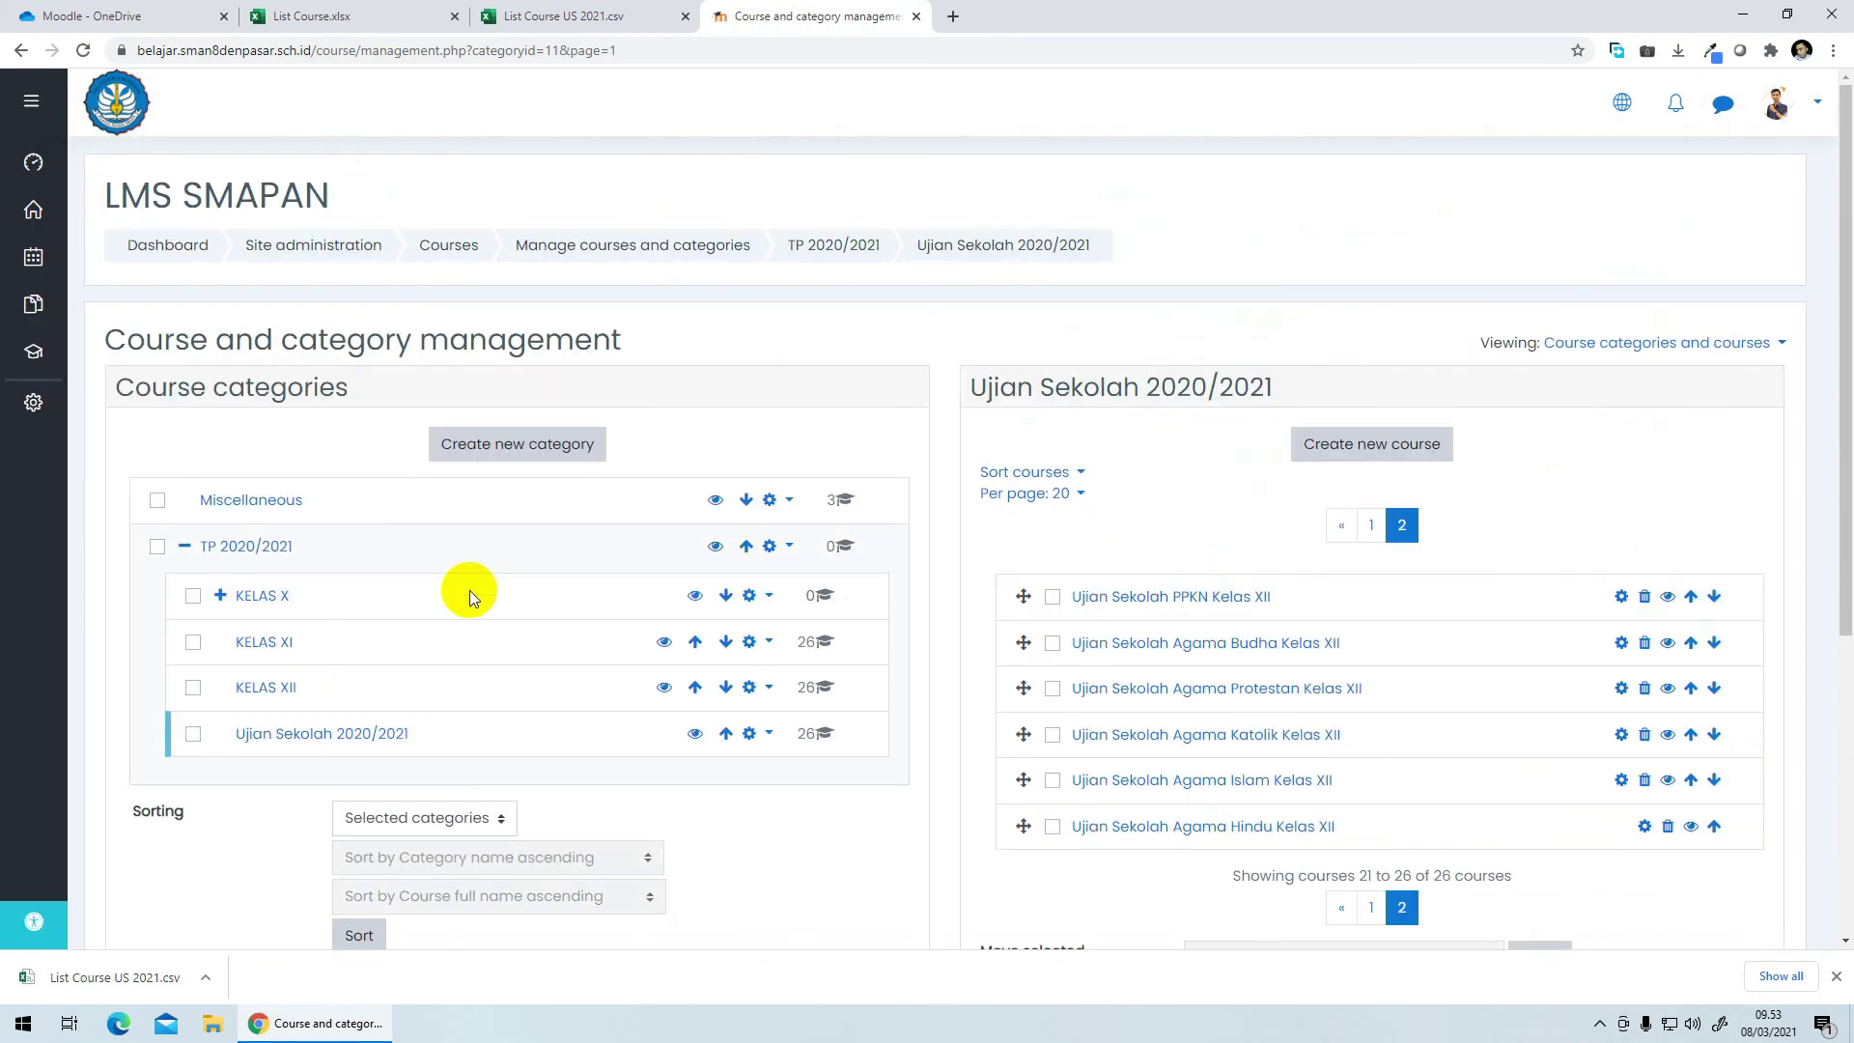
{"action": "scroll", "coordinate": [391, 612], "scroll_direction": "down", "scroll_amount": 1}
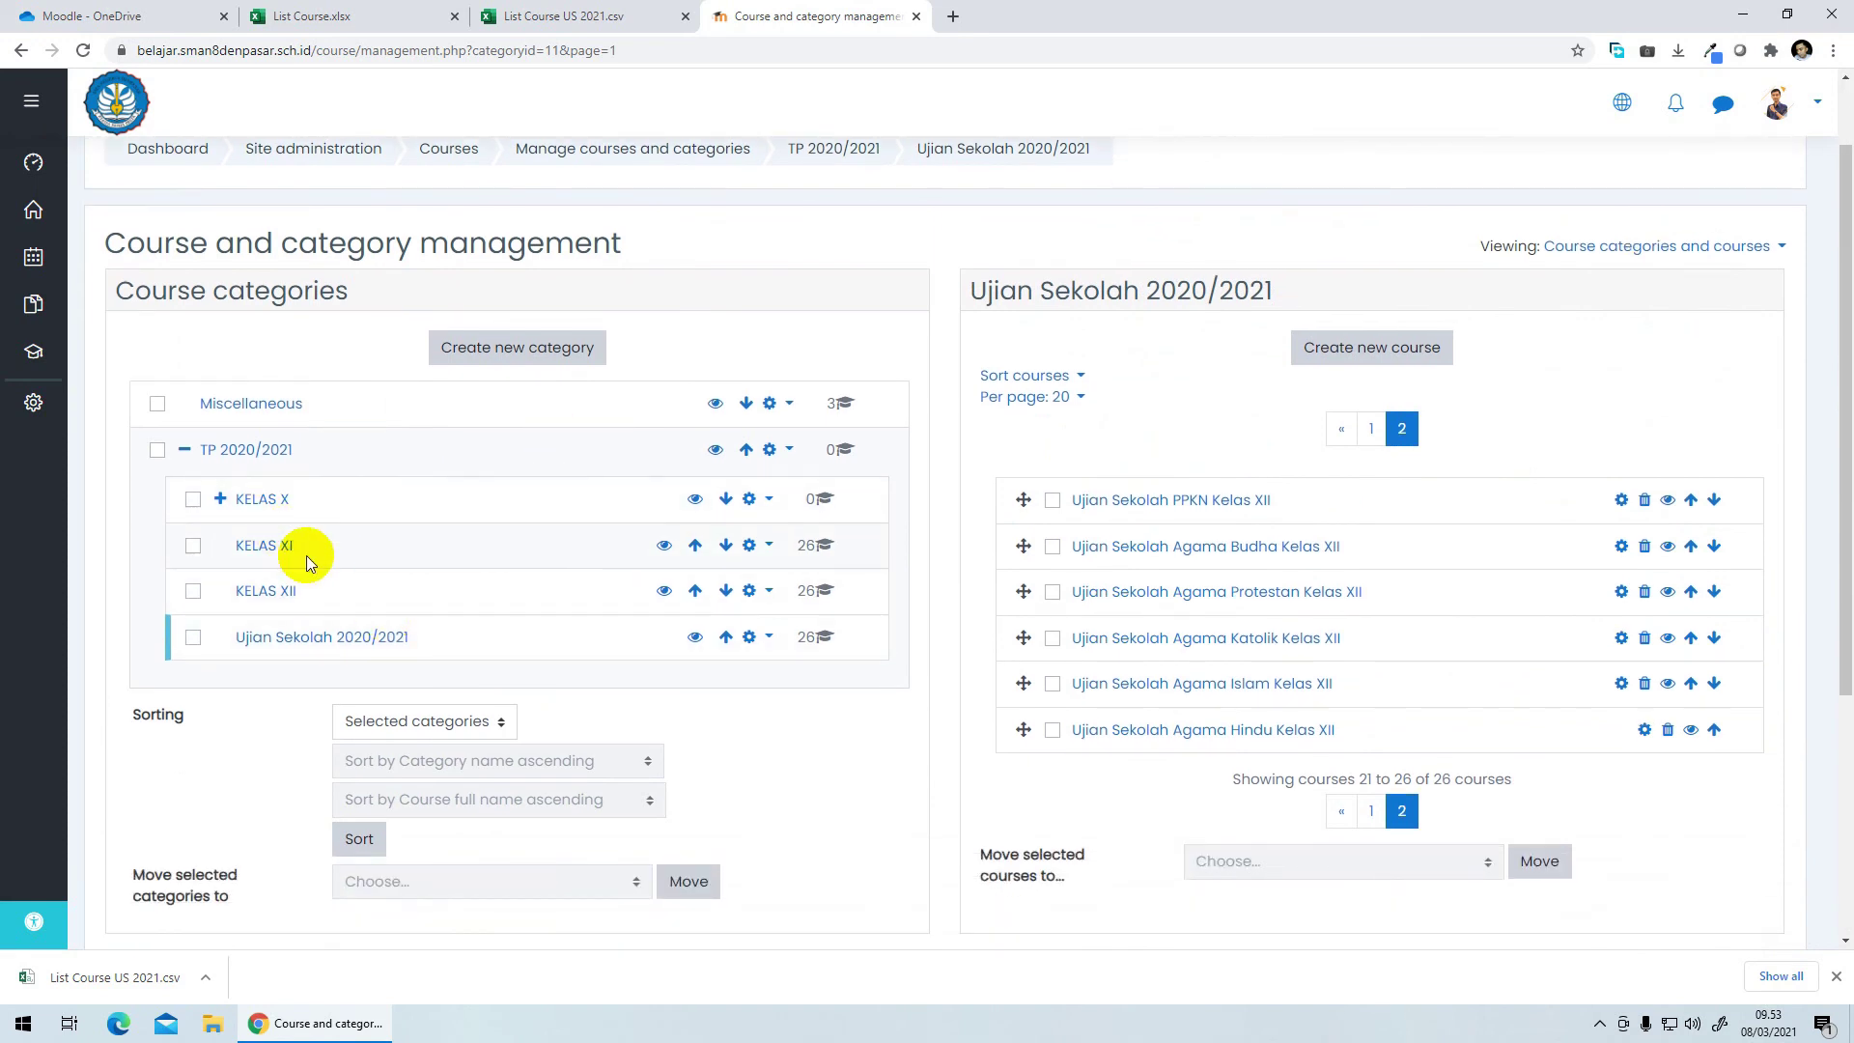
{"action": "scroll", "coordinate": [535, 531], "scroll_direction": "down", "scroll_amount": 2}
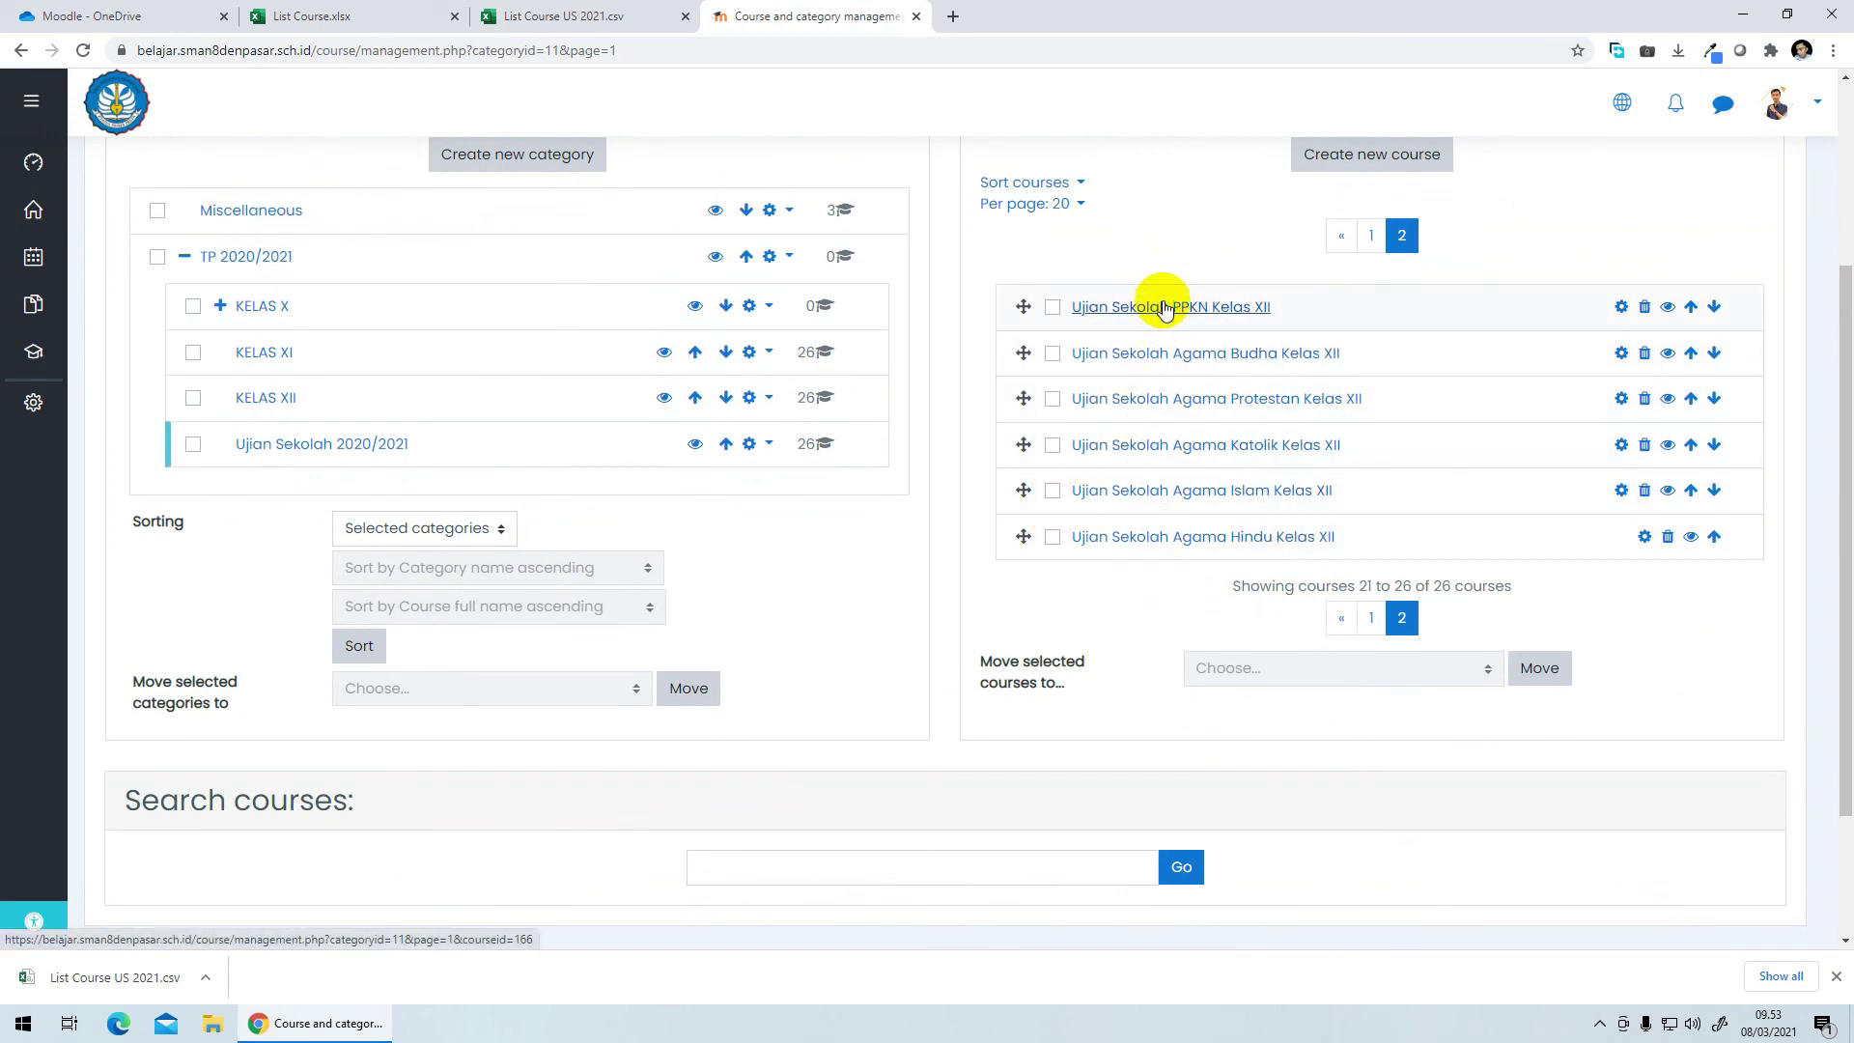
{"action": "left_click", "coordinate": [1370, 618]}
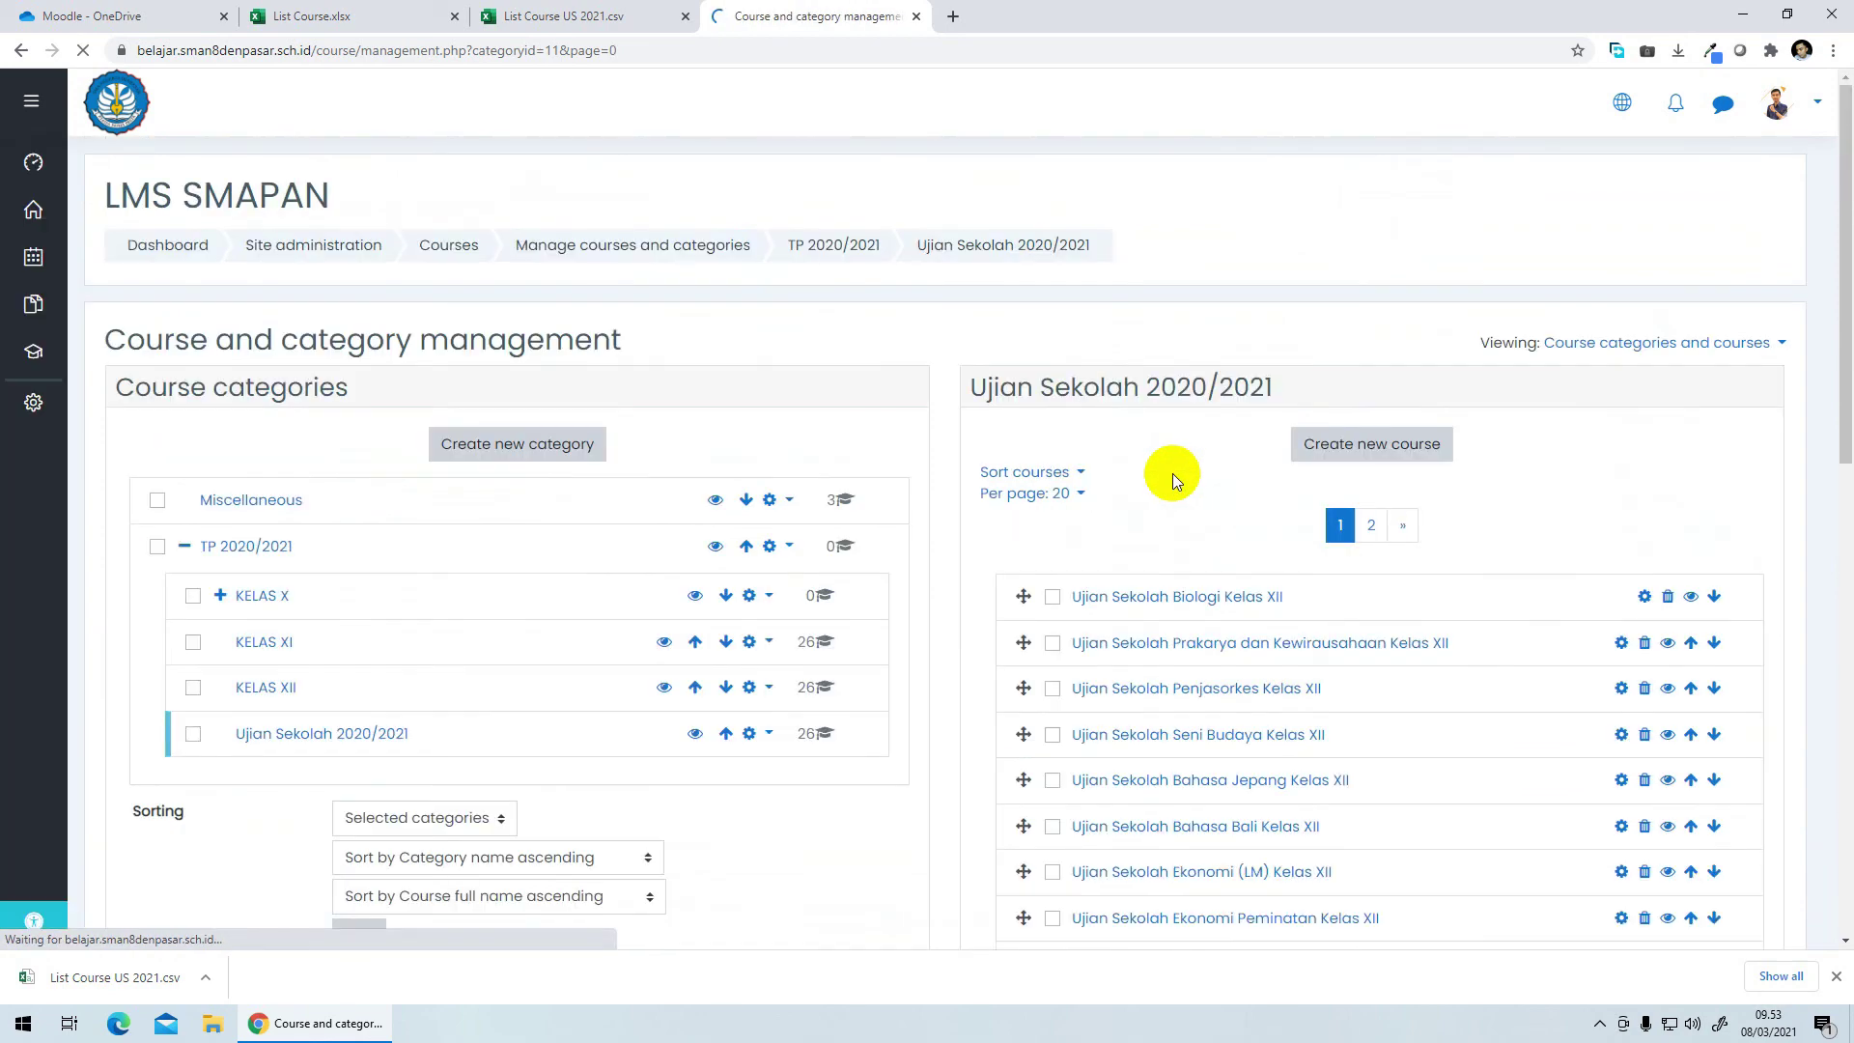
{"action": "scroll", "coordinate": [1167, 522], "scroll_direction": "down", "scroll_amount": 2}
{"action": "scroll", "coordinate": [1161, 526], "scroll_direction": "down", "scroll_amount": 3}
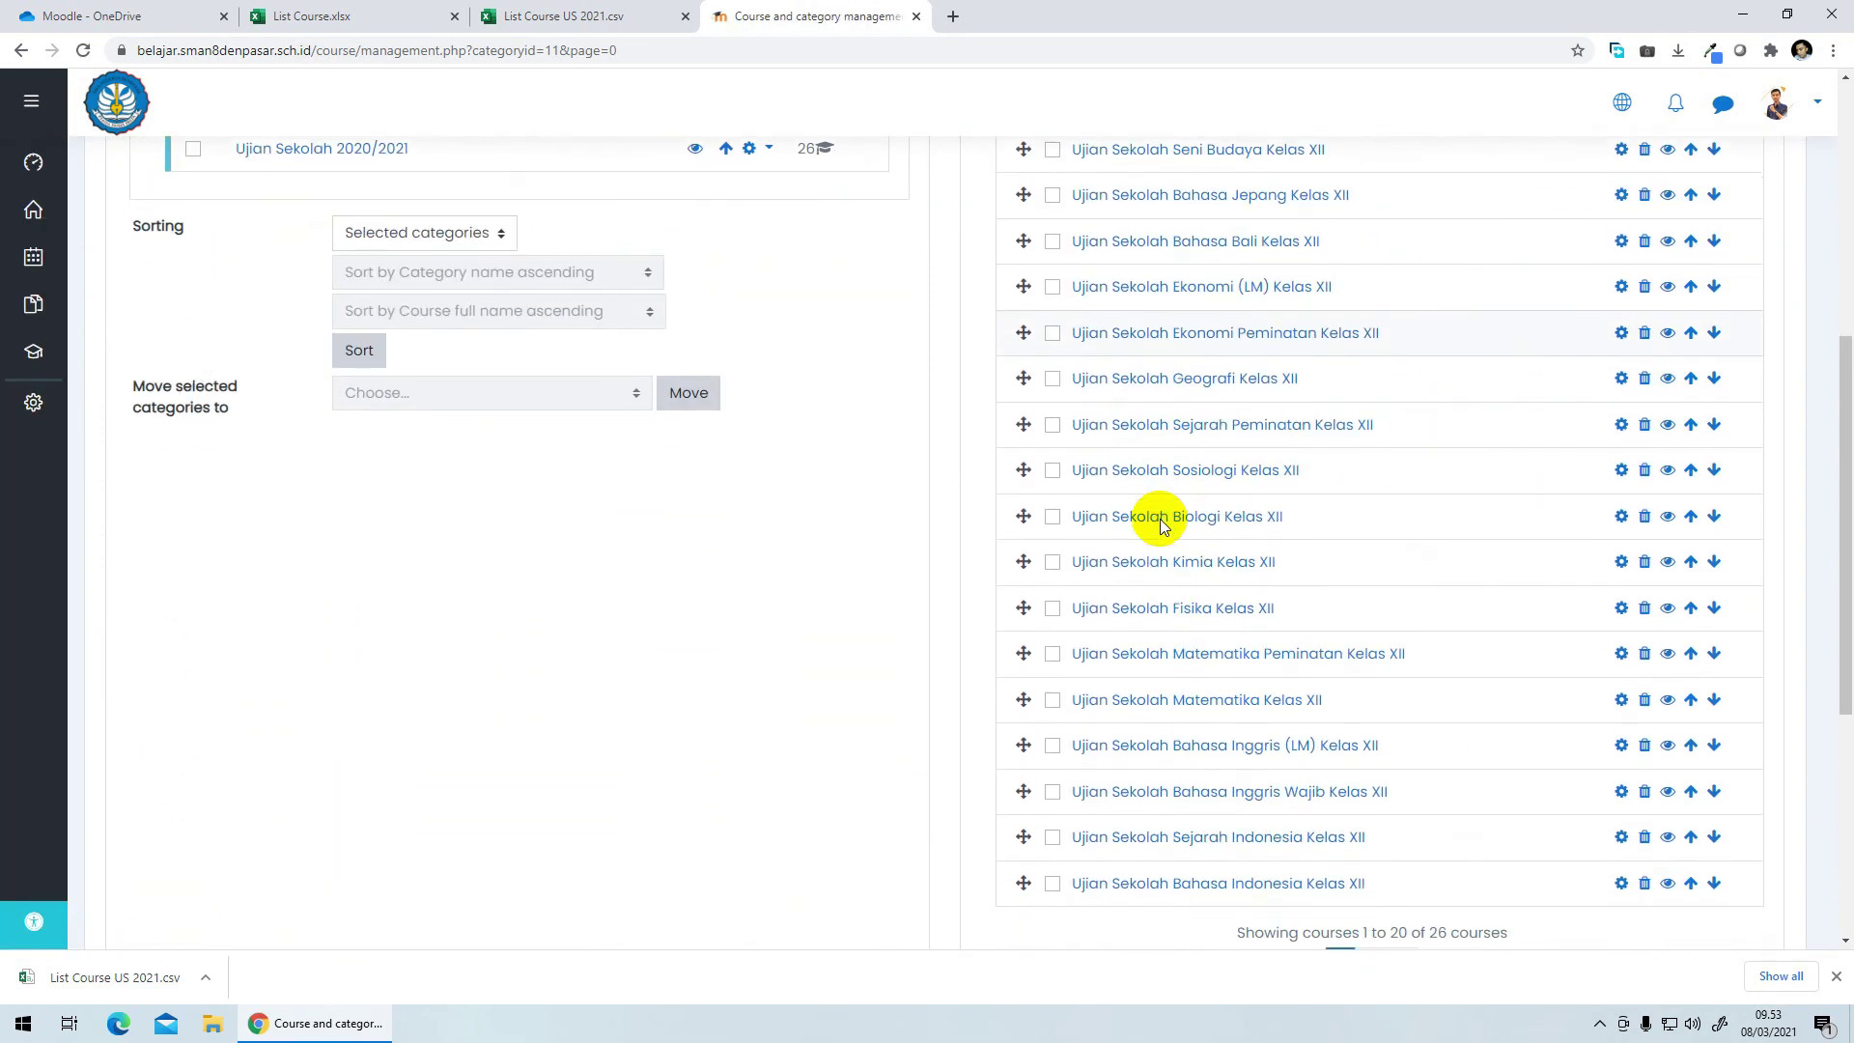
{"action": "scroll", "coordinate": [1160, 522], "scroll_direction": "up", "scroll_amount": 4}
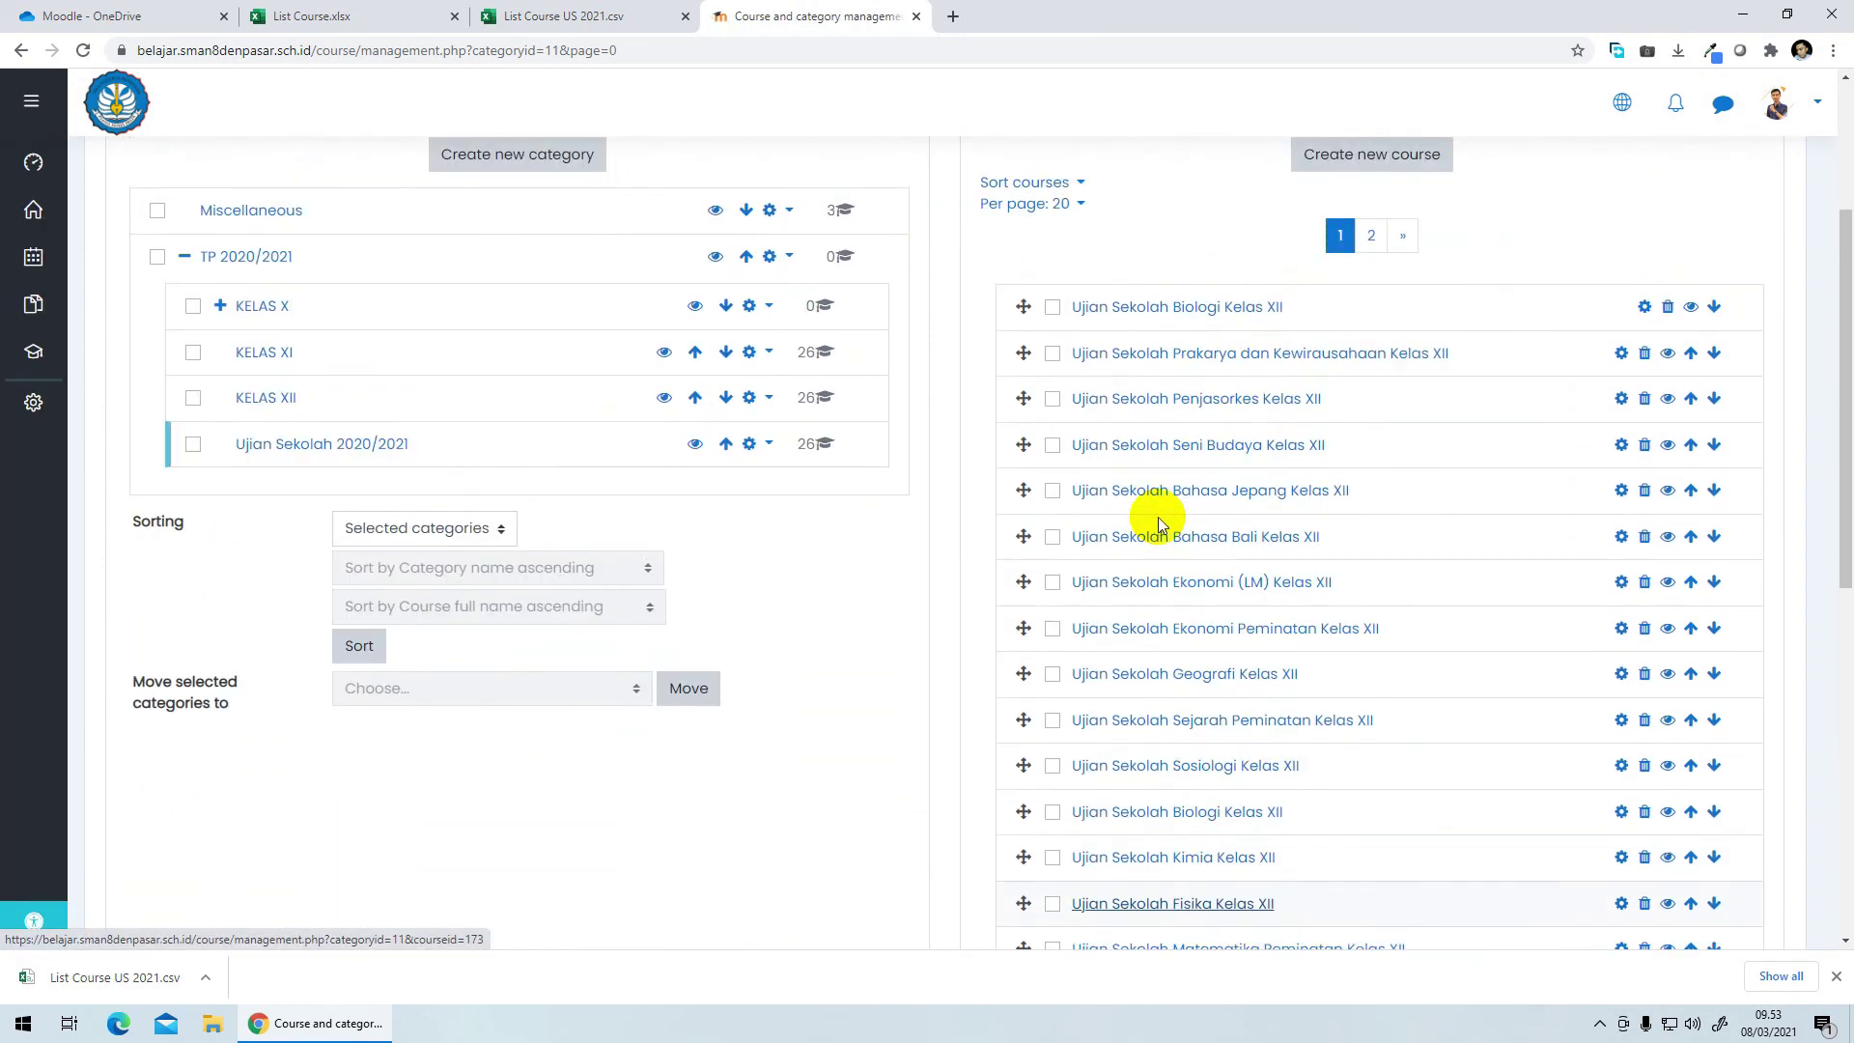